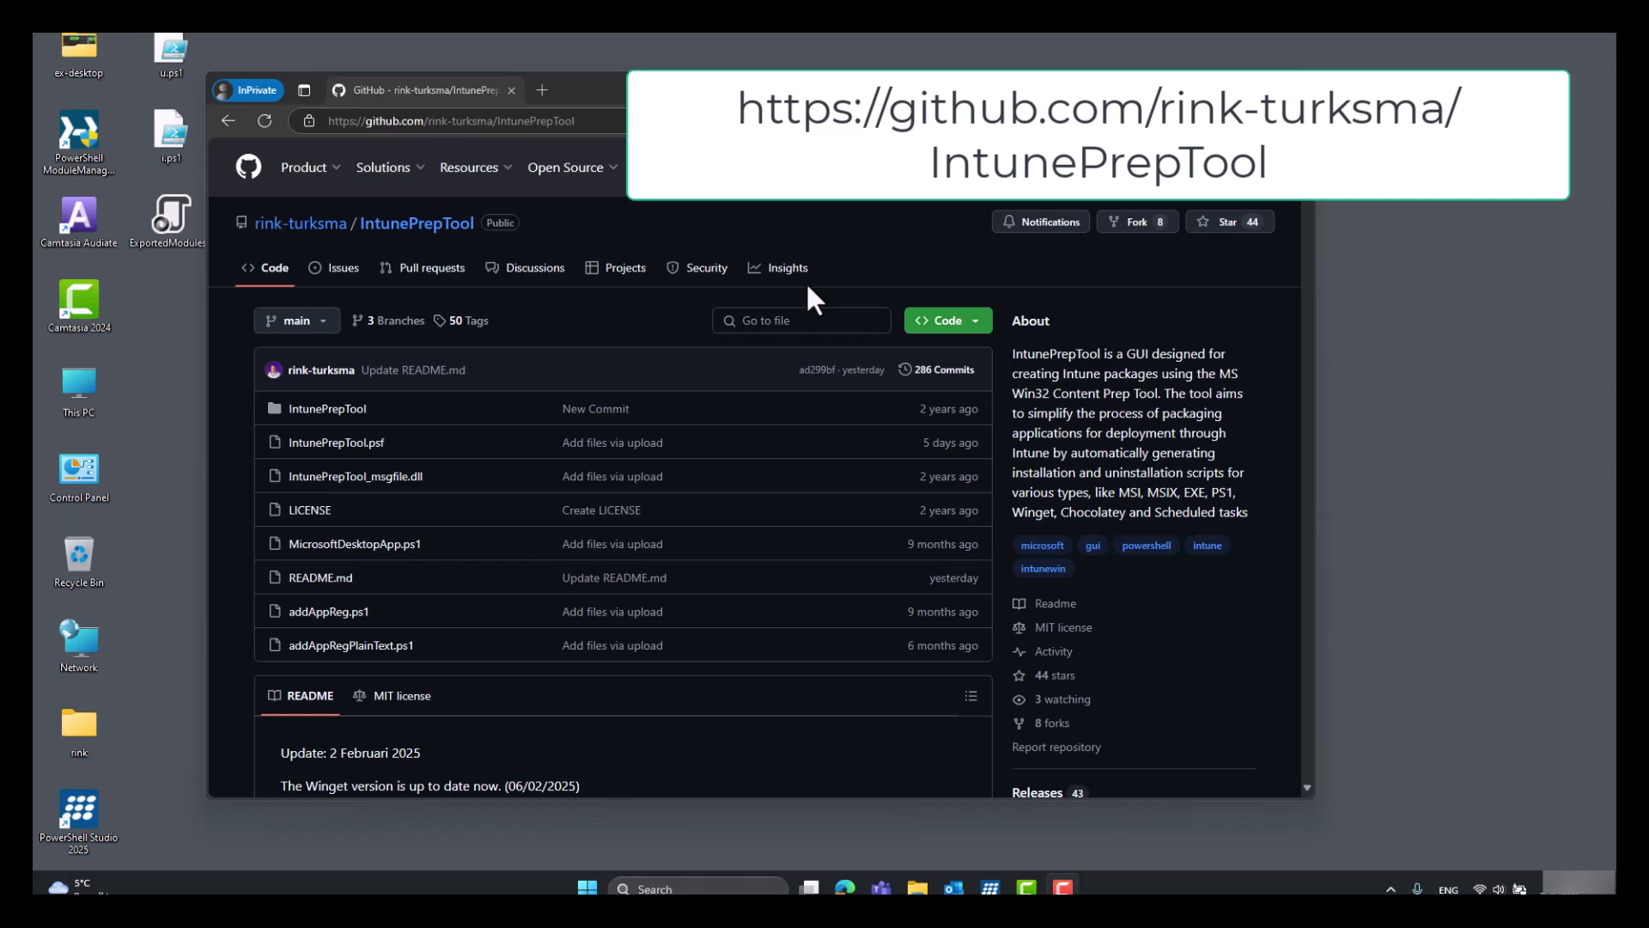
- Download IntunePrepTool-1.6.4.0.msi from the Assets of the repository's latest release
scroll(806, 281, down, 3)
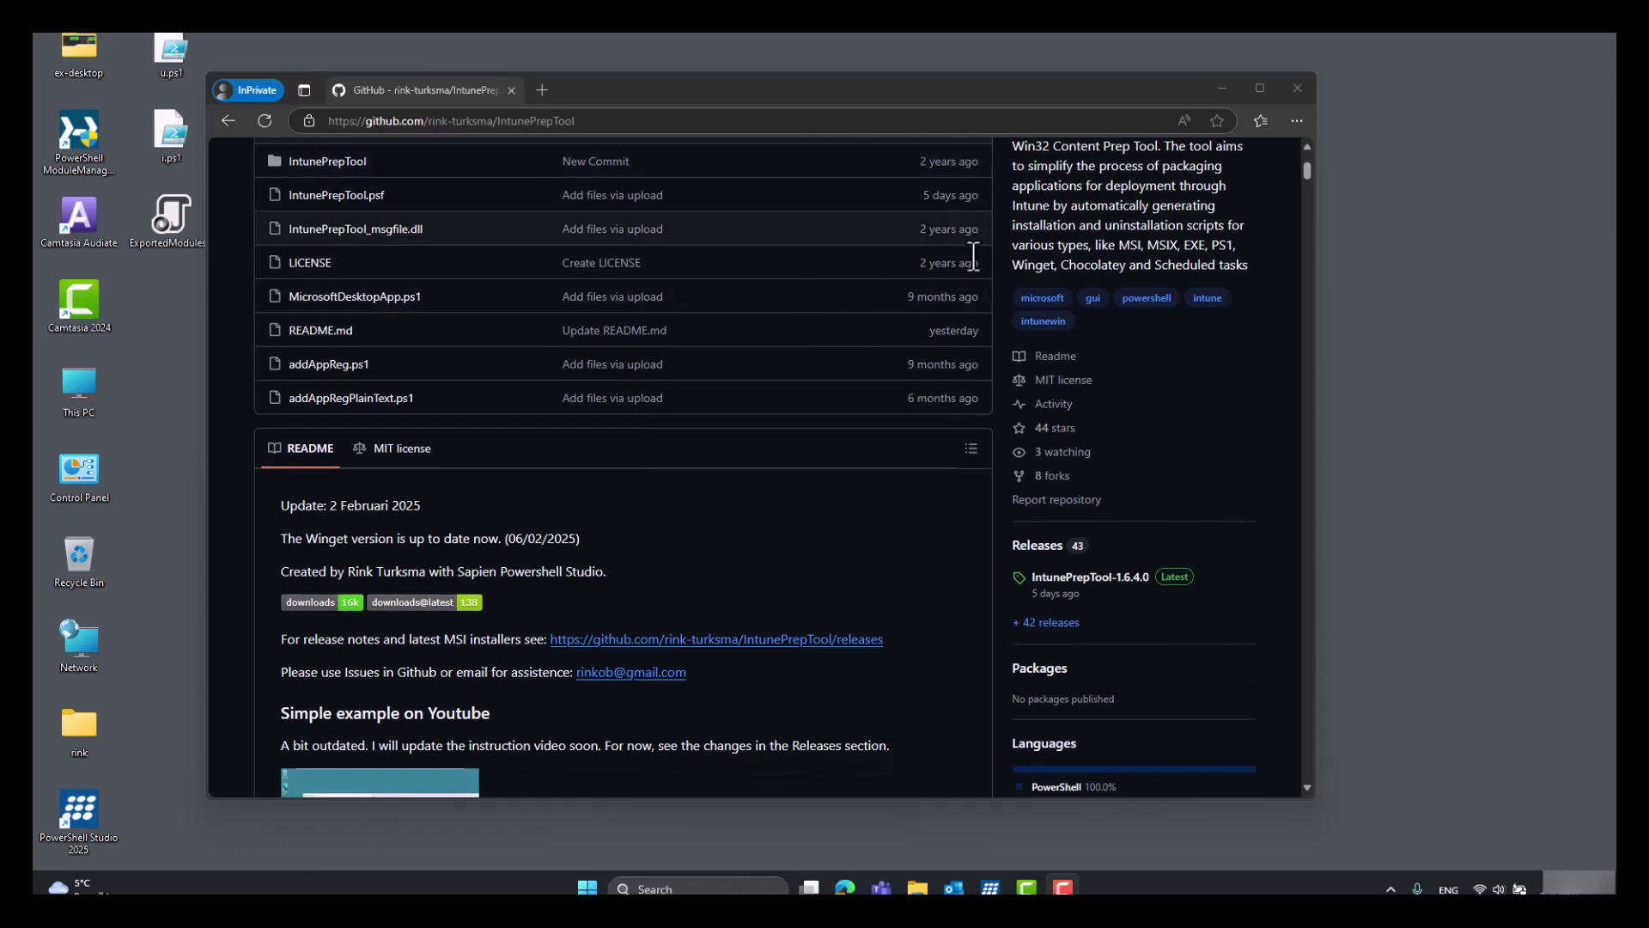
scroll(888, 368, up, 4)
scroll(983, 534, down, 3)
click(1044, 628)
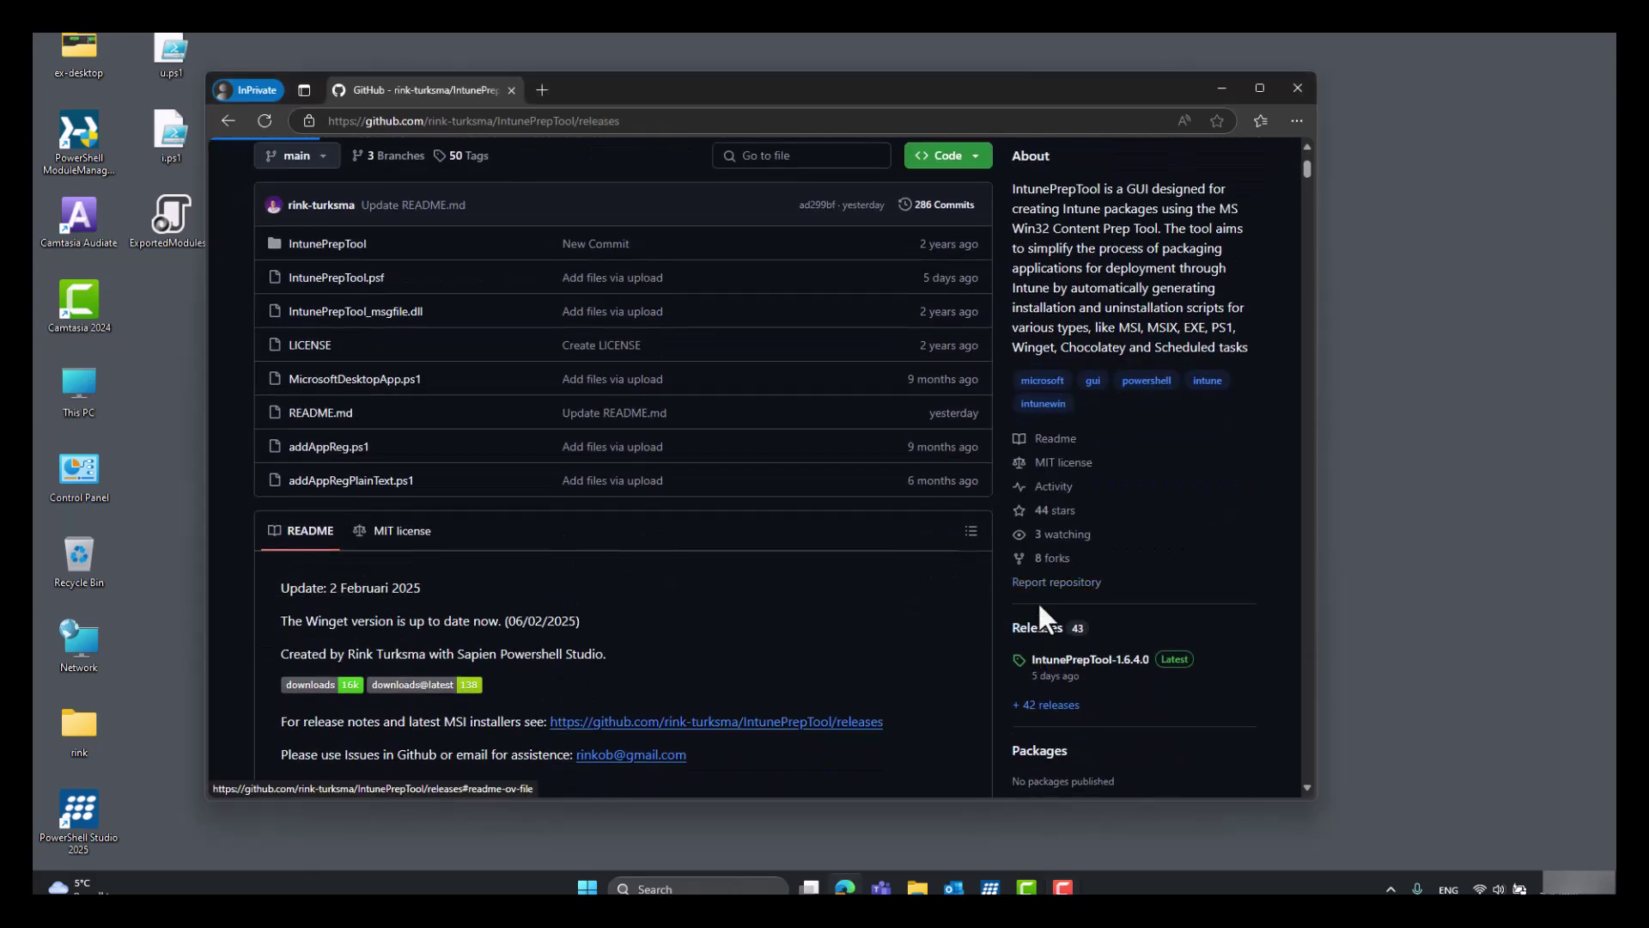
scroll(934, 508, down, 5)
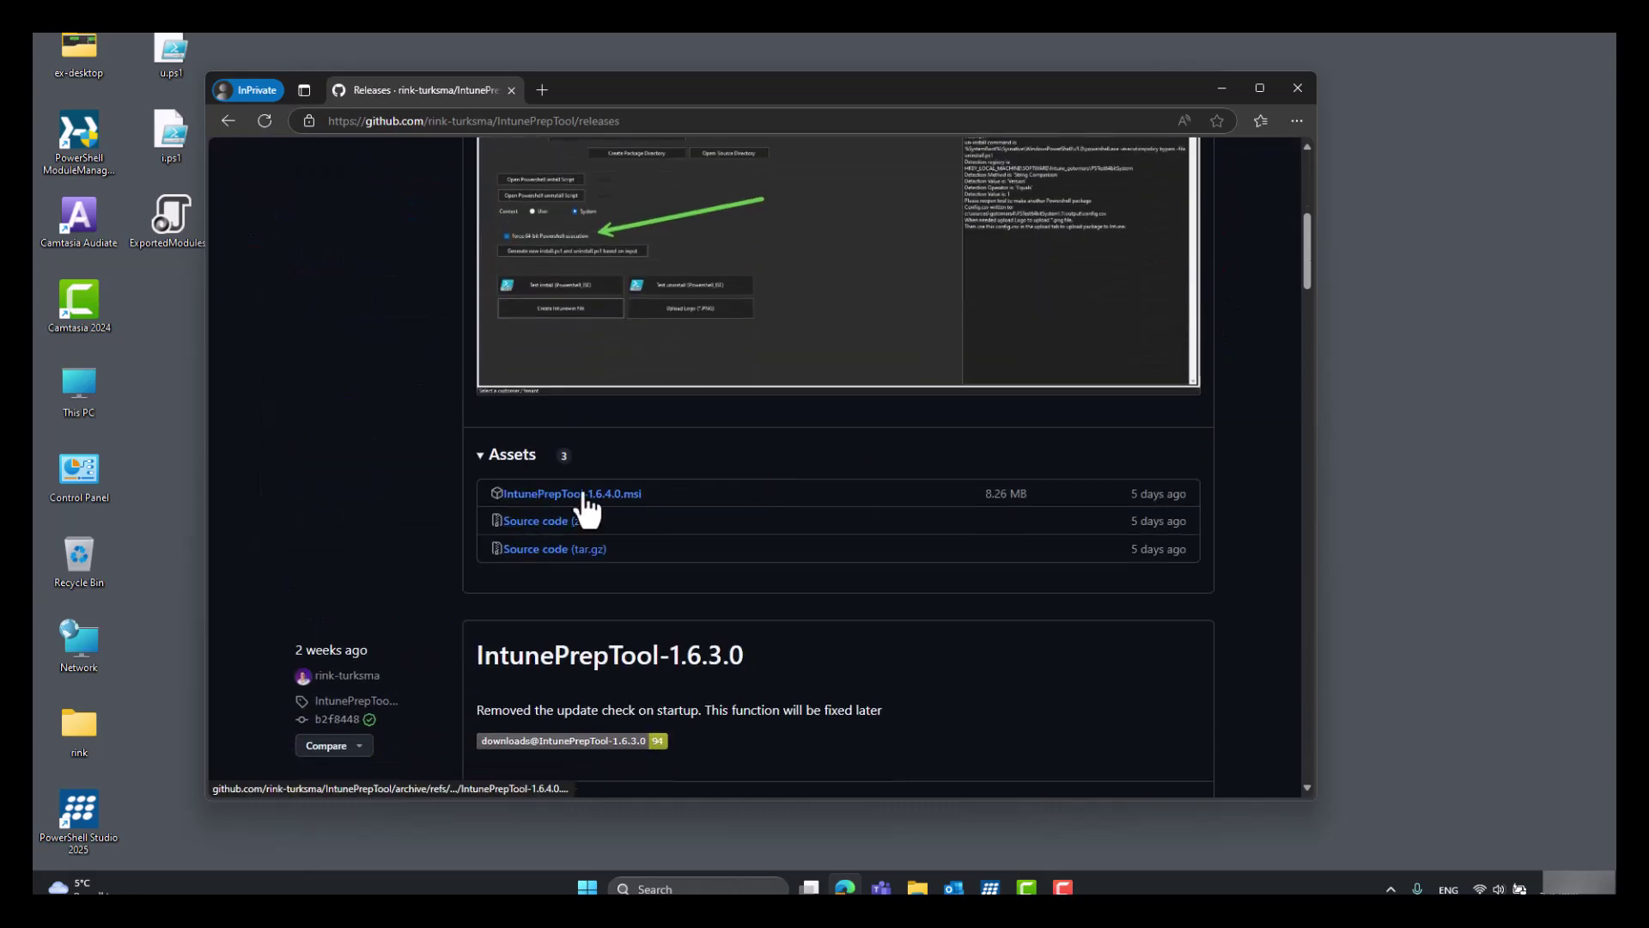
click(606, 495)
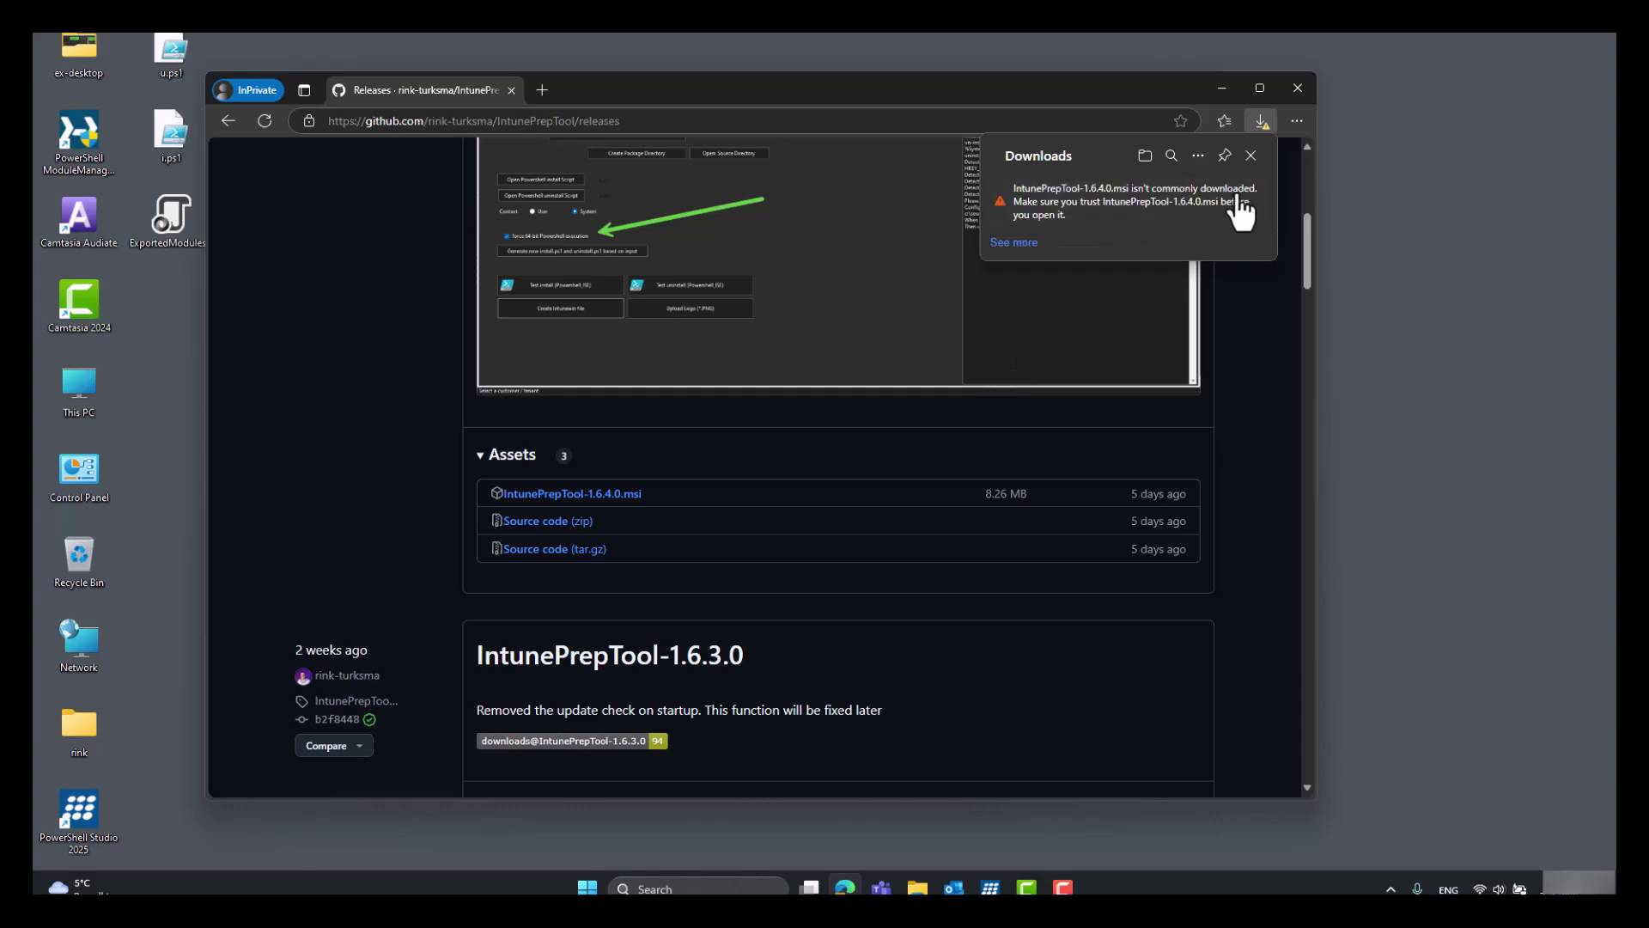
- Keep the flagged installer anyway and show it in its Downloads folder
click(1245, 201)
click(1211, 255)
click(1091, 417)
click(1081, 442)
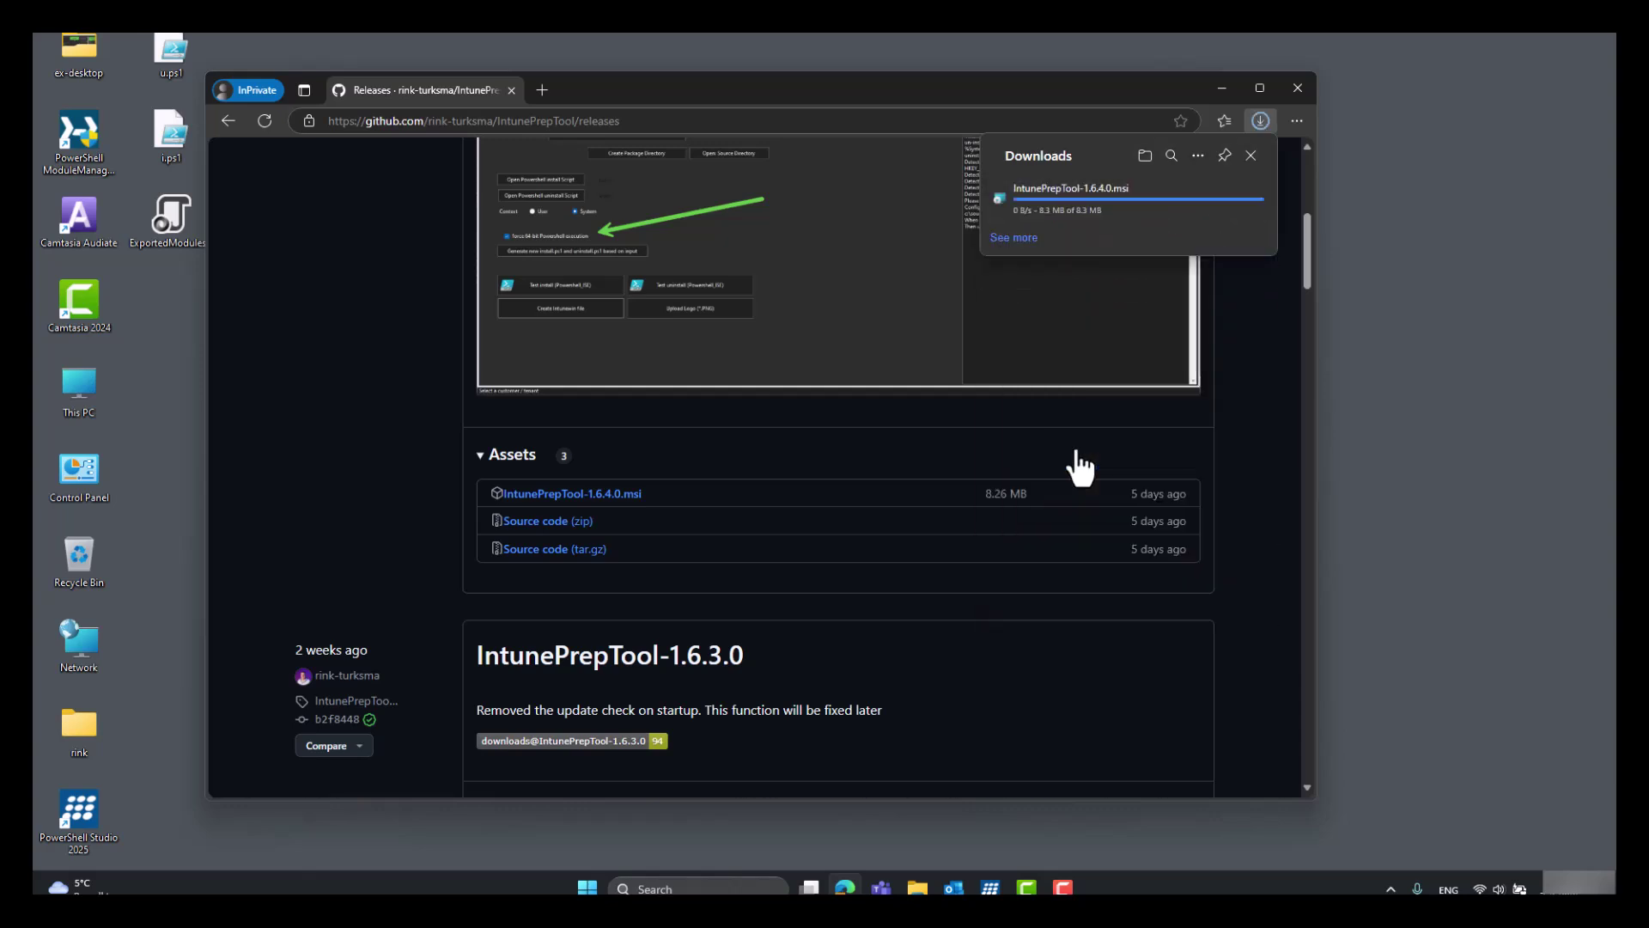
click(1198, 195)
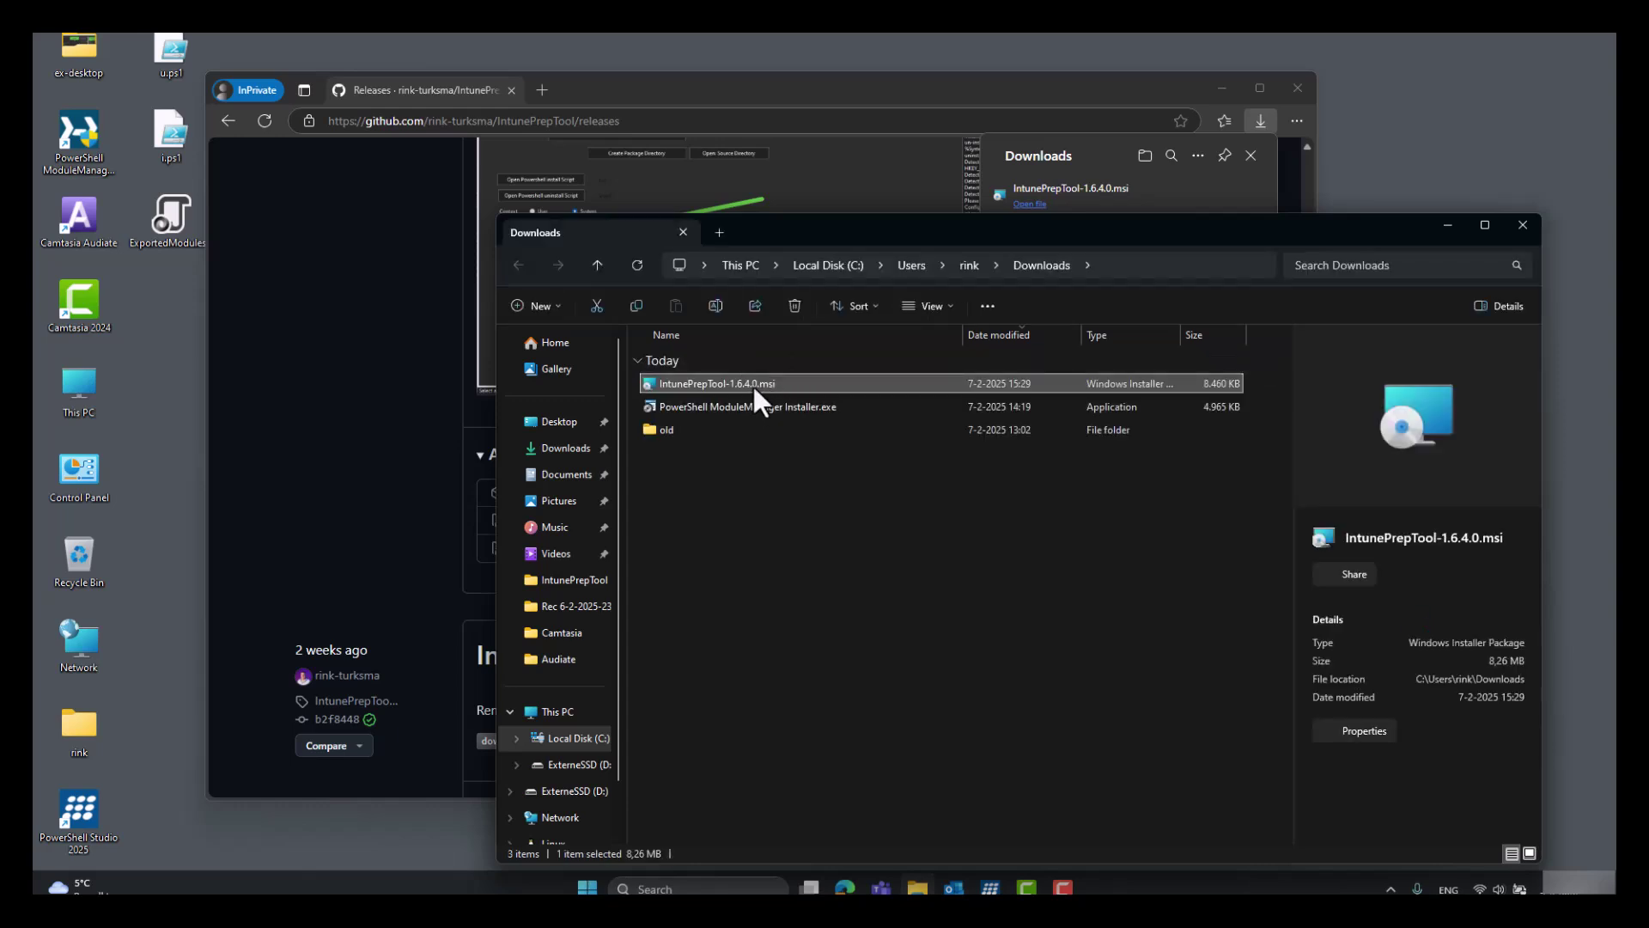
- Unblock IntunePrepTool-1.6.4.0.msi in its file Properties and apply the change
right_click(752, 384)
click(828, 599)
click(984, 737)
click(1021, 833)
click(886, 833)
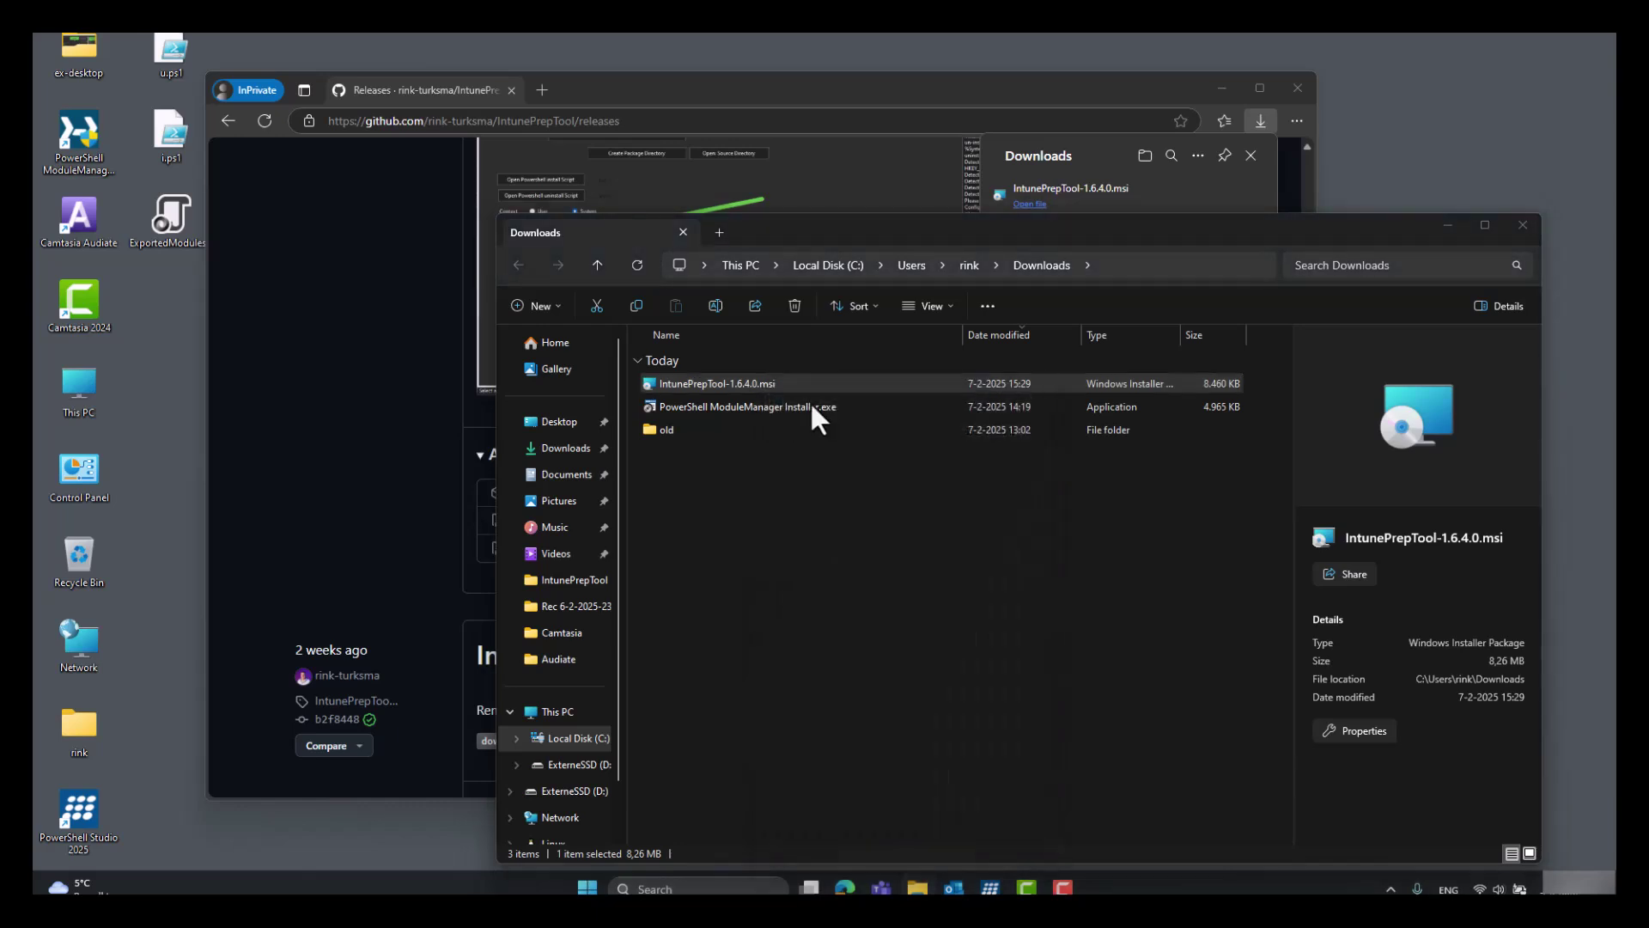
- Run the IntunePrepTool msi installer, then close File Explorer and the browser
click(721, 388)
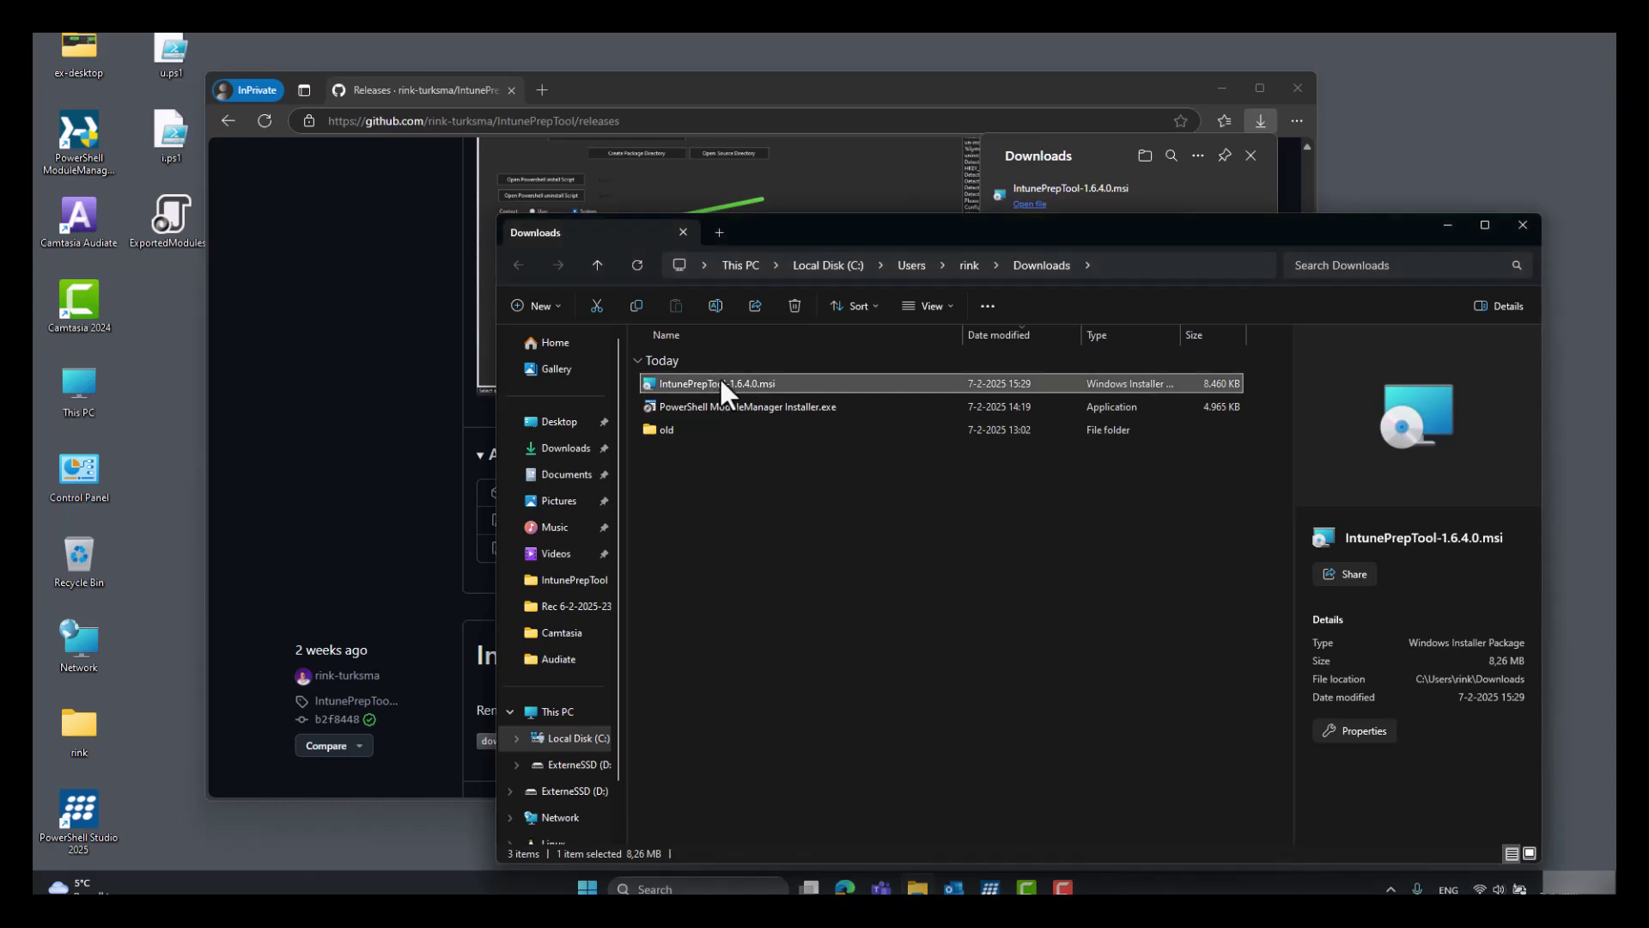
double_click(722, 384)
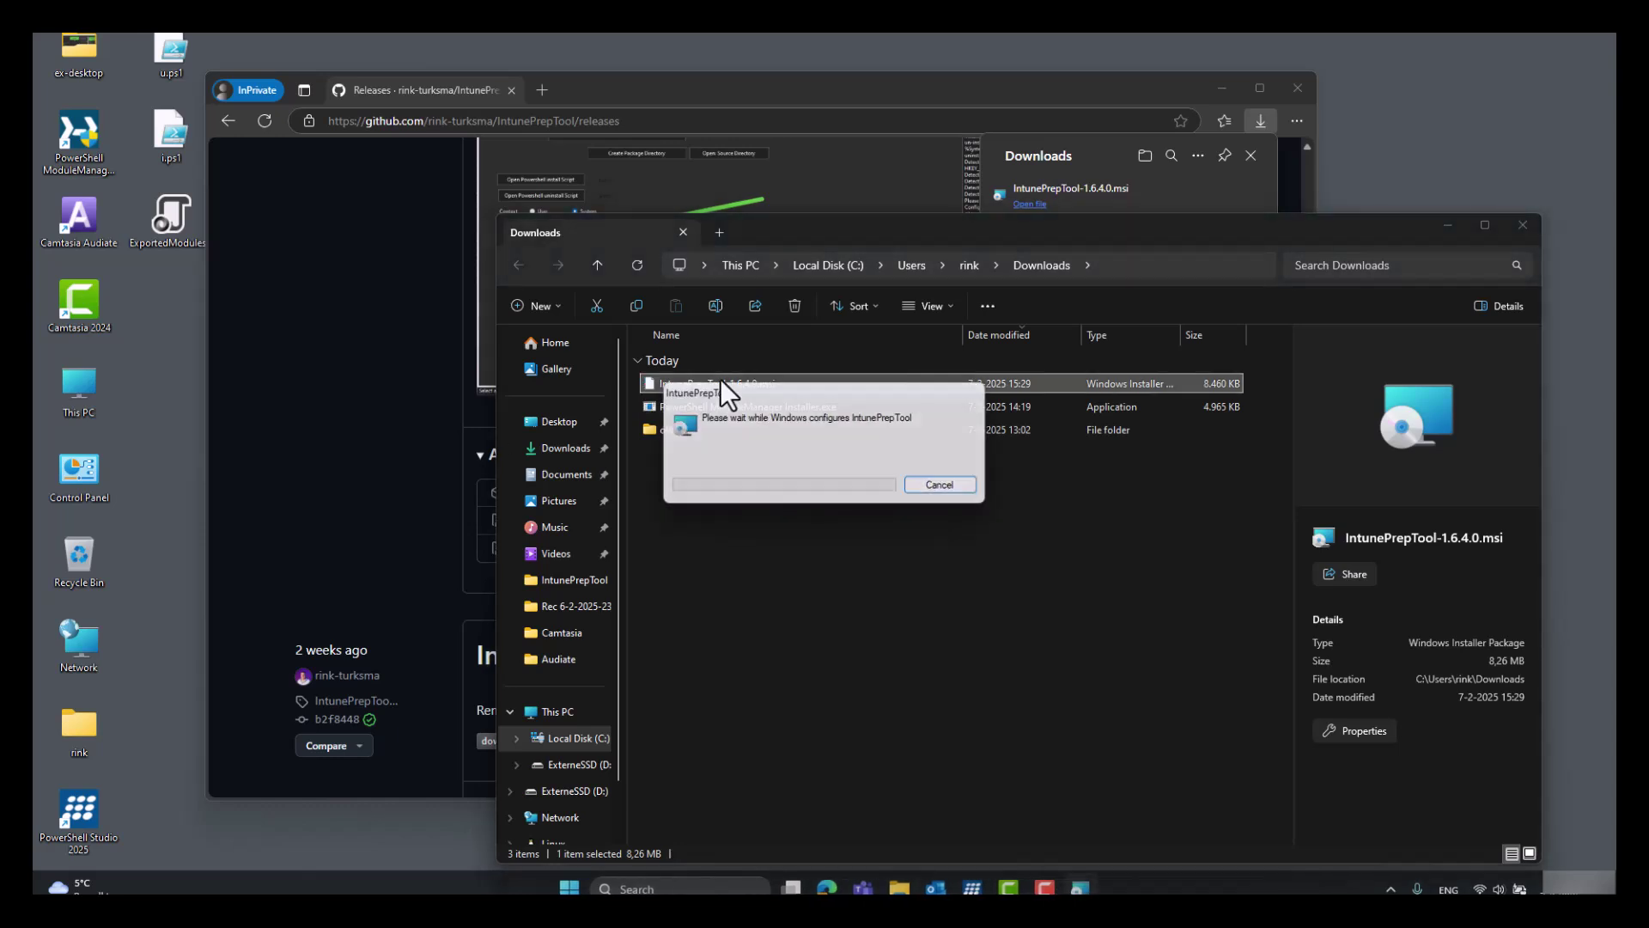
click(1513, 220)
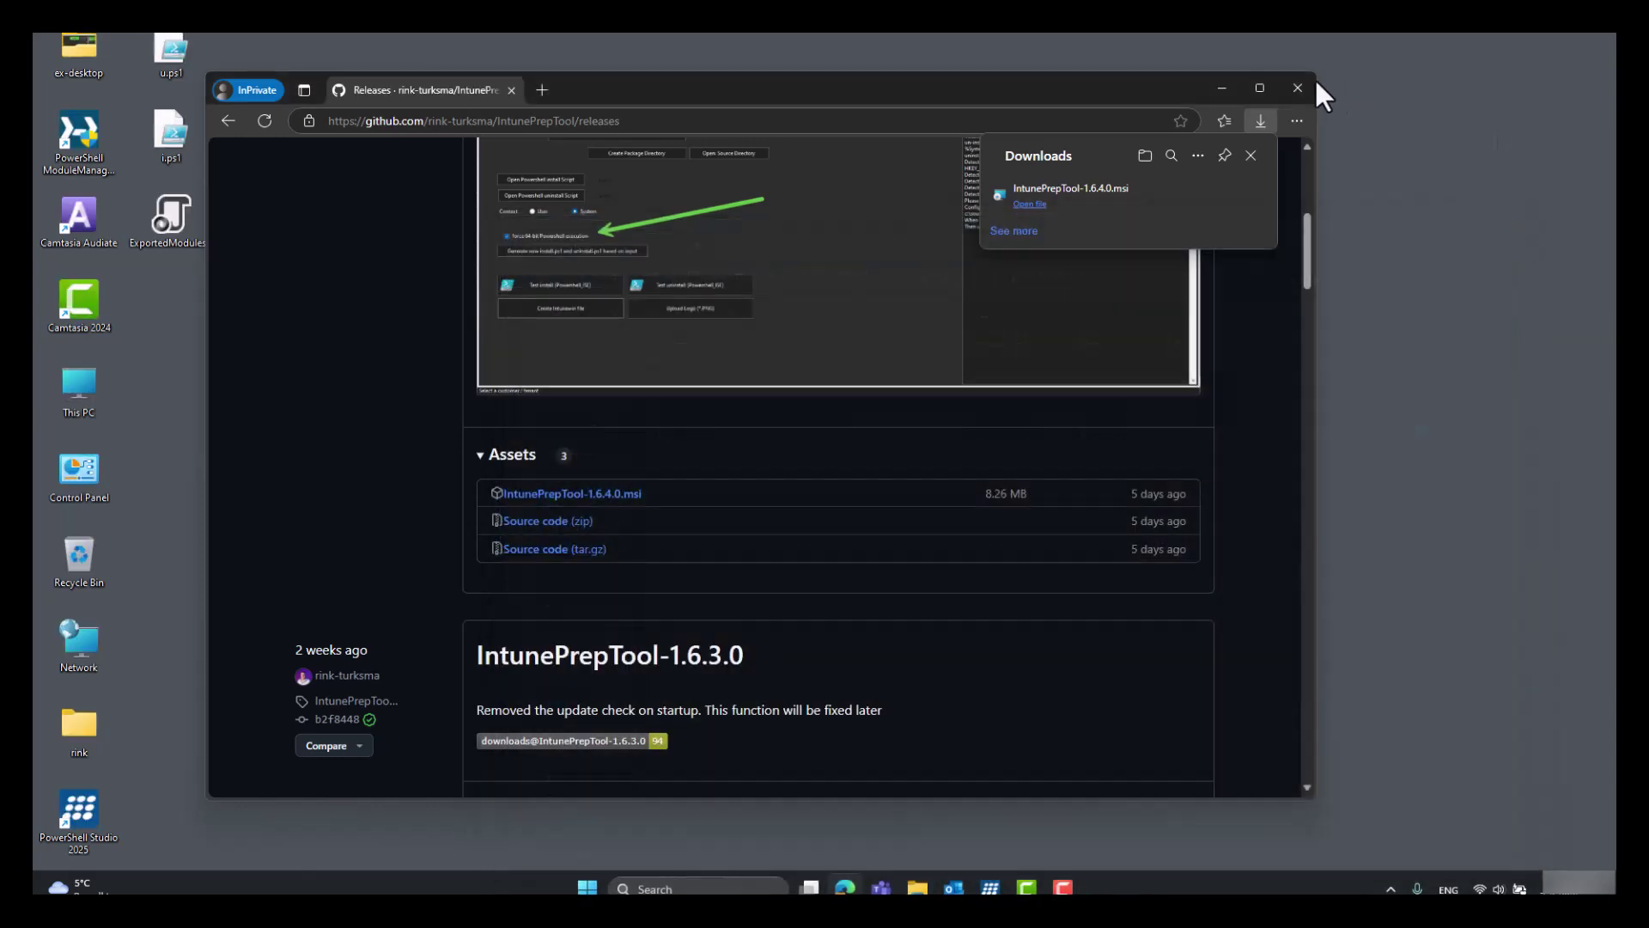
click(1300, 84)
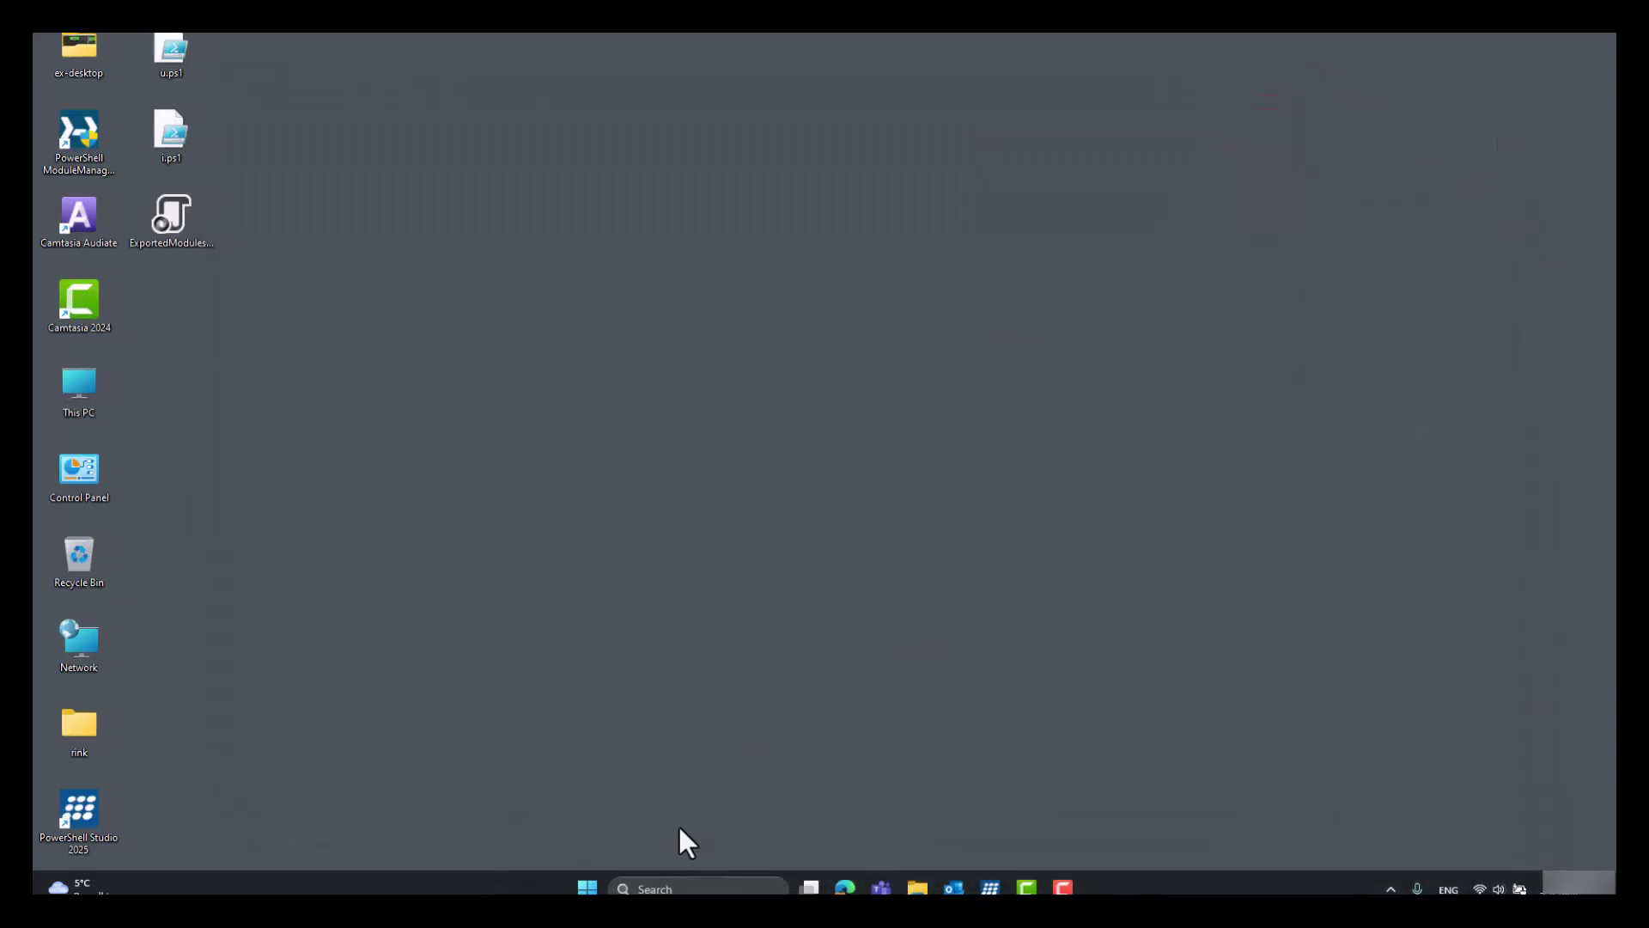
- Run IntunePrepTool as administrator from Start and accept the Unrestricted execution policy prompt
click(587, 889)
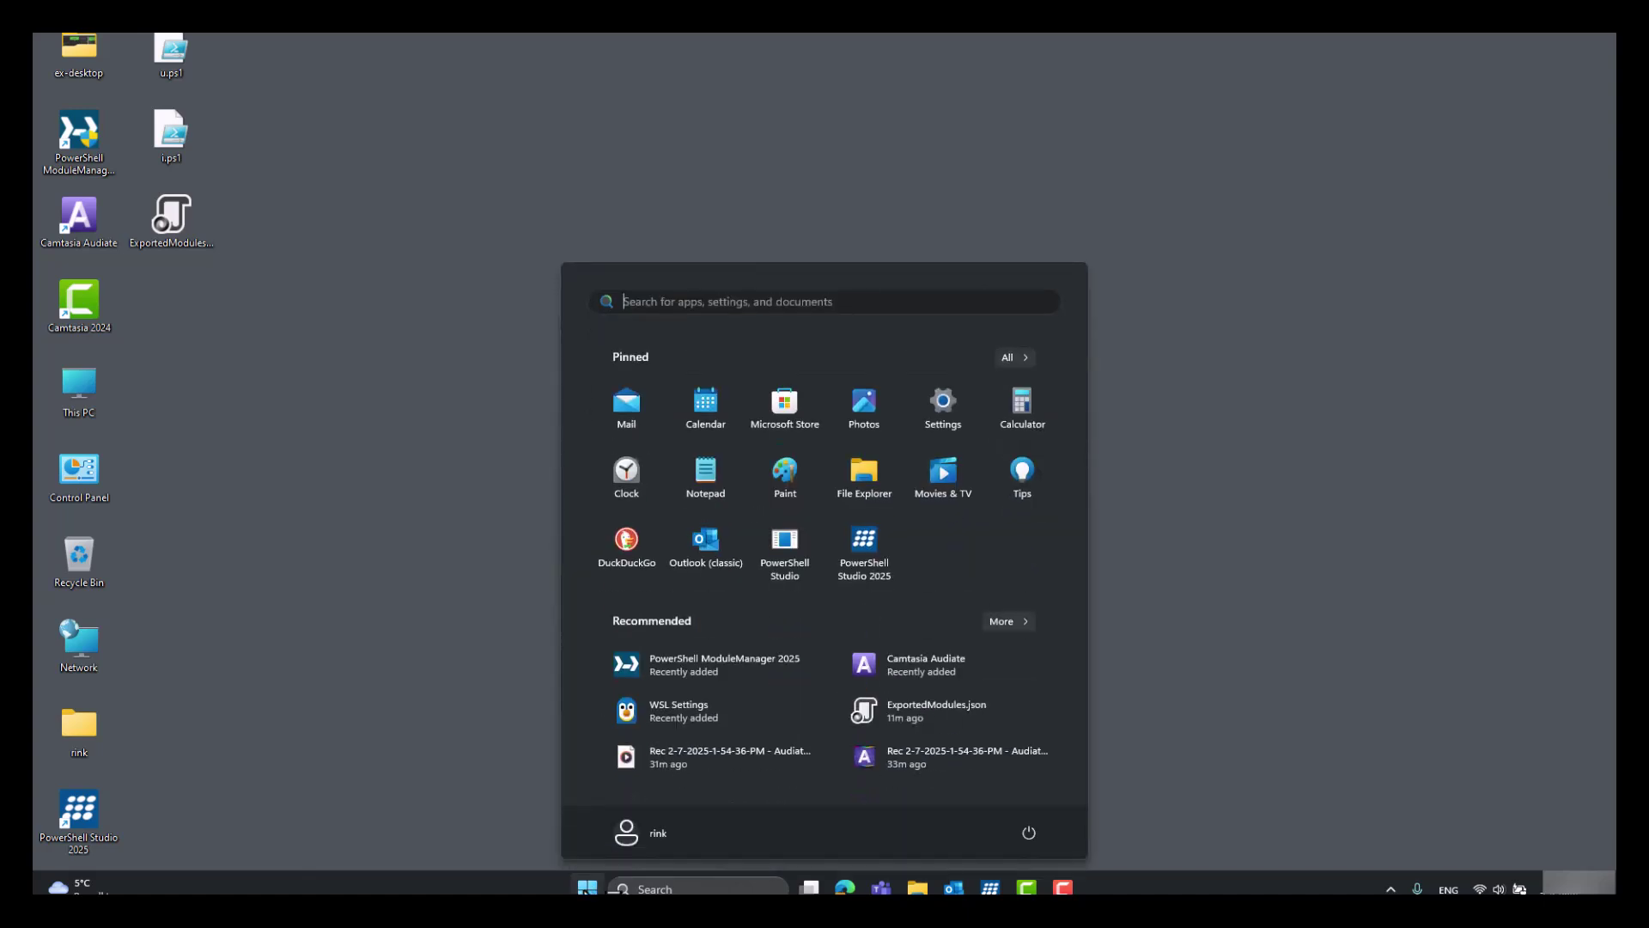
text(Intune)
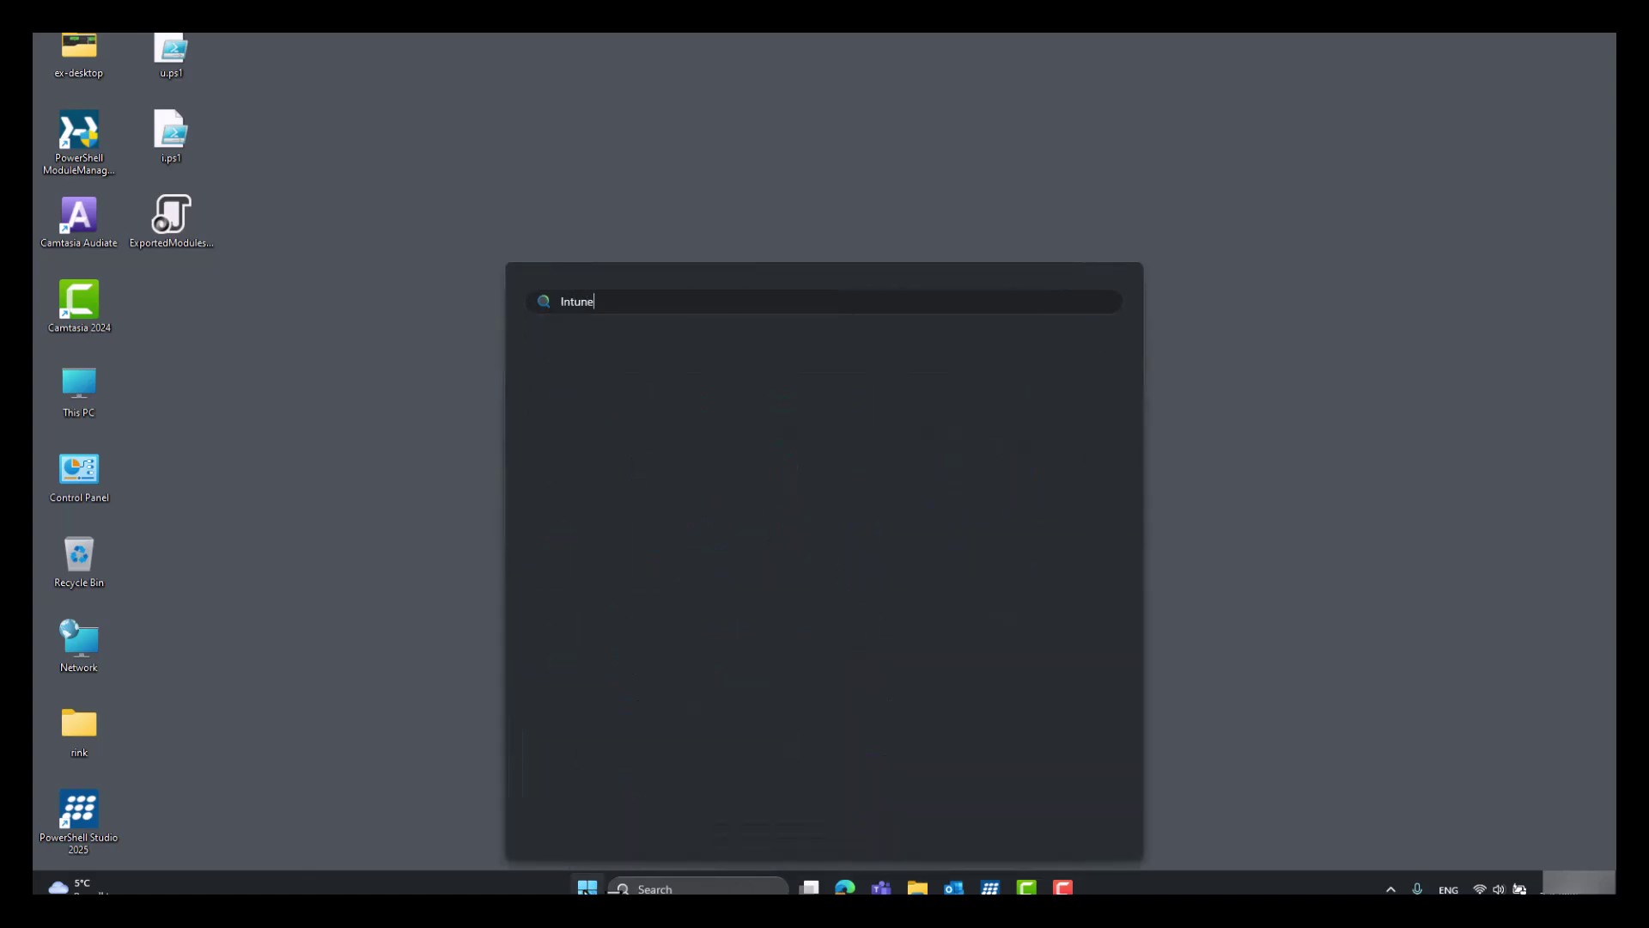
text(PrepTool)
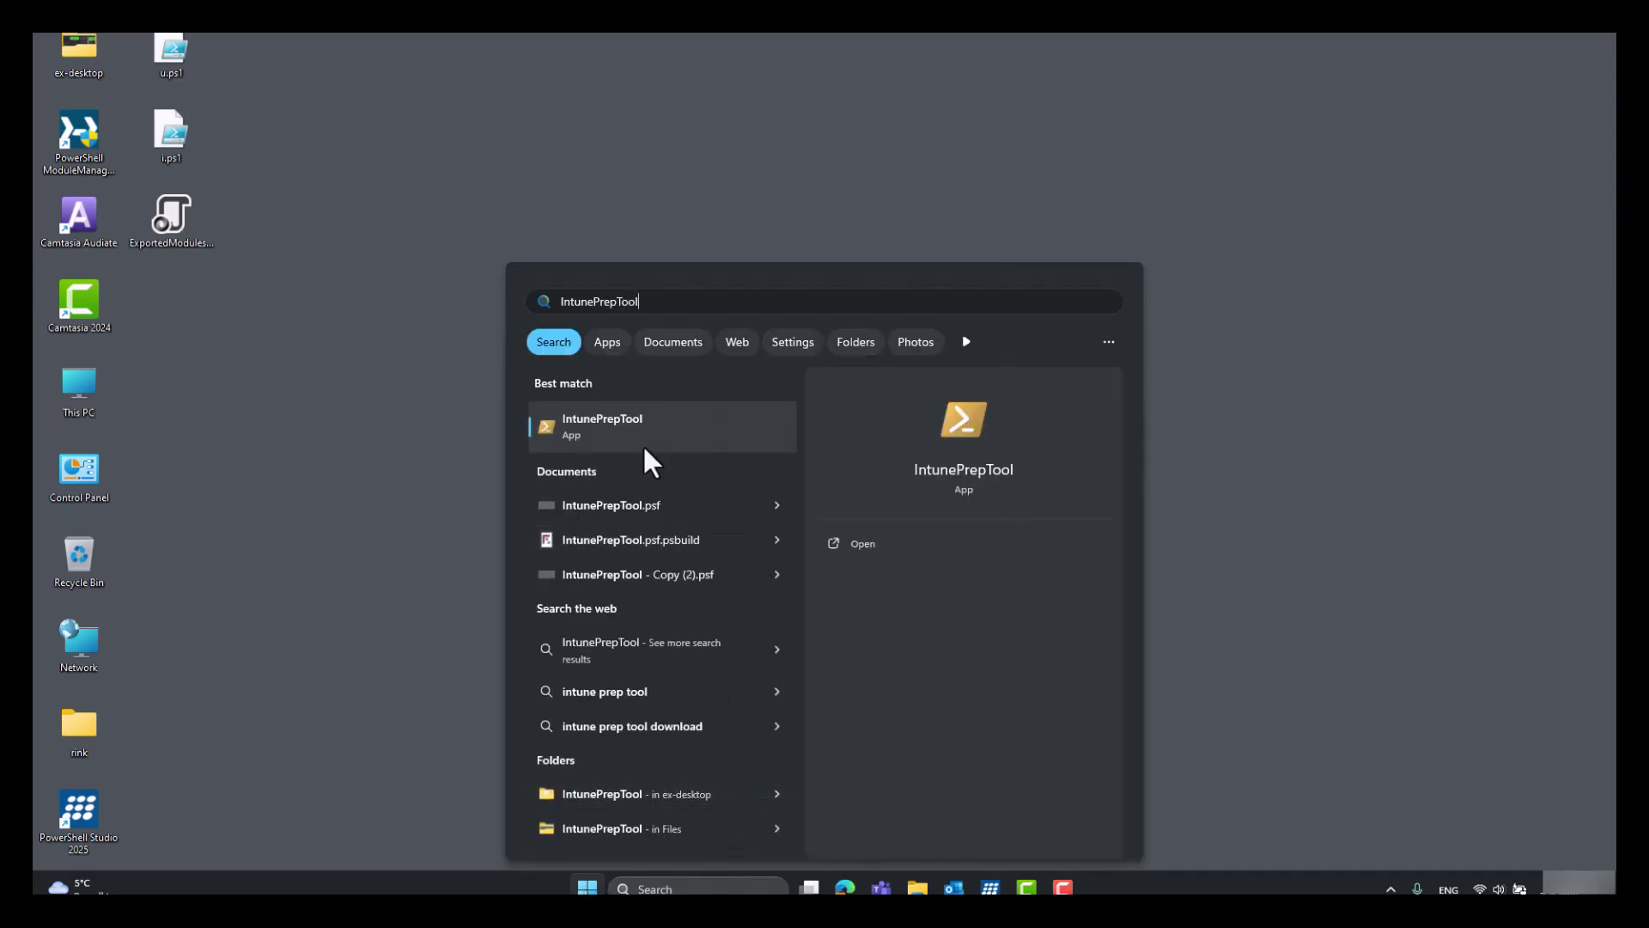
right_click(648, 437)
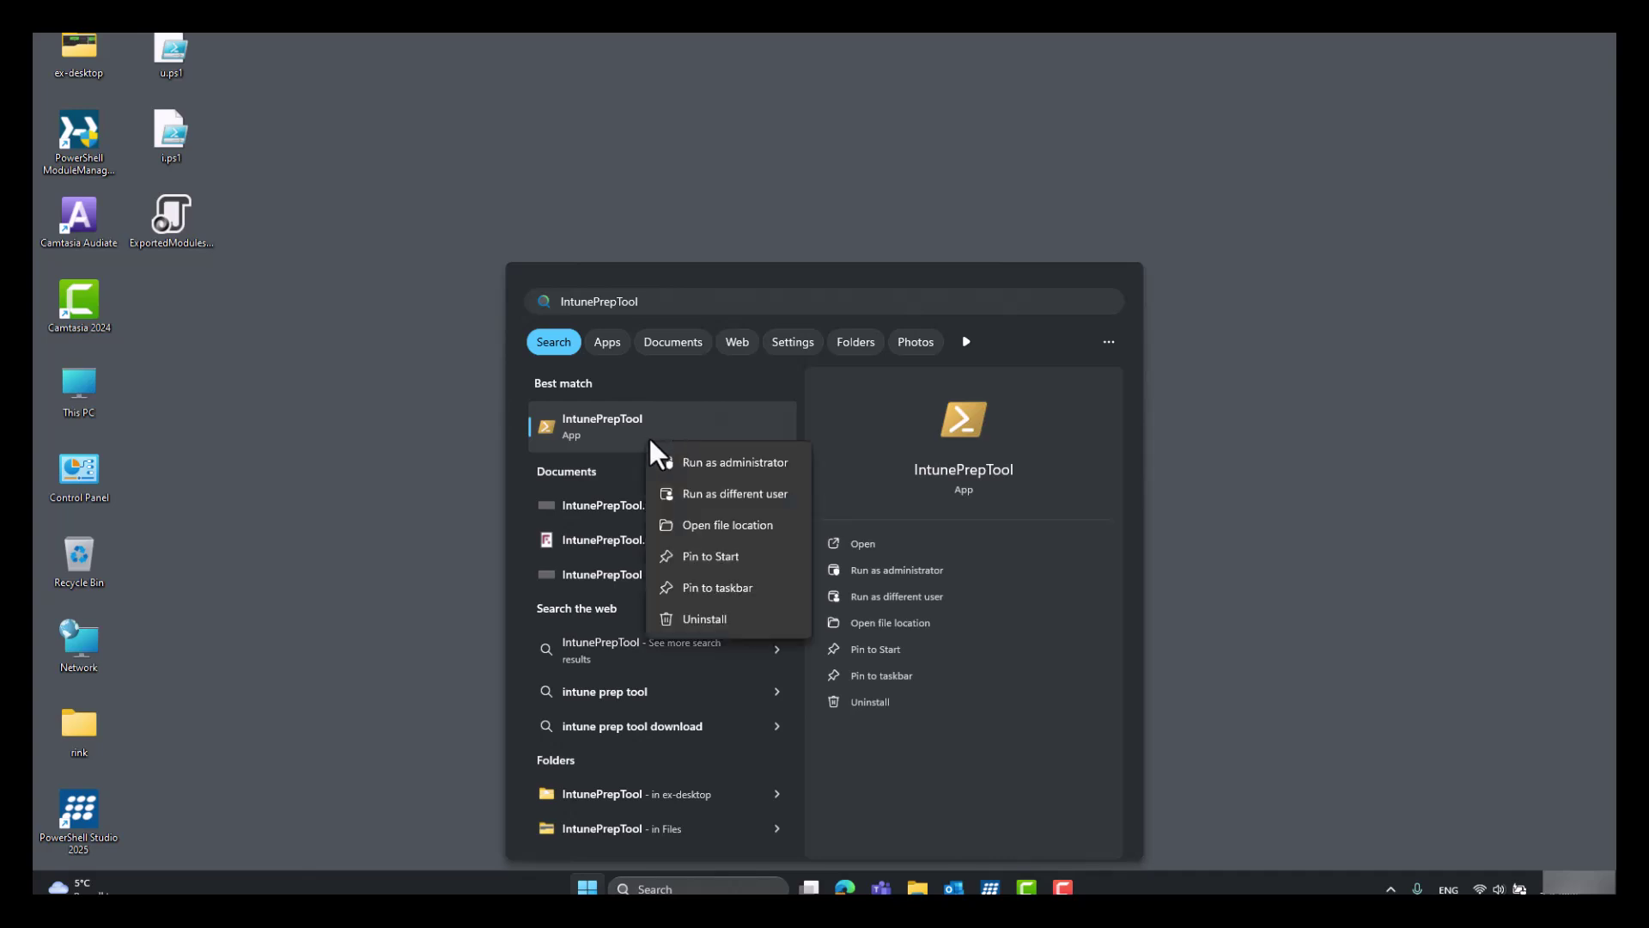
click(709, 465)
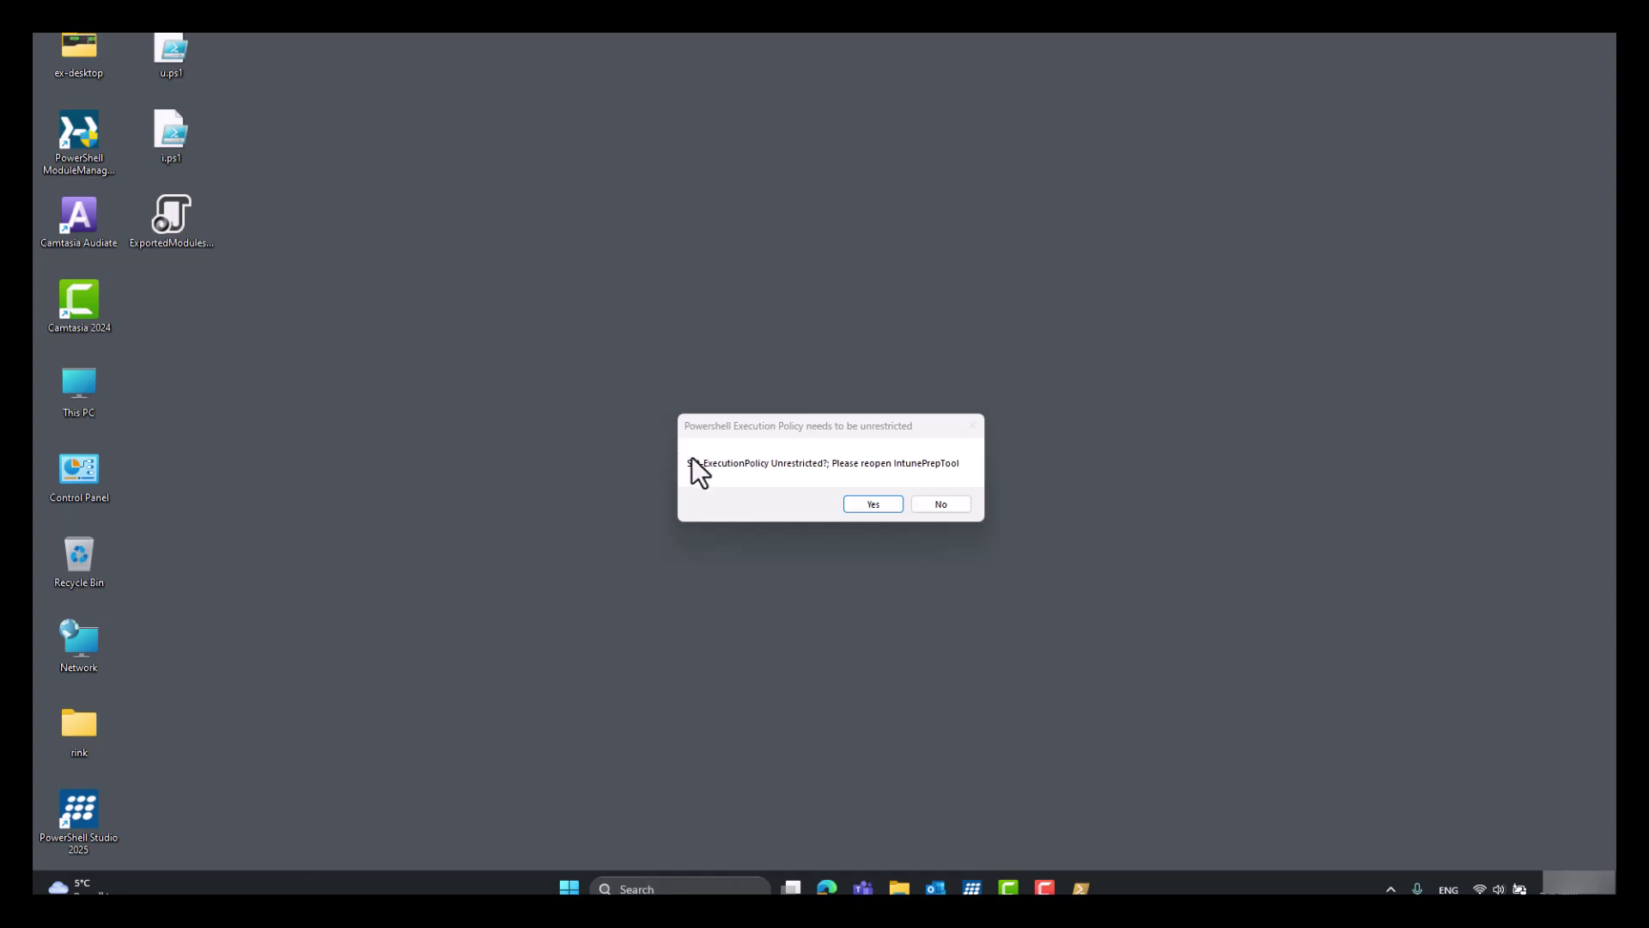
click(877, 504)
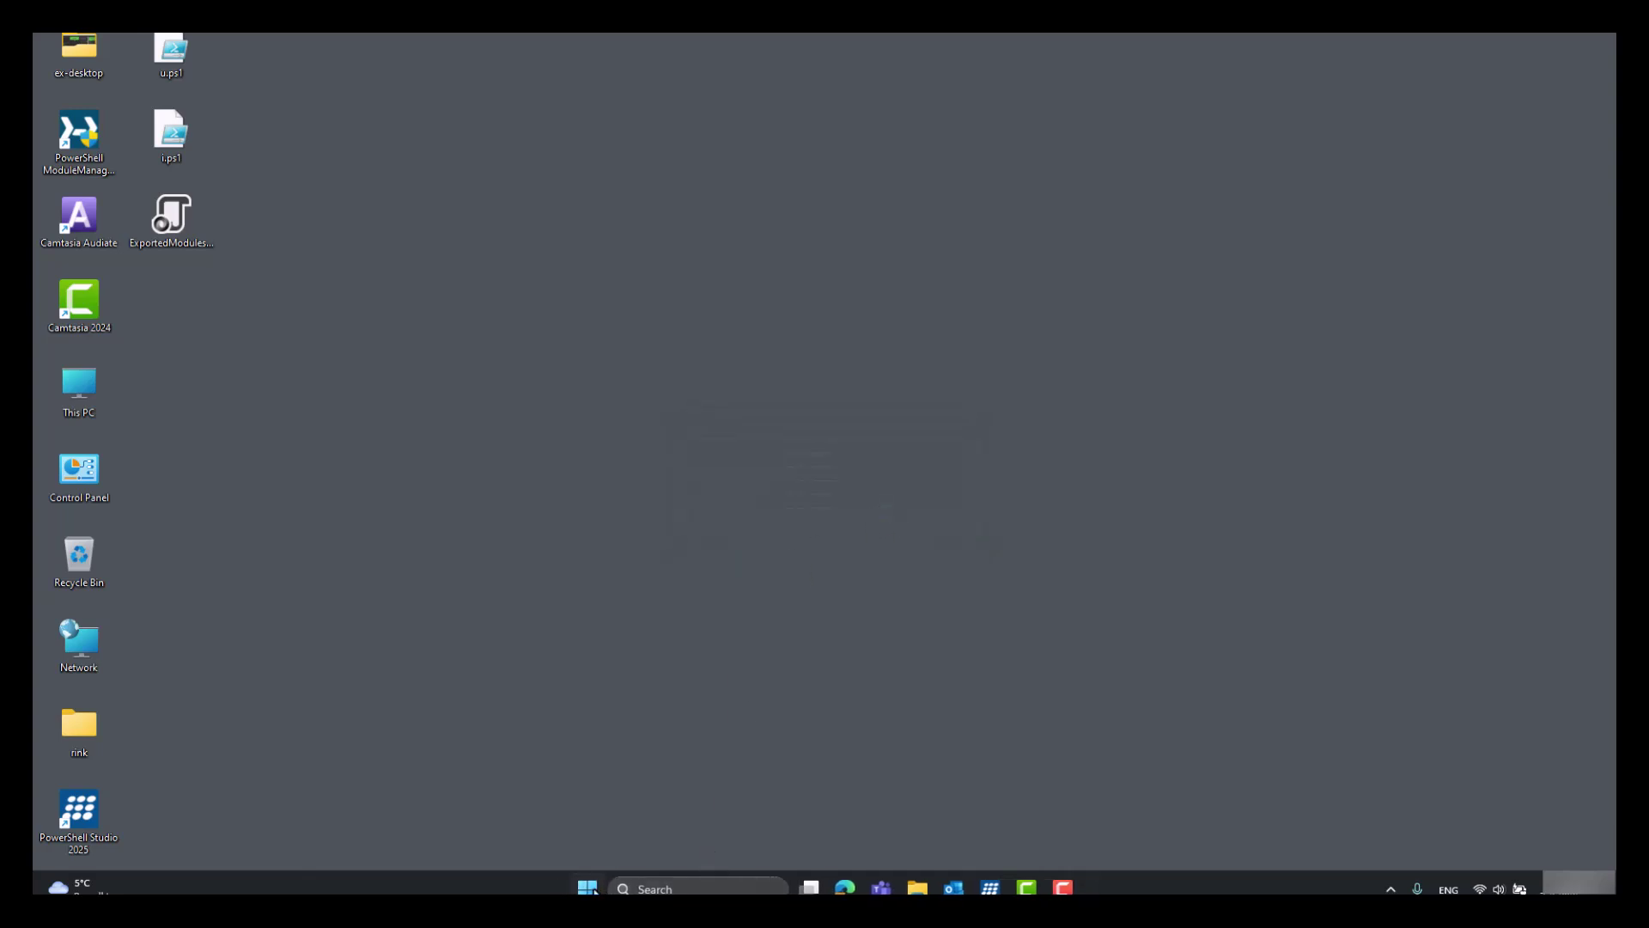
- Relaunch IntunePrepTool as administrator, dismiss the missing-modules warning, and select the saved customer
click(587, 888)
click(588, 888)
text(Int)
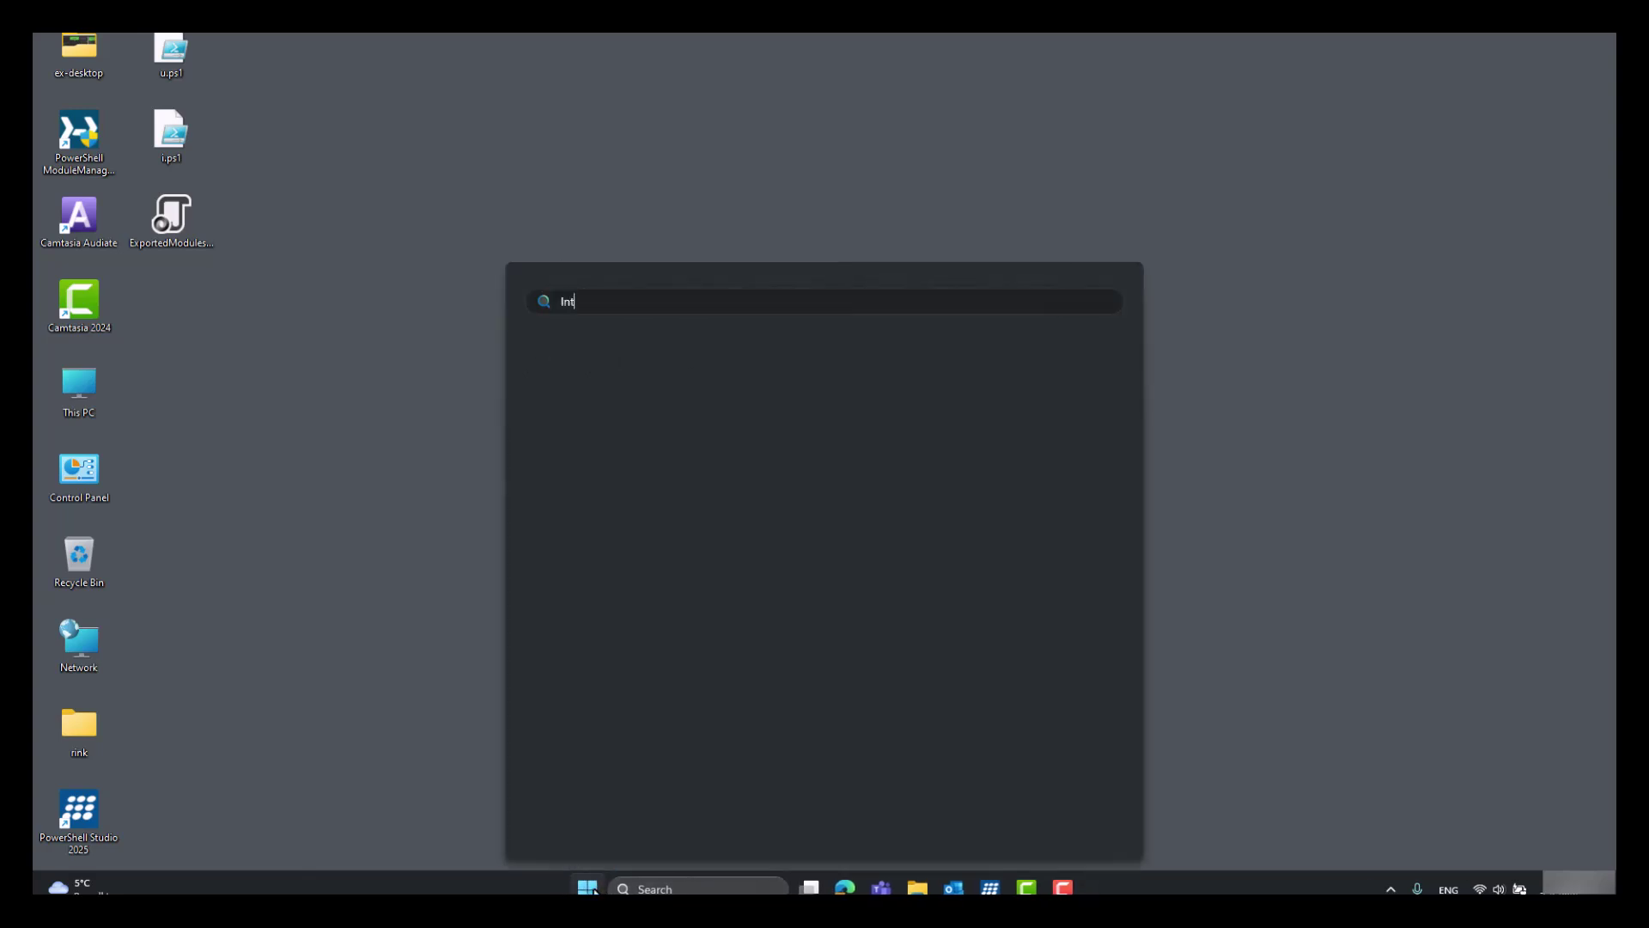
text(unePrepTool)
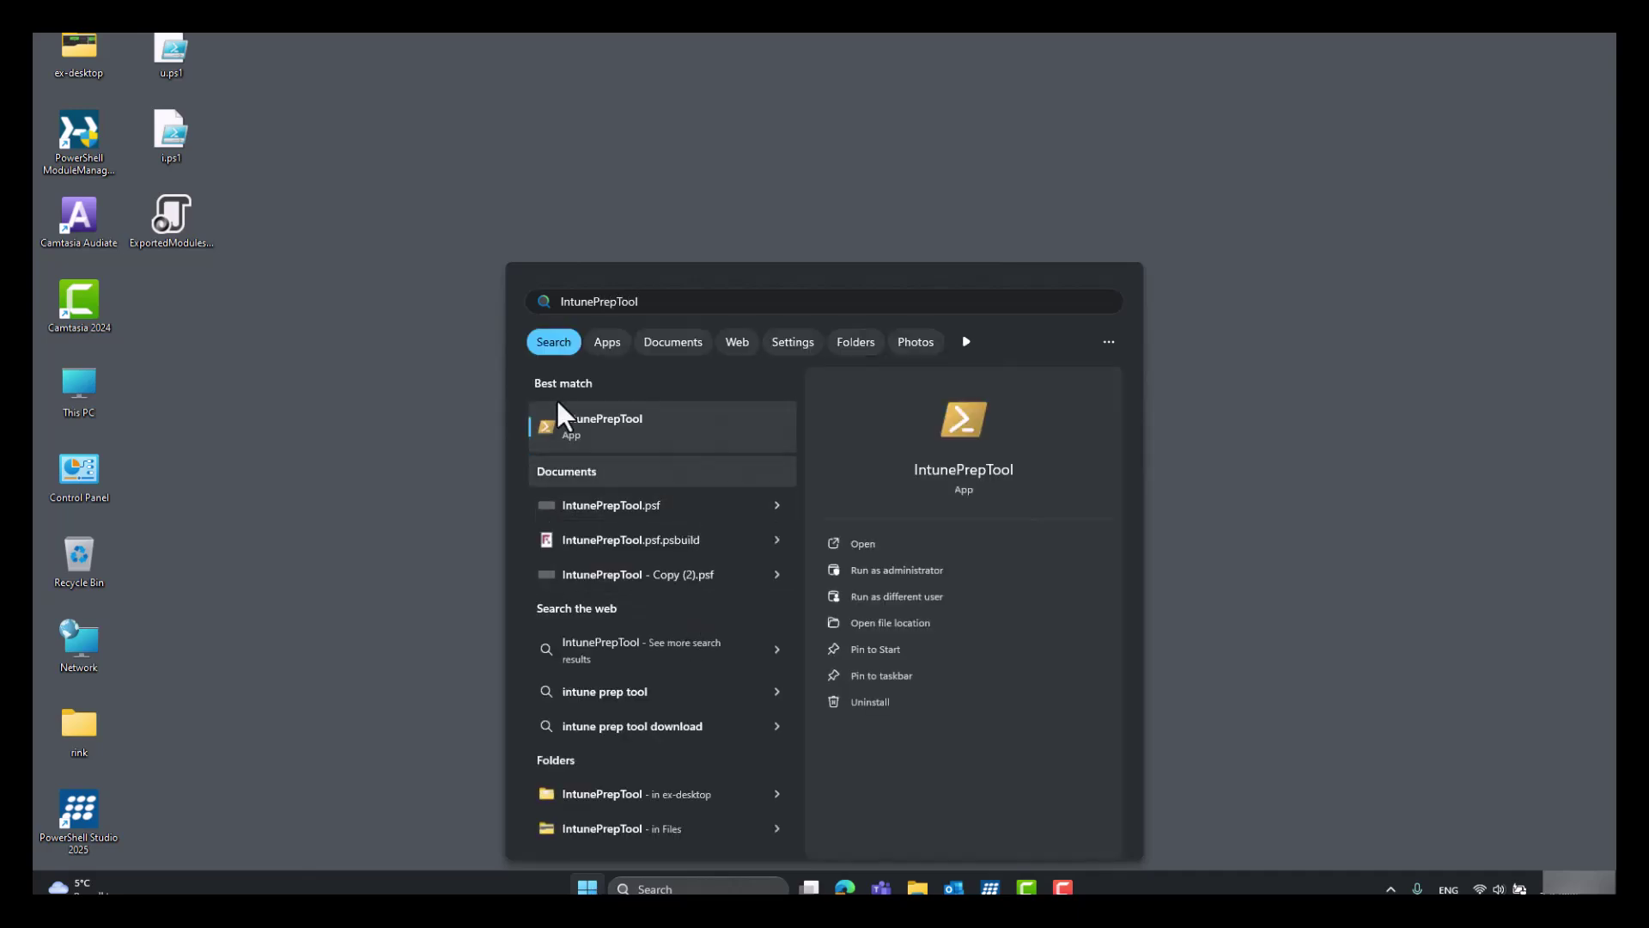
right_click(608, 421)
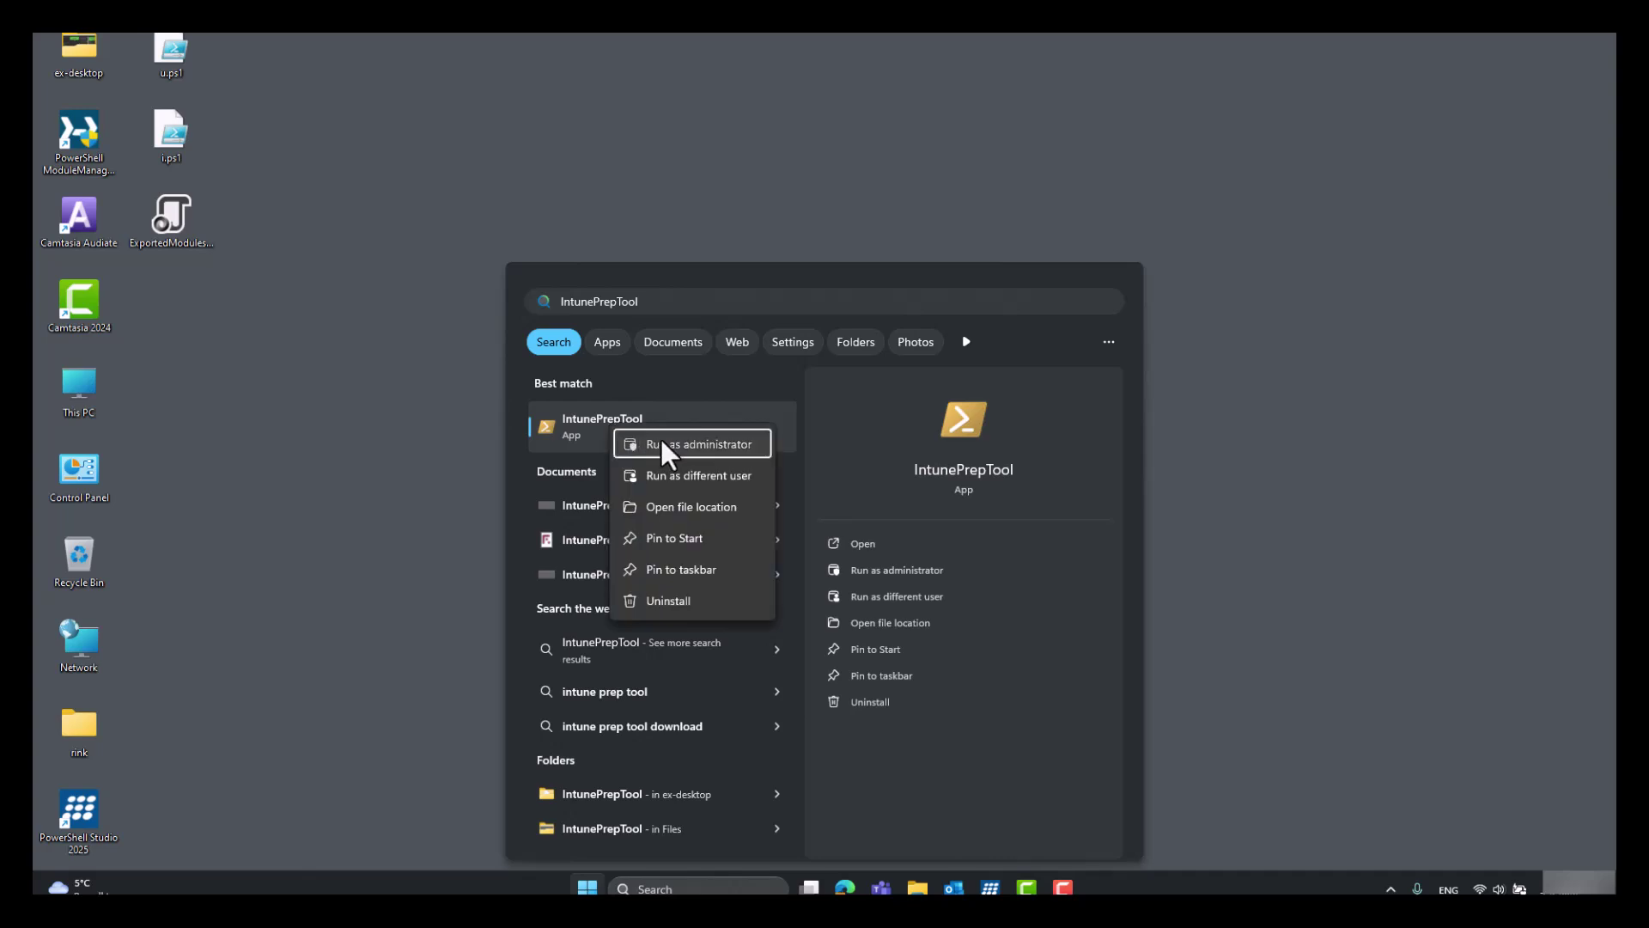
click(661, 440)
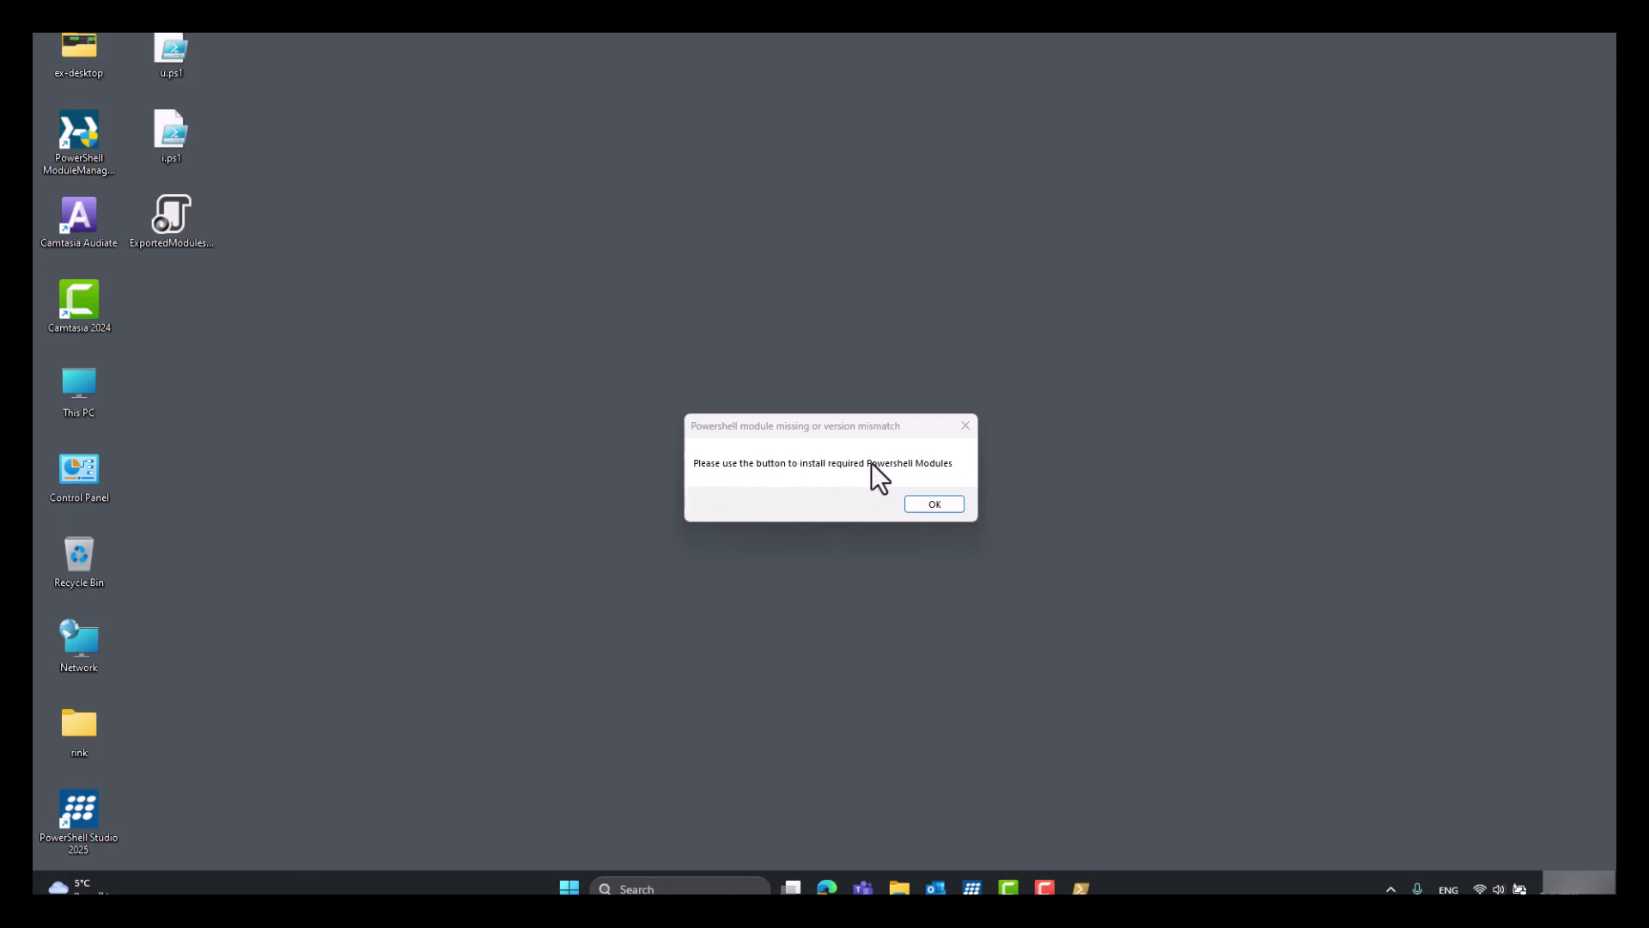
click(933, 503)
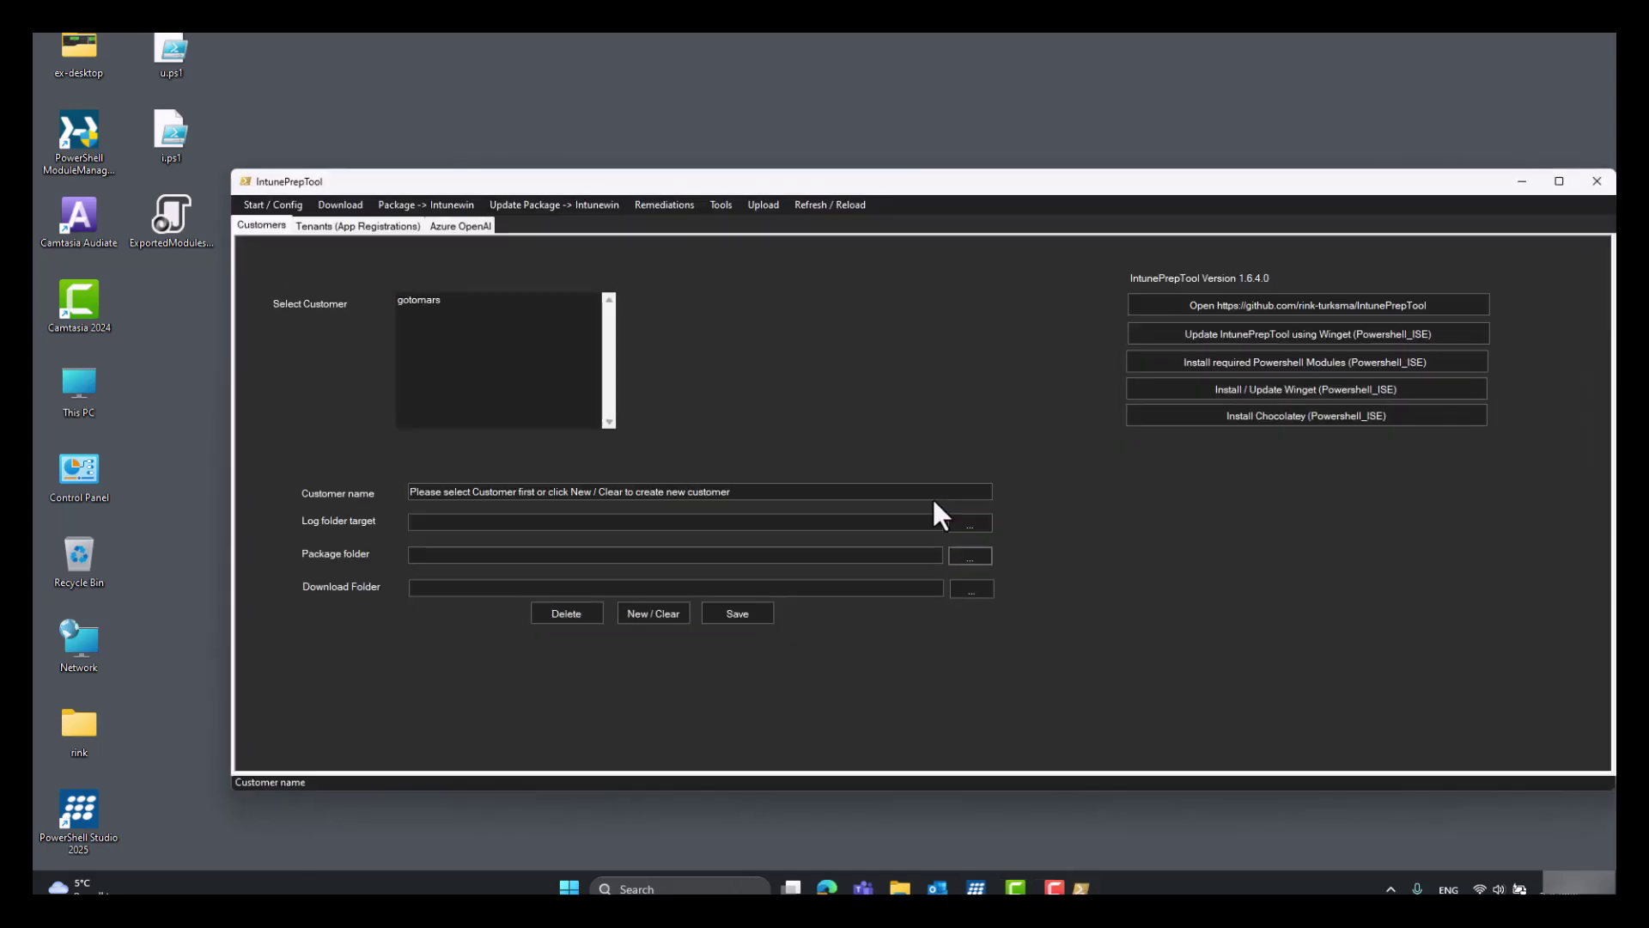
click(418, 299)
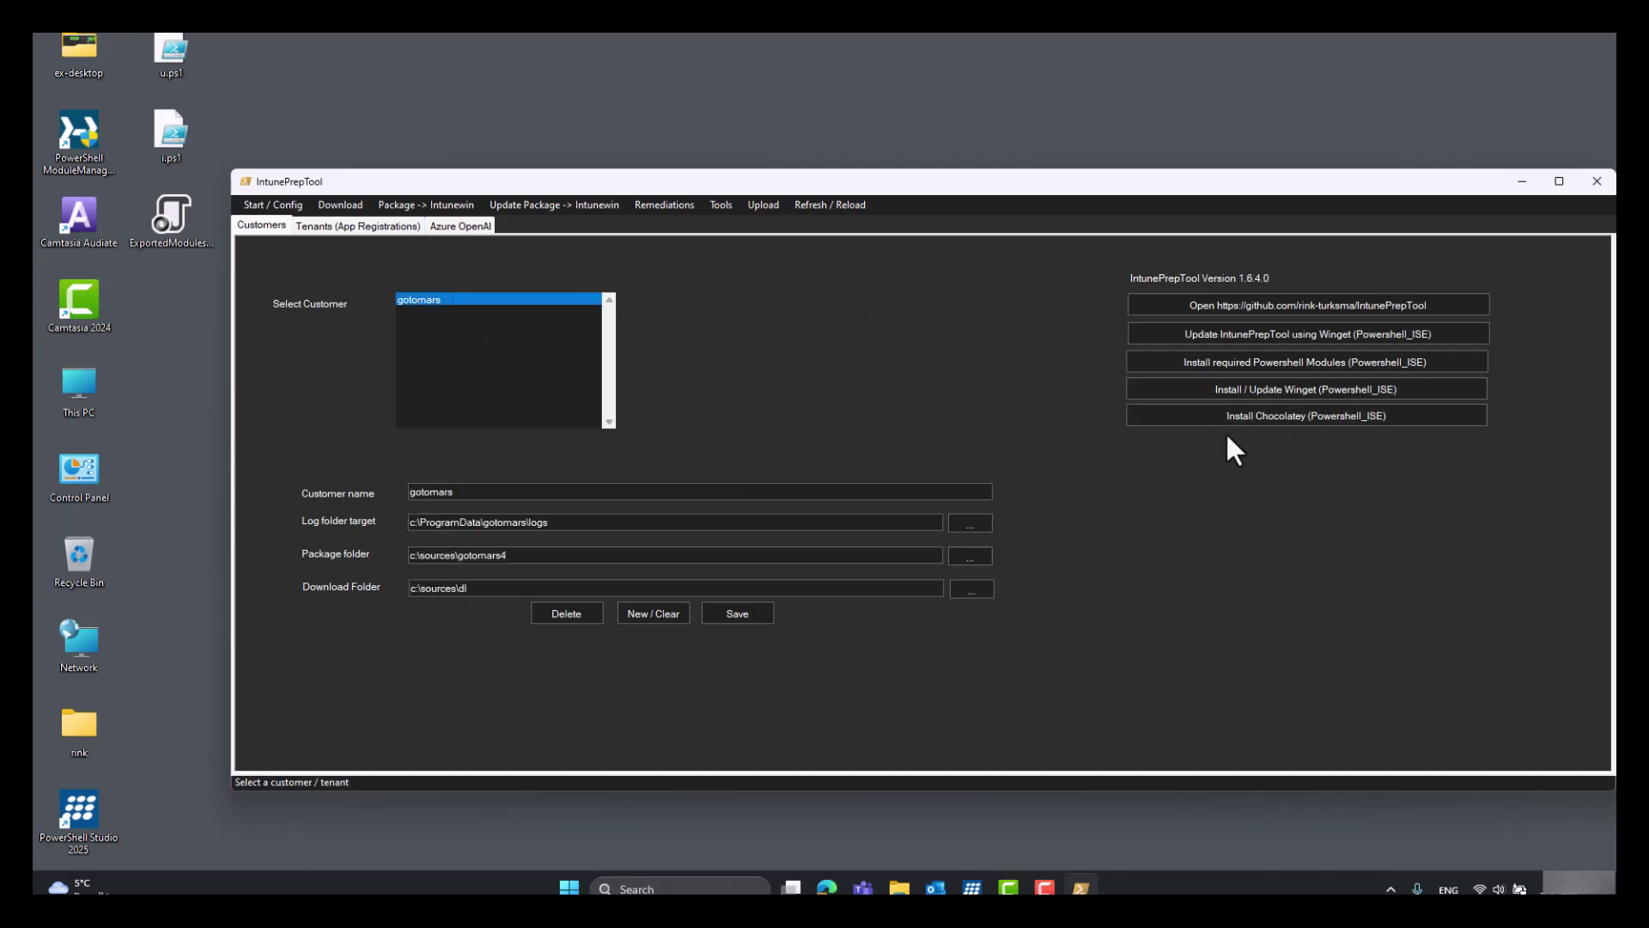
- Run wingetinstallpsmodules.ps1 in PowerShell ISE to install IntuneWin32App and Microsoft.Graph.Authentication modules
click(1296, 360)
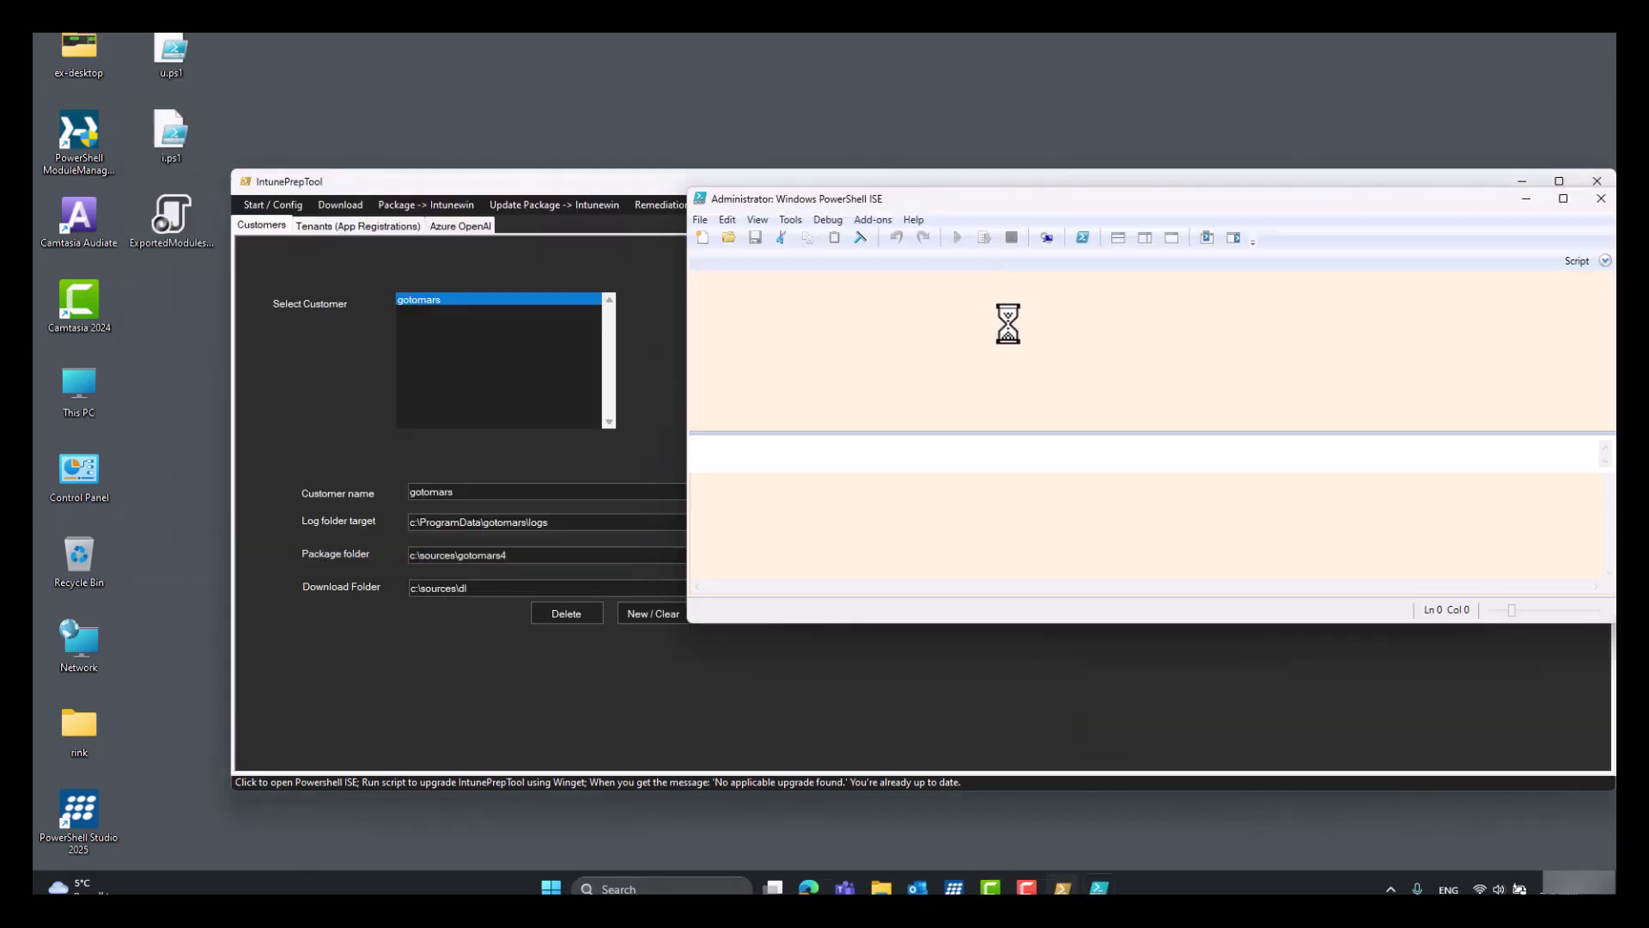
click(986, 332)
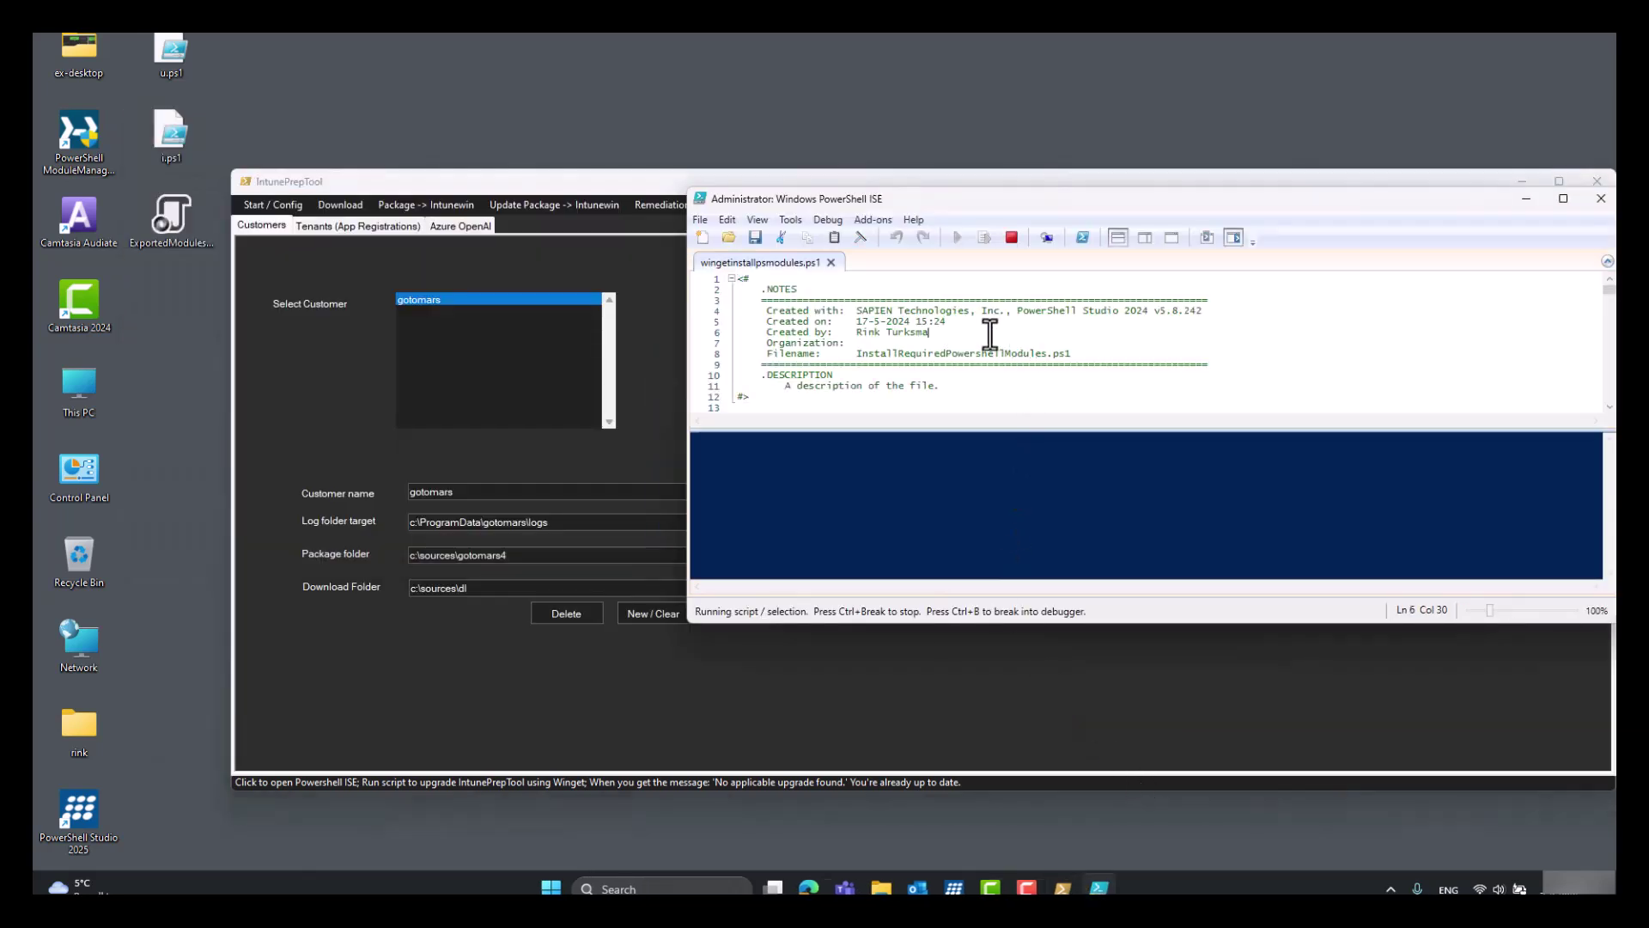
click(960, 235)
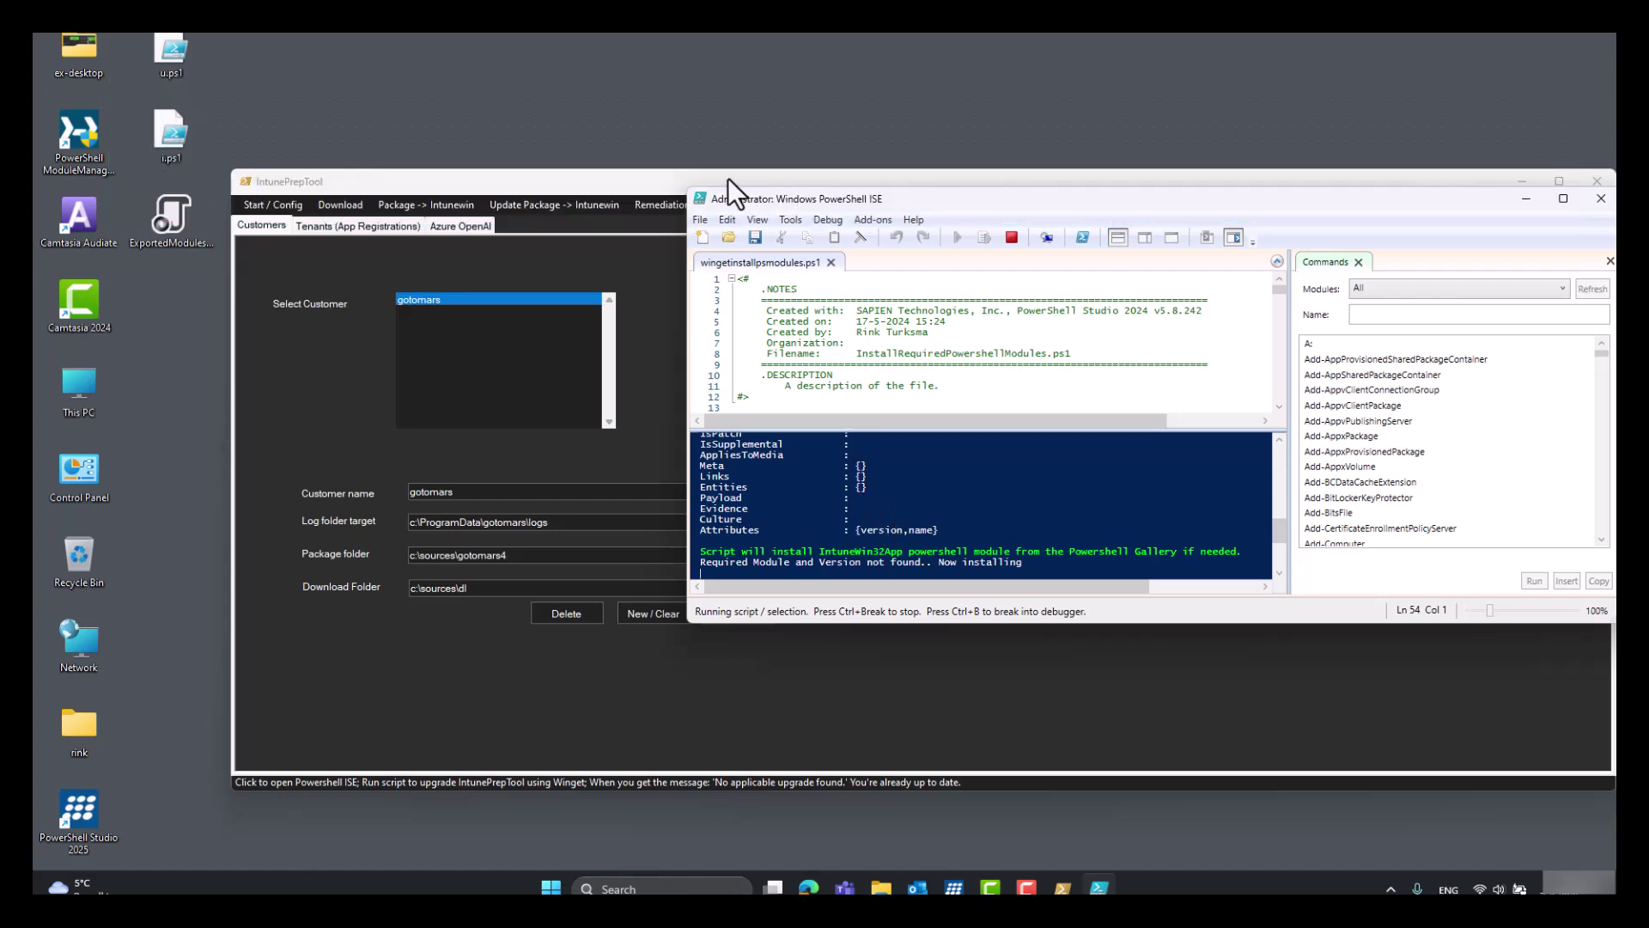
click(729, 179)
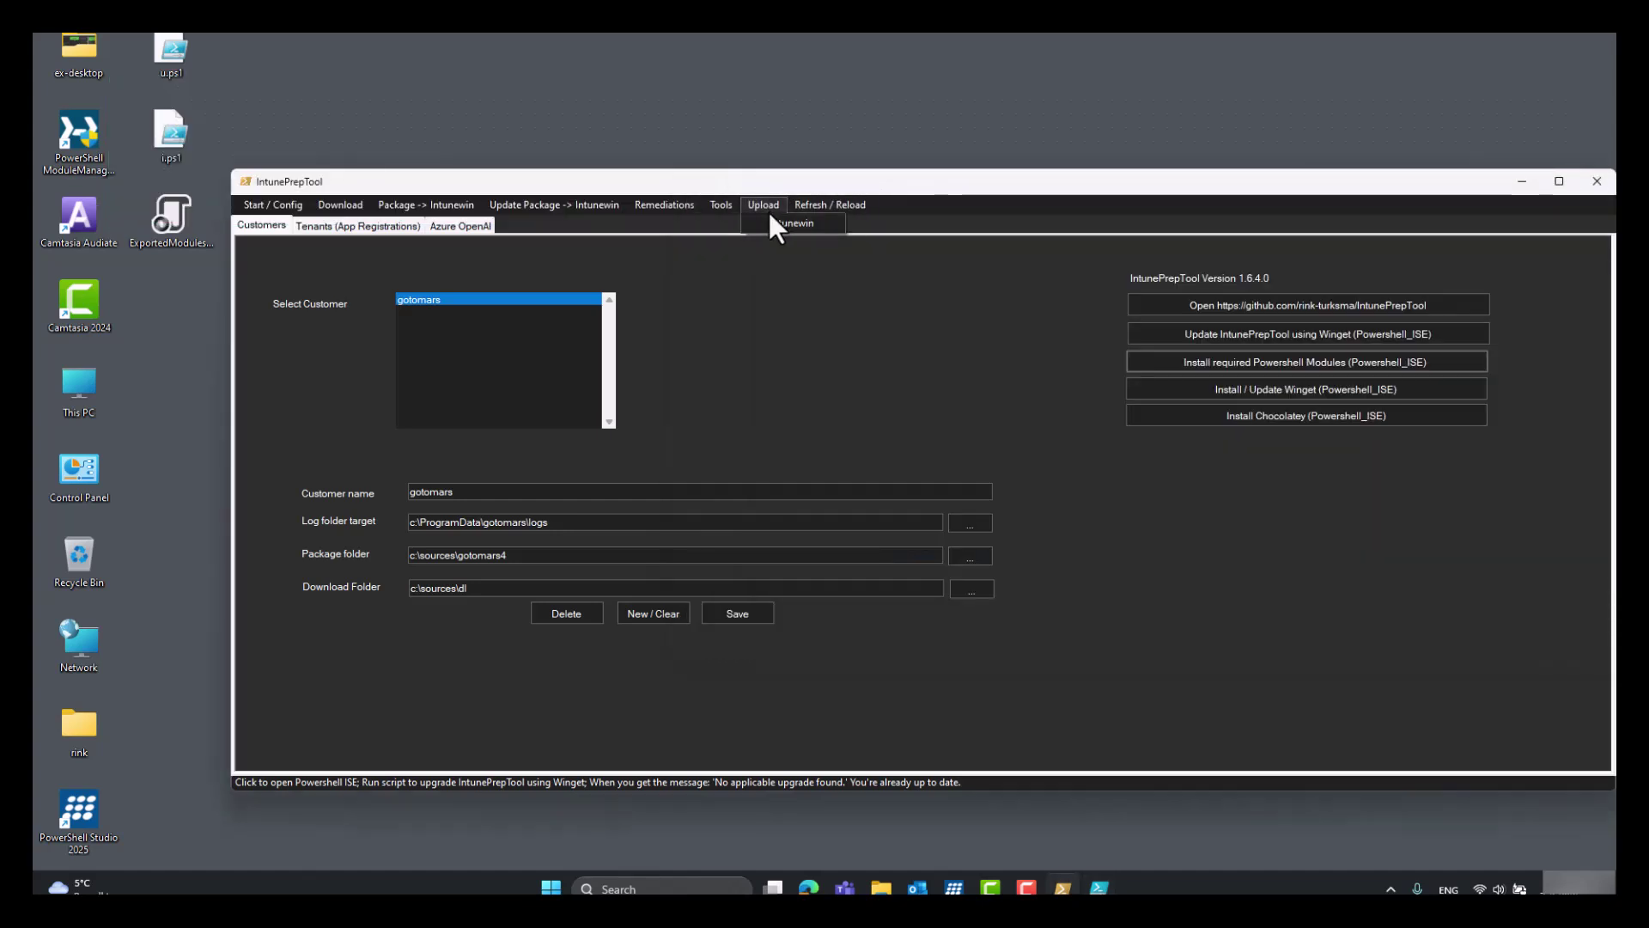
click(1307, 362)
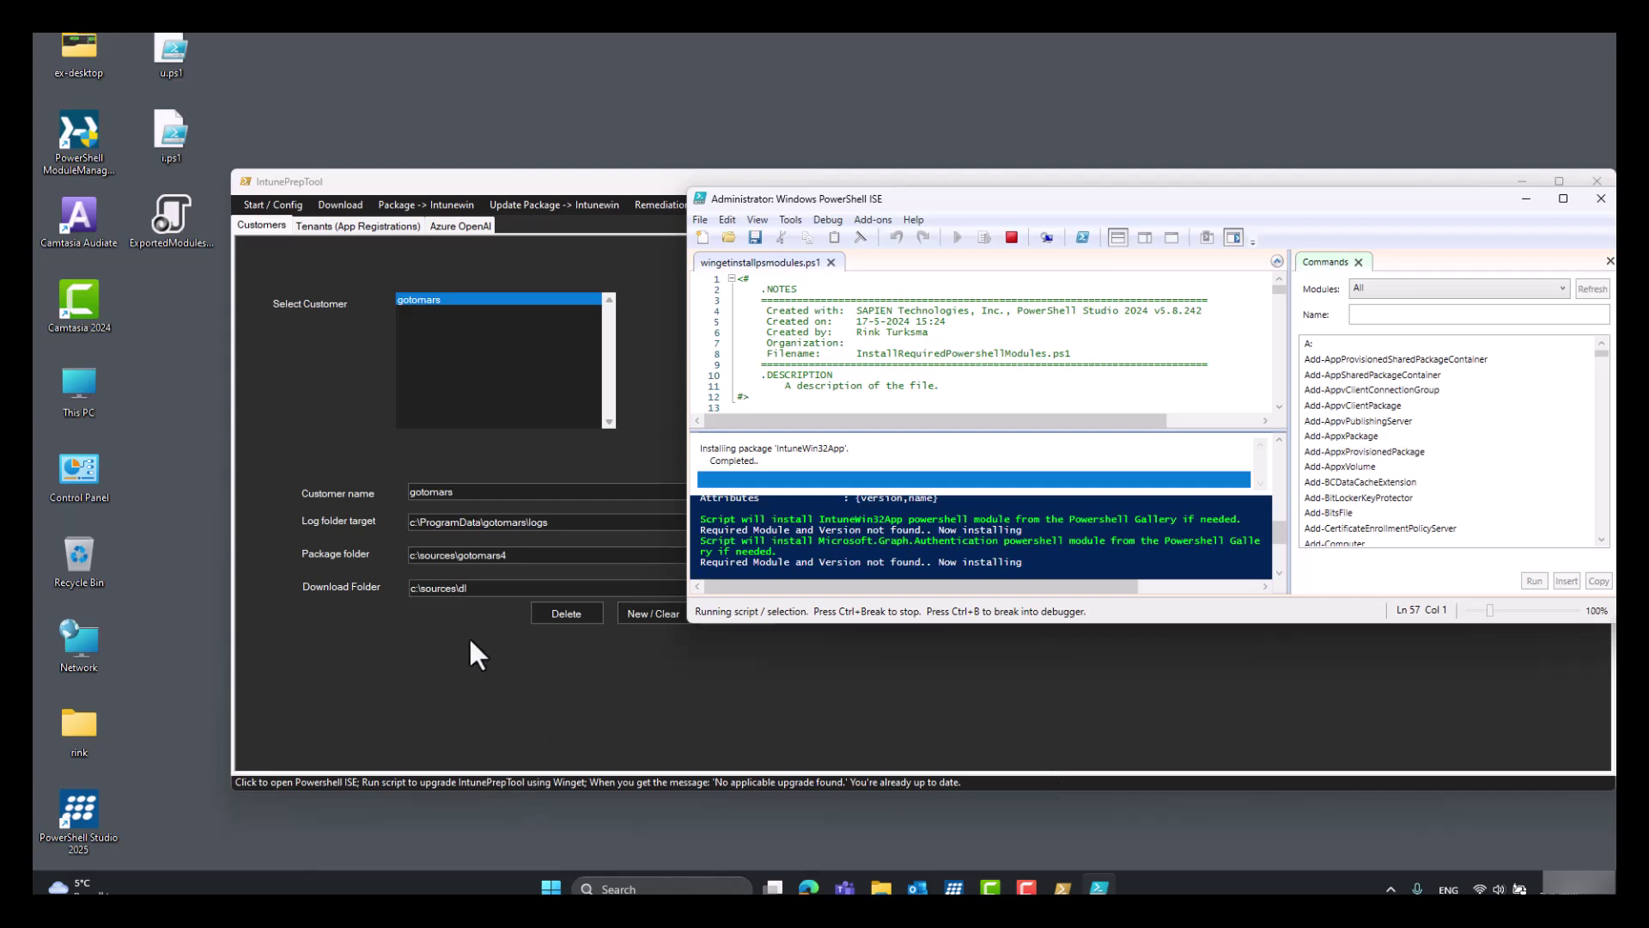
click(313, 406)
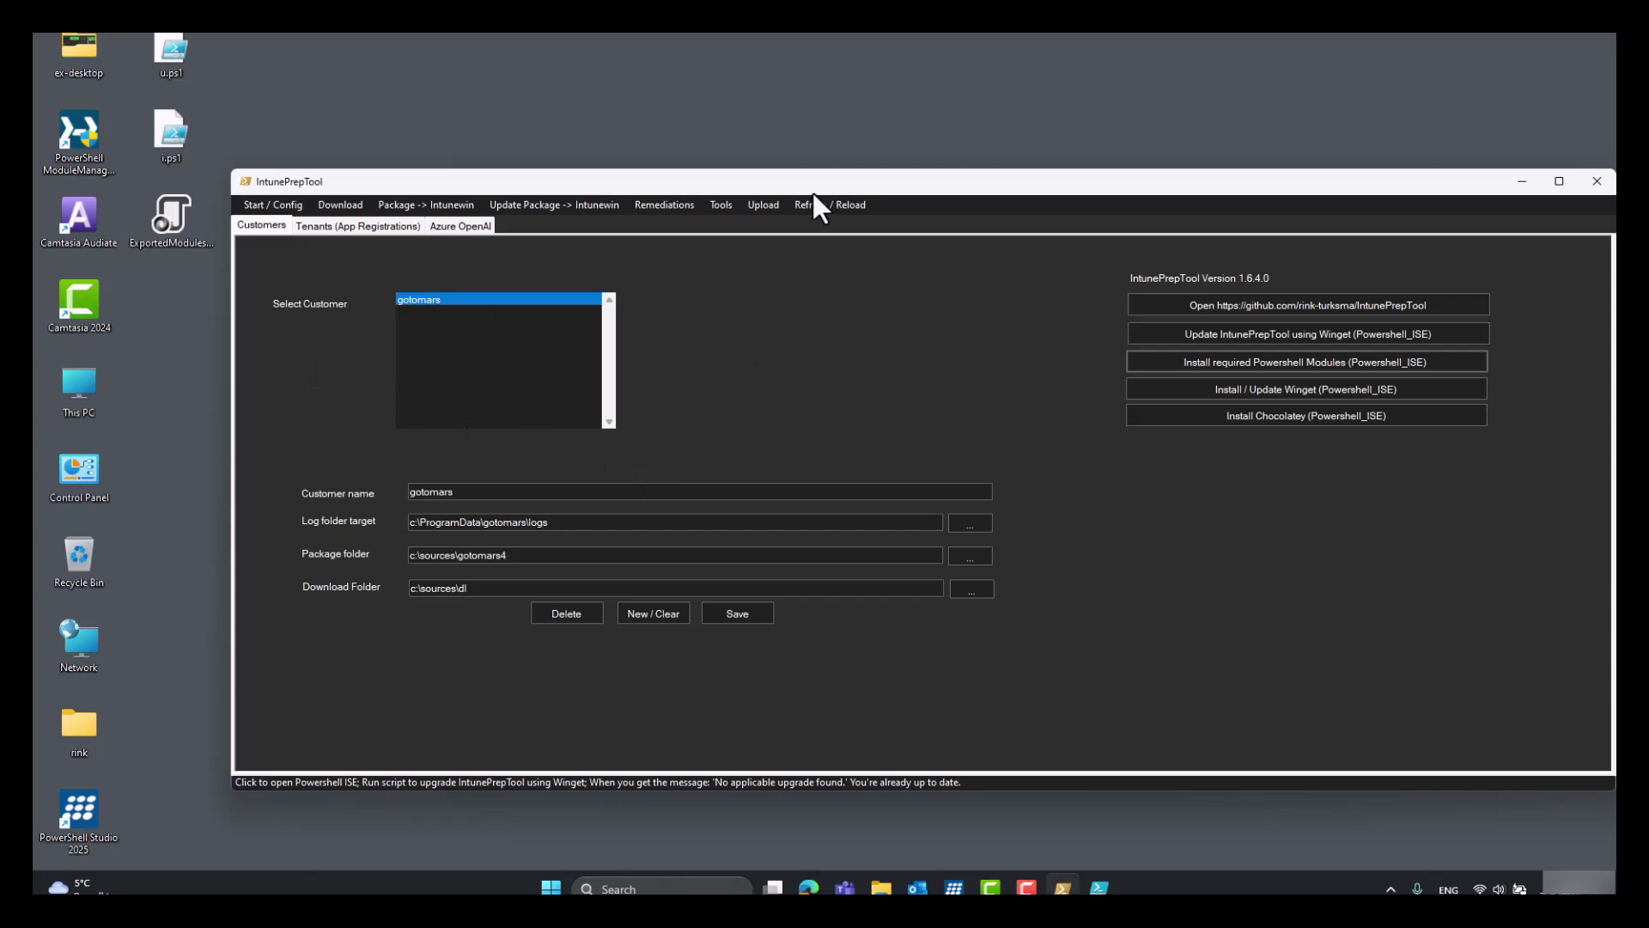
- Clear the form and enter Gotomars2 as the new customer name
drag(811, 175, 806, 238)
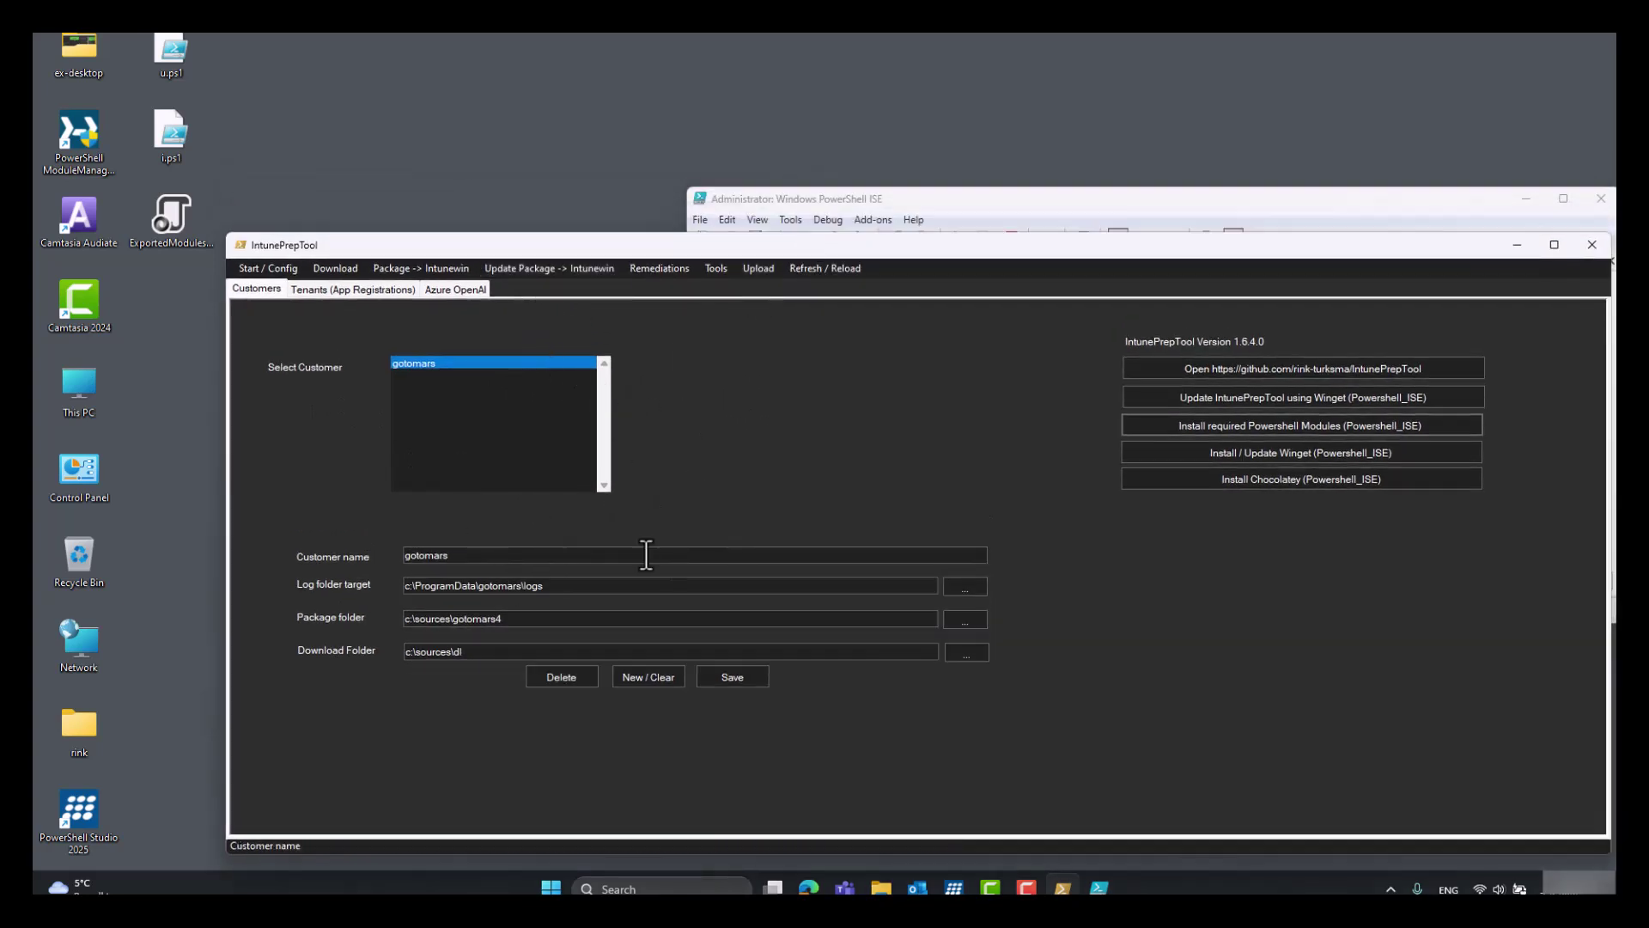
click(668, 684)
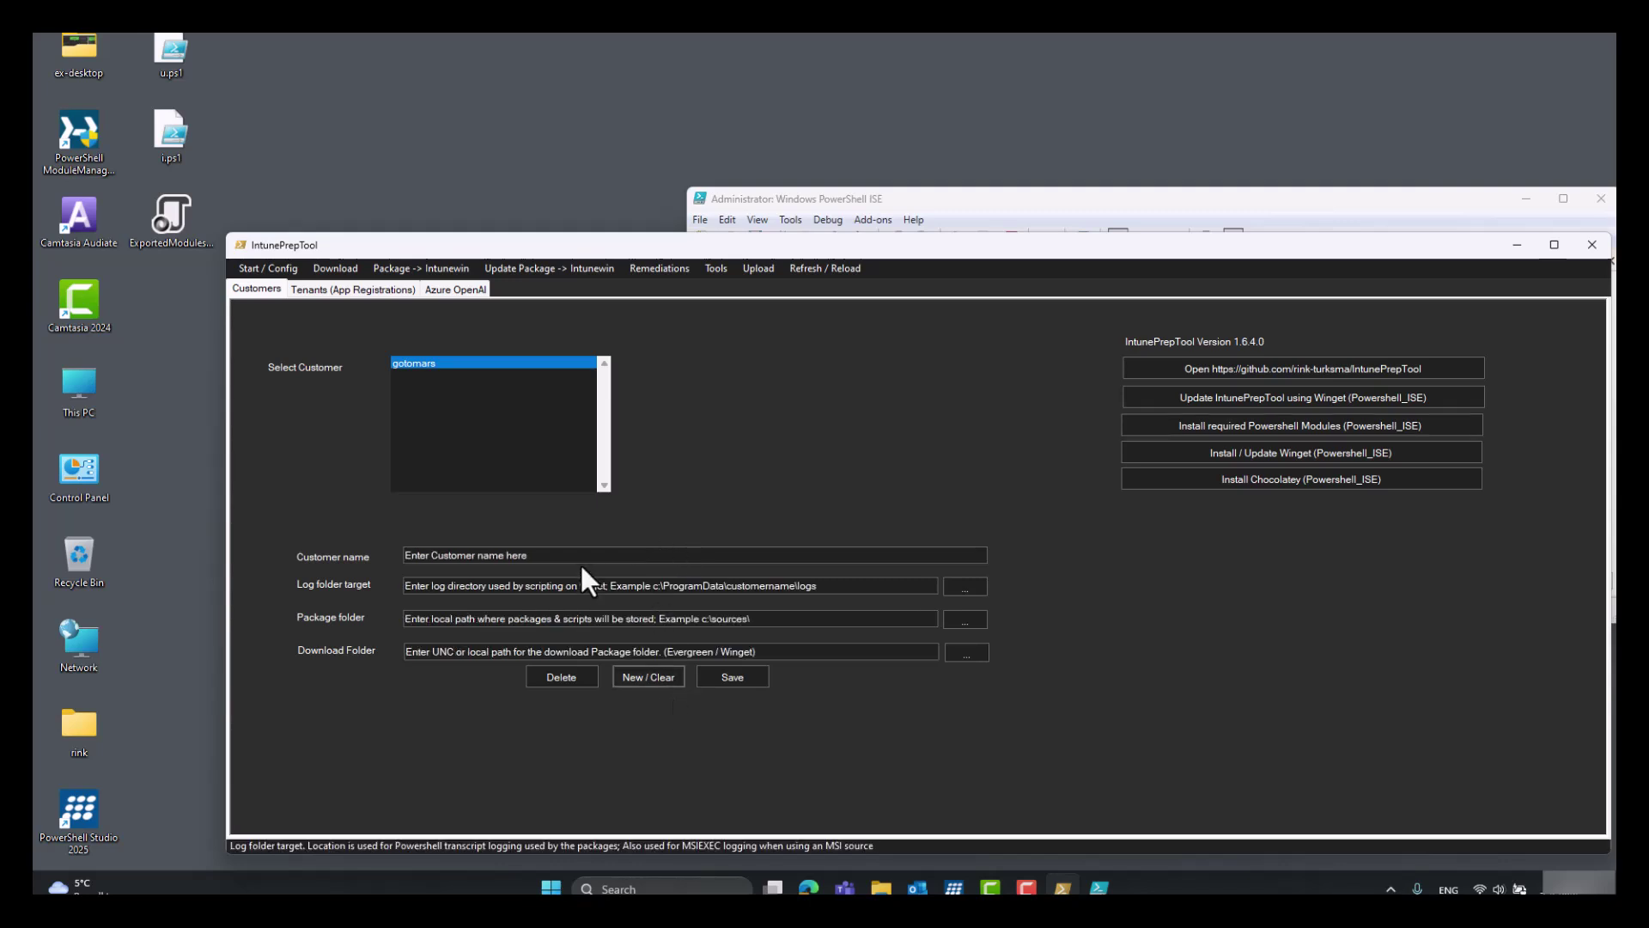
click(388, 558)
text(Goto)
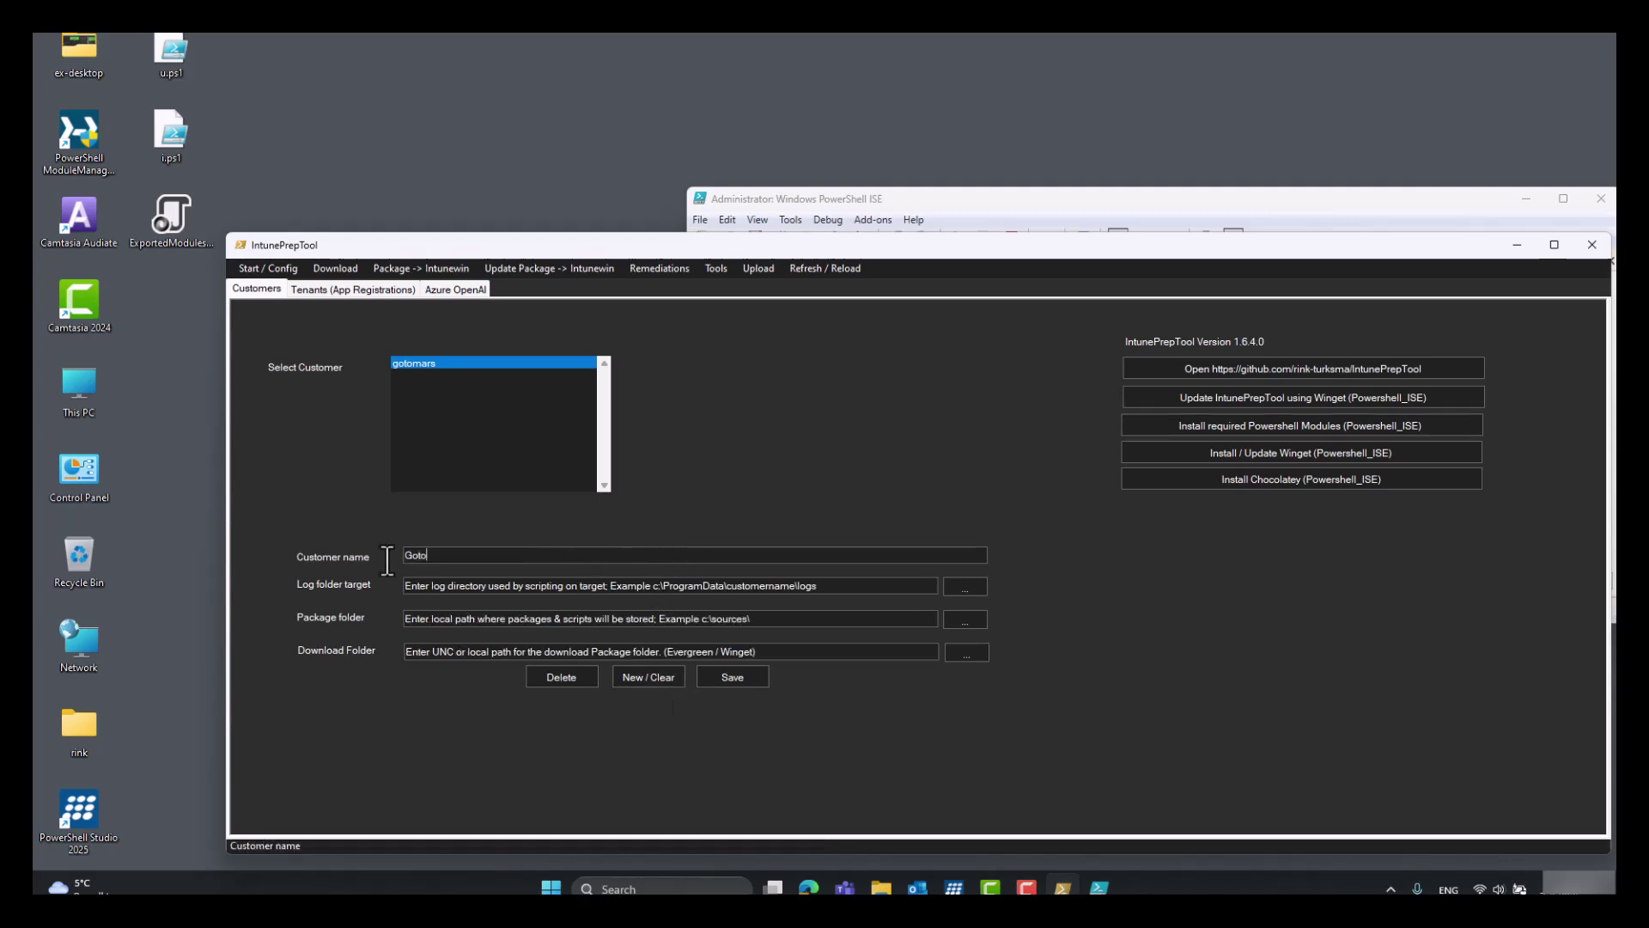
text(mars2)
- Set the log folder target to c:\ProgramData\gotomars\logs
drag(654, 584, 370, 584)
key(BackSpace)
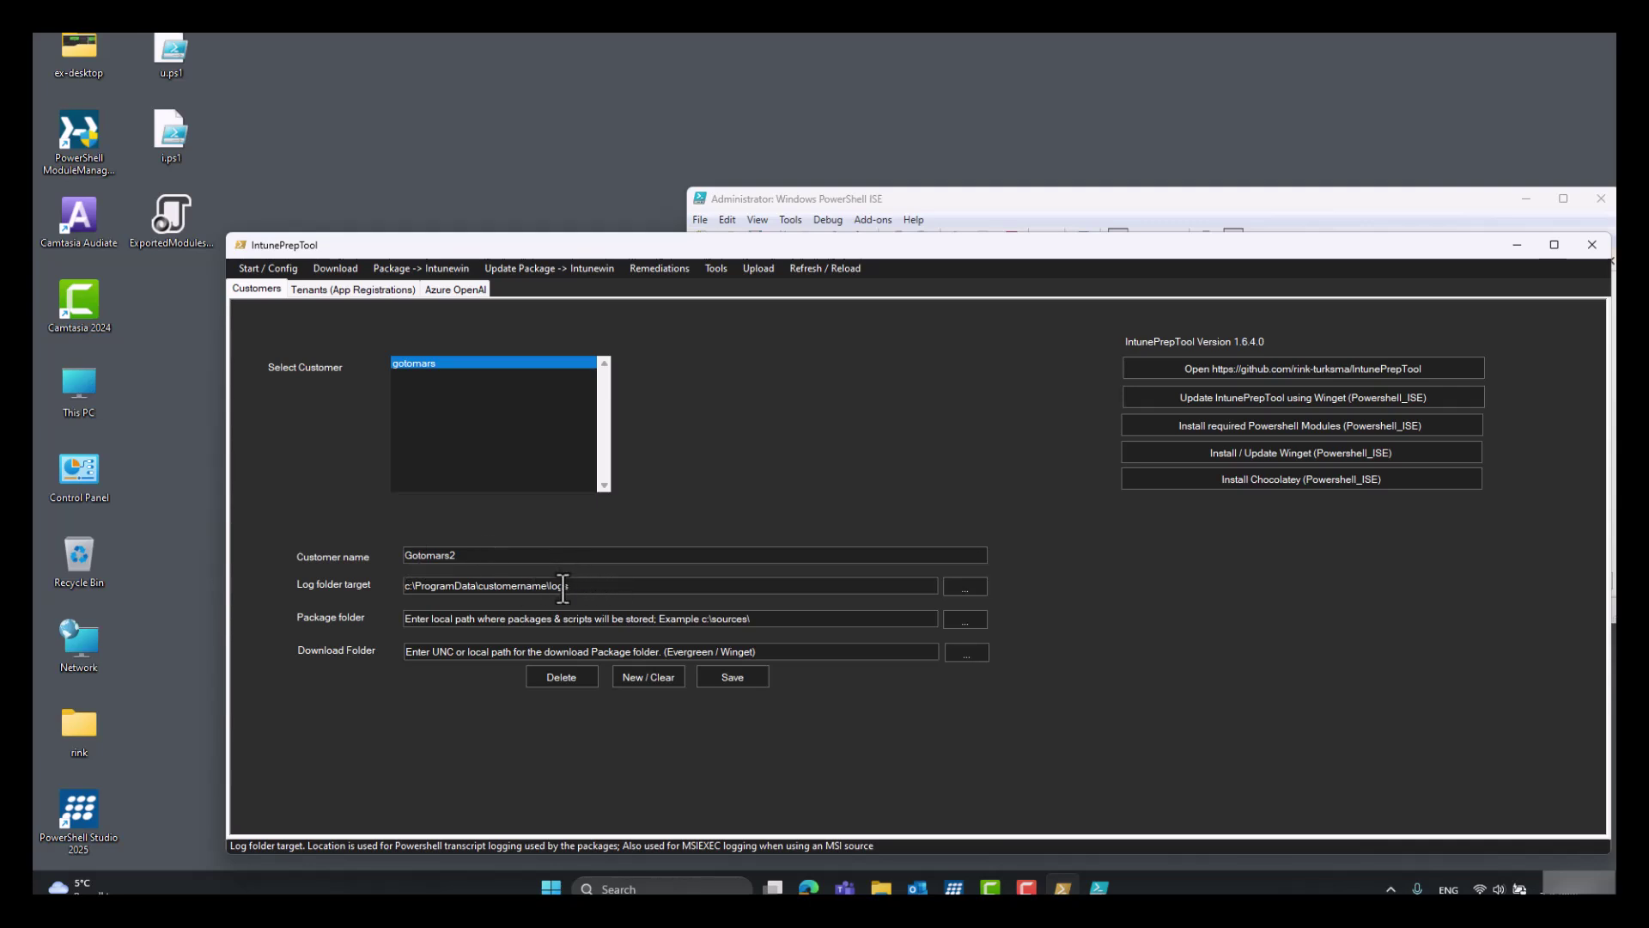
drag(544, 590, 478, 575)
text(gotomars)
- Set both the package folder and download folder to c:\sources\
drag(703, 619, 384, 599)
key(BackSpace)
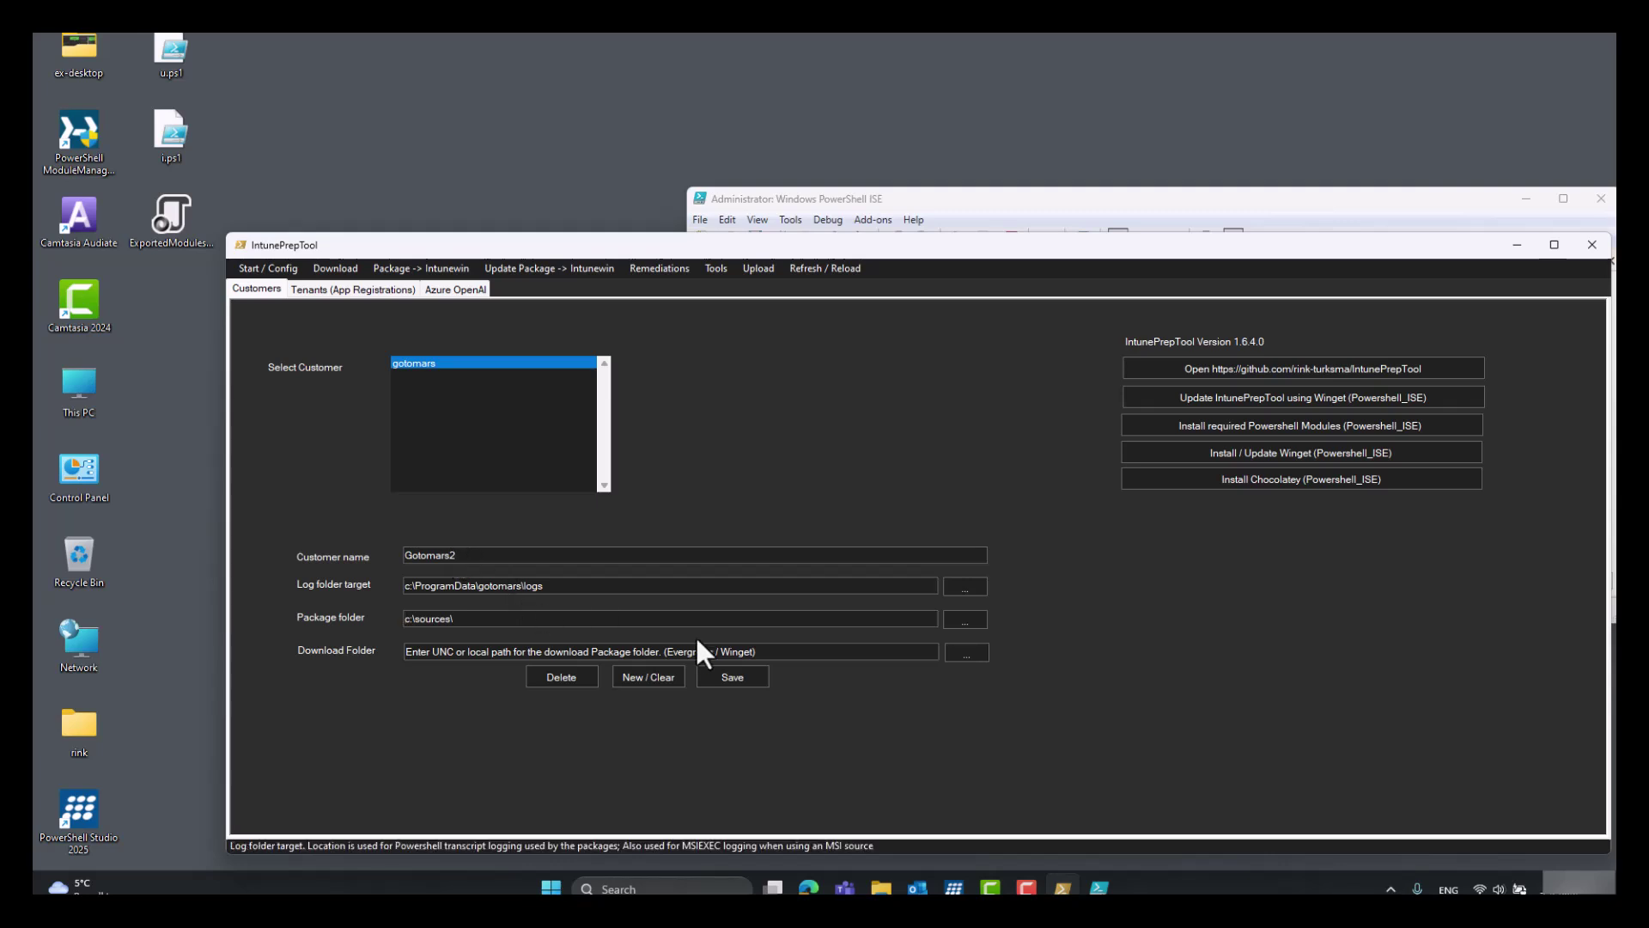
drag(777, 653, 333, 581)
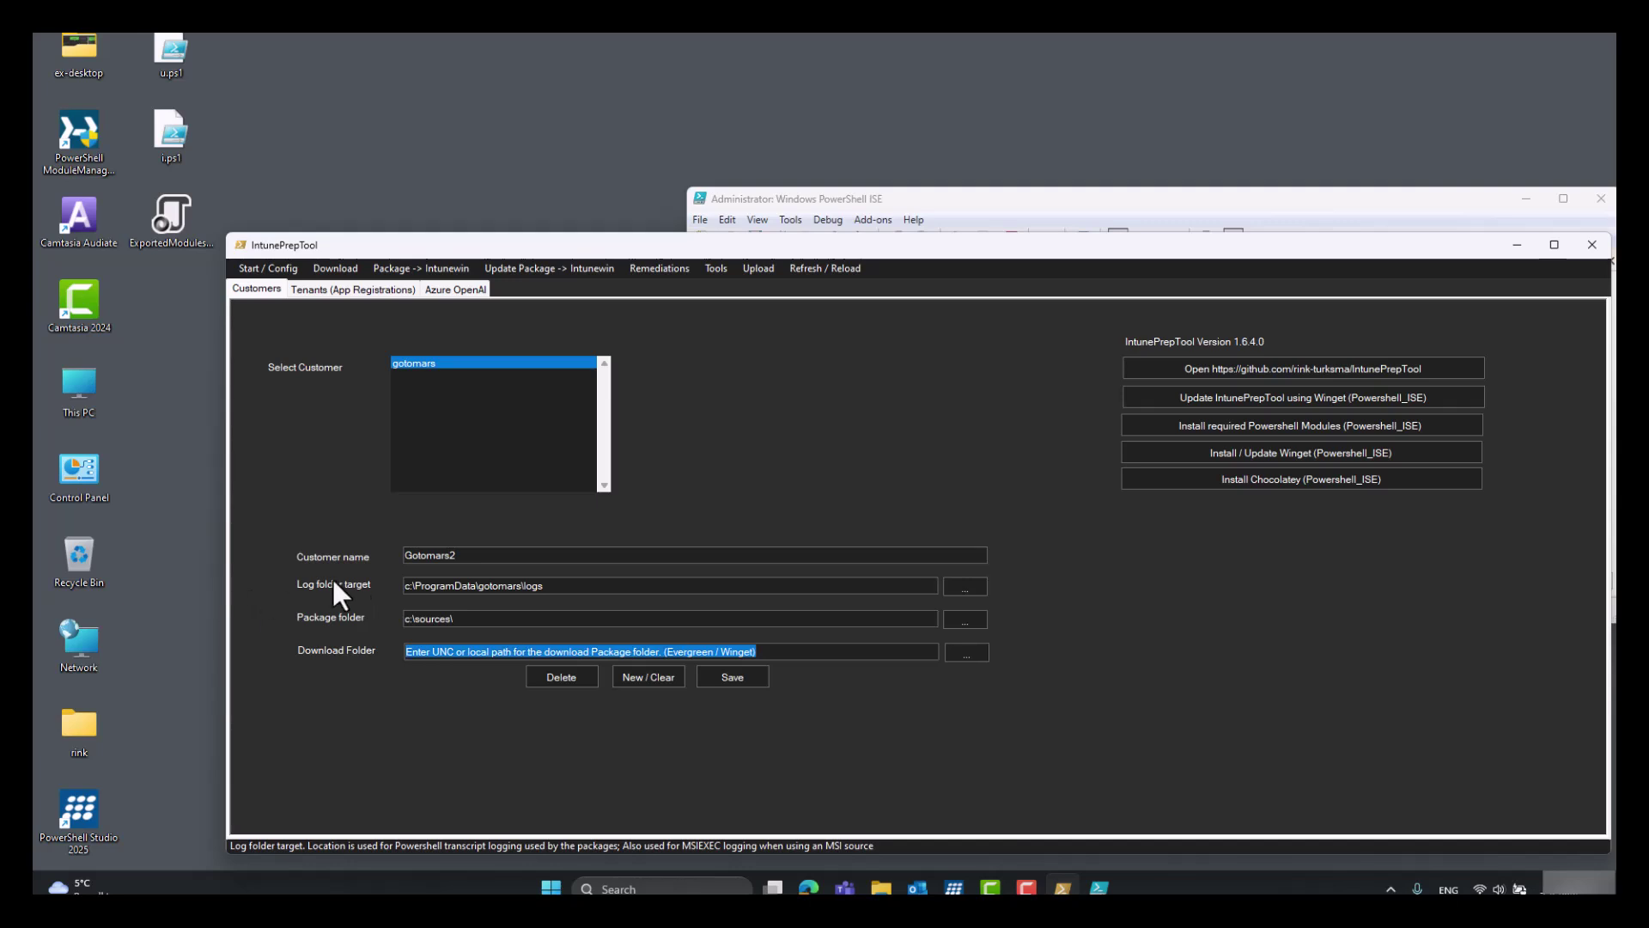
text(c:\)
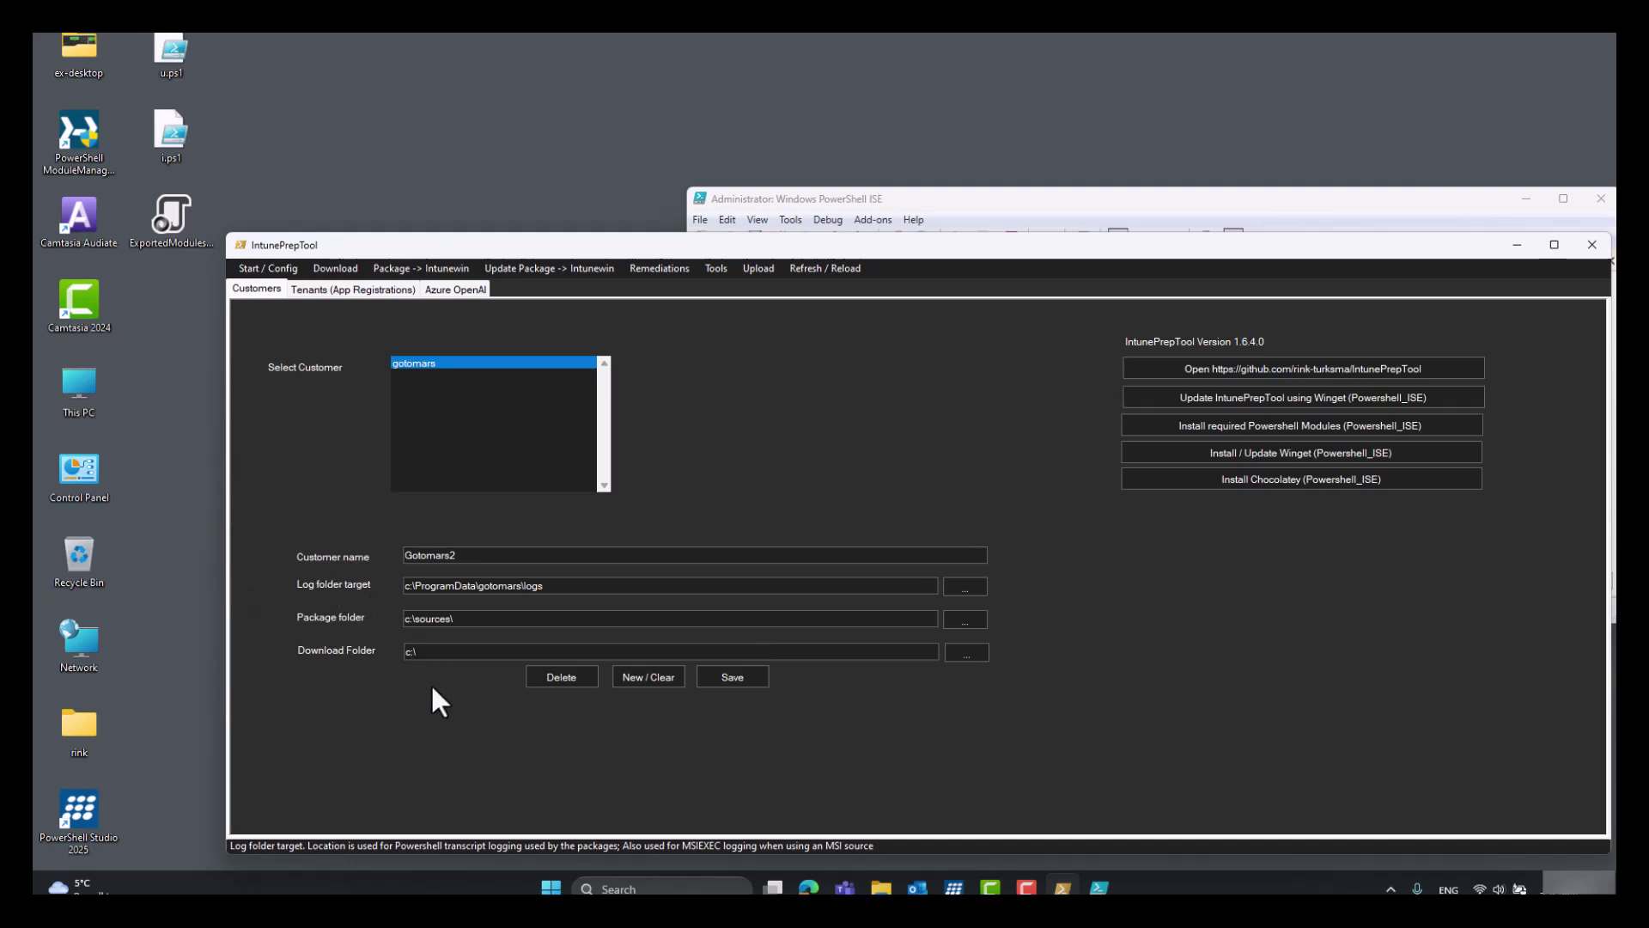
drag(492, 618, 413, 651)
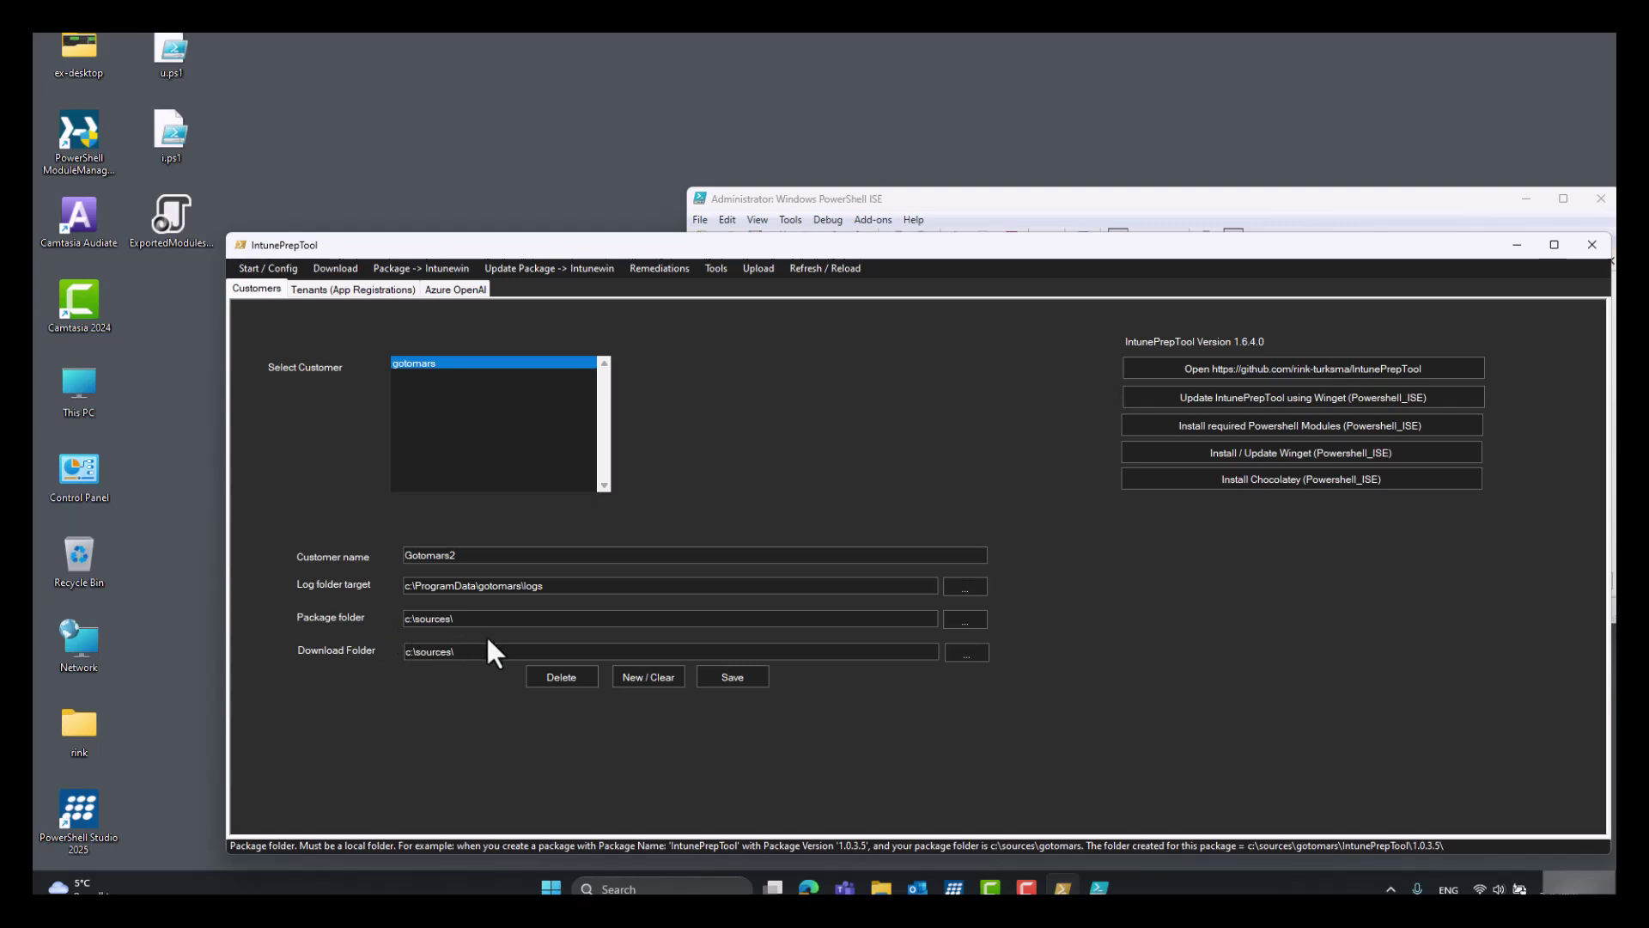
- Save the Gotomars2 customer, close PowerShell ISE, and reload IntunePrepTool via Refresh / Reload
click(735, 677)
click(427, 375)
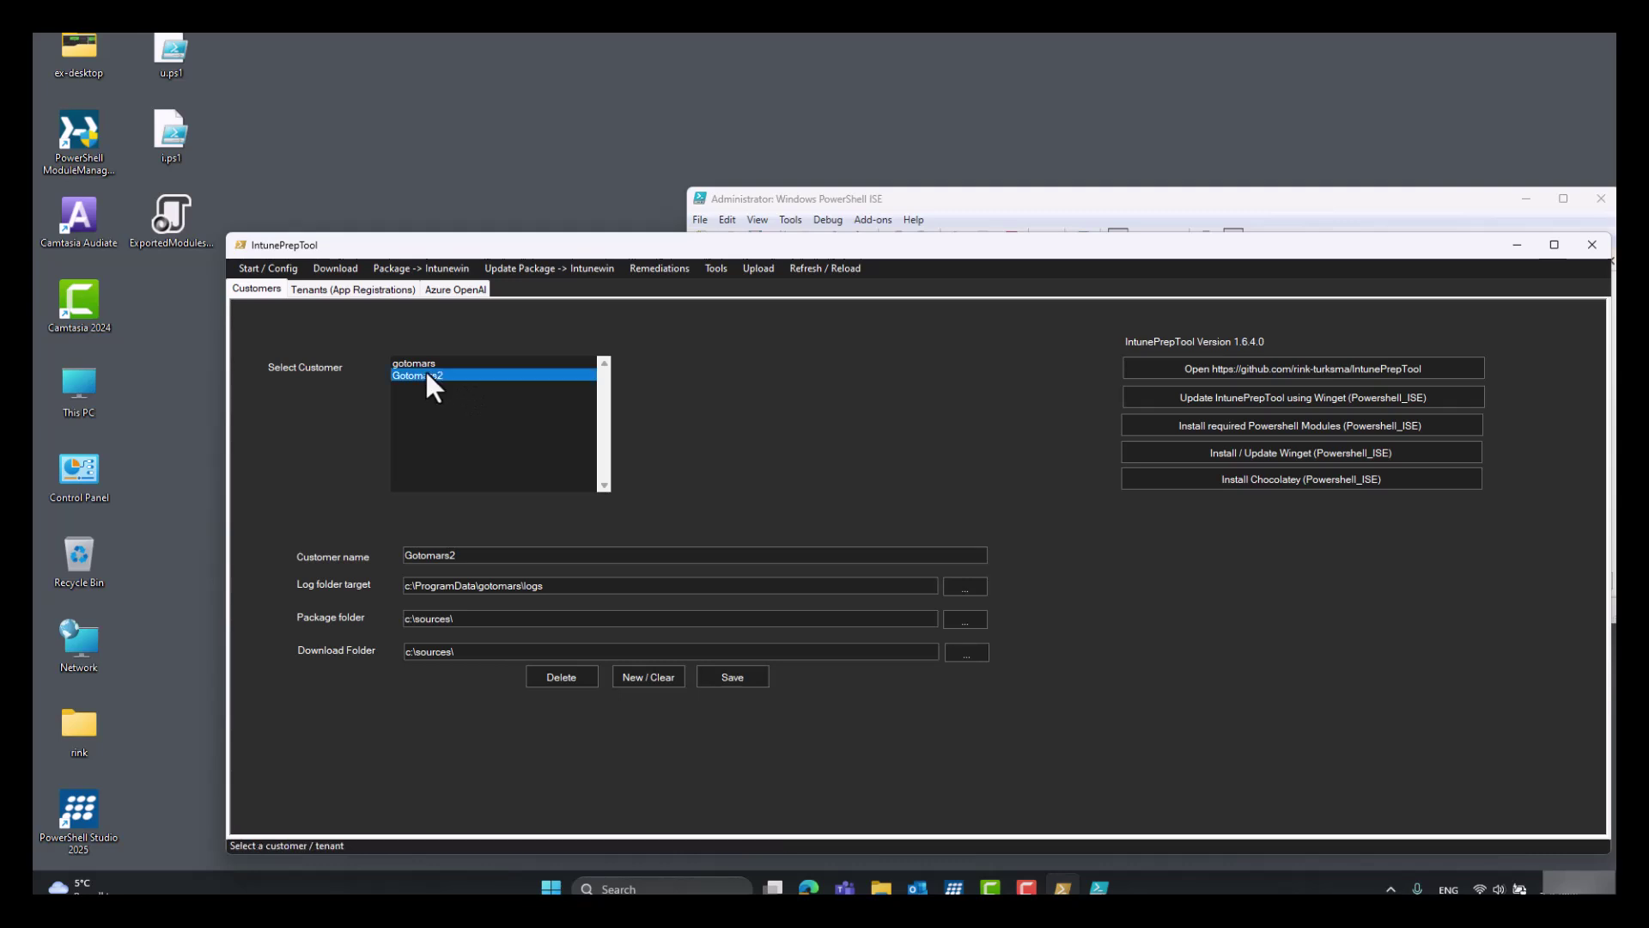
click(1099, 887)
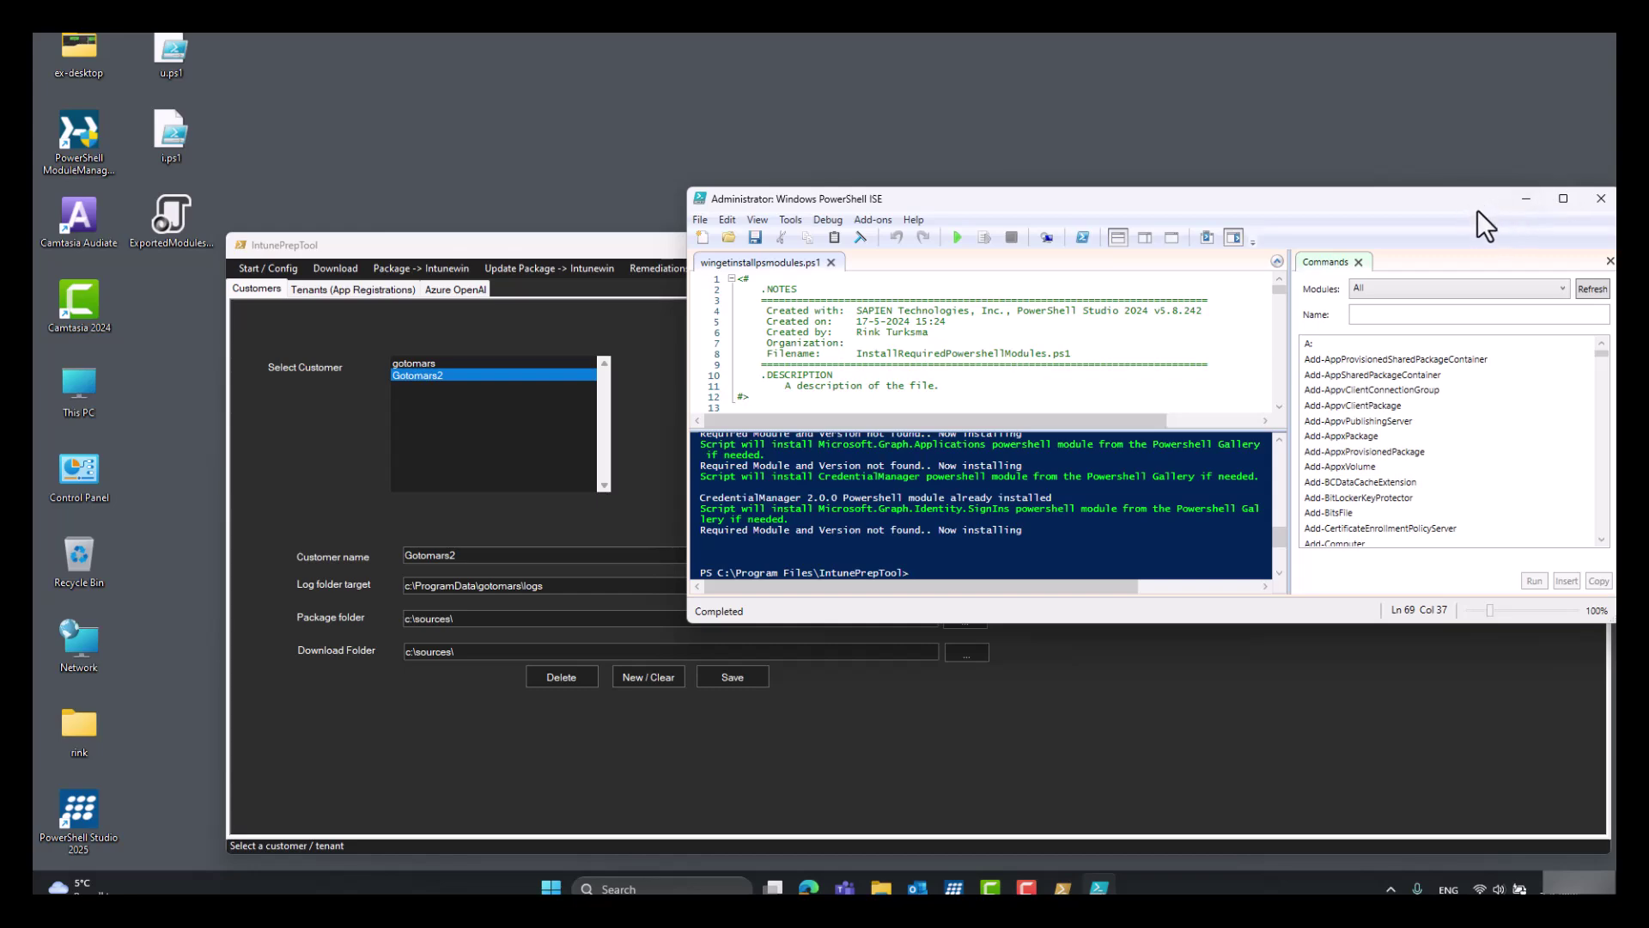
drag(1477, 210, 1400, 245)
click(1533, 238)
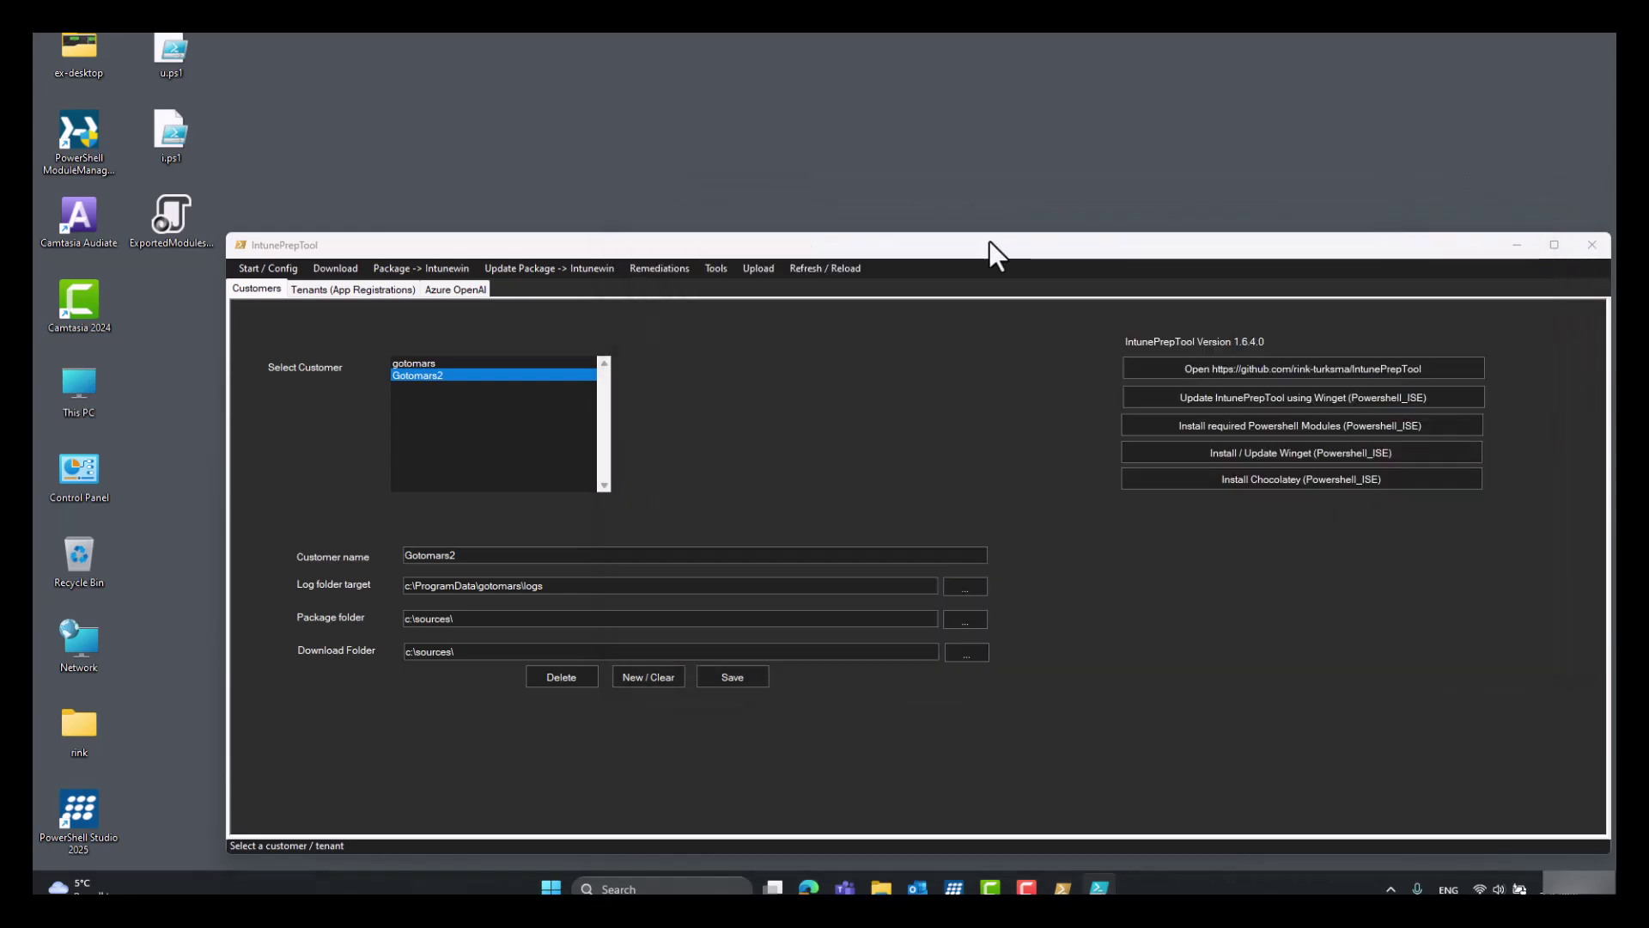
click(834, 271)
click(837, 285)
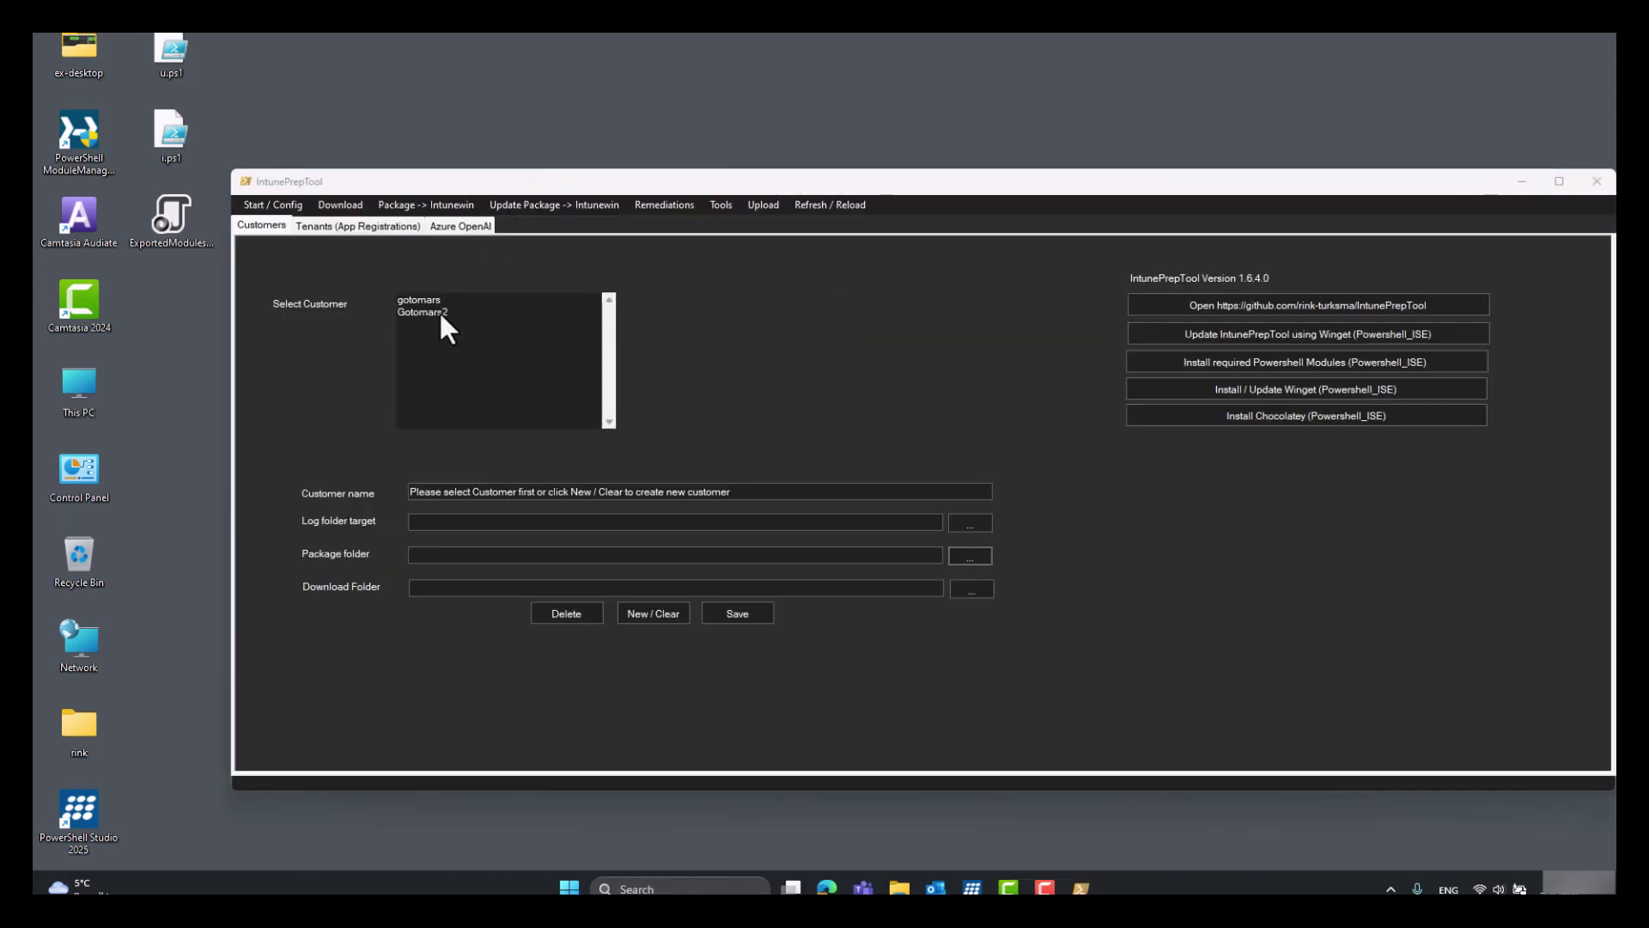
- Move the reopened IntunePrepTool window lower on the desktop
drag(869, 181, 838, 237)
- Select Gotomars2, go to Tenants (App Registrations), and view the GOTOMARS8 tenant details
click(395, 369)
click(316, 281)
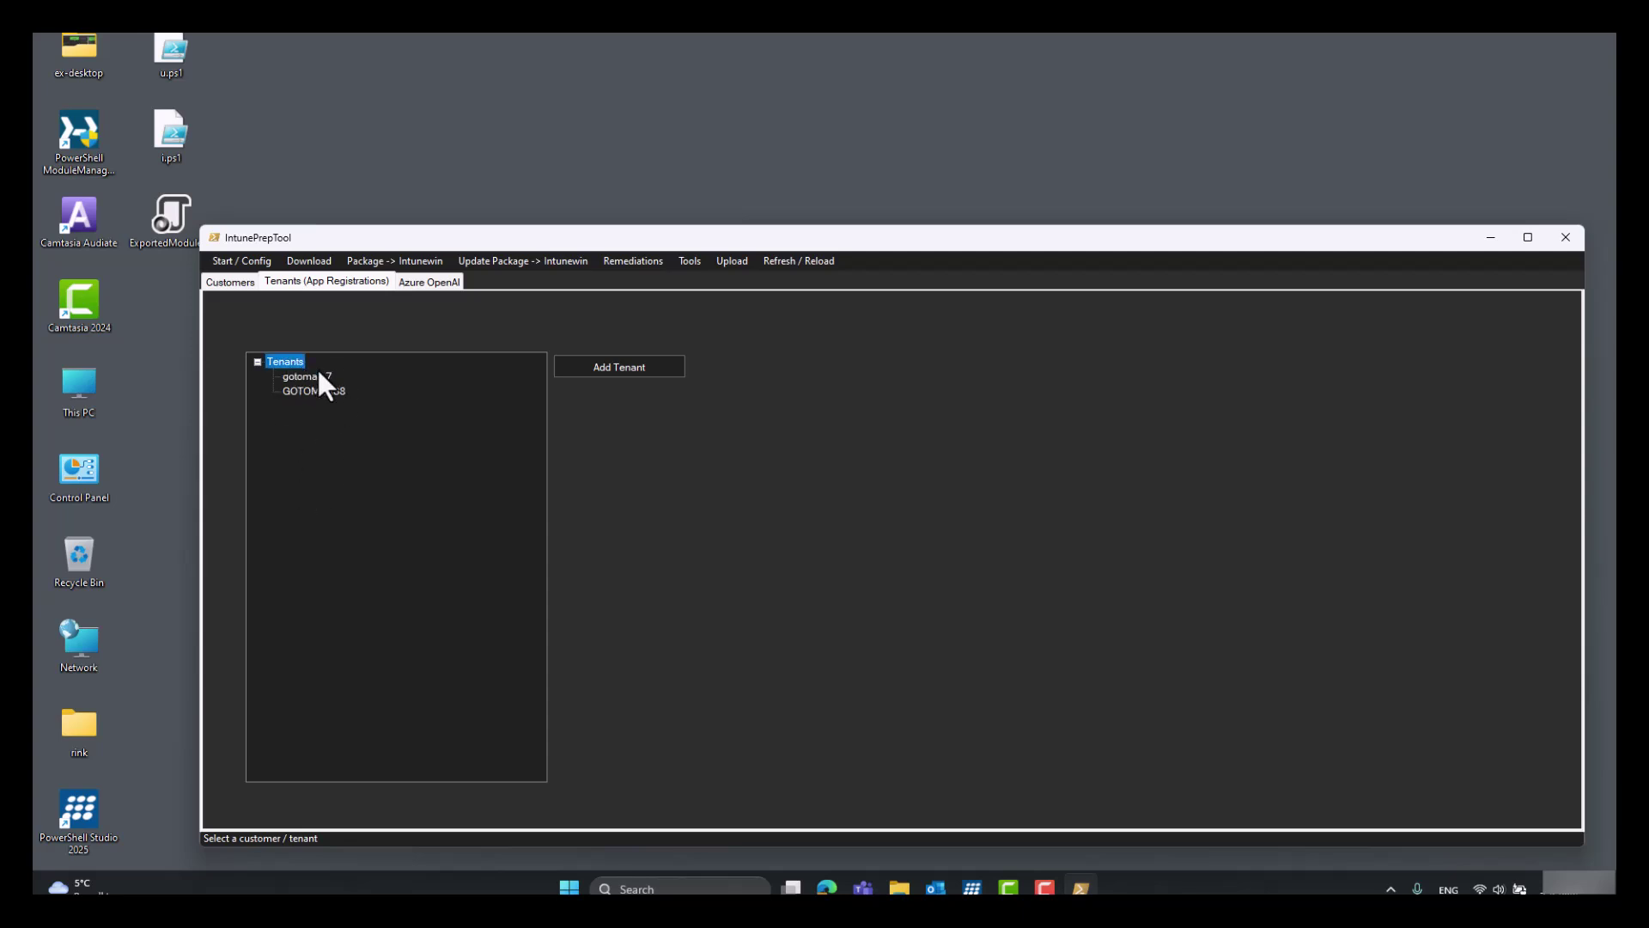
click(333, 393)
right_click(333, 394)
click(374, 407)
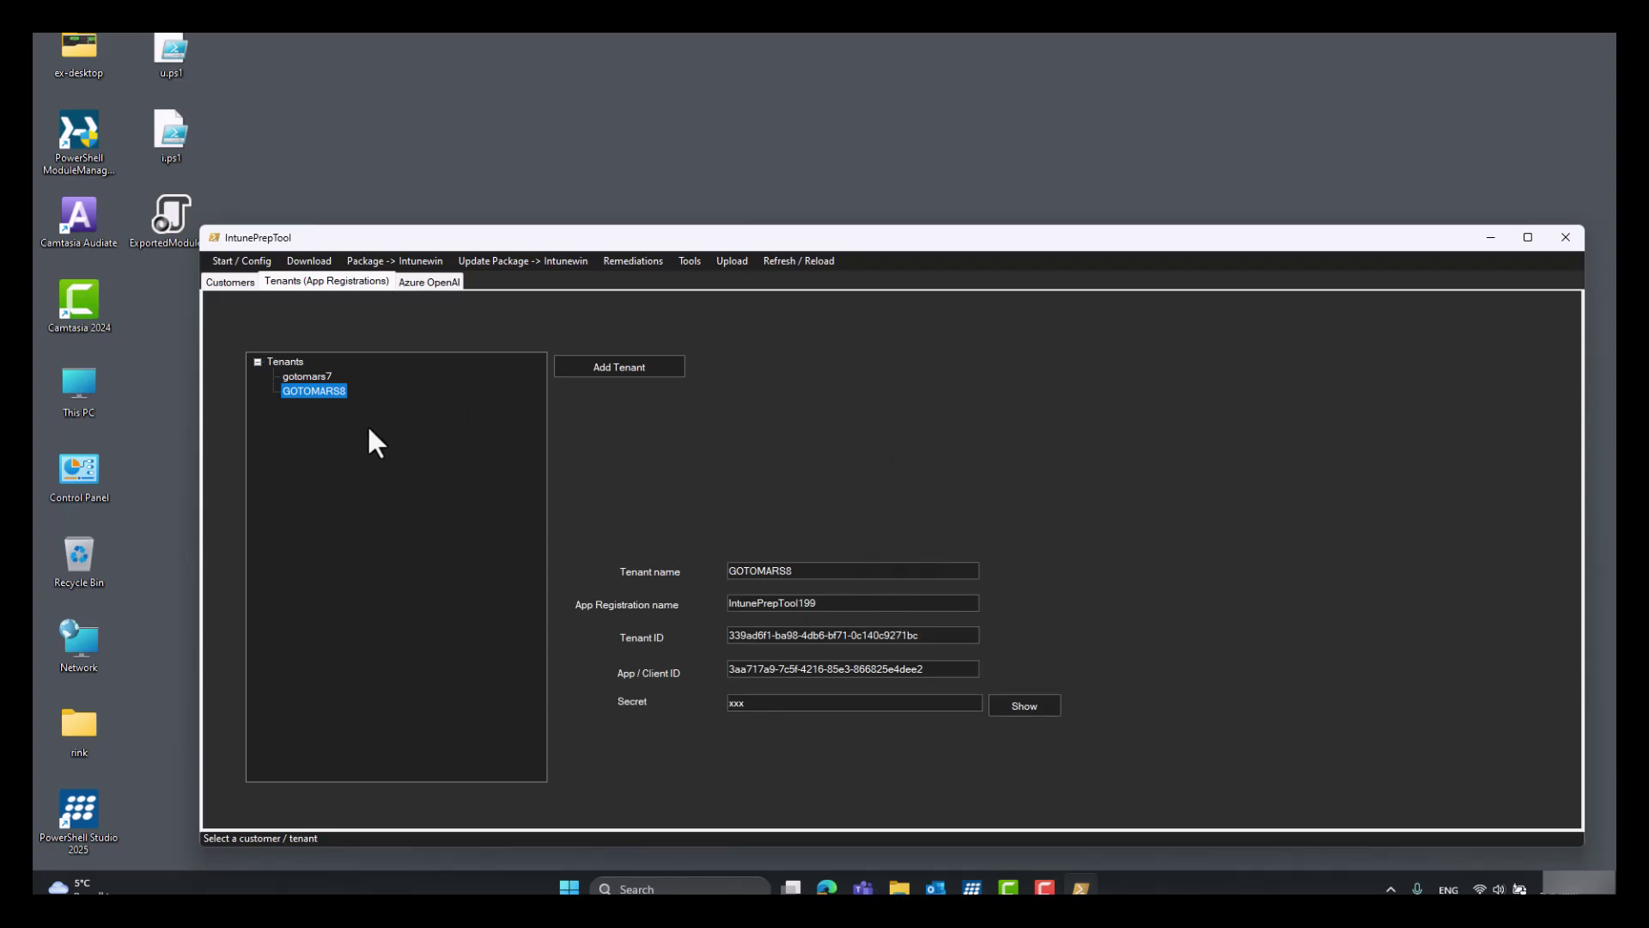
click(277, 362)
- Add tenant GOTOMARS with app registration IntunePrepTool201, using Plain Text in user profile
click(636, 365)
click(825, 417)
text(GOTOMARS)
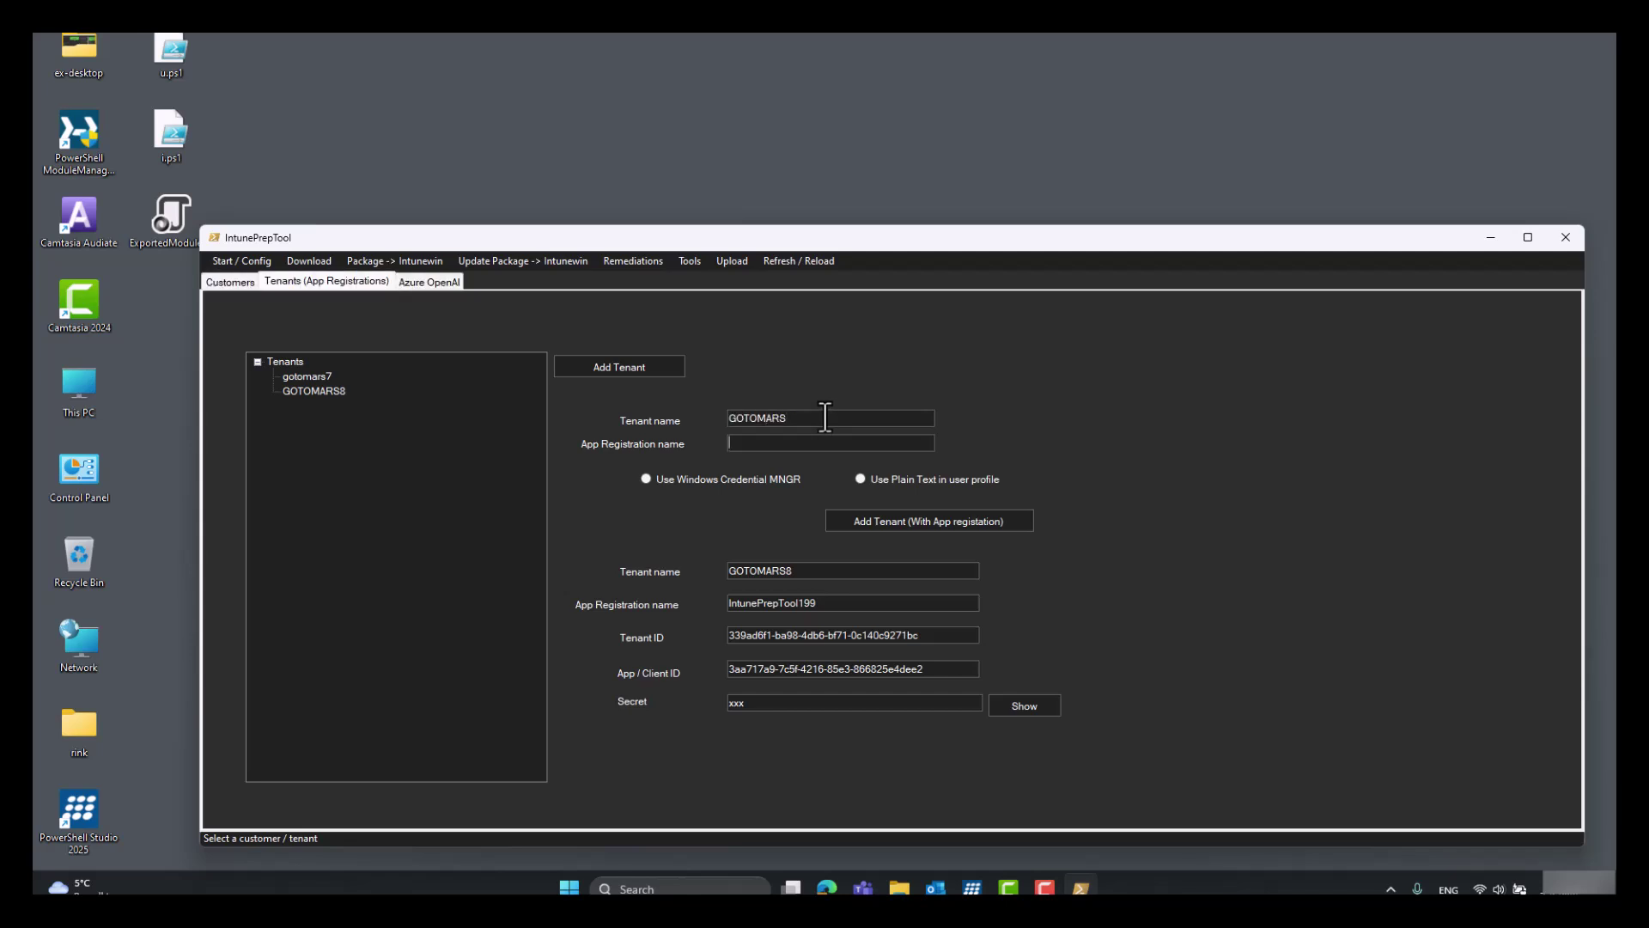
text(IntunePrepTool201)
click(935, 477)
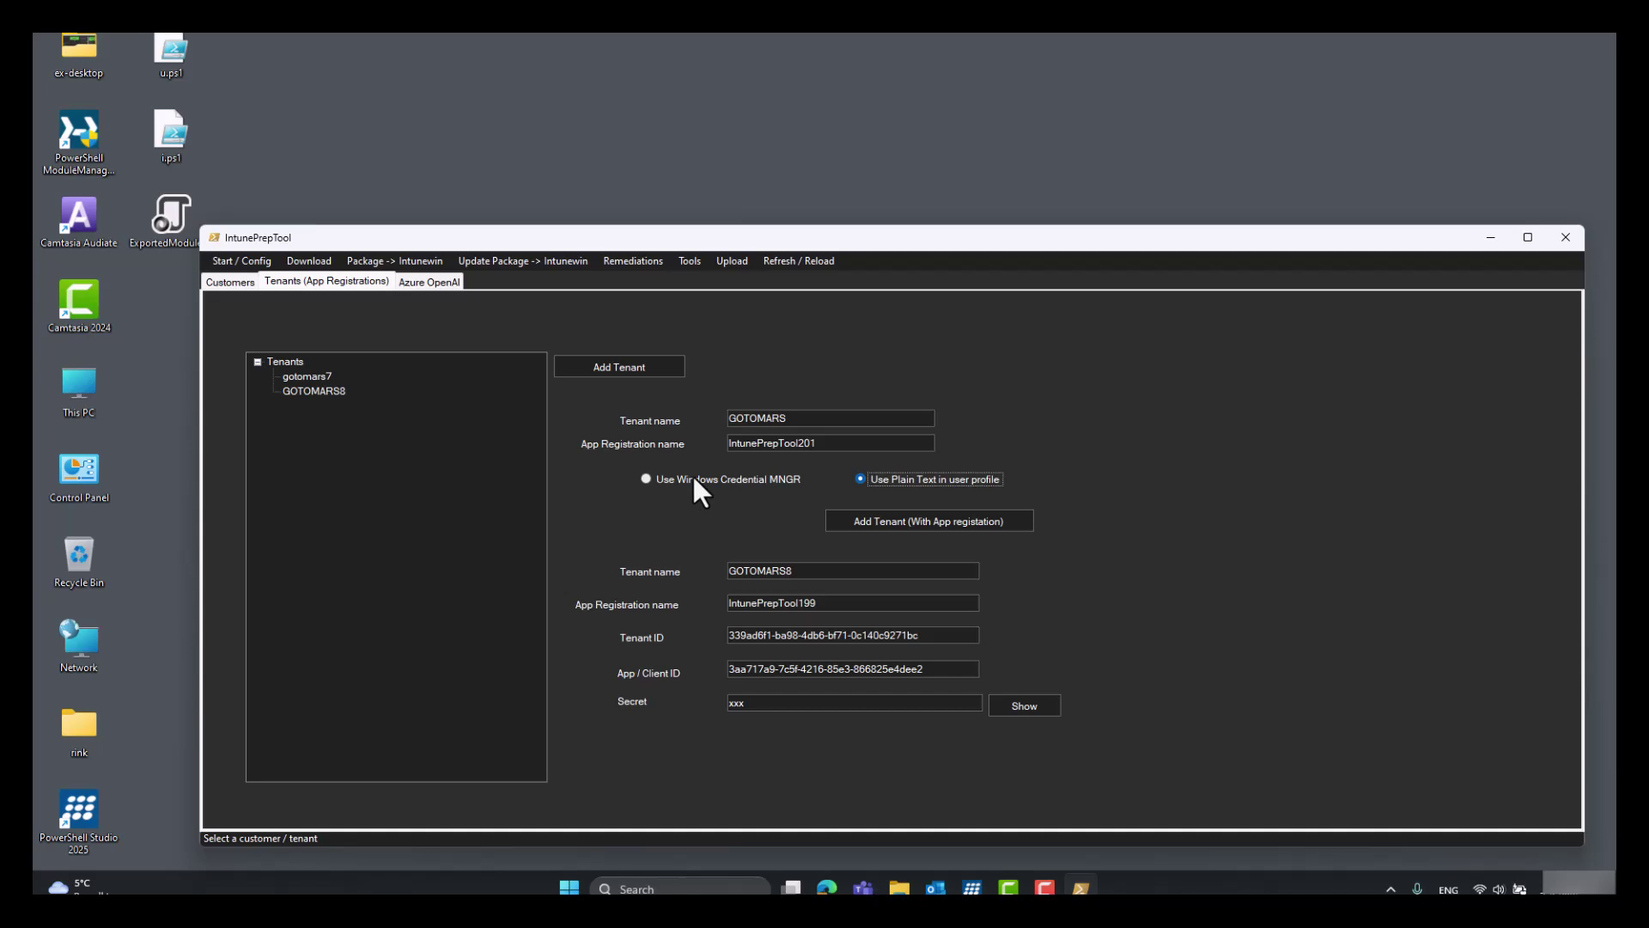
- Create the GOTOMARS tenant app registration, signing in with the admin account password and authenticator code
click(962, 528)
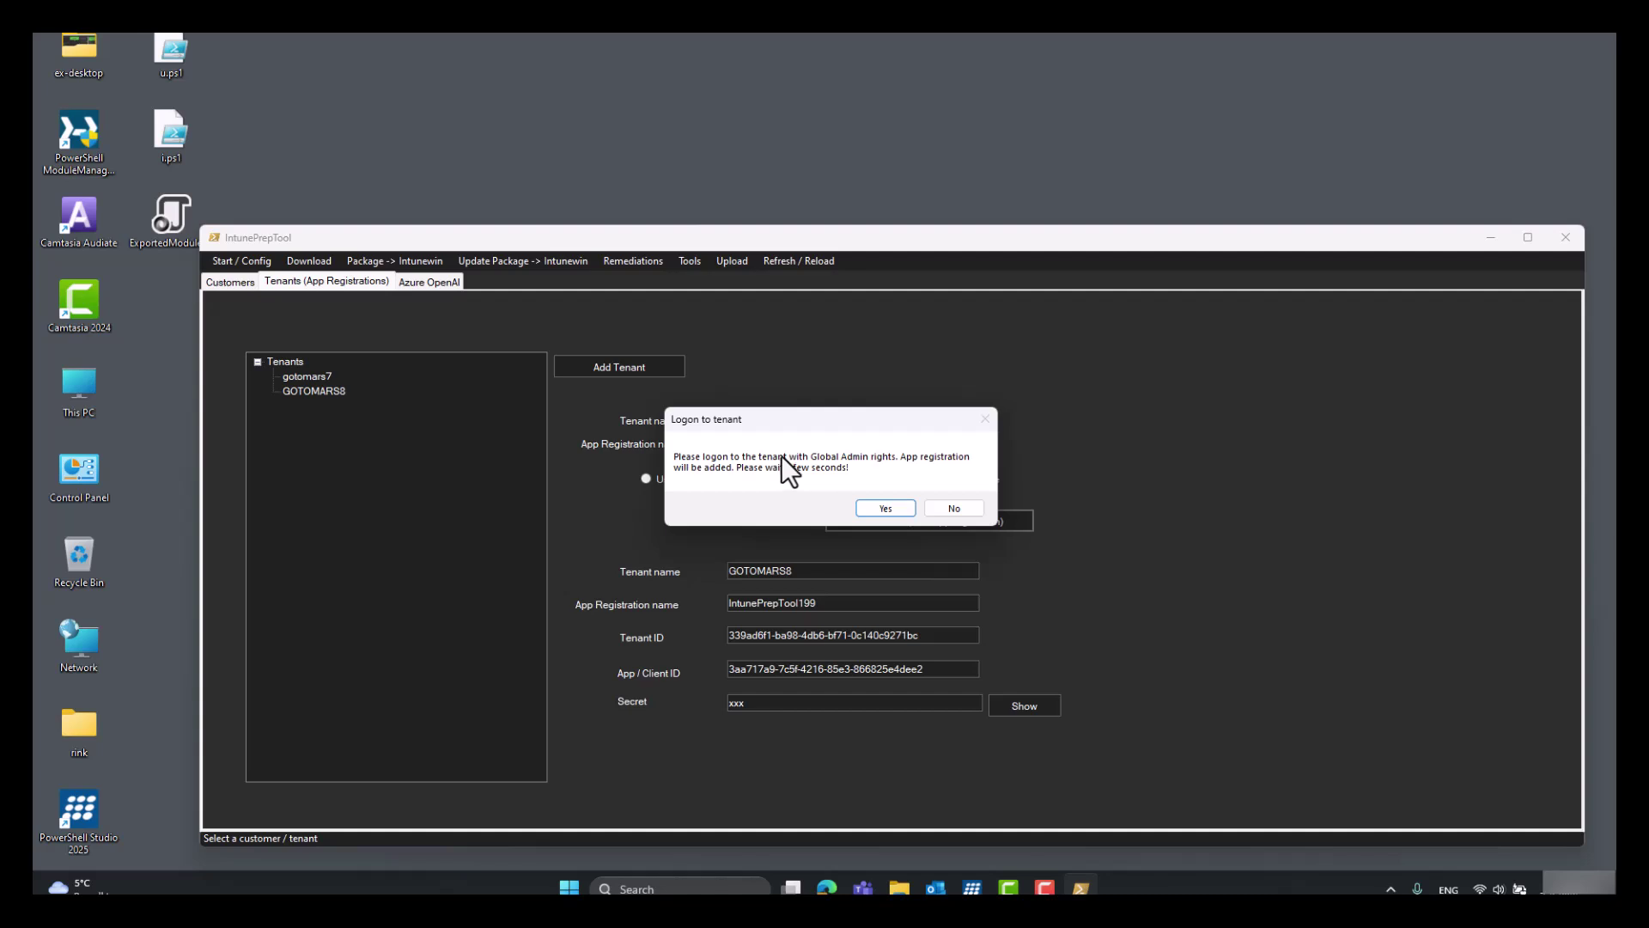
click(886, 507)
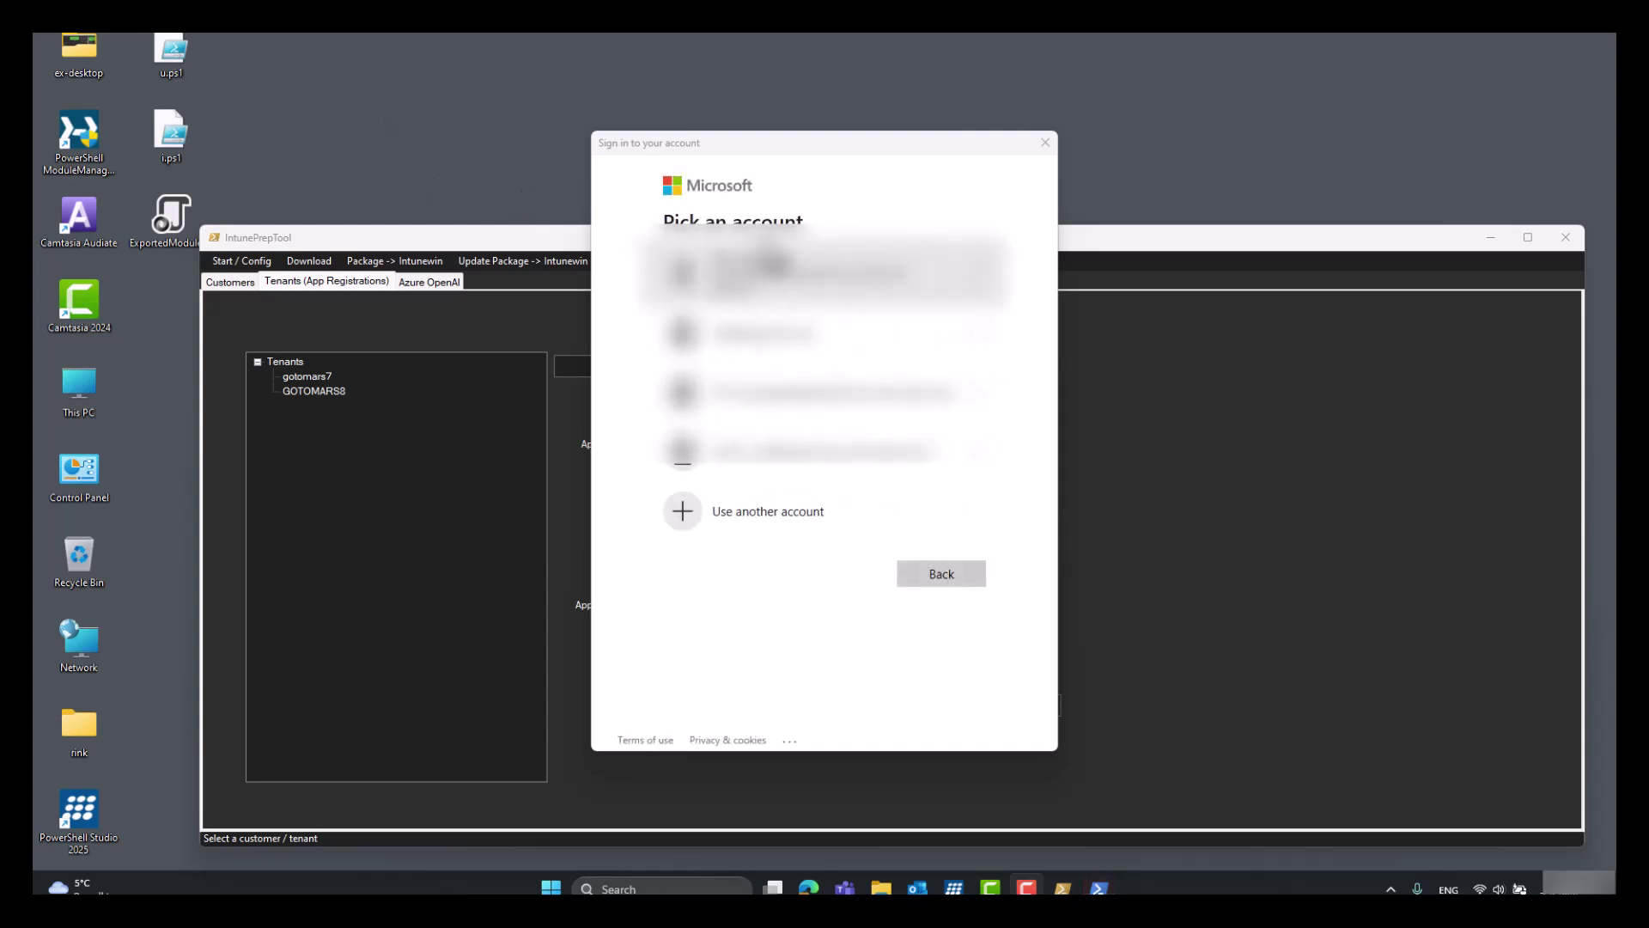
click(811, 356)
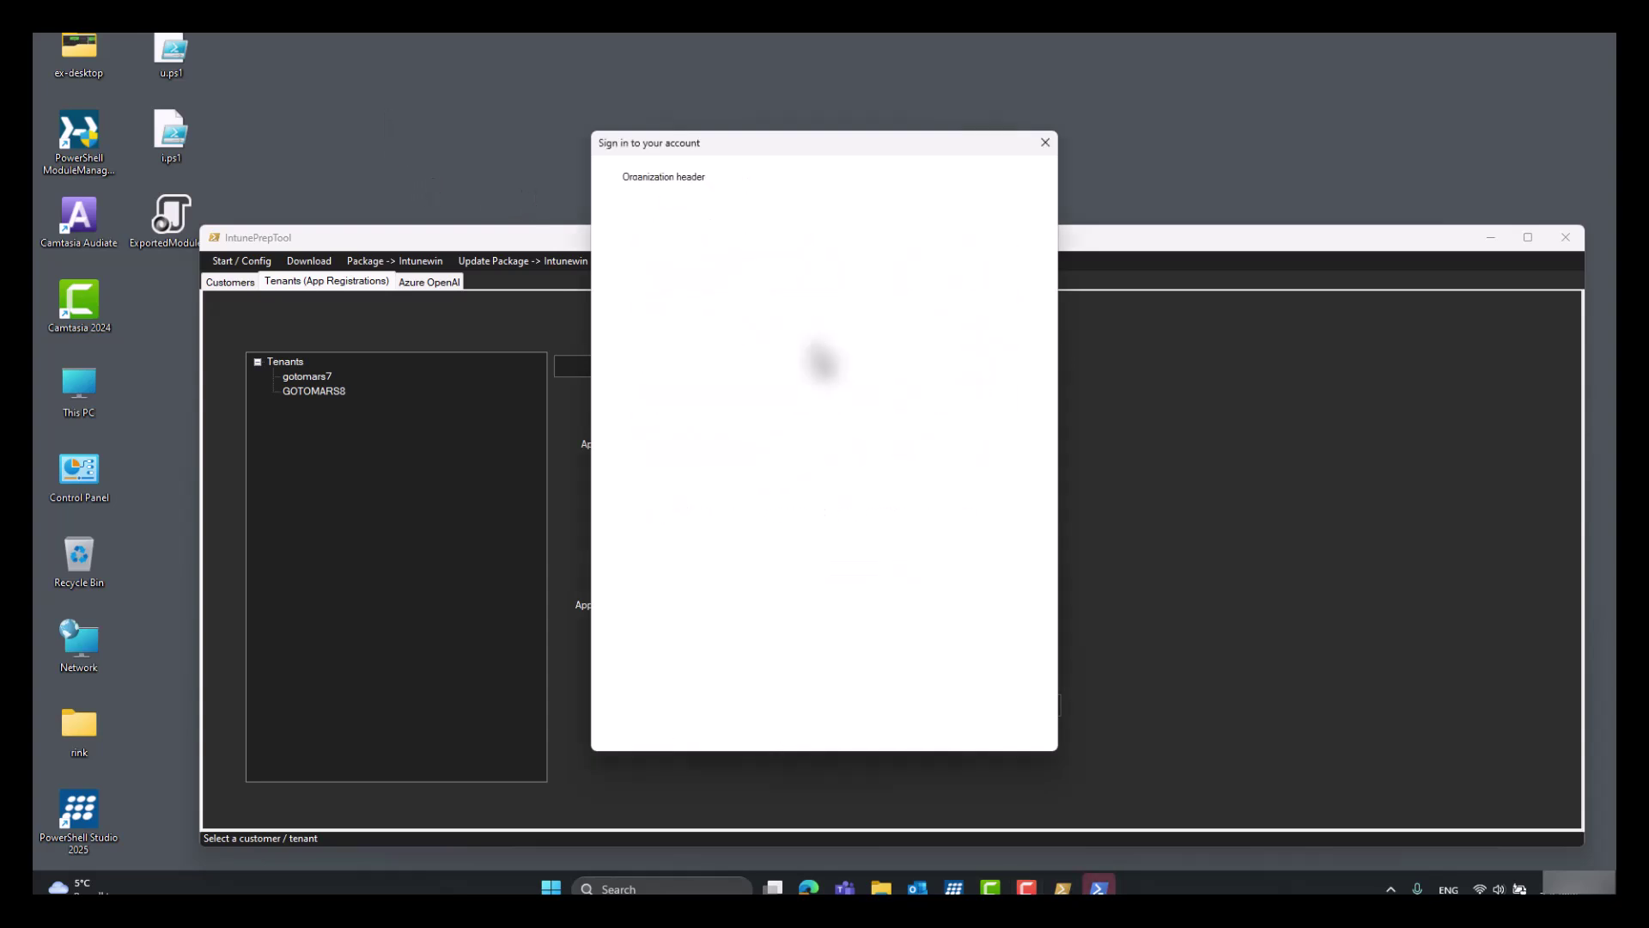
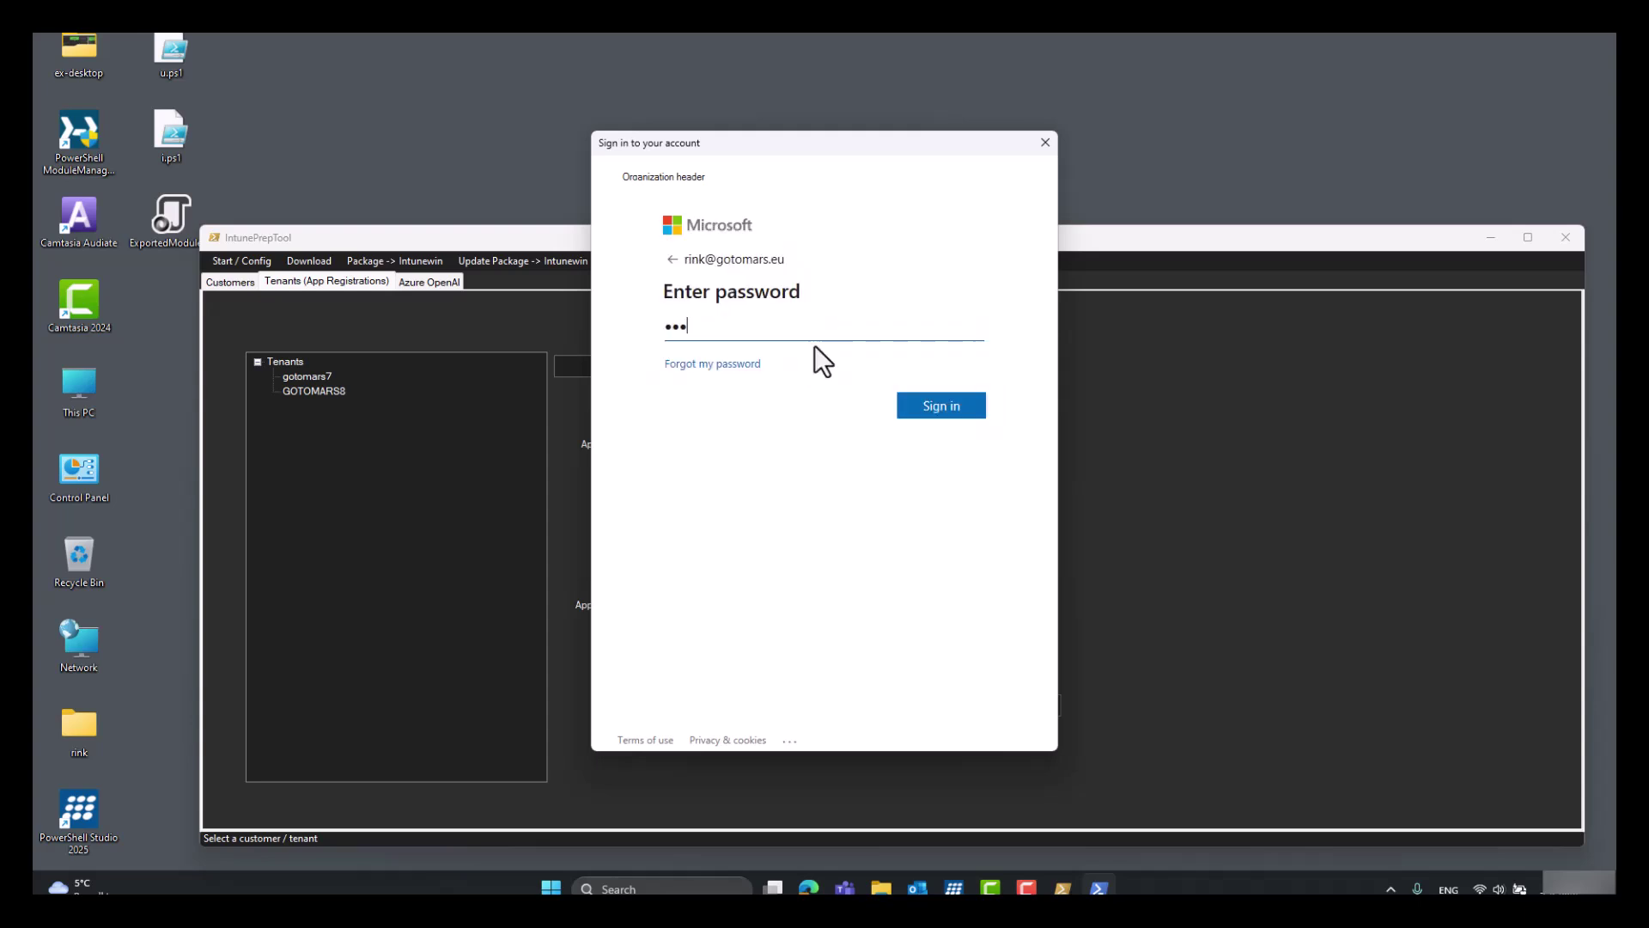
key(Return)
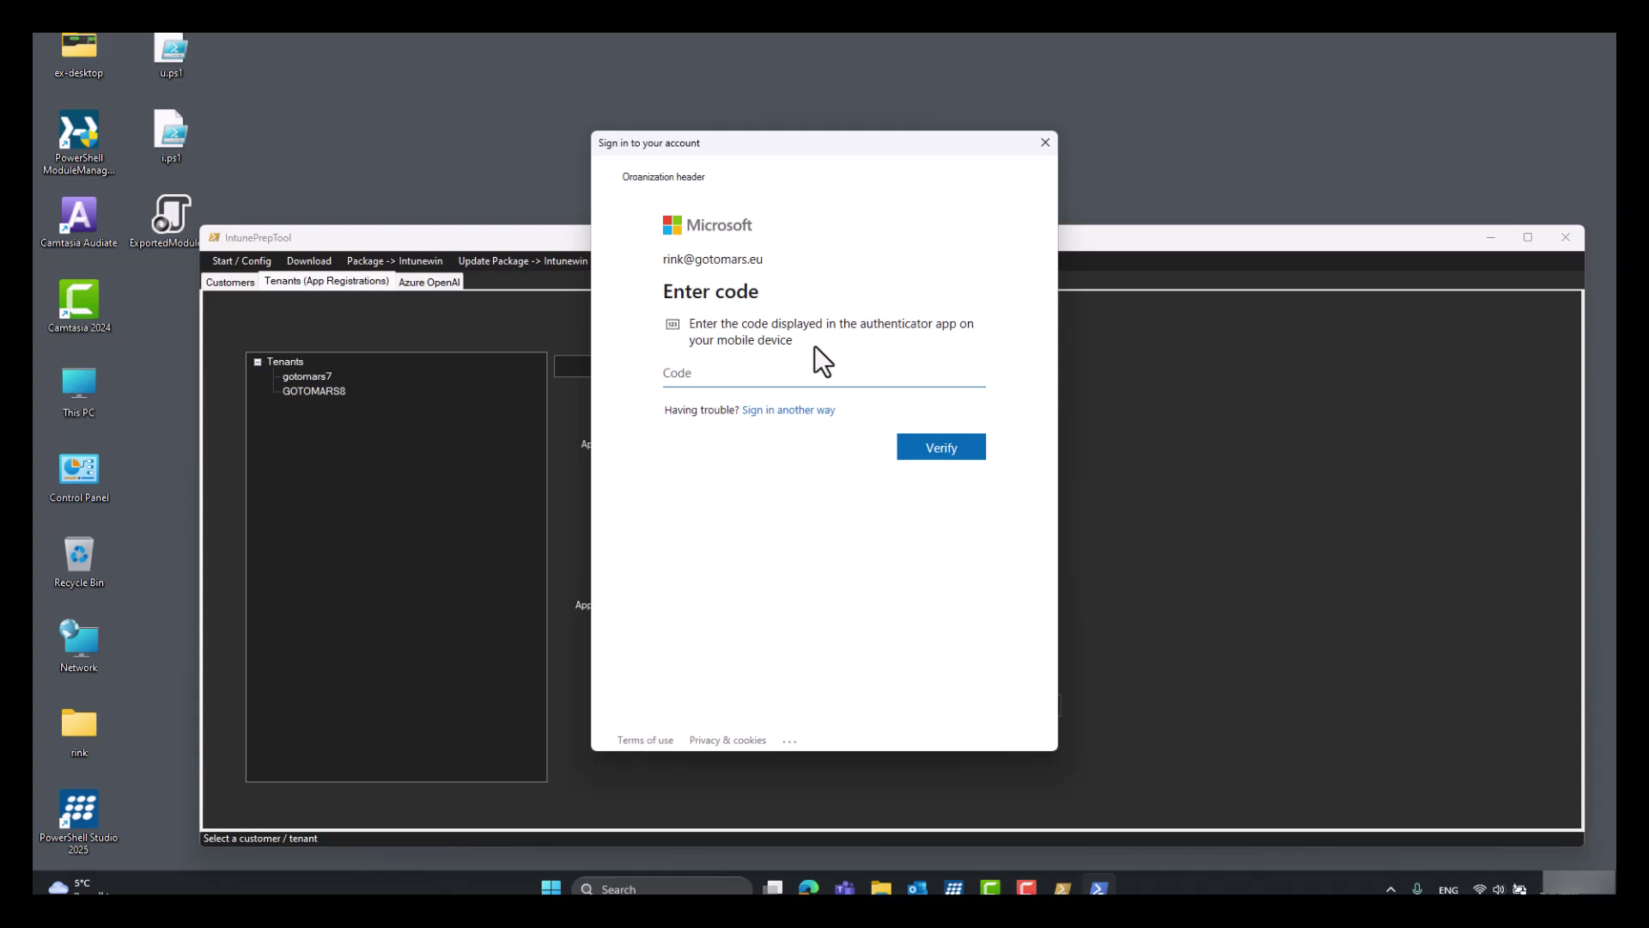
key(Return)
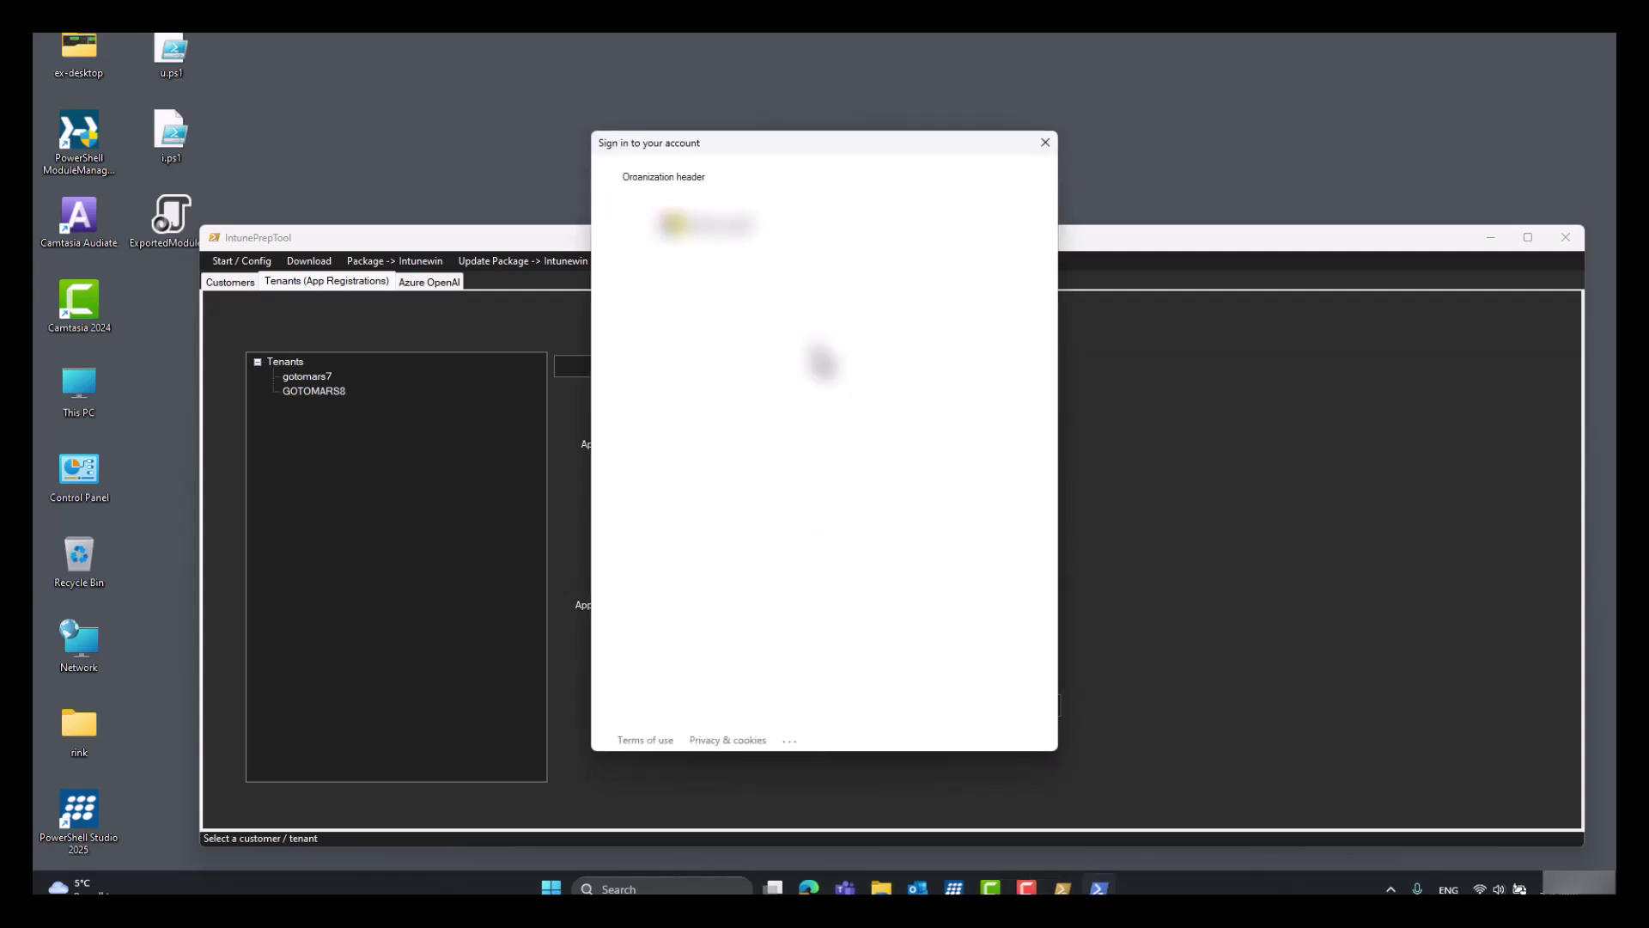
click(830, 318)
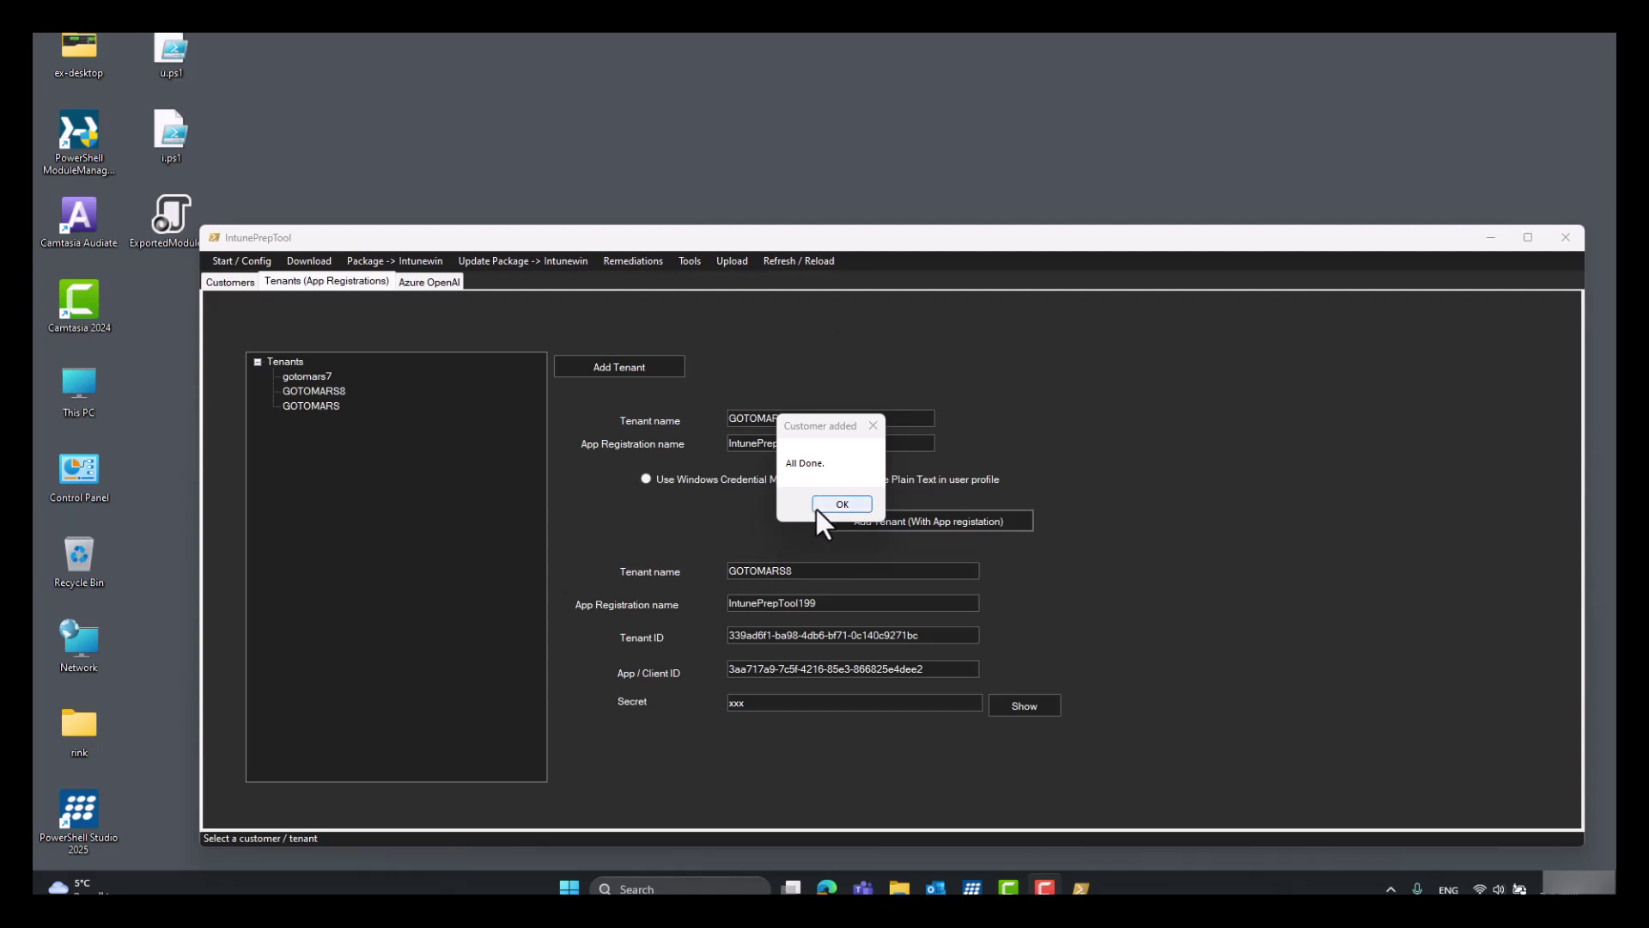
- Dismiss the tenant-added confirmation, check the GOTOMARS tenant details, and open the Intunewin upload page
click(825, 505)
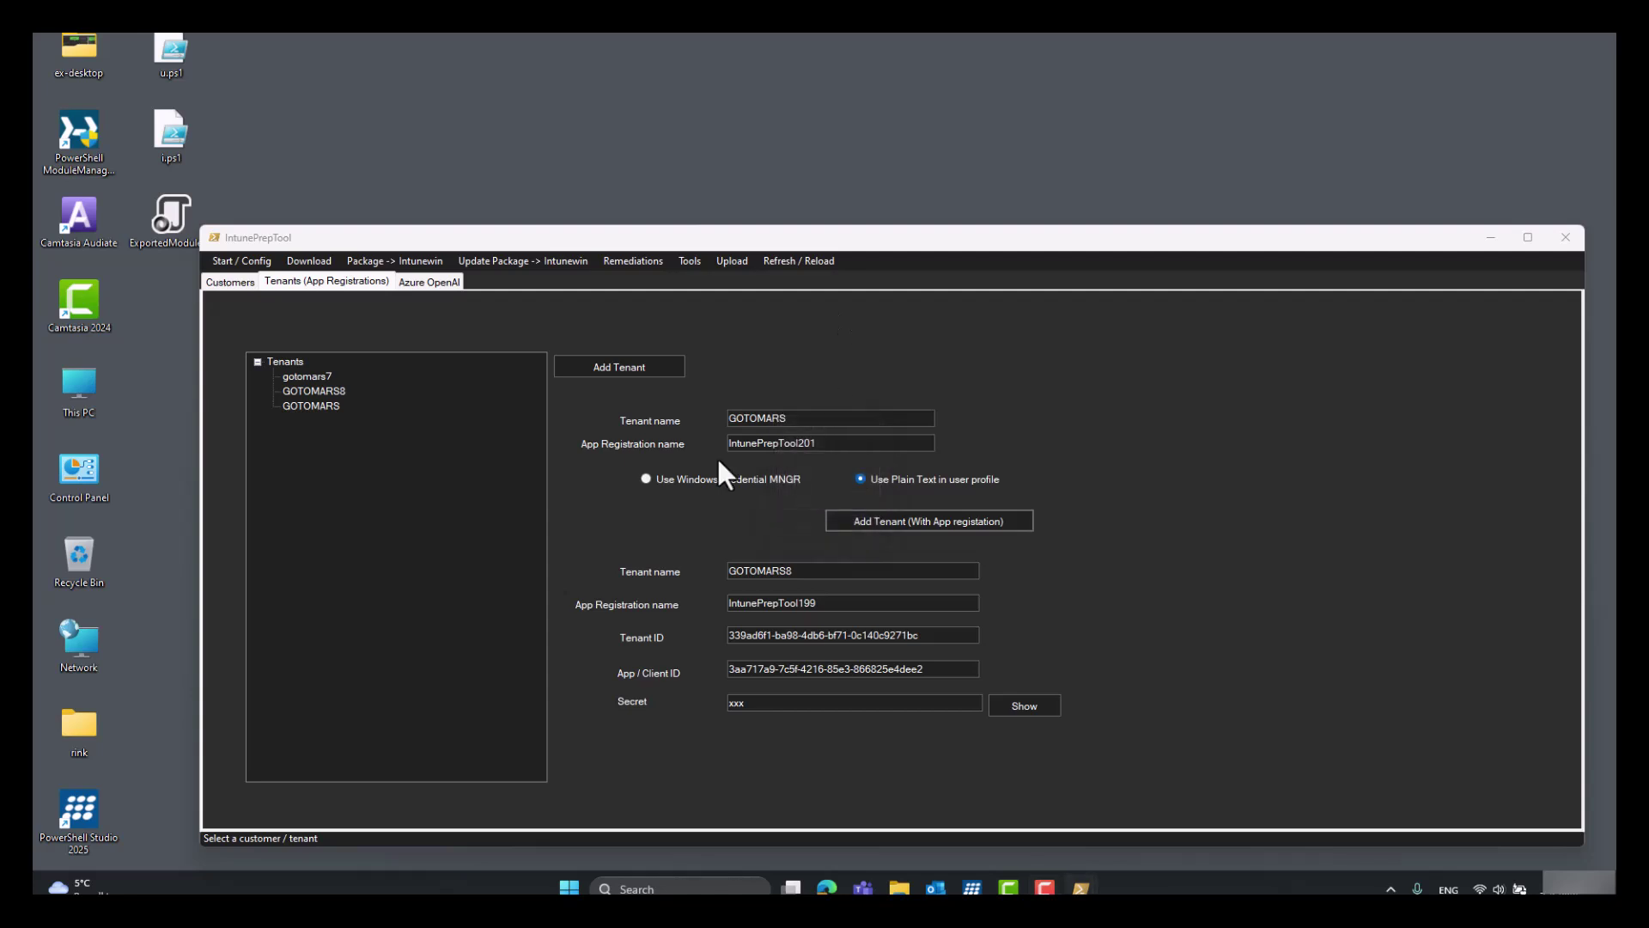
click(307, 406)
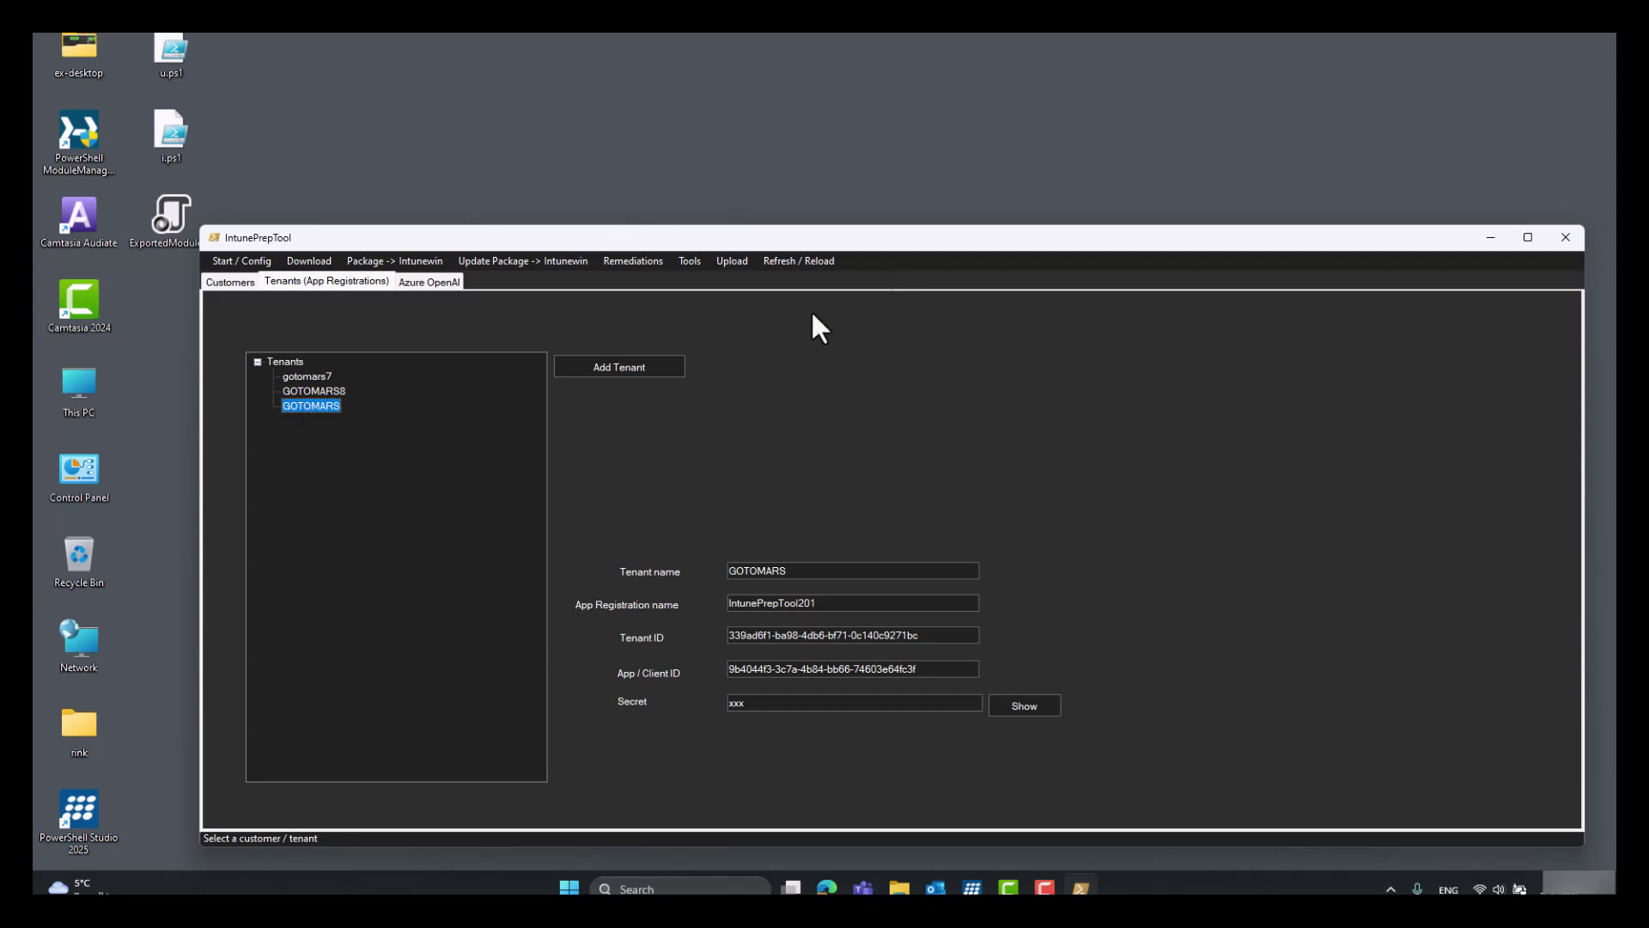
click(734, 261)
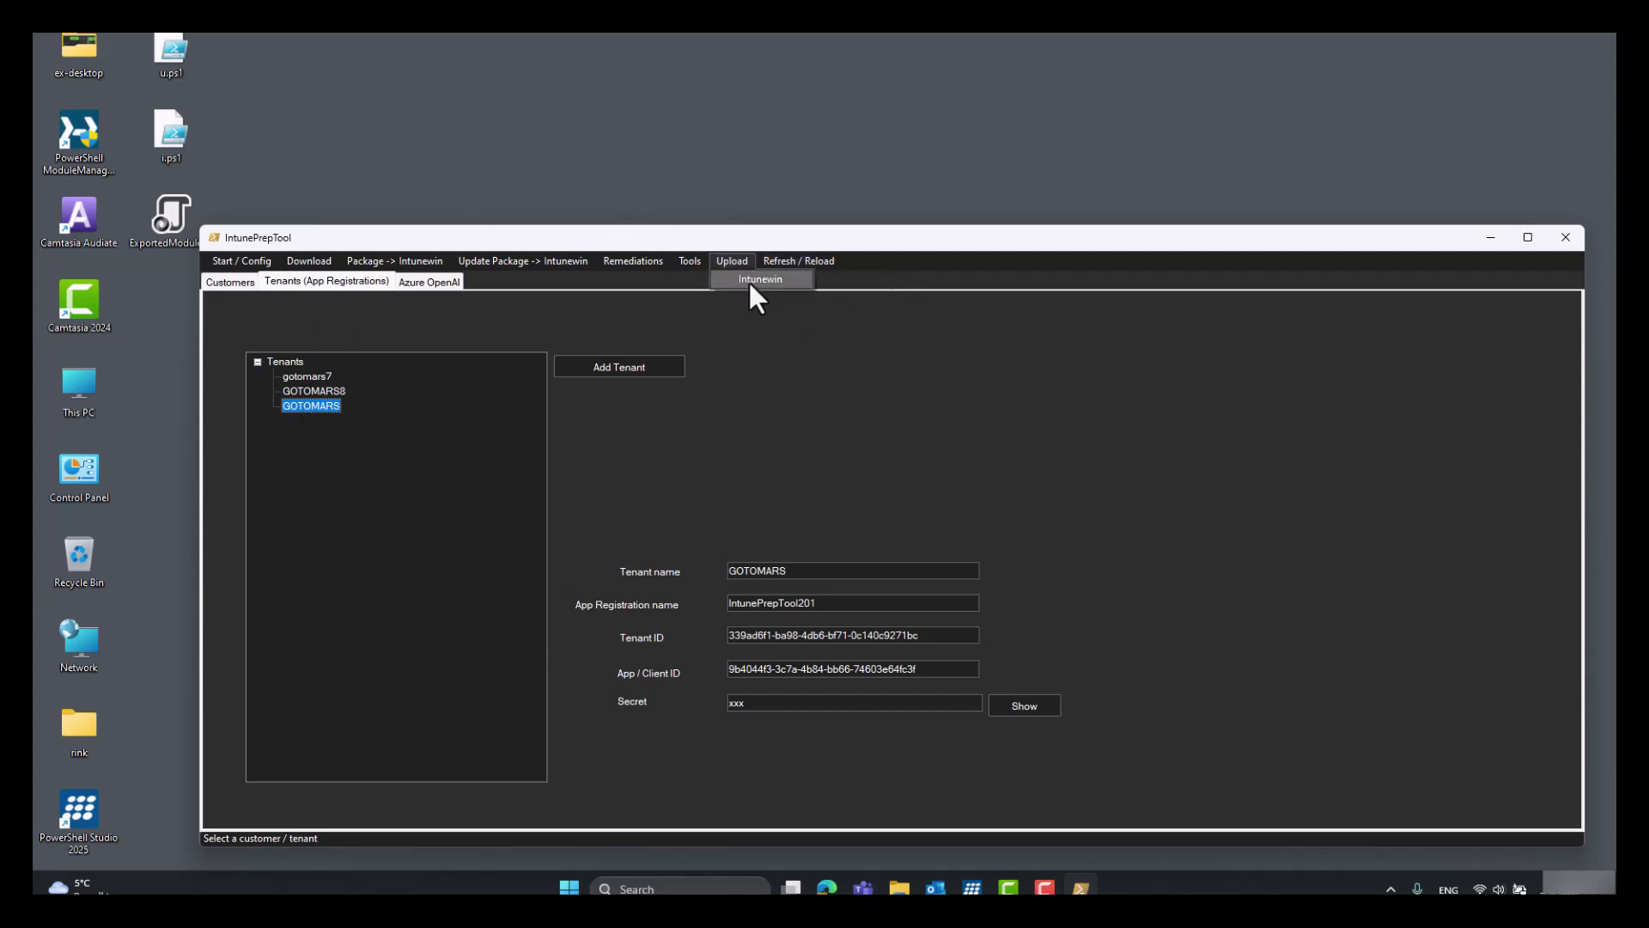
click(755, 292)
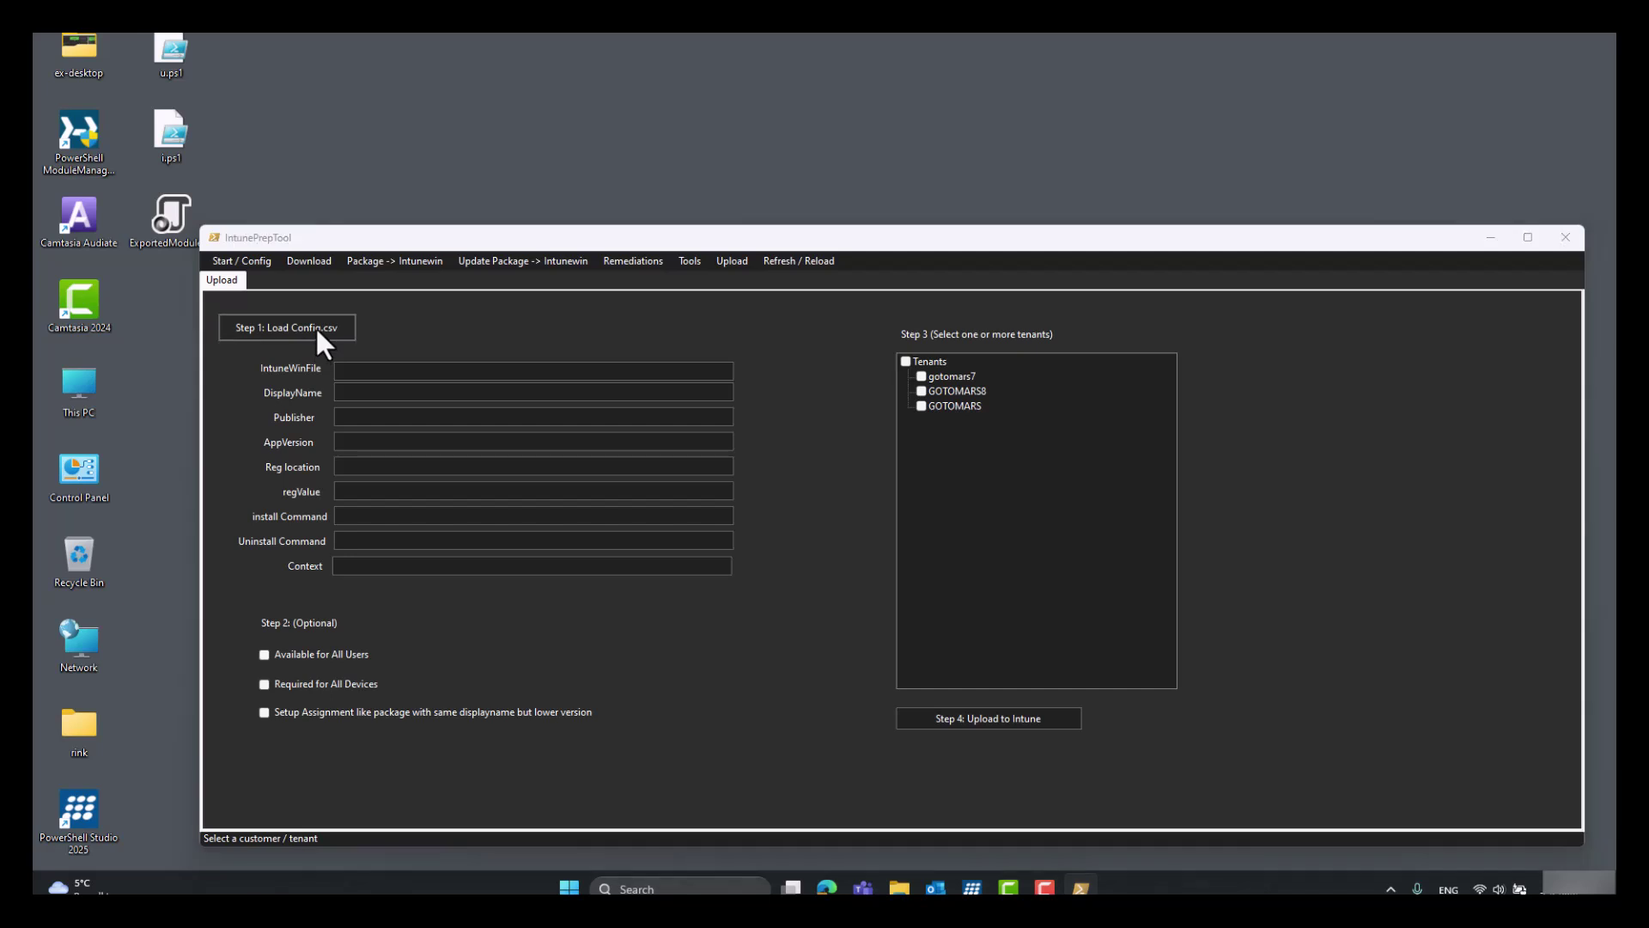
- Cancel loading a config CSV and dismiss the 'No Logo for Company portal found' warning
click(319, 329)
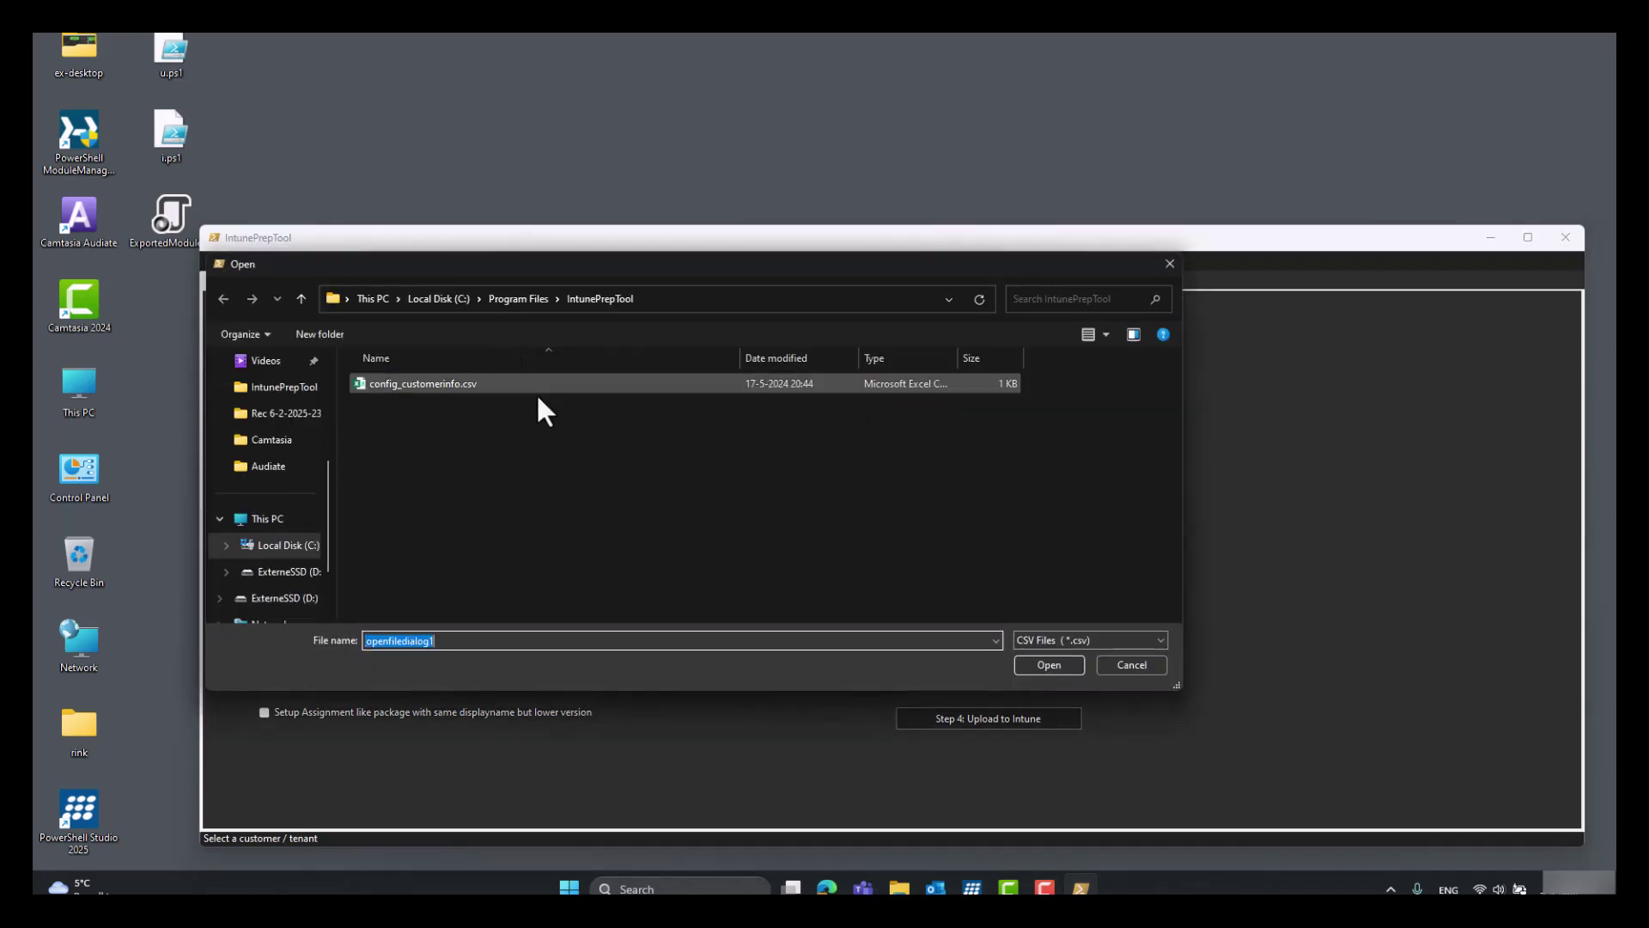
click(1127, 665)
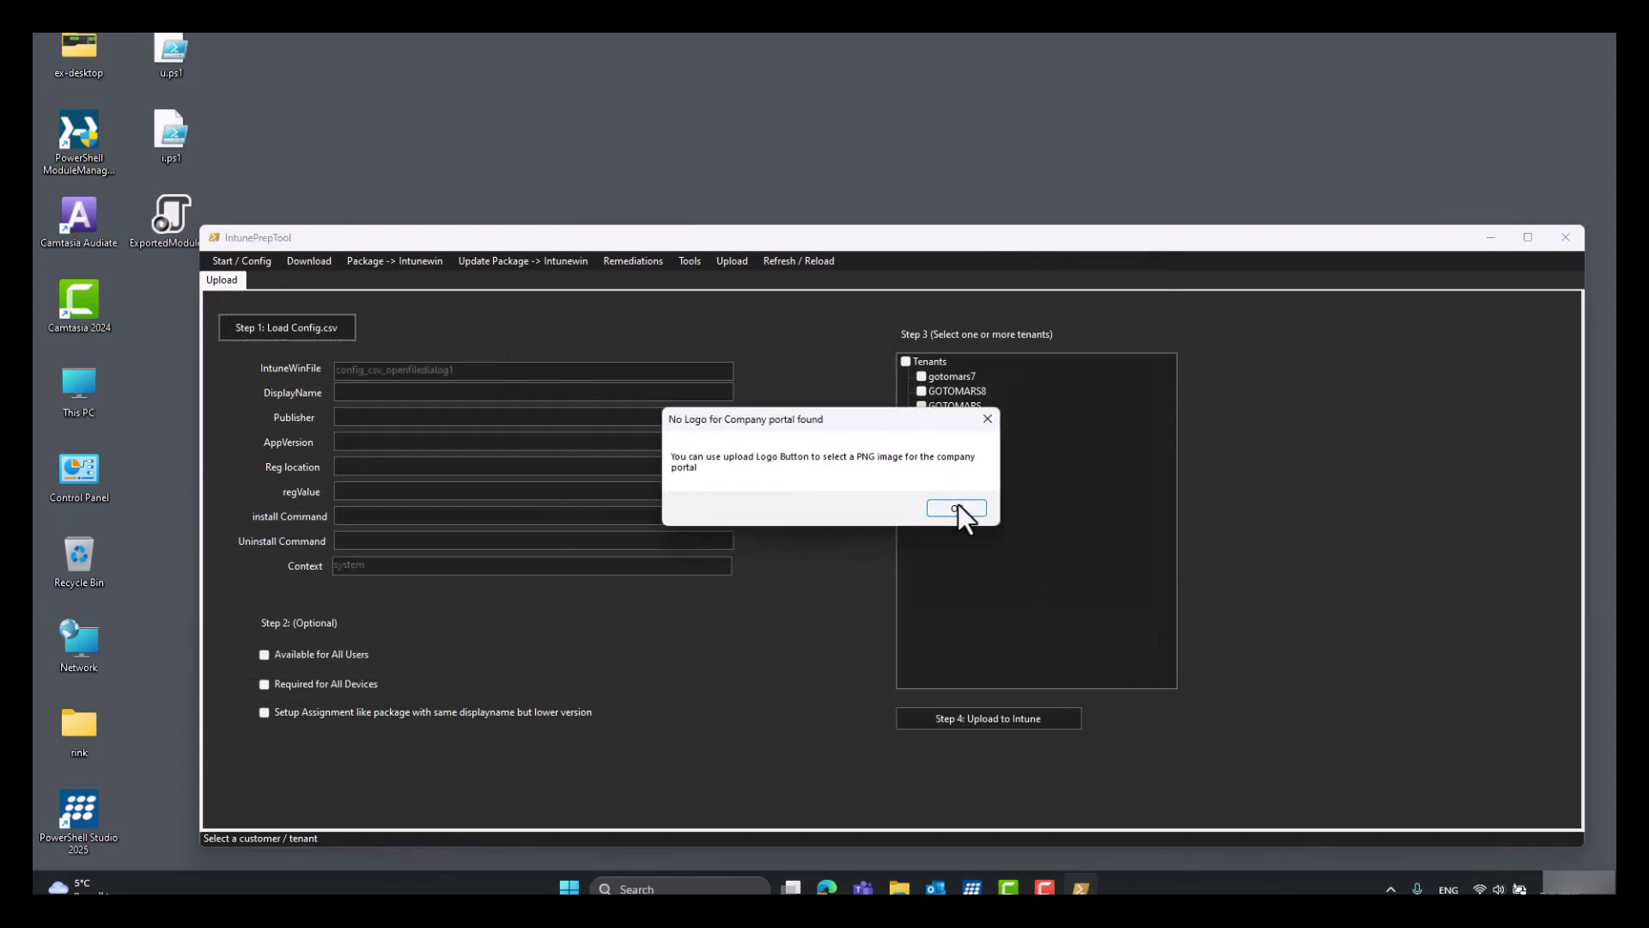
click(957, 507)
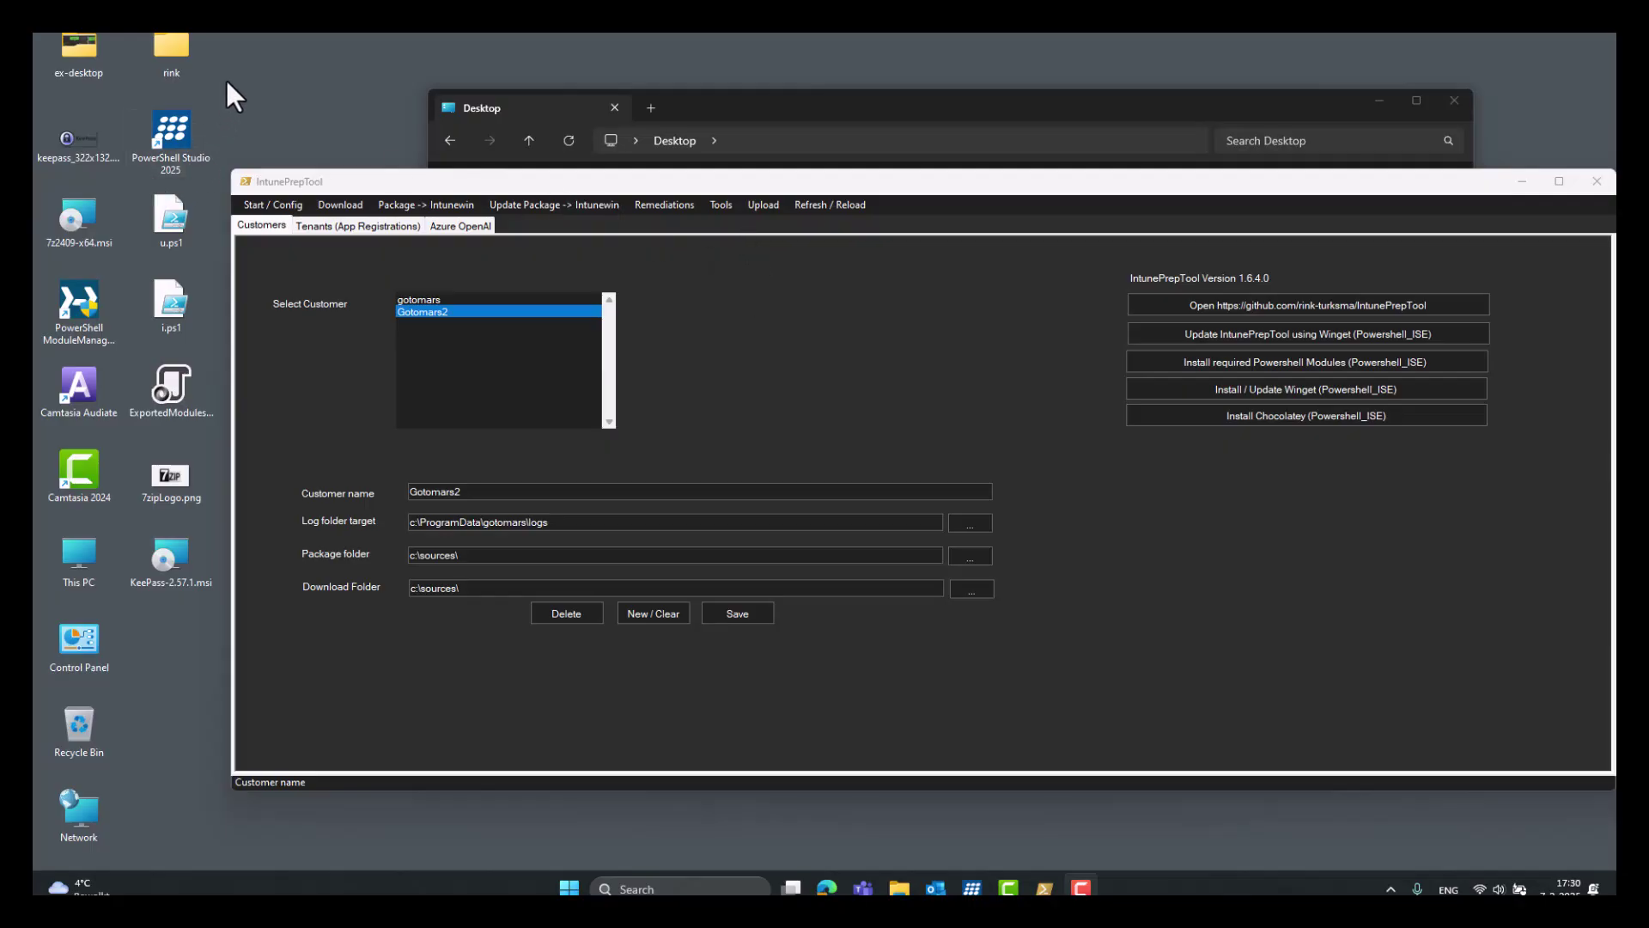
- Start a new MSI package using the KeePass-2.57.1.msi installer
click(441, 210)
click(435, 203)
click(369, 297)
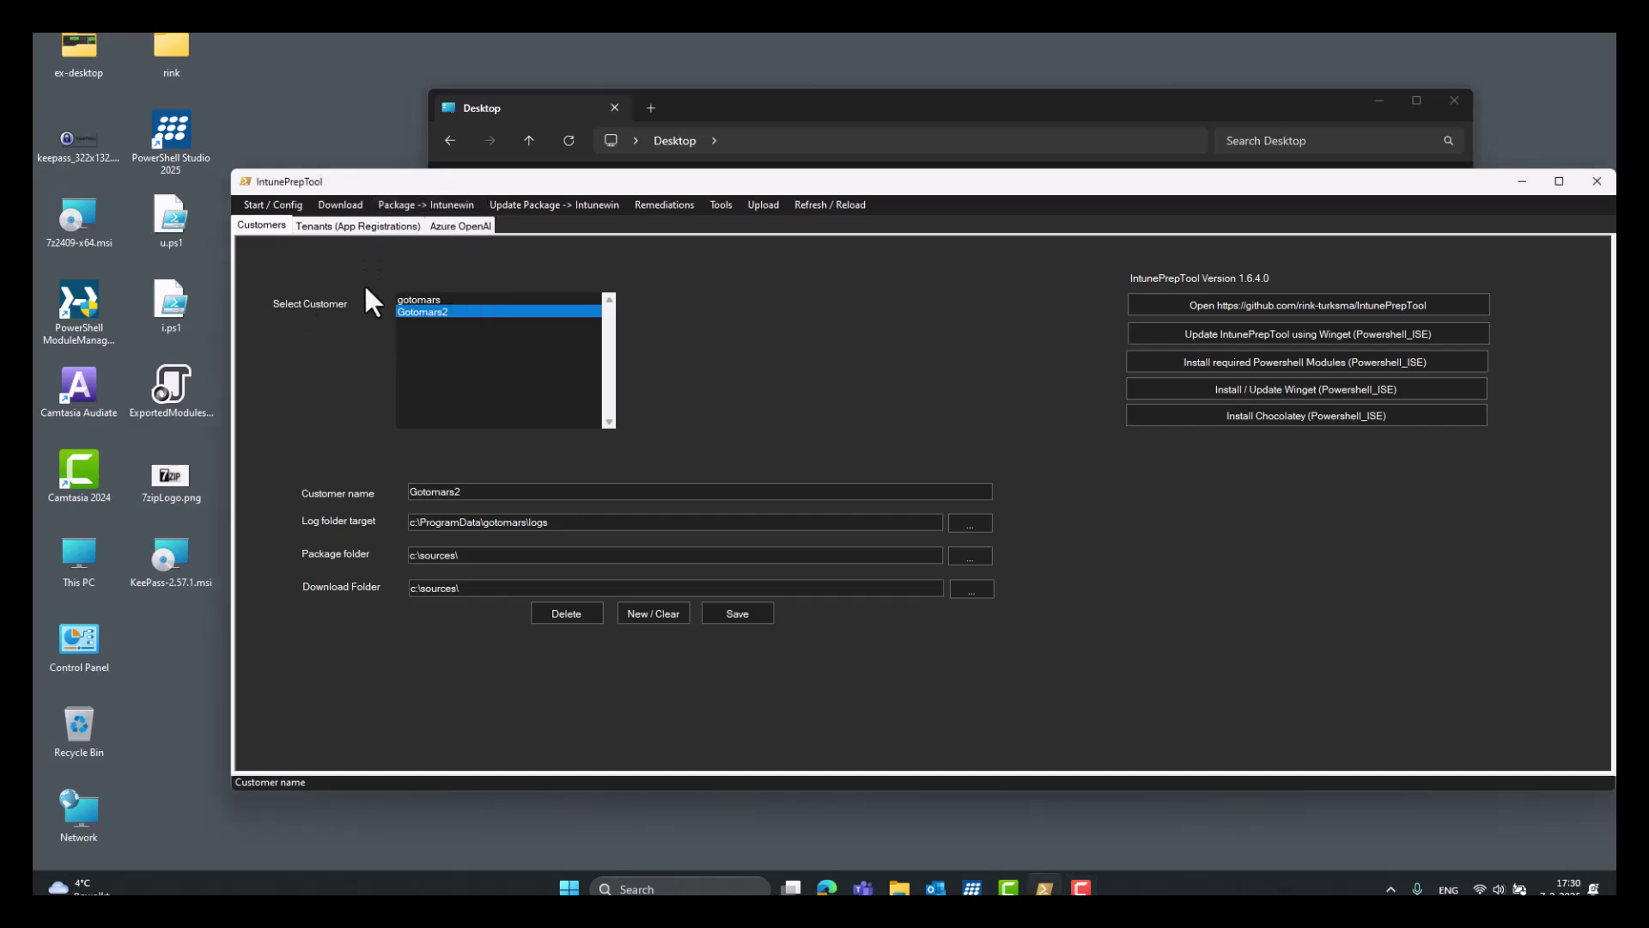
click(421, 207)
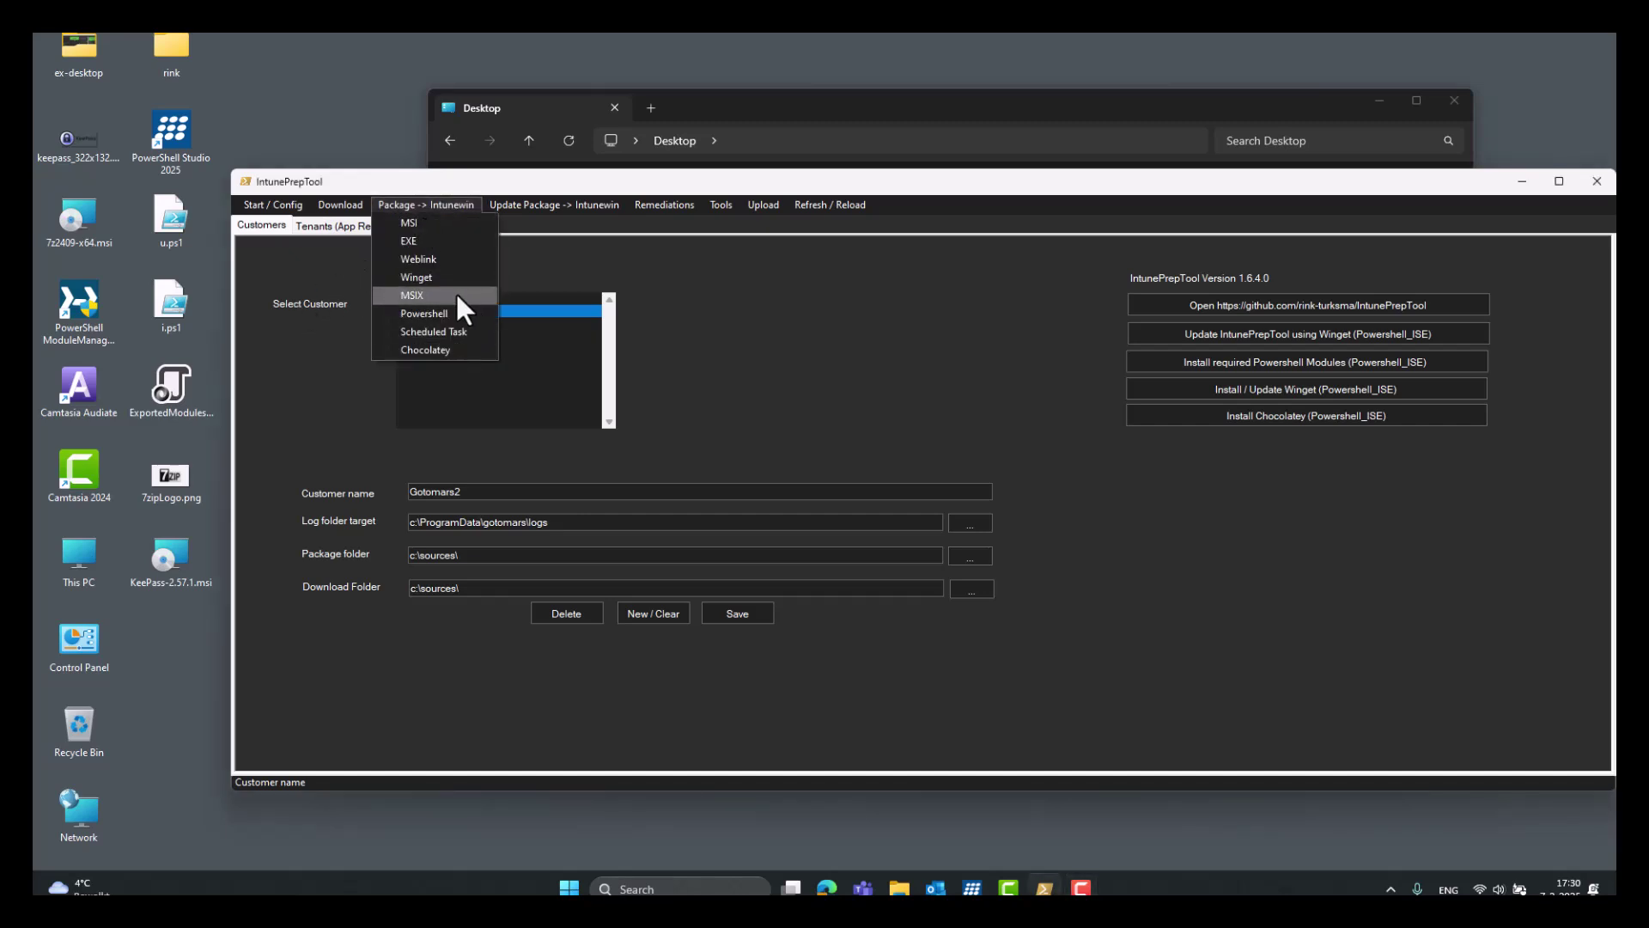
click(426, 223)
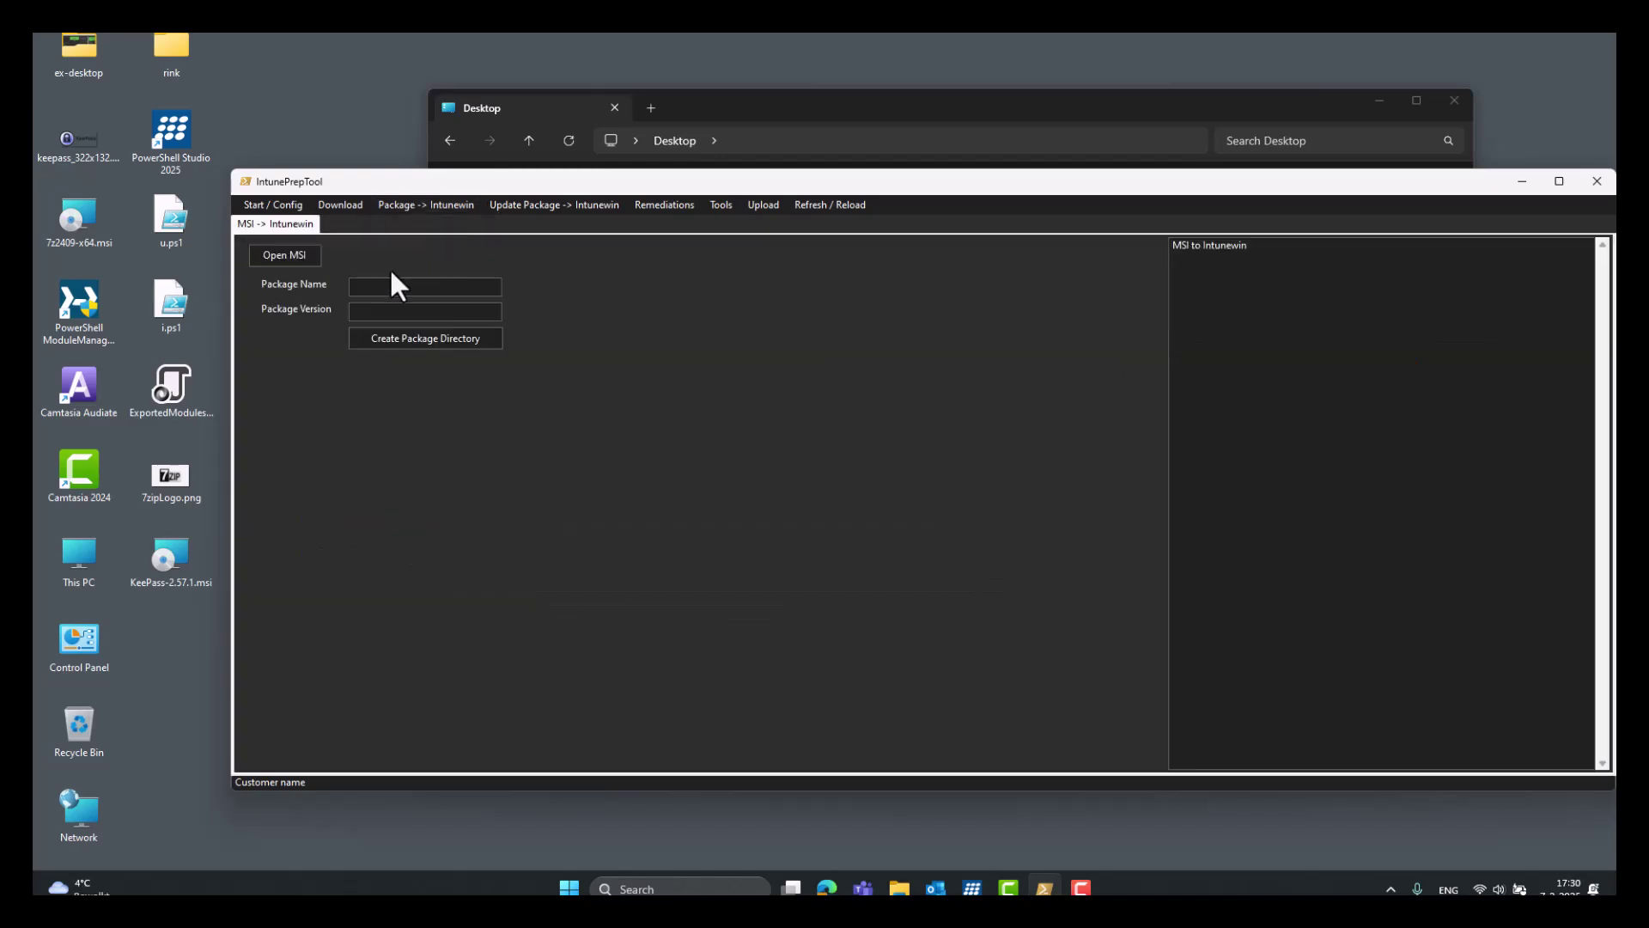
click(295, 254)
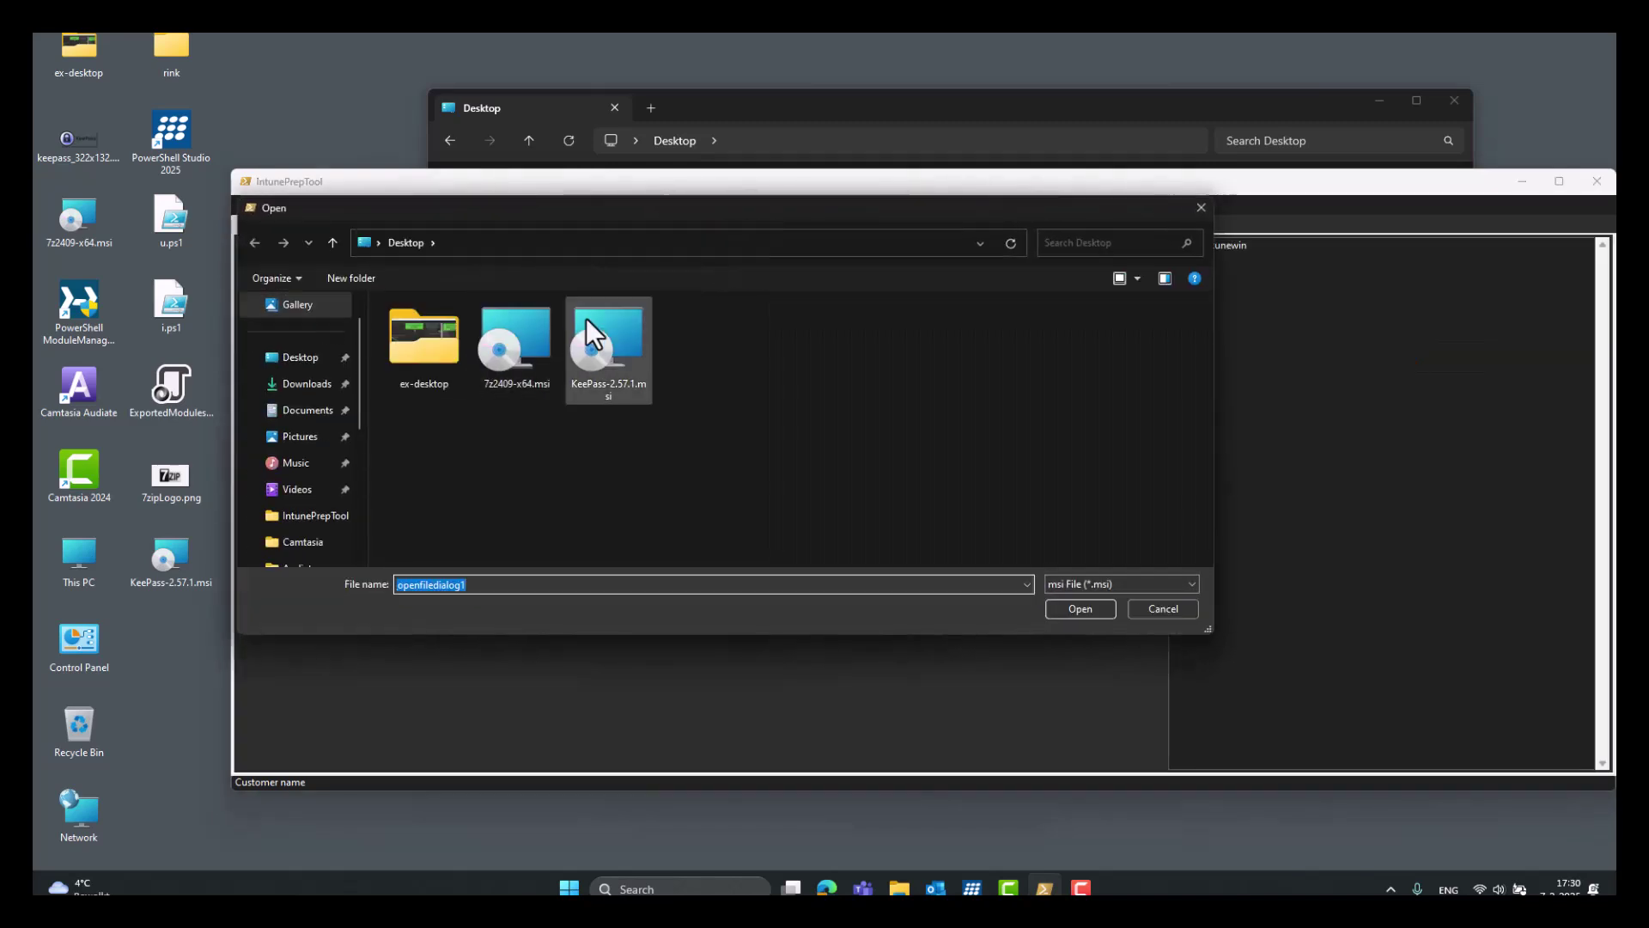
double_click(590, 325)
- Enter package name KeePass and version 2.57.1-msi
click(412, 289)
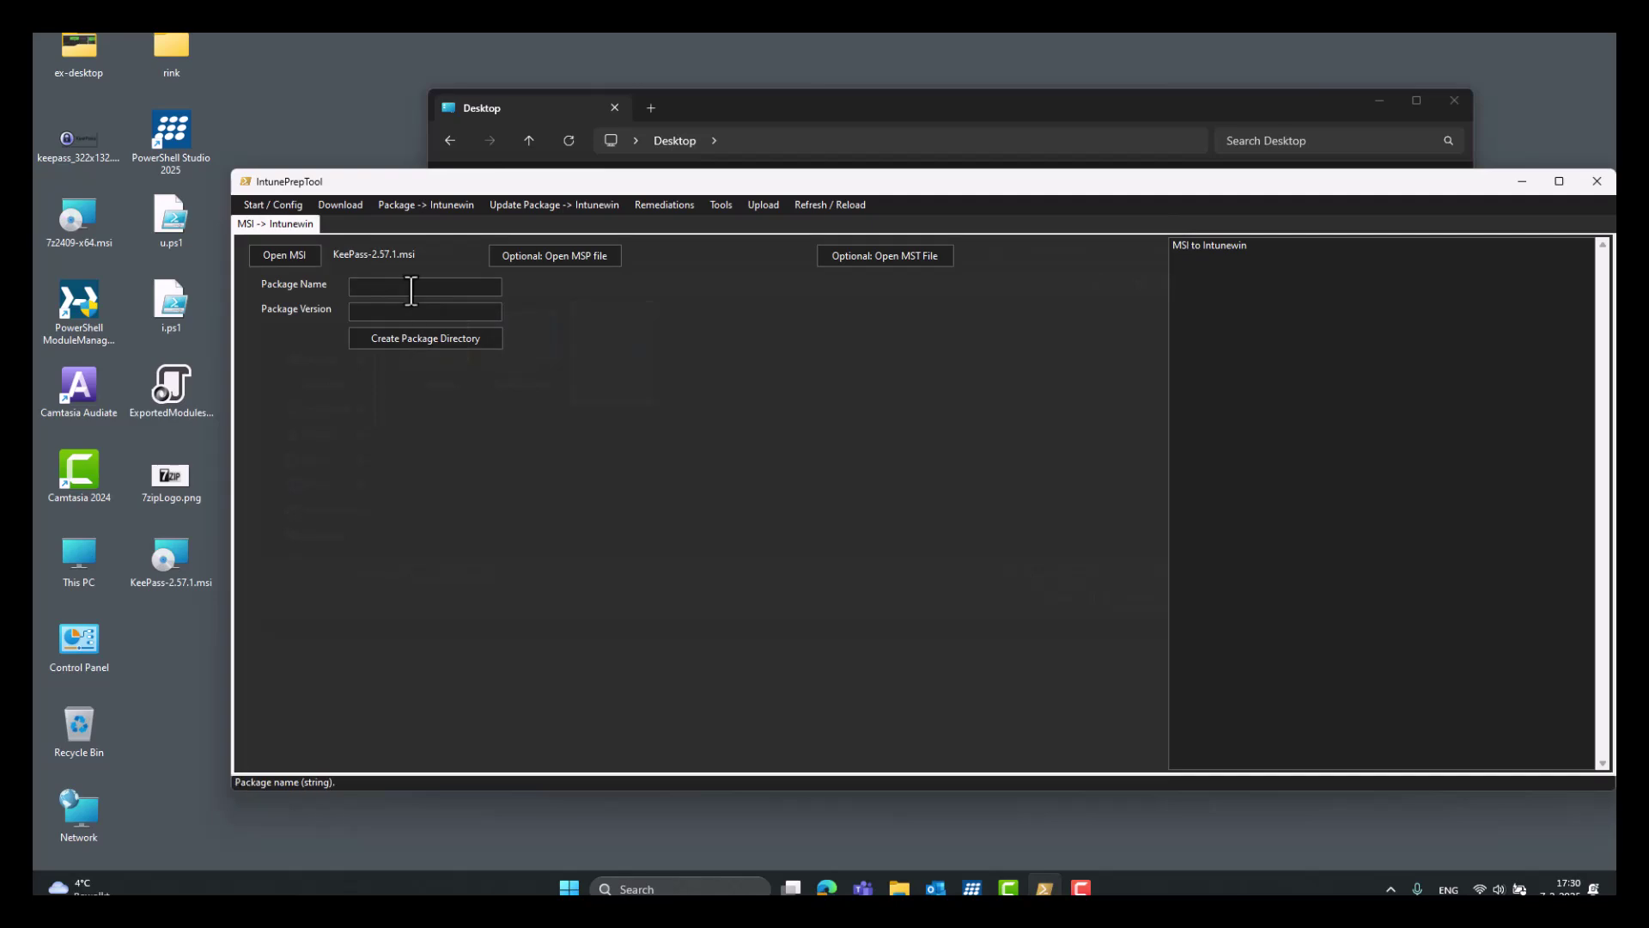
text(KeePass)
key(Tab)
text(2.57.1-msi)
- Create the KeePass package directory and compare the install log path with the customer log folder
click(466, 338)
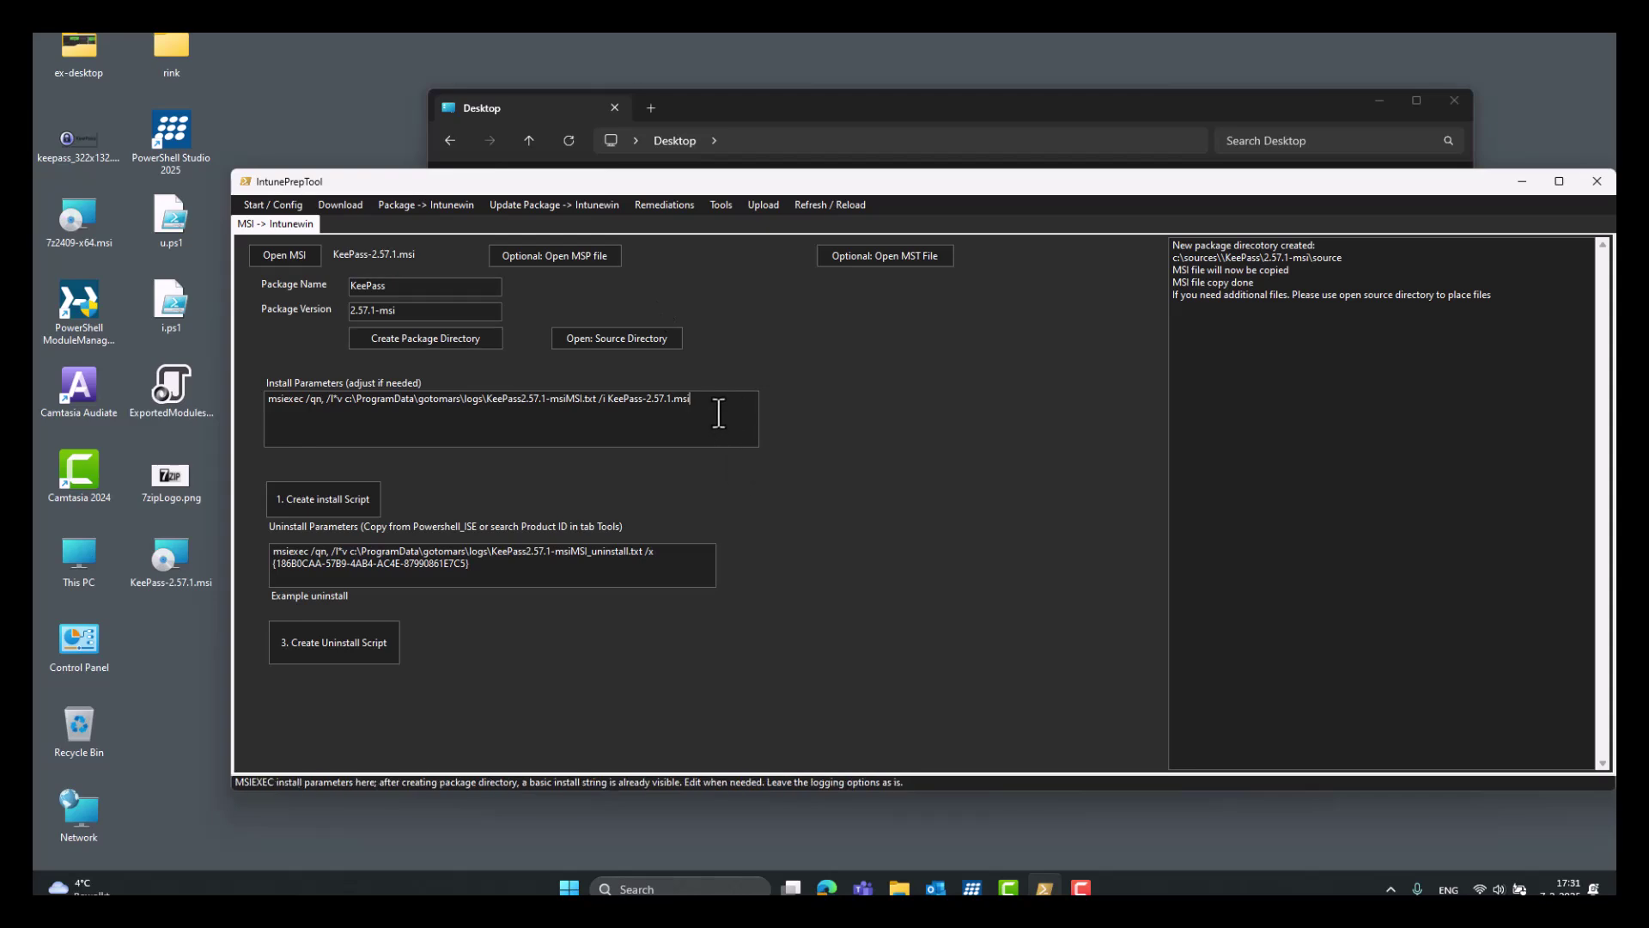
drag(719, 413, 258, 403)
click(622, 398)
drag(596, 399, 351, 399)
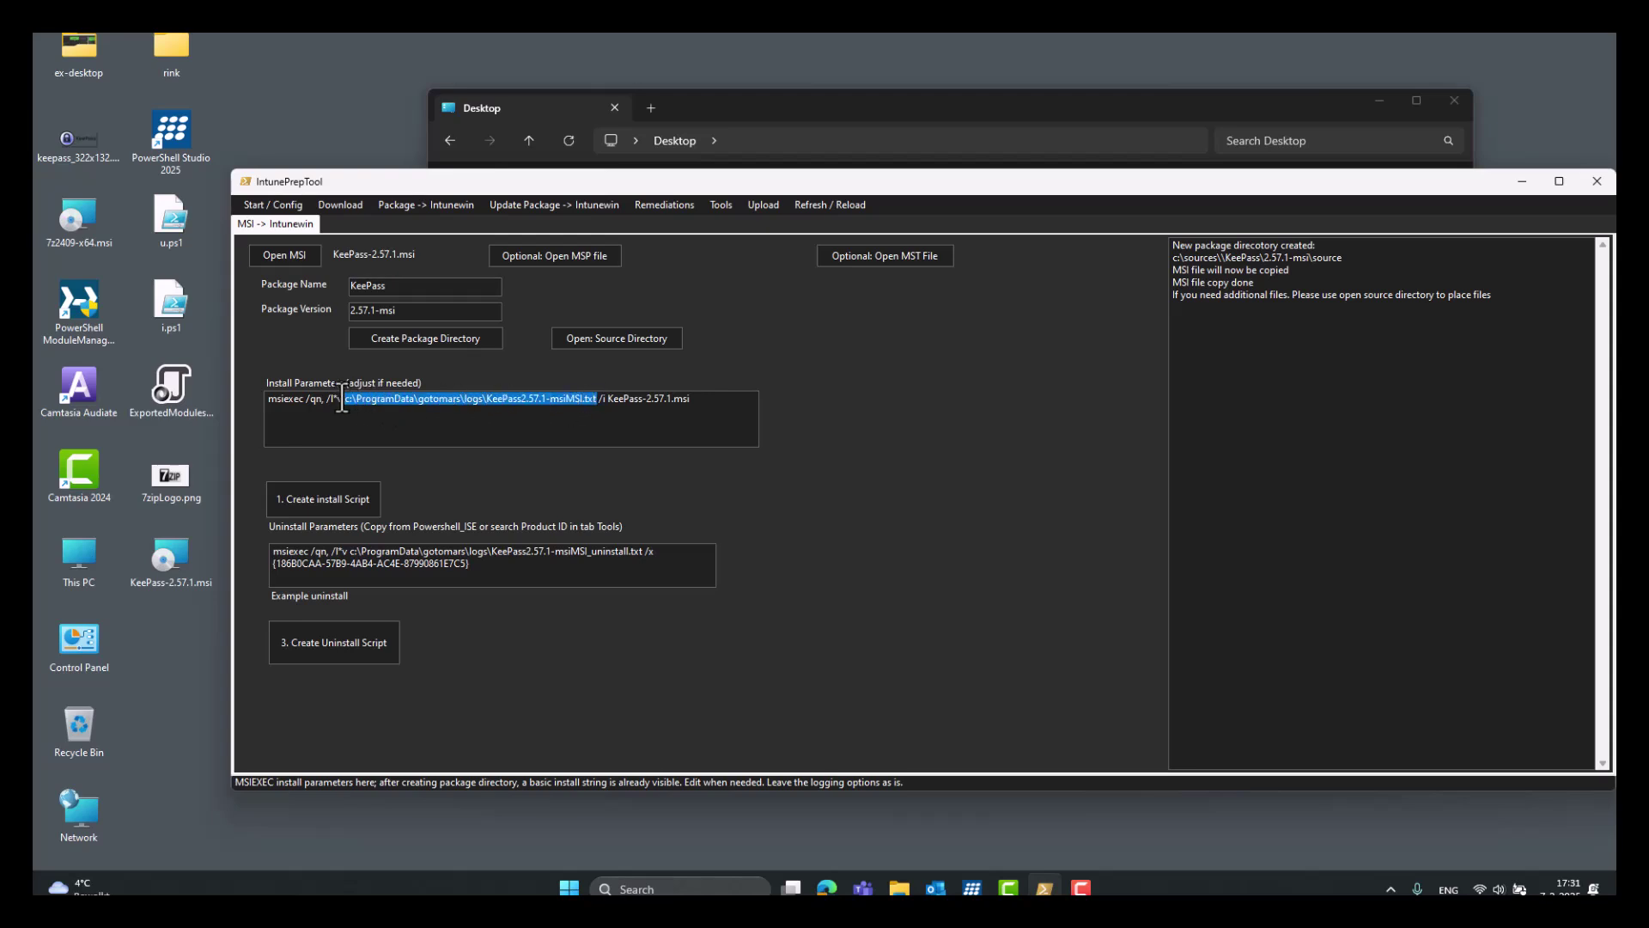
click(290, 204)
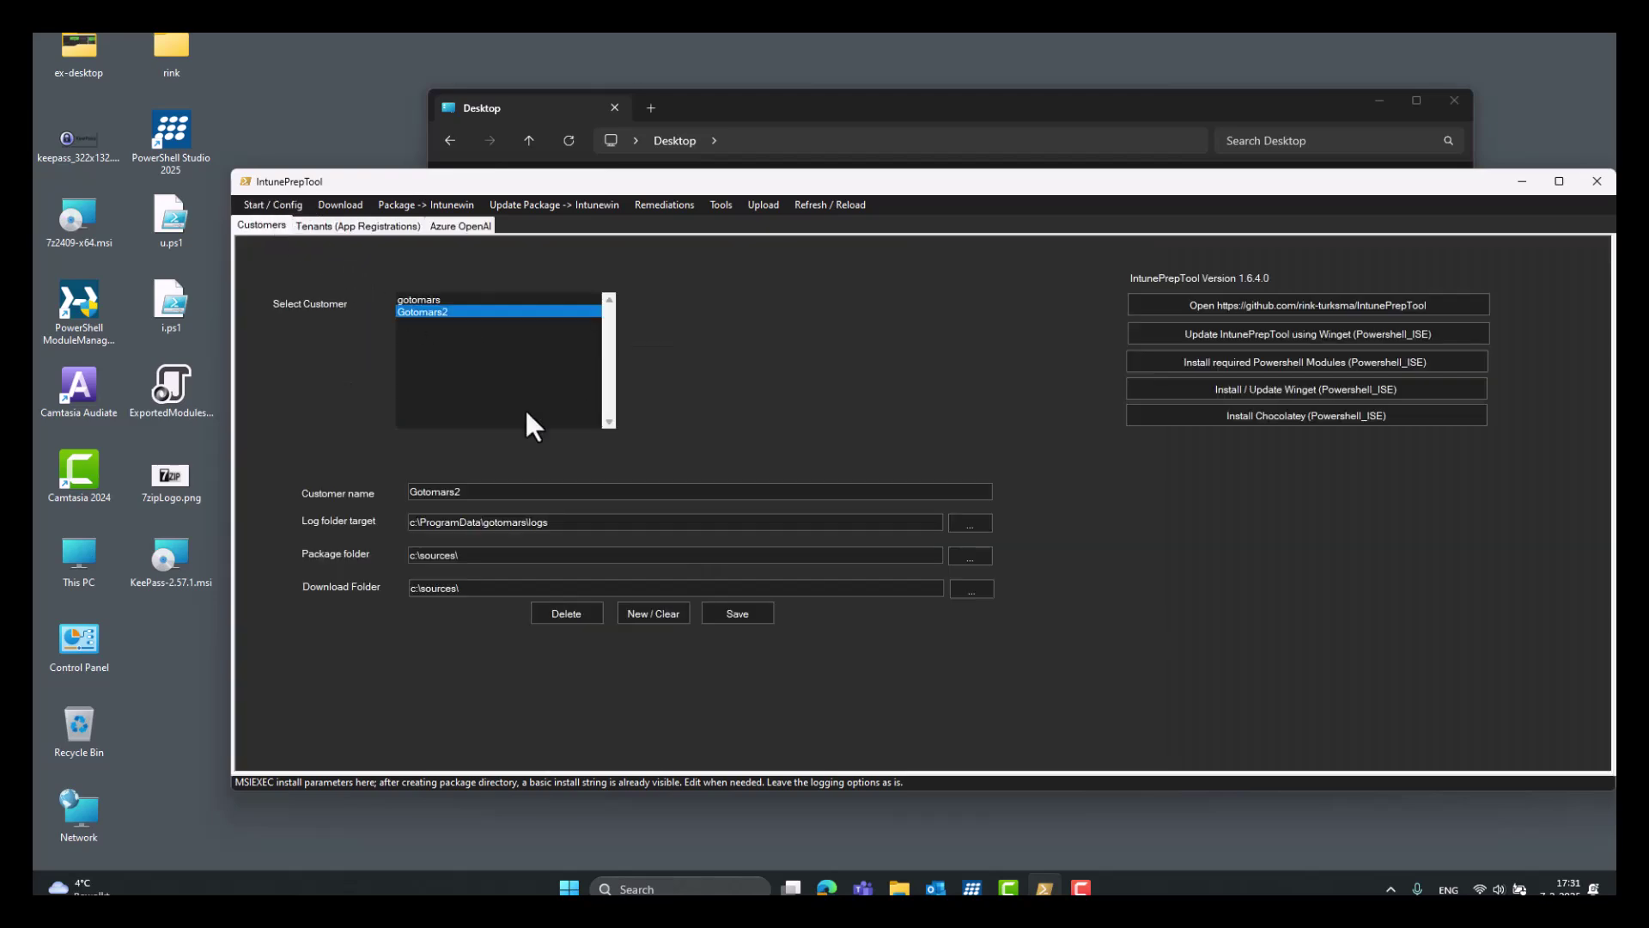
drag(581, 522, 347, 515)
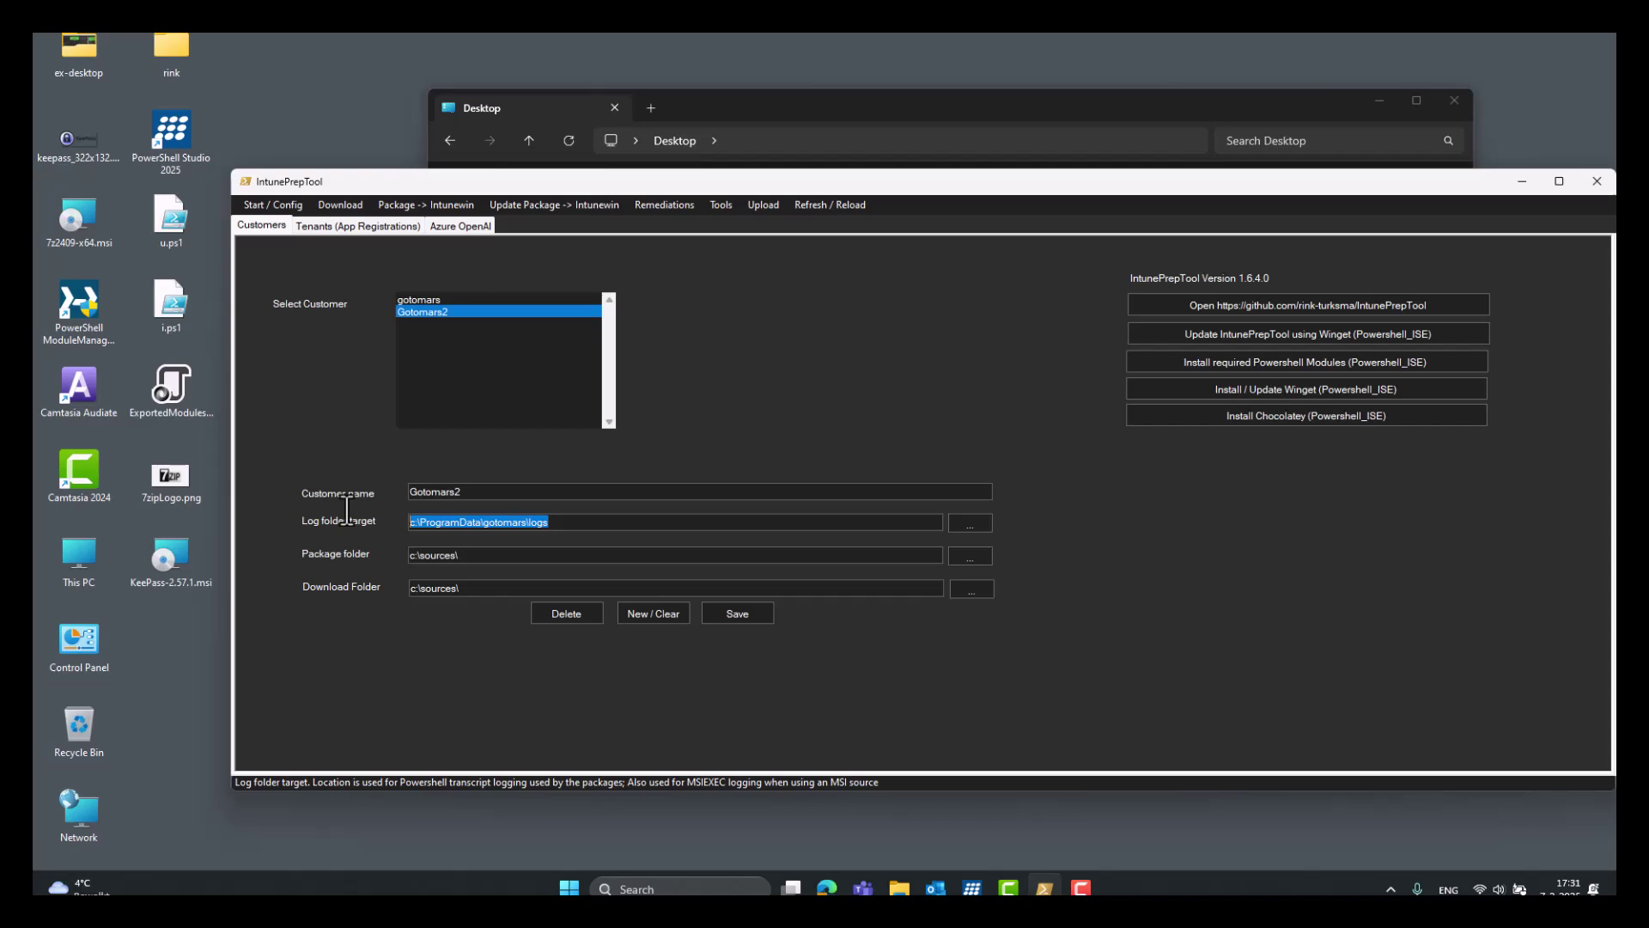
click(397, 204)
click(429, 222)
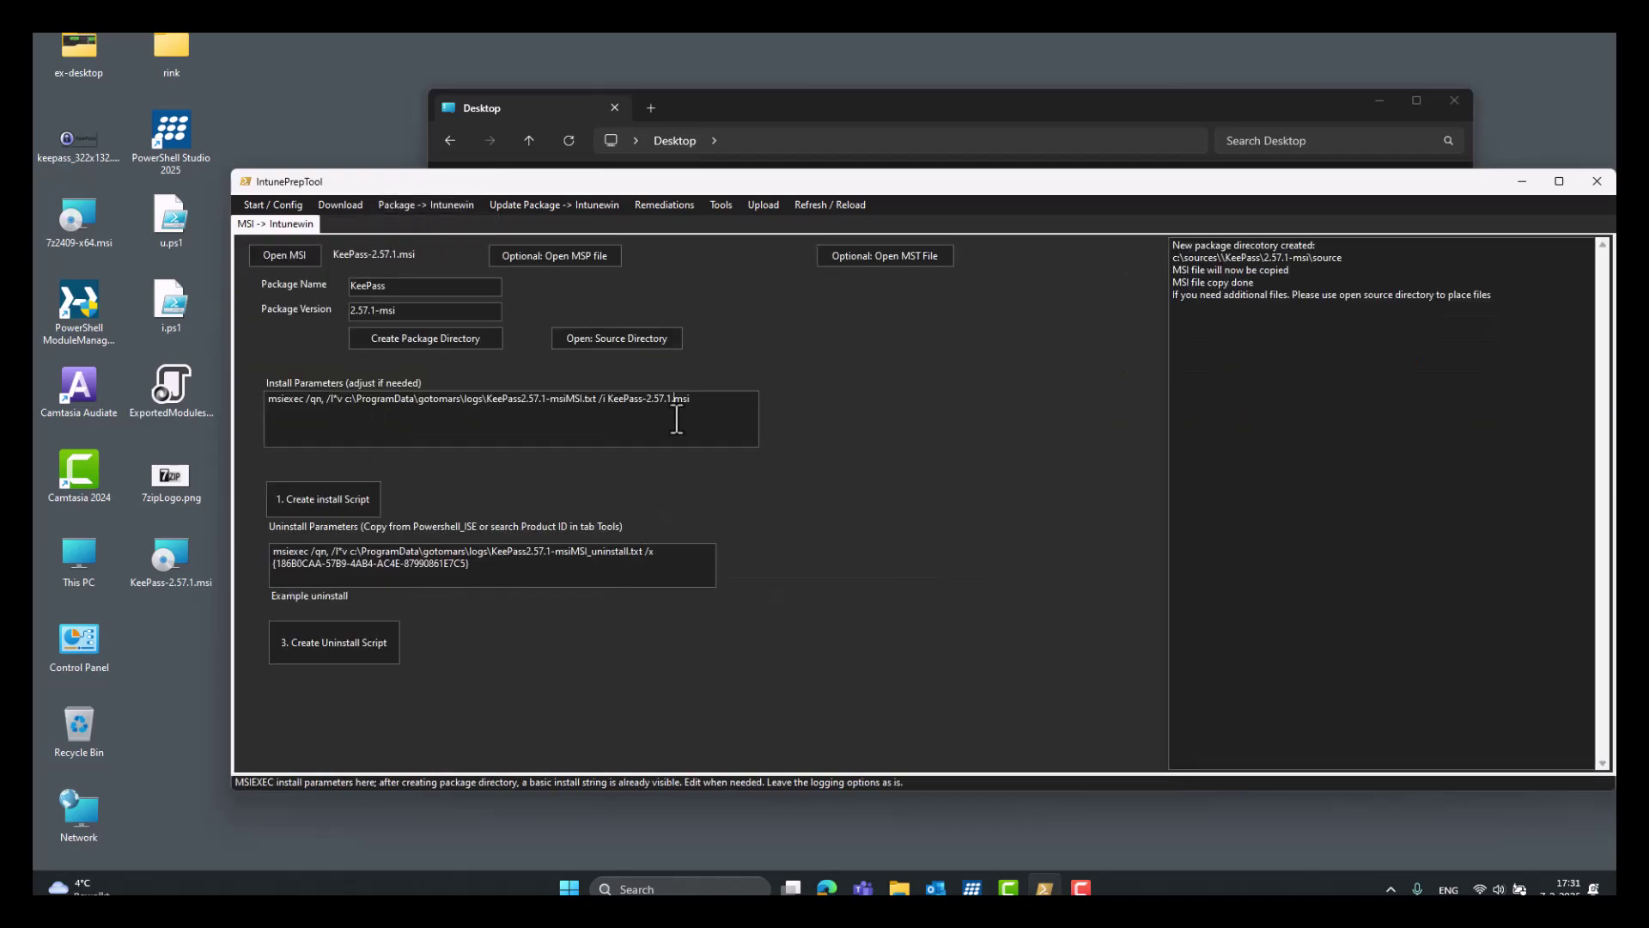
- Check the copied MSI in the package's source folder, then close Explorer
click(642, 340)
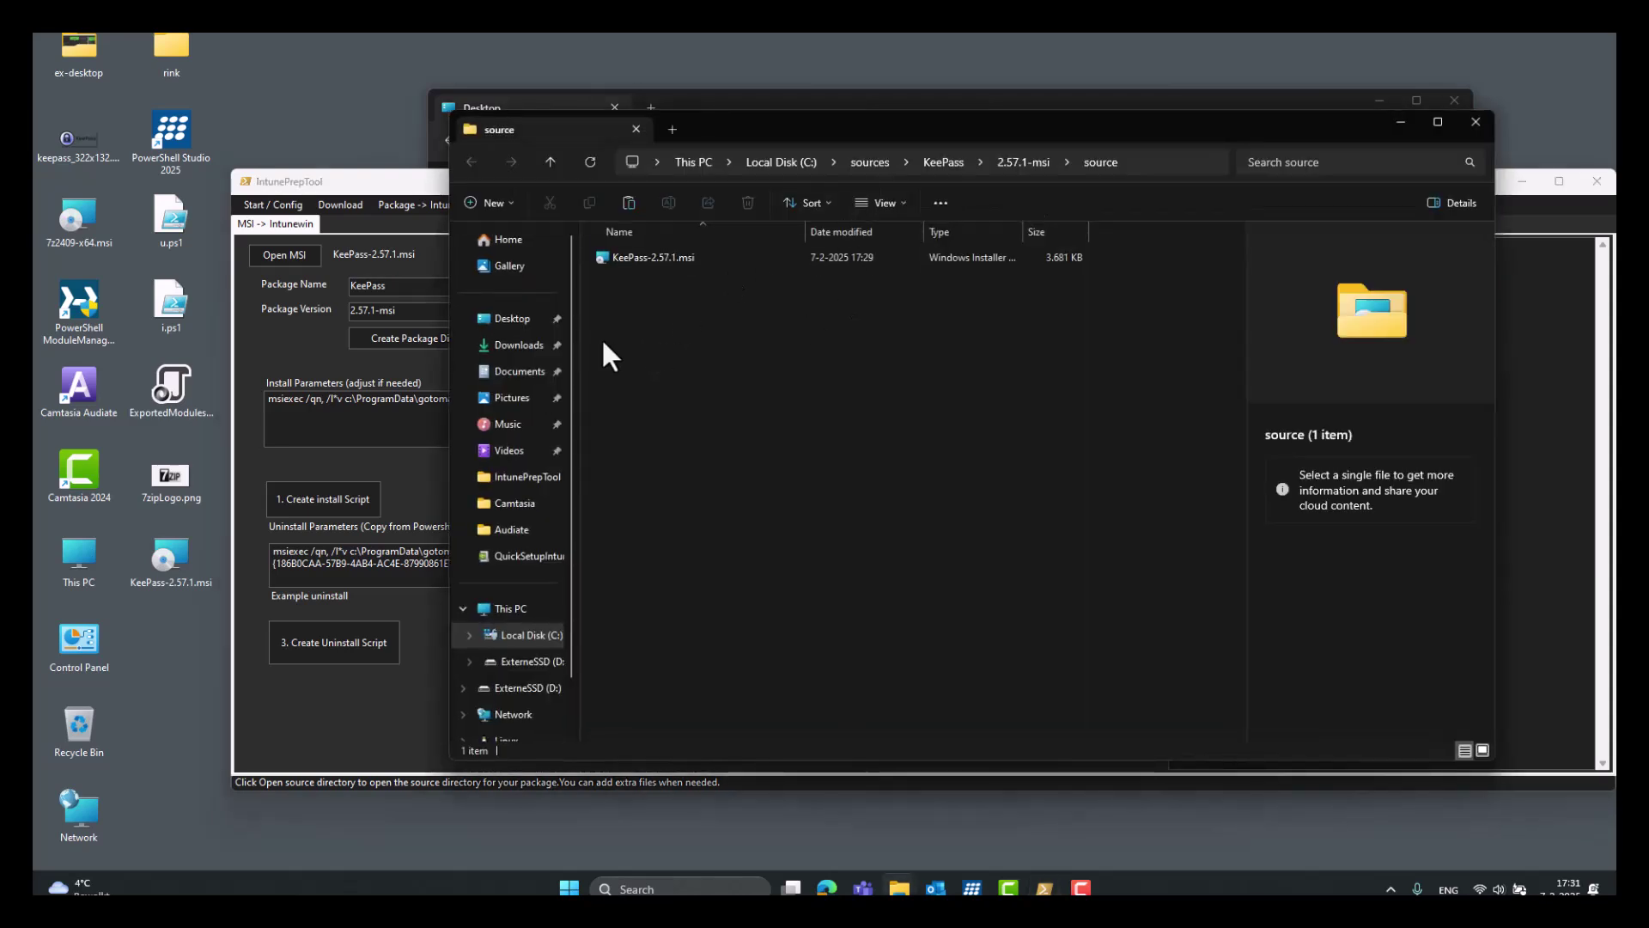
drag(678, 335, 680, 311)
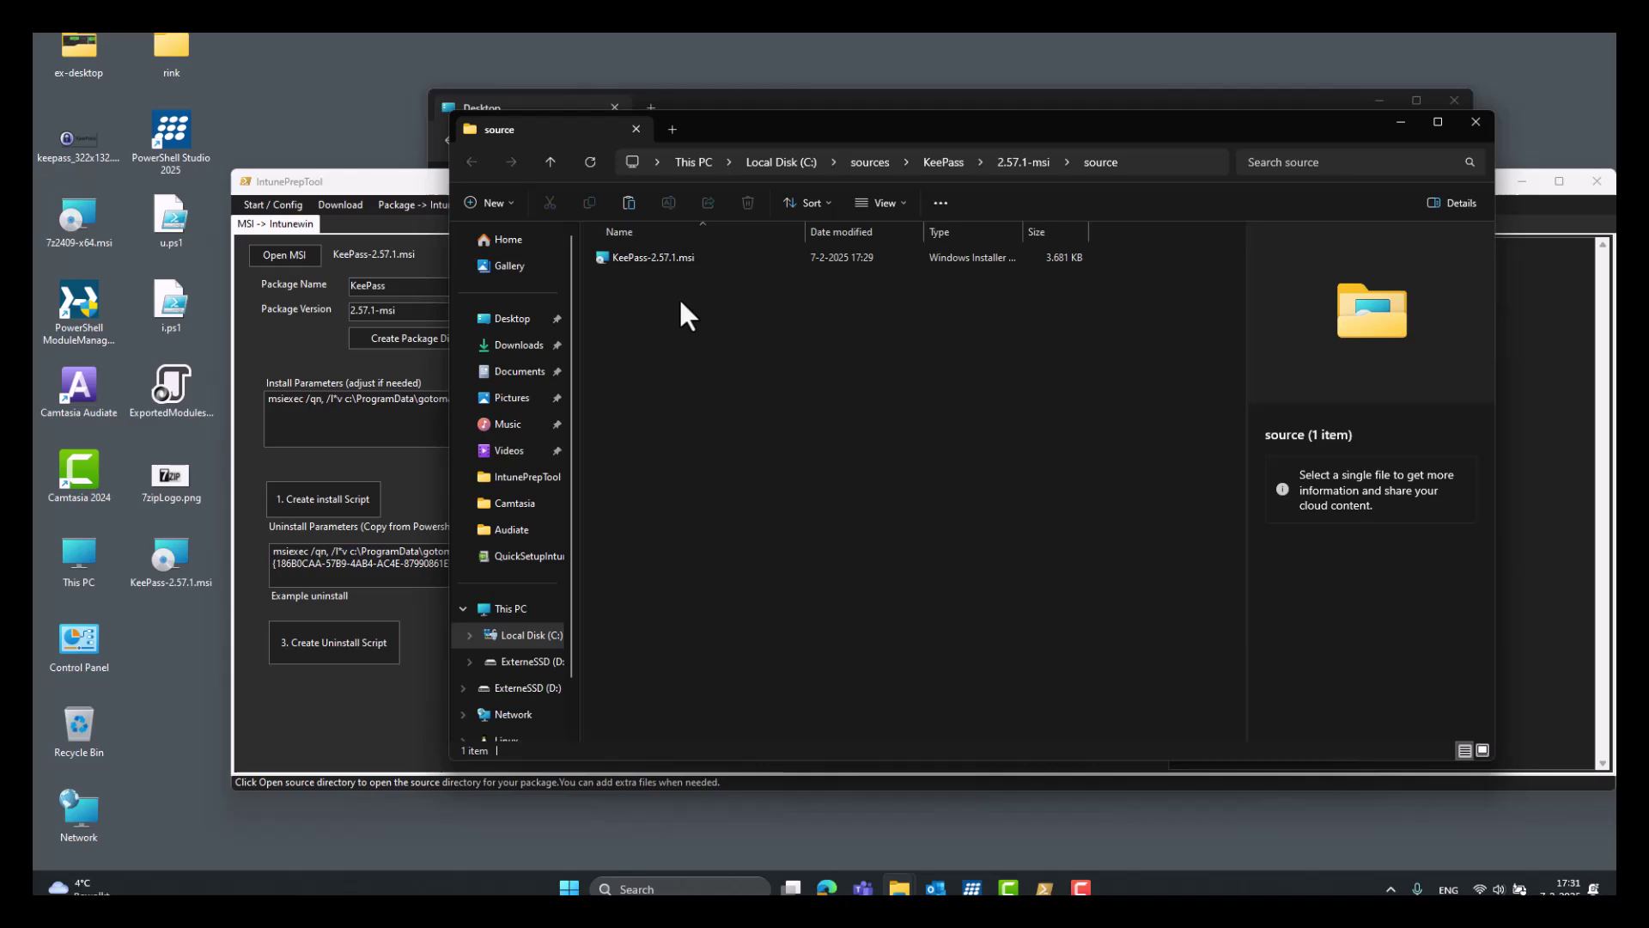
click(1474, 122)
- Generate Install.ps1 and i.cmd, then run a confirmed KeePass test install in PowerShell ISE
click(333, 494)
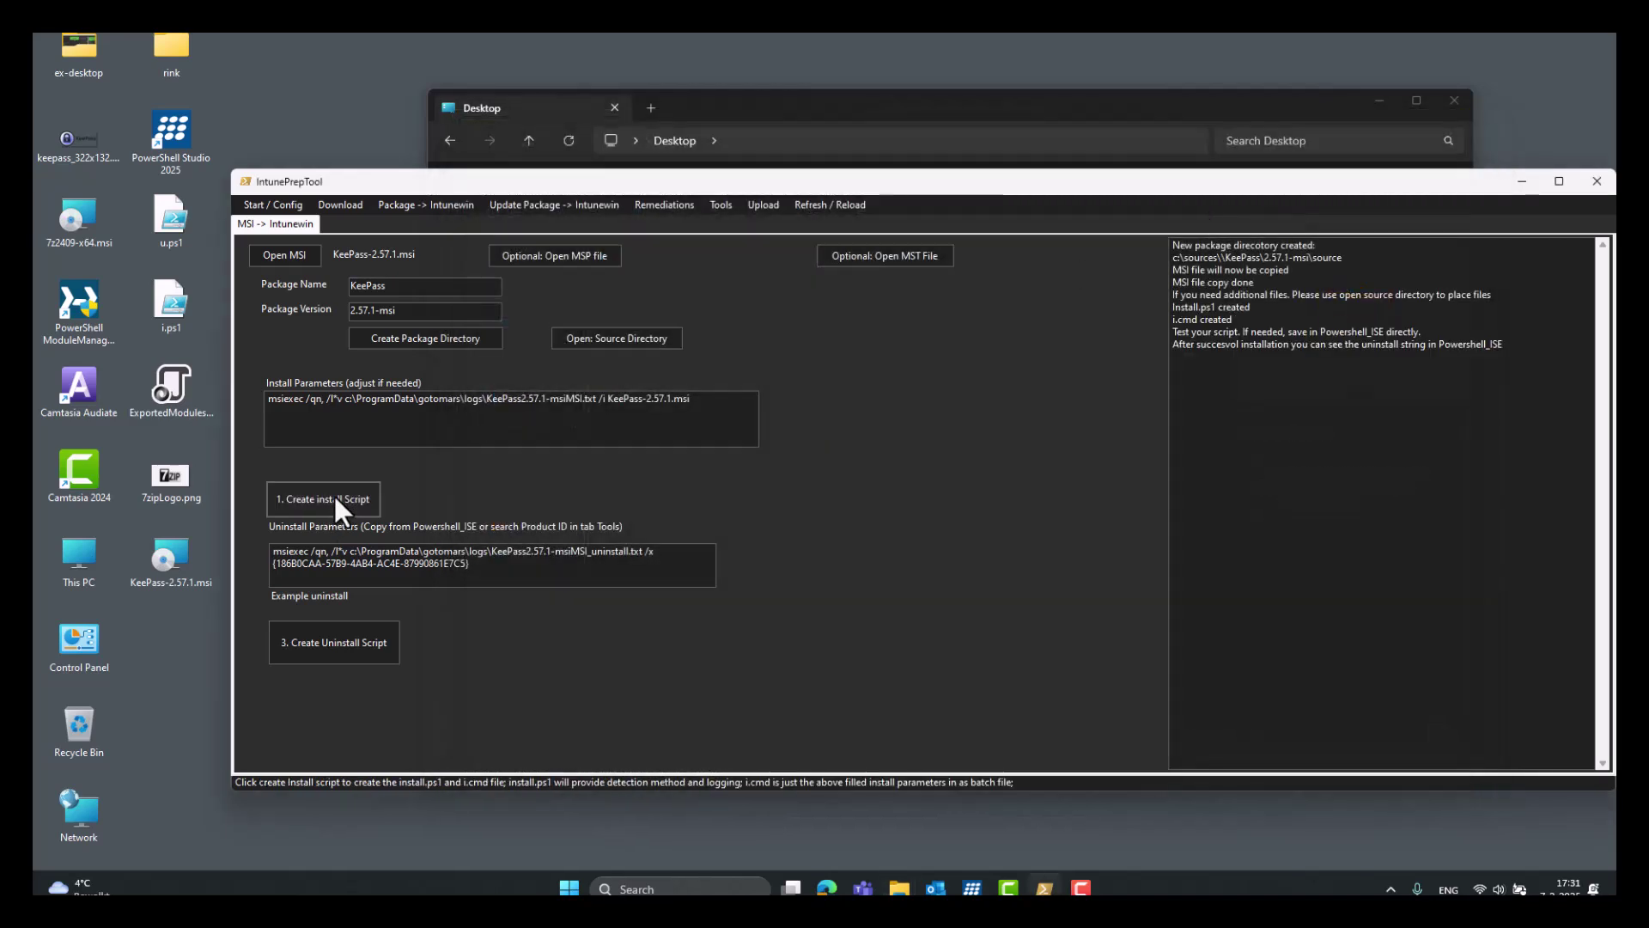
click(549, 498)
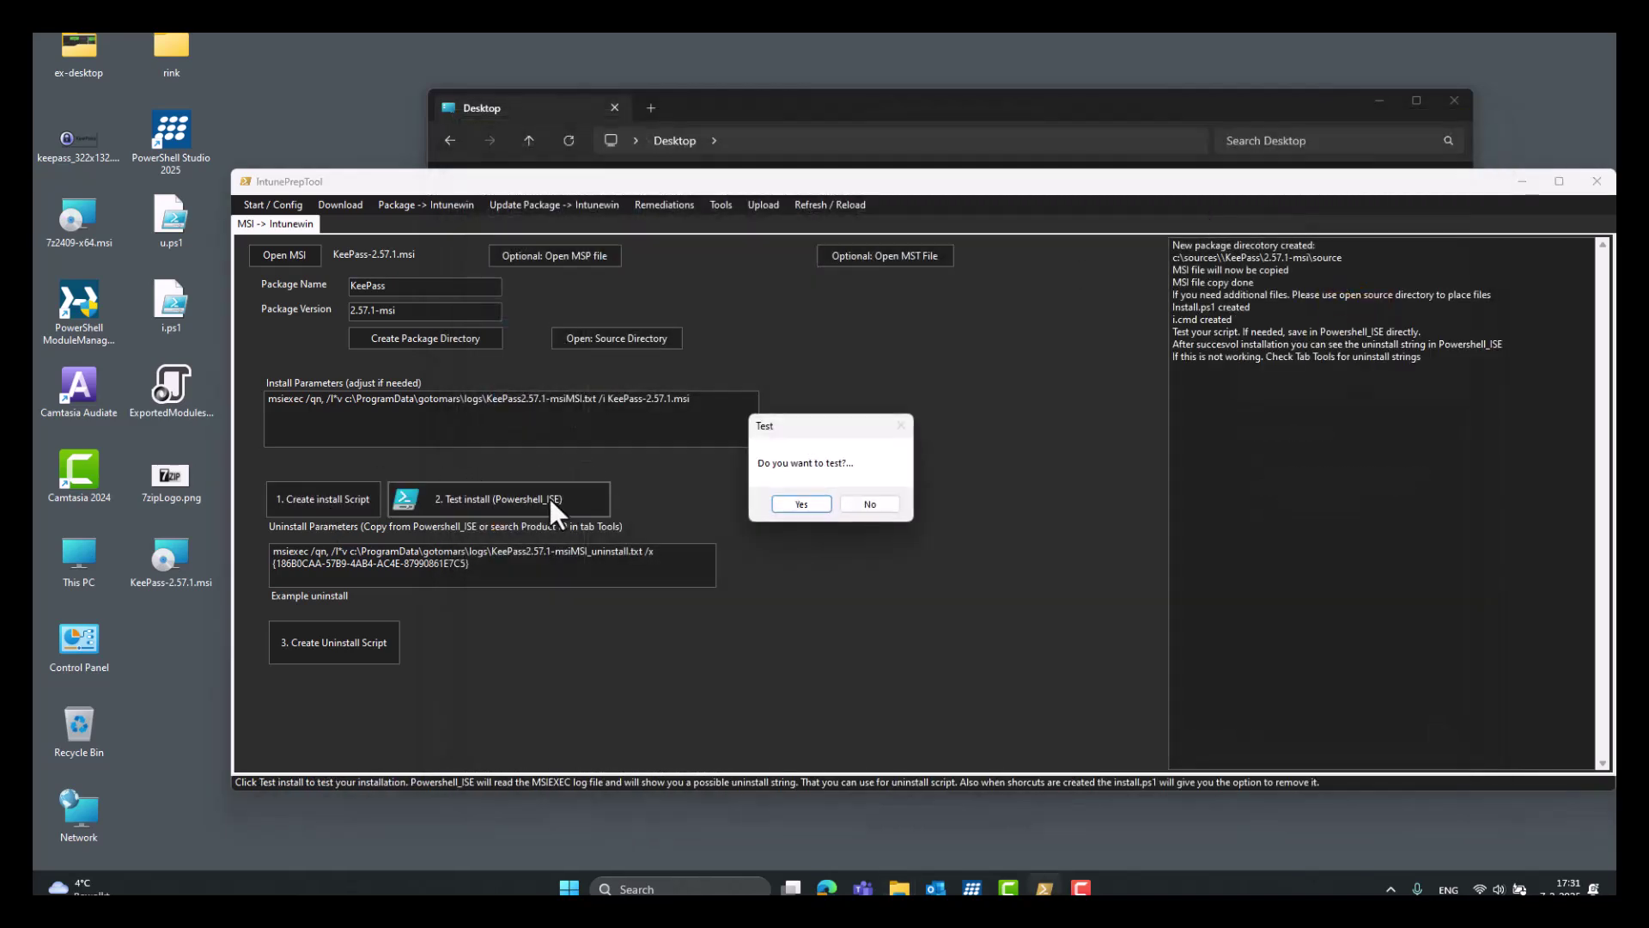
click(803, 504)
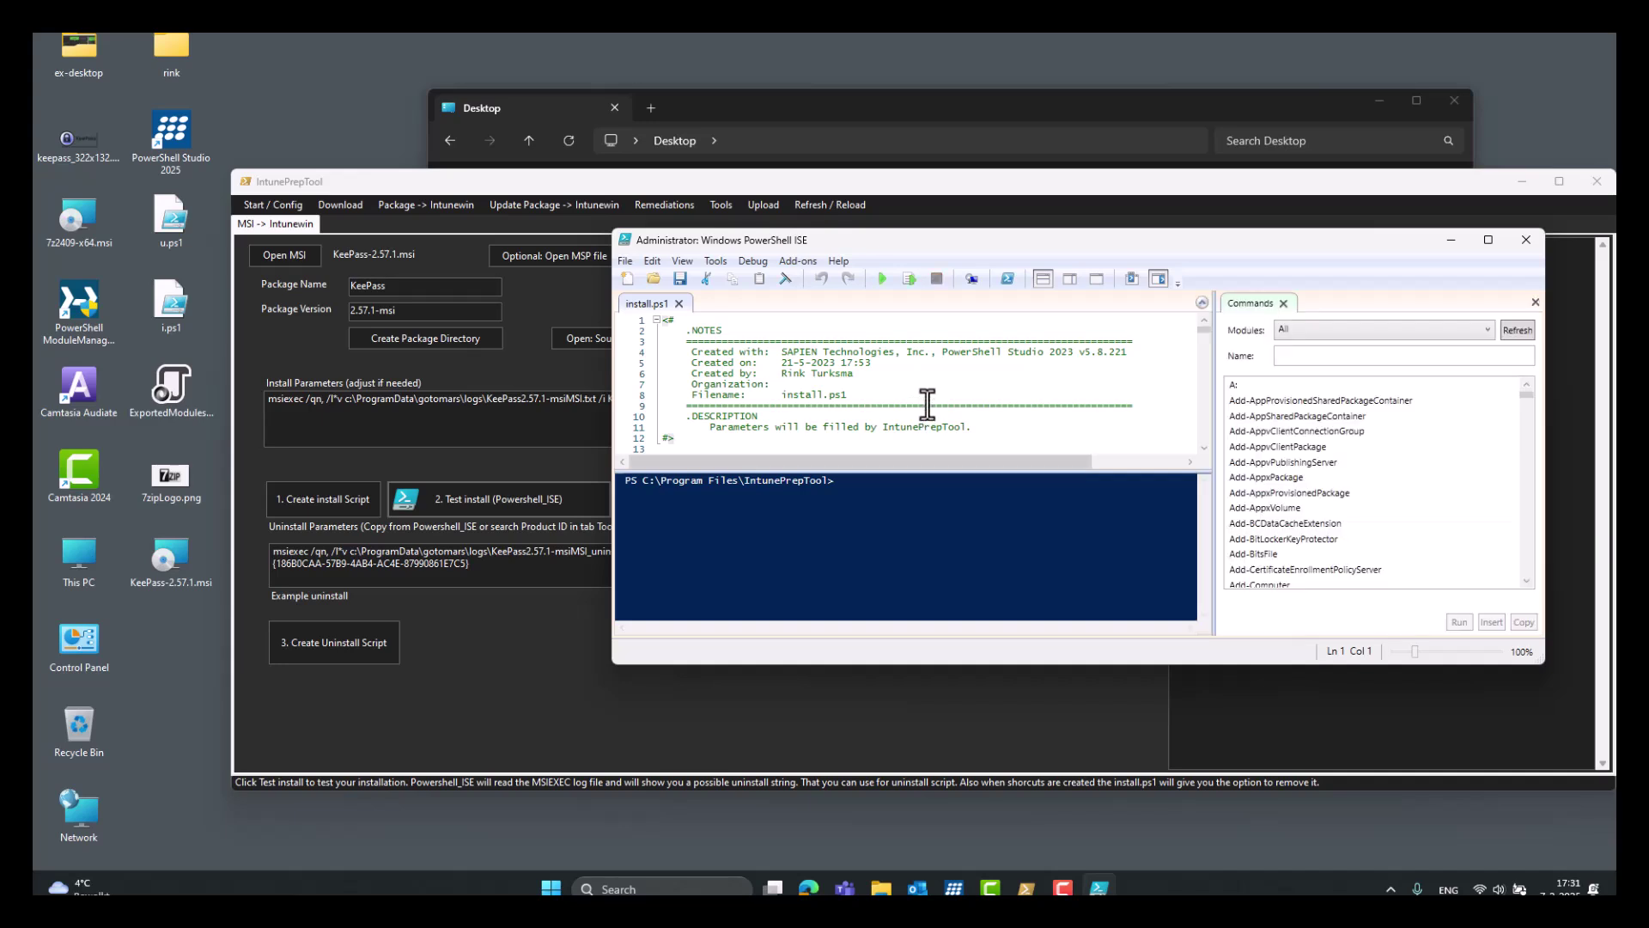
click(884, 280)
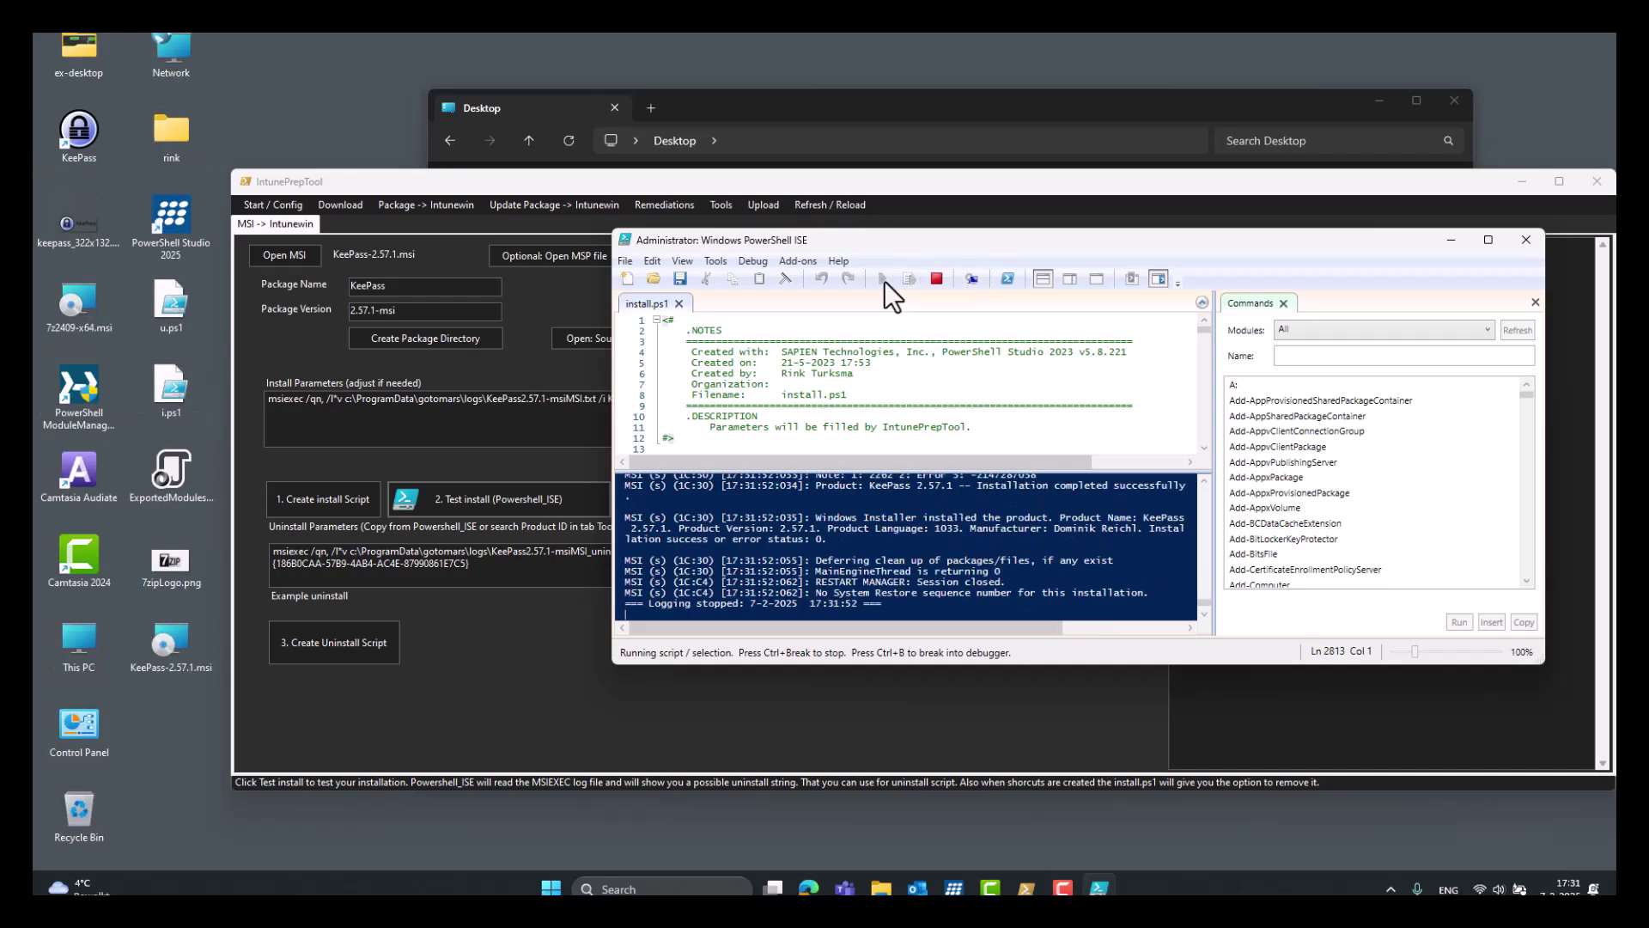
- Review the console output and select the suggested desktop shortcut removal command
scroll(999, 560, up, 5)
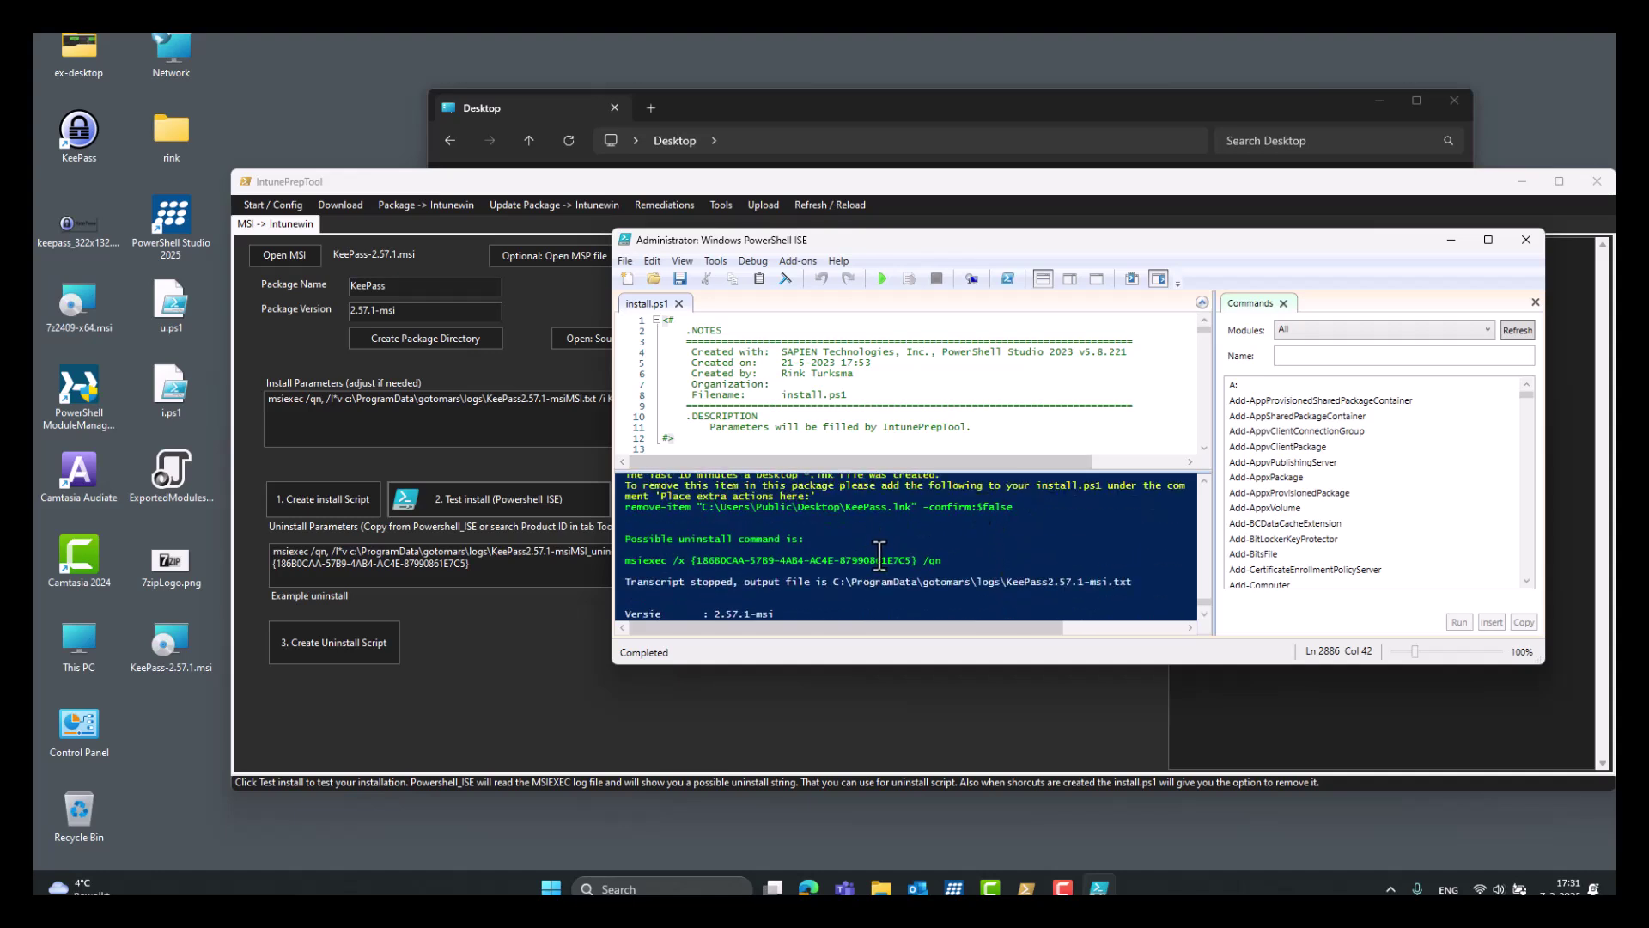
scroll(956, 553, down, 3)
scroll(956, 550, up, 5)
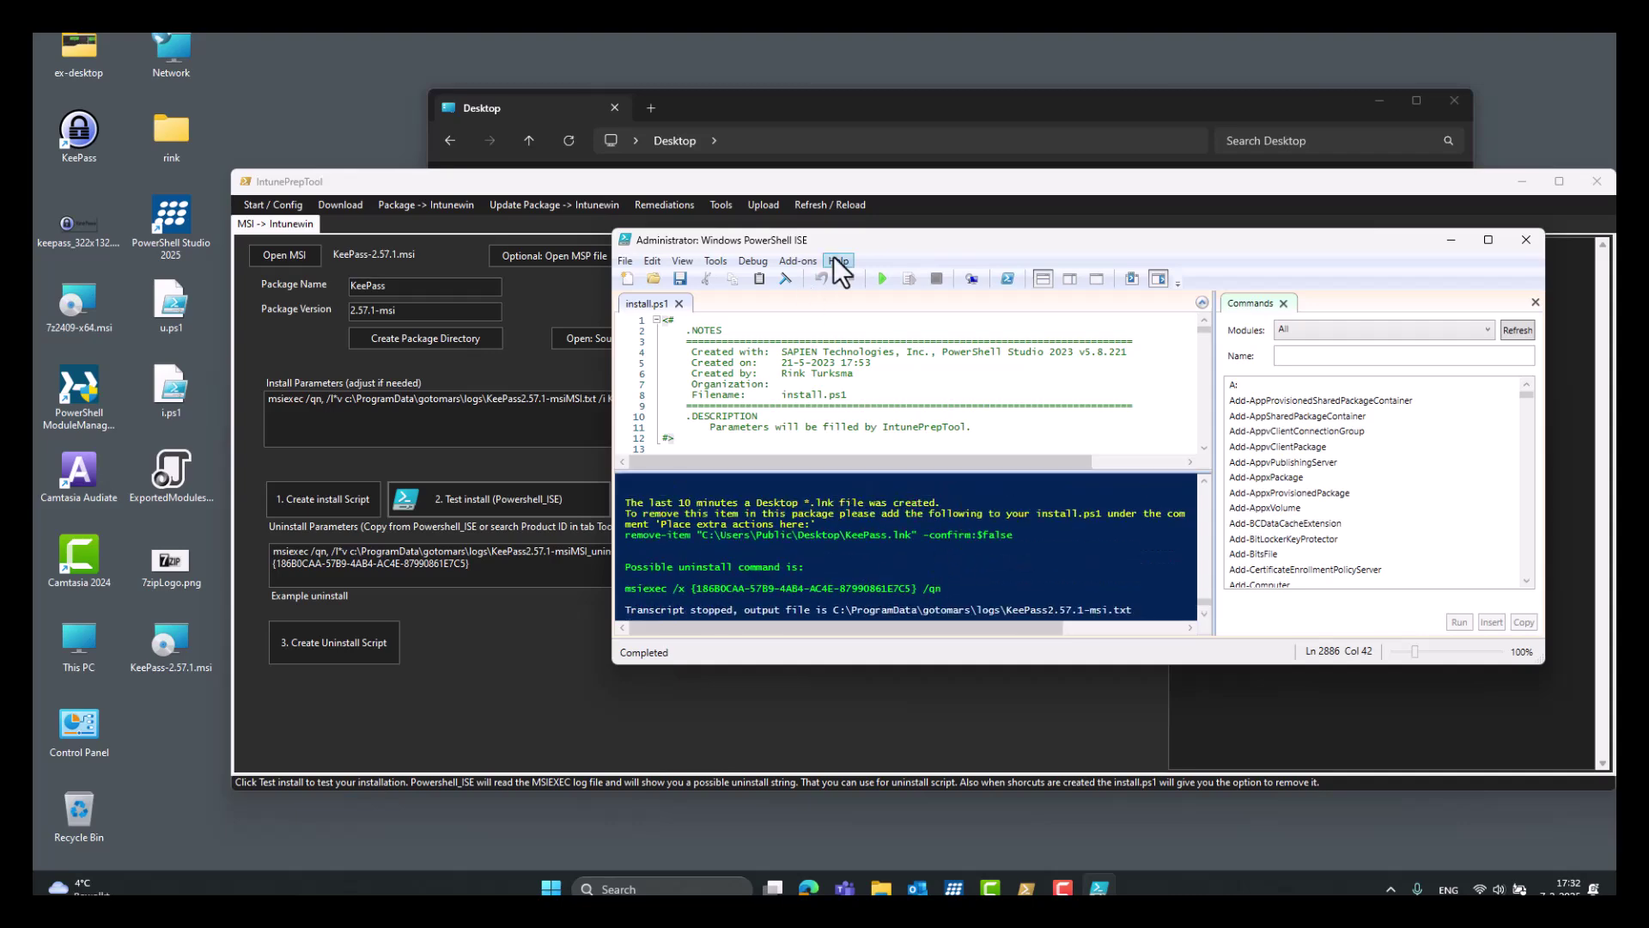
drag(846, 243, 1061, 198)
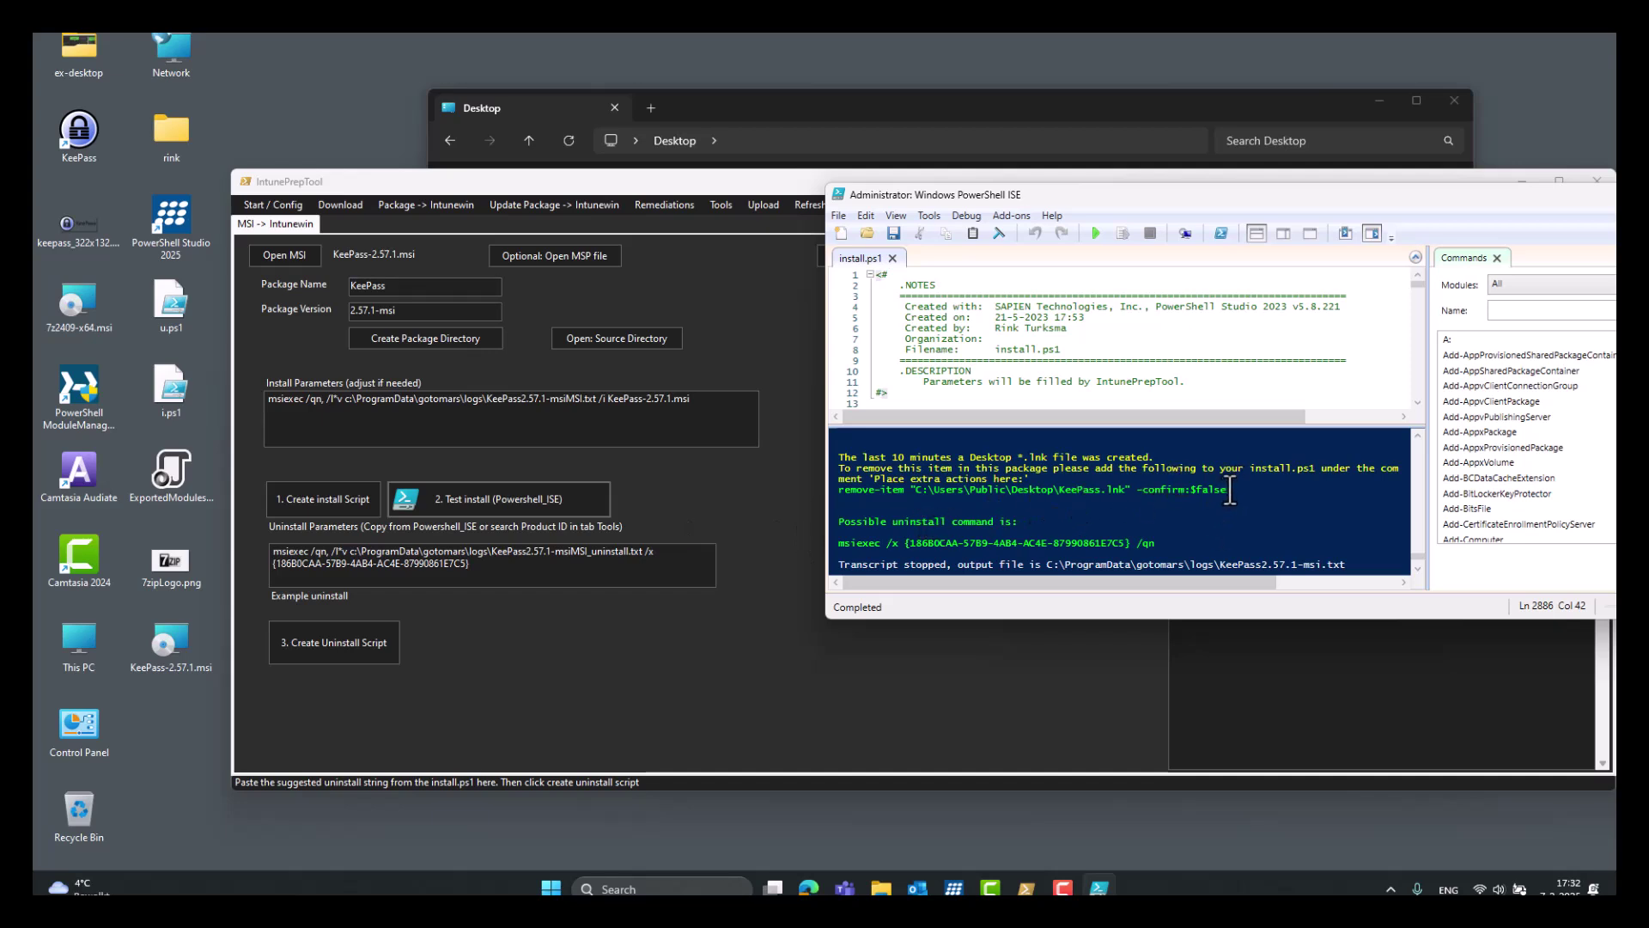
drag(1230, 491, 810, 496)
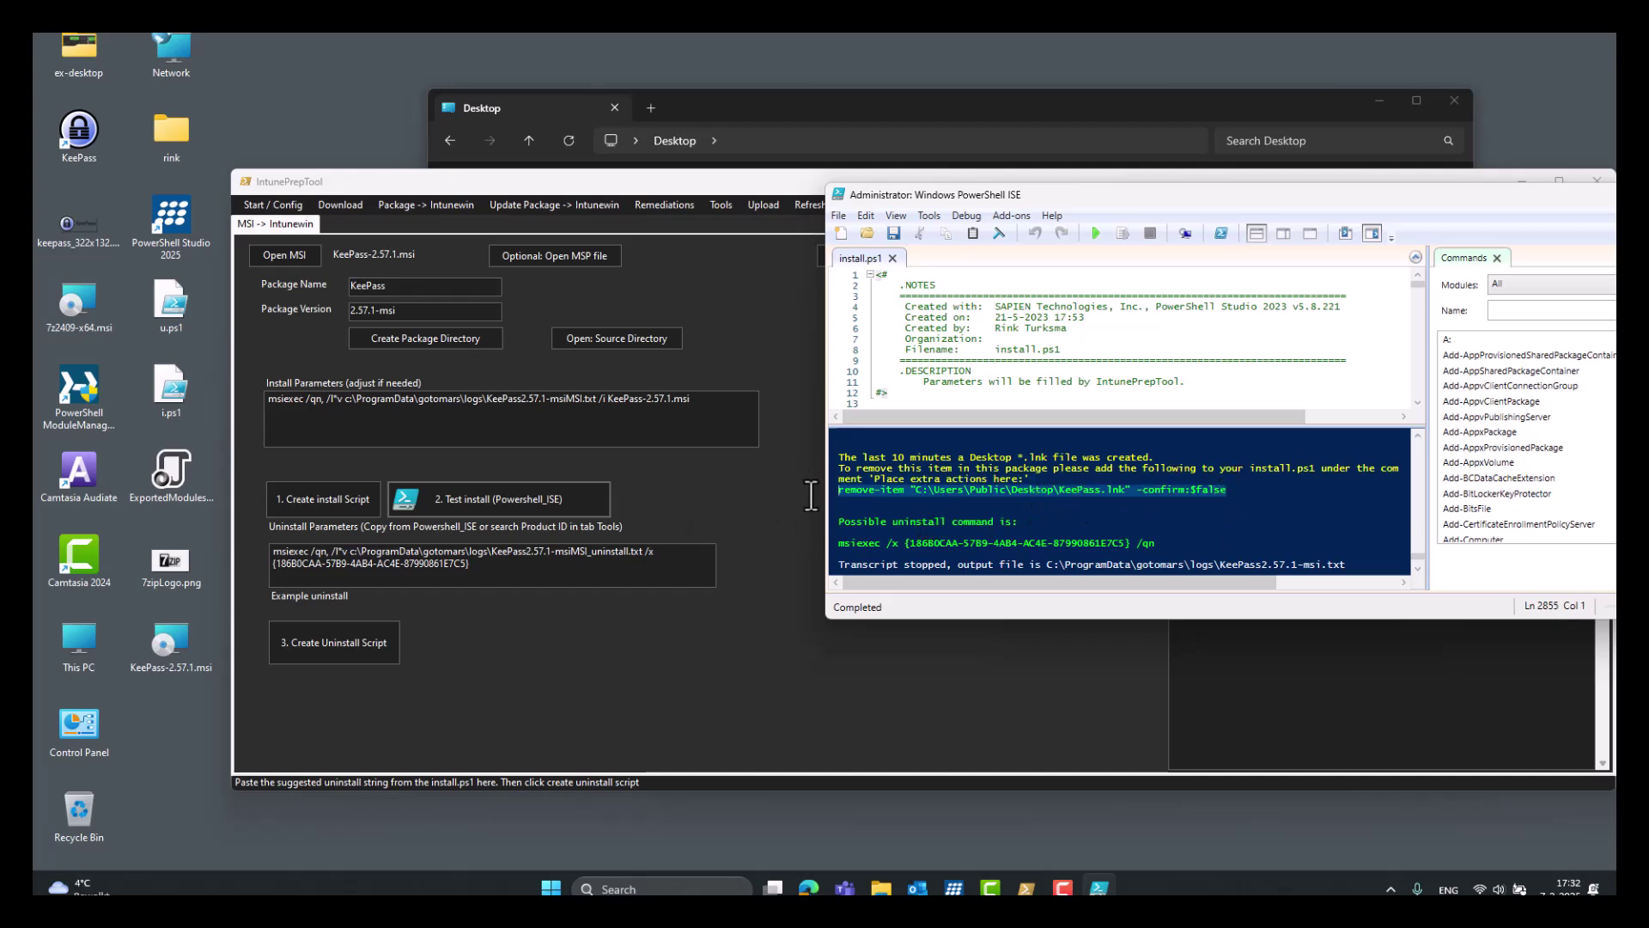
scroll(1107, 332, down, 18)
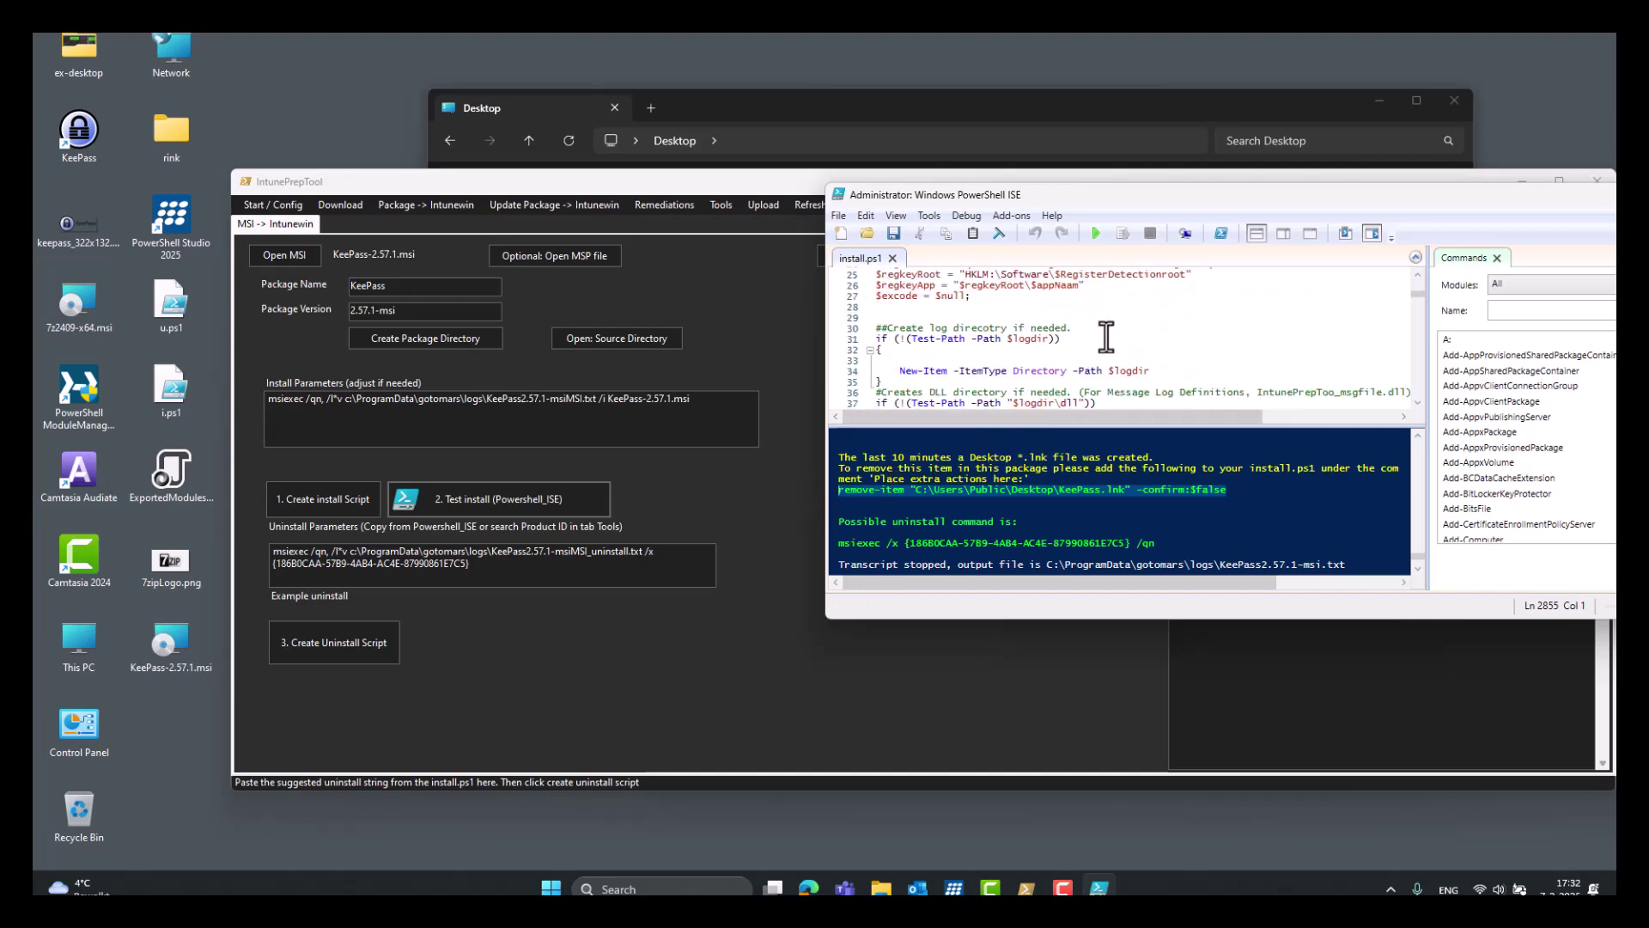
scroll(1107, 332, down, 11)
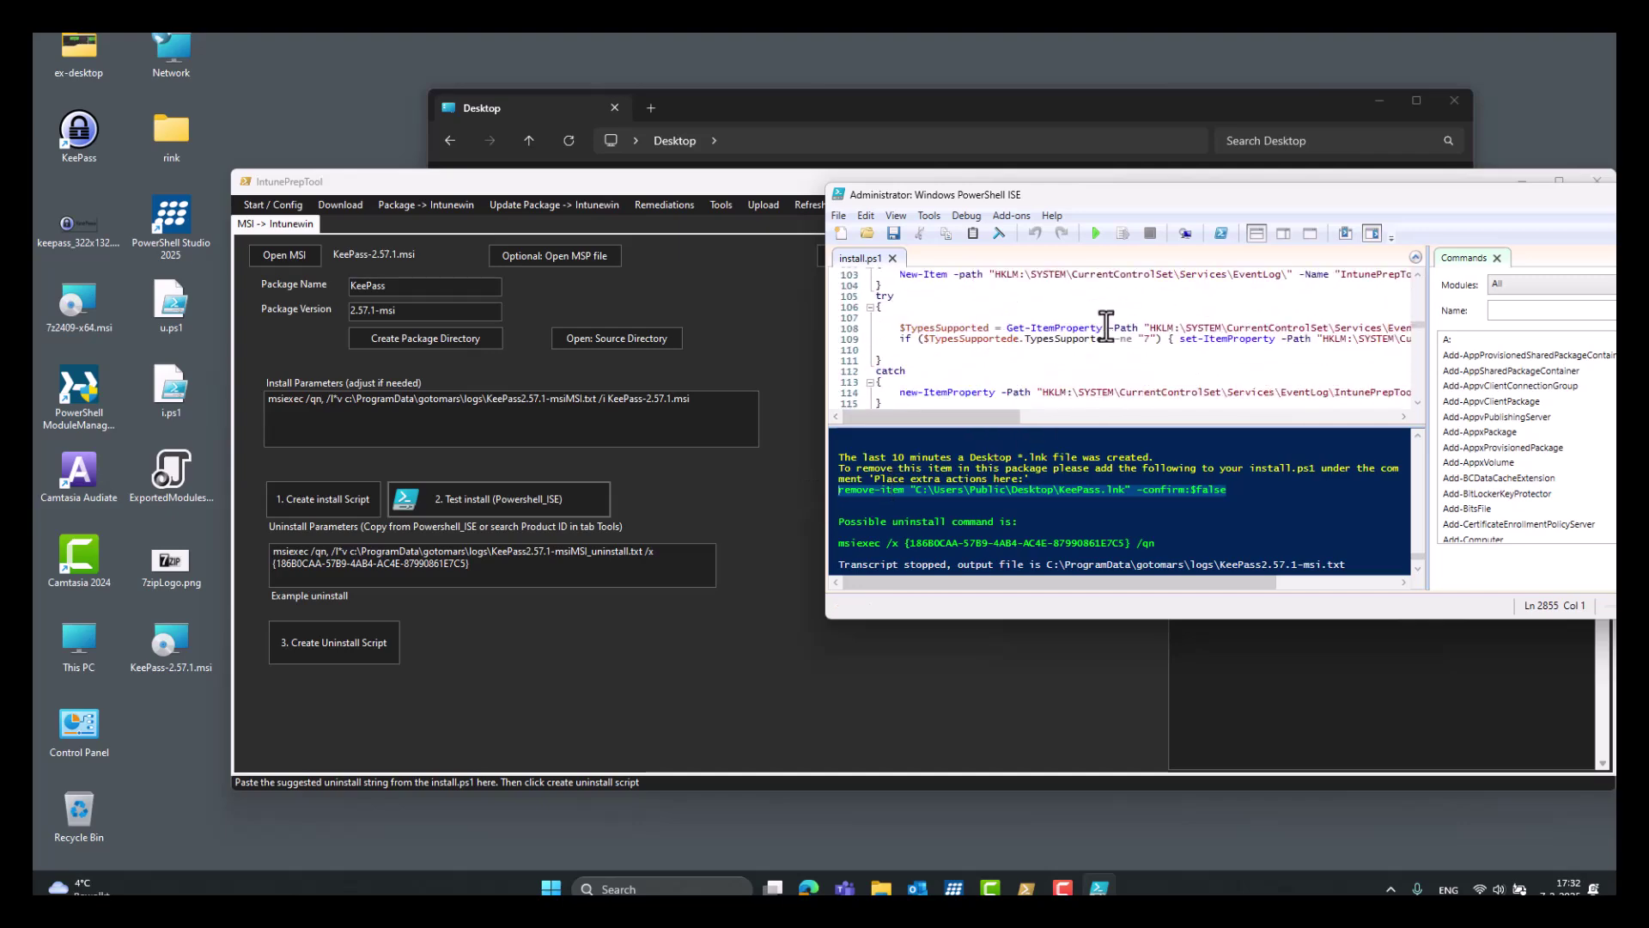
scroll(1107, 324, up, 8)
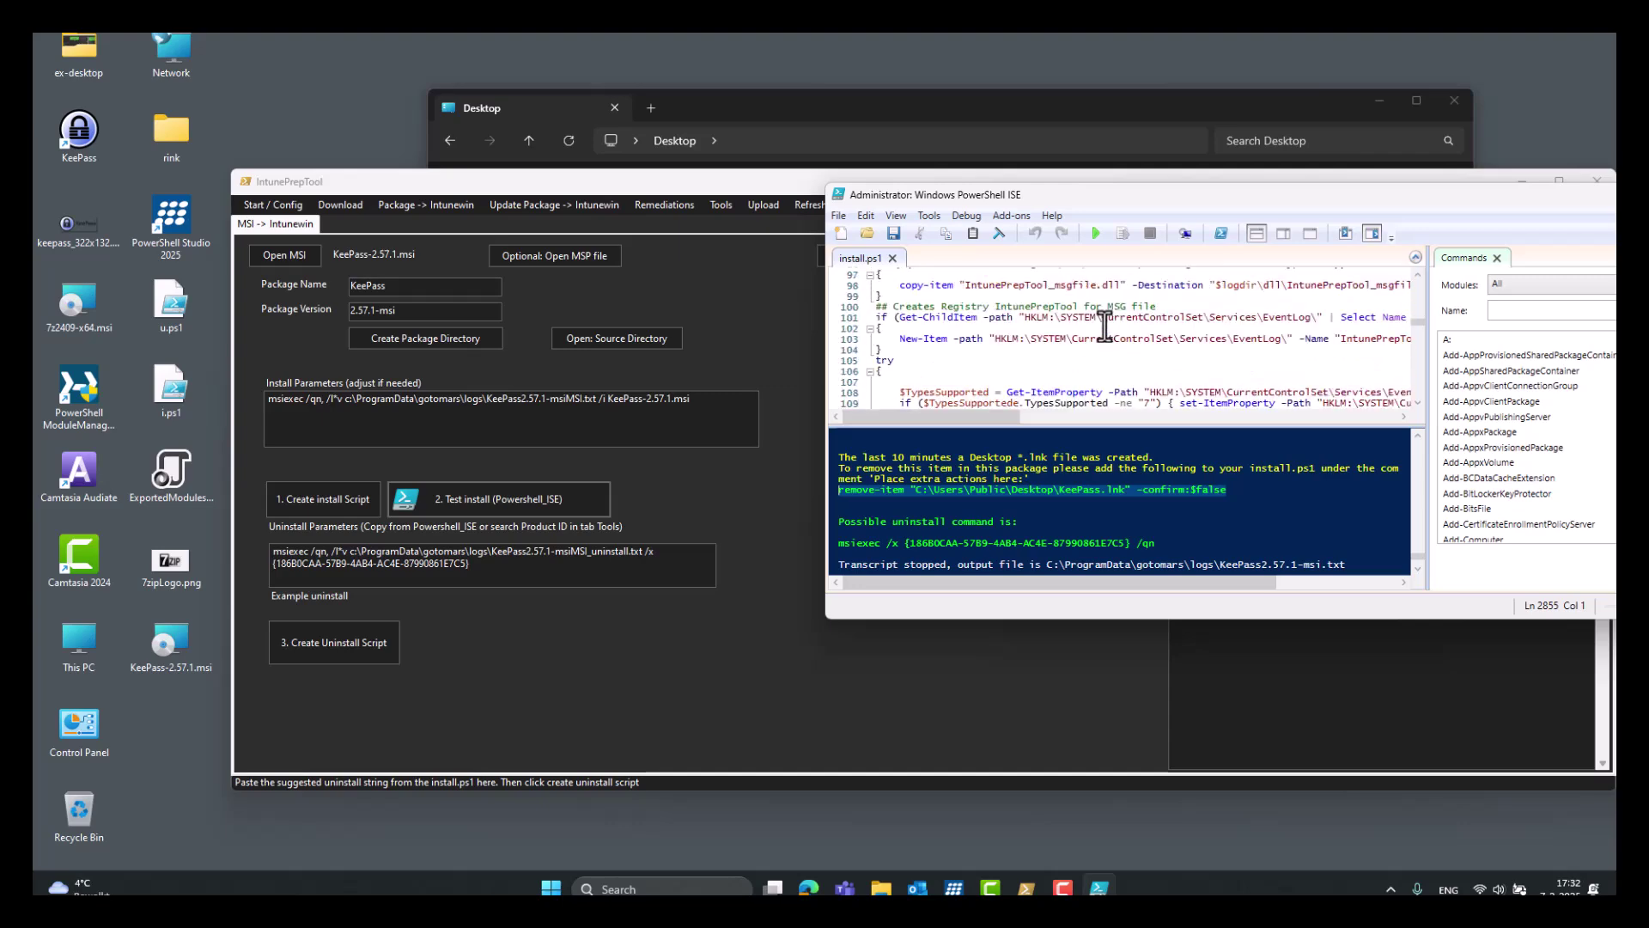
- Paste the KeePass.lnk removal line at line 245 under the extra actions comment and save install.ps1
scroll(1106, 322, down, 7)
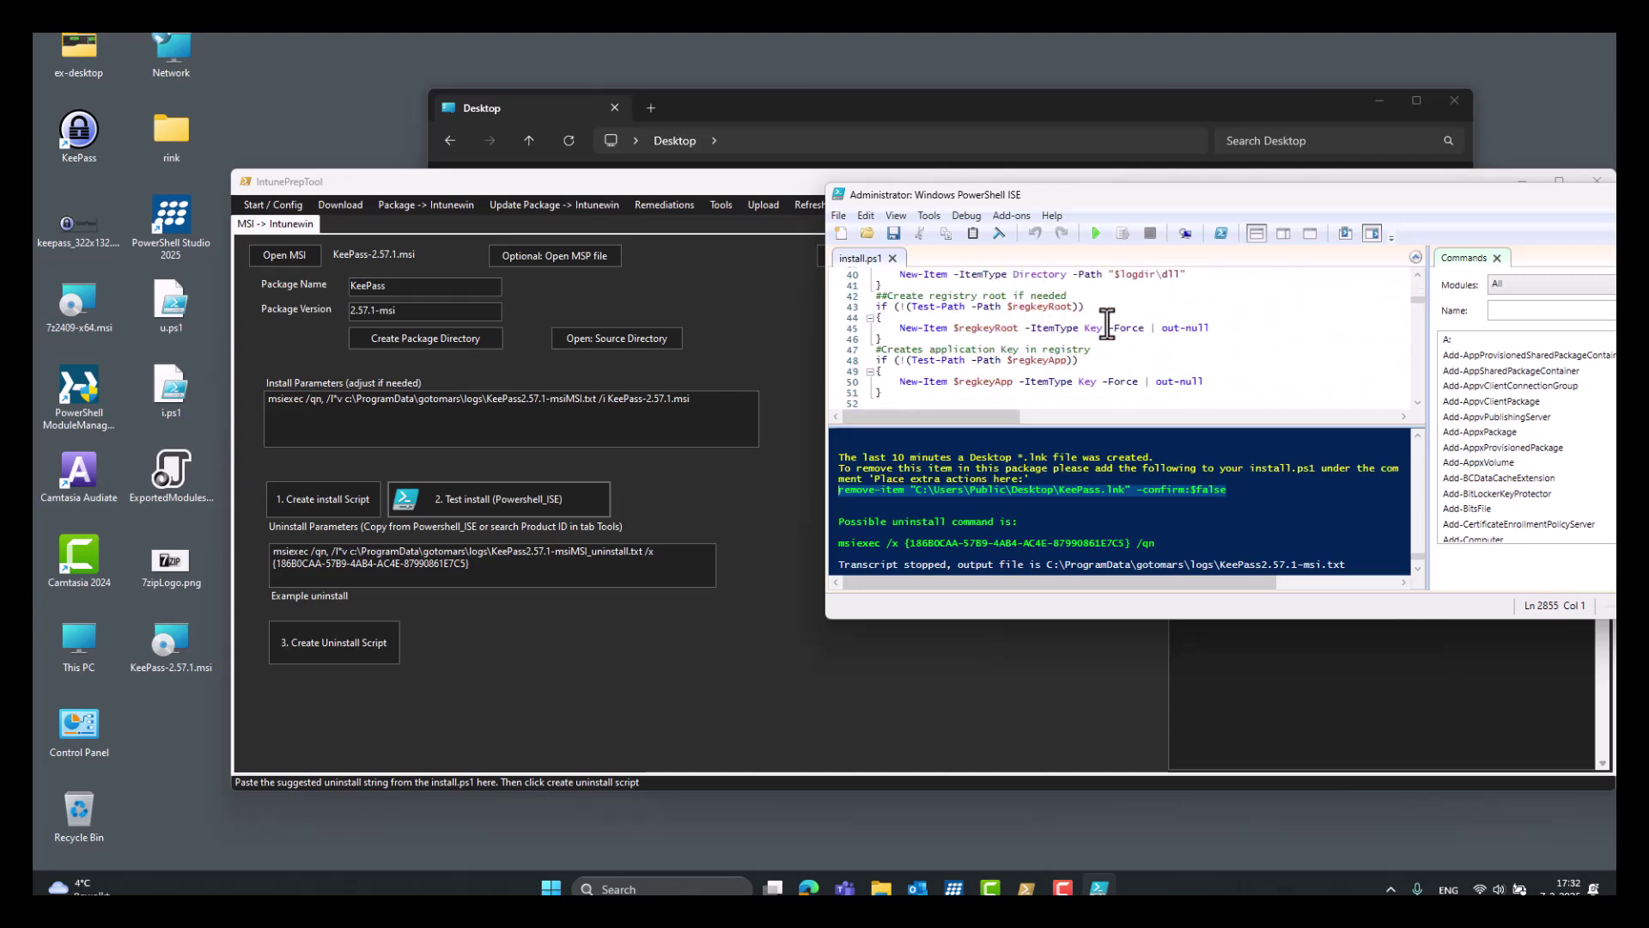
scroll(1106, 319, down, 20)
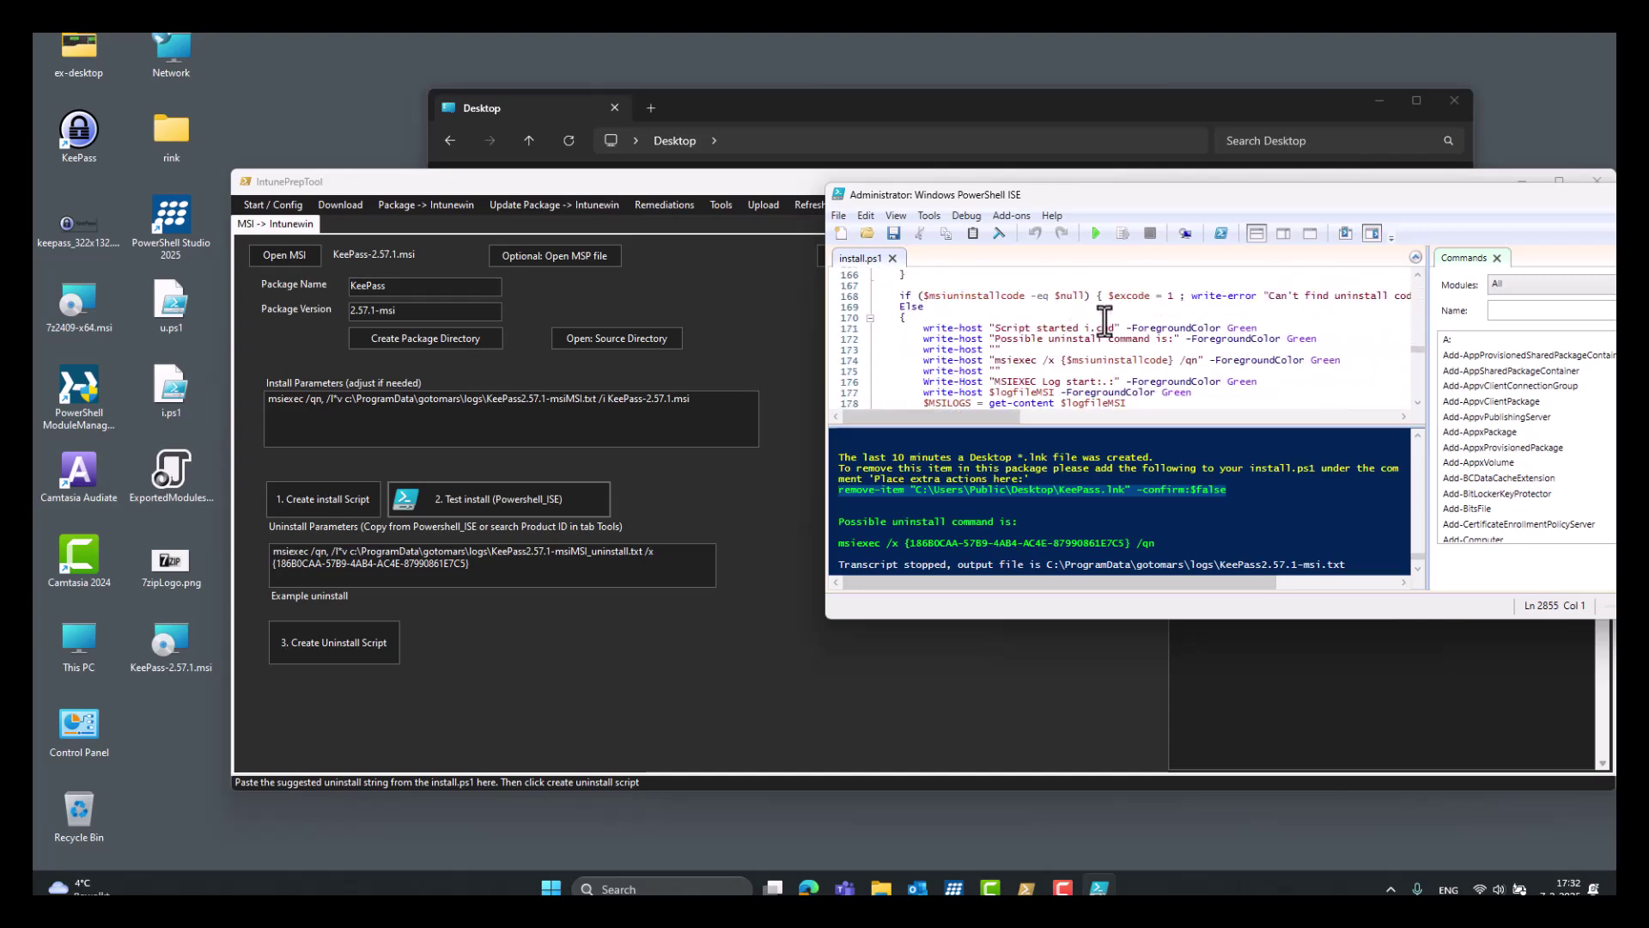
scroll(1105, 322, down, 14)
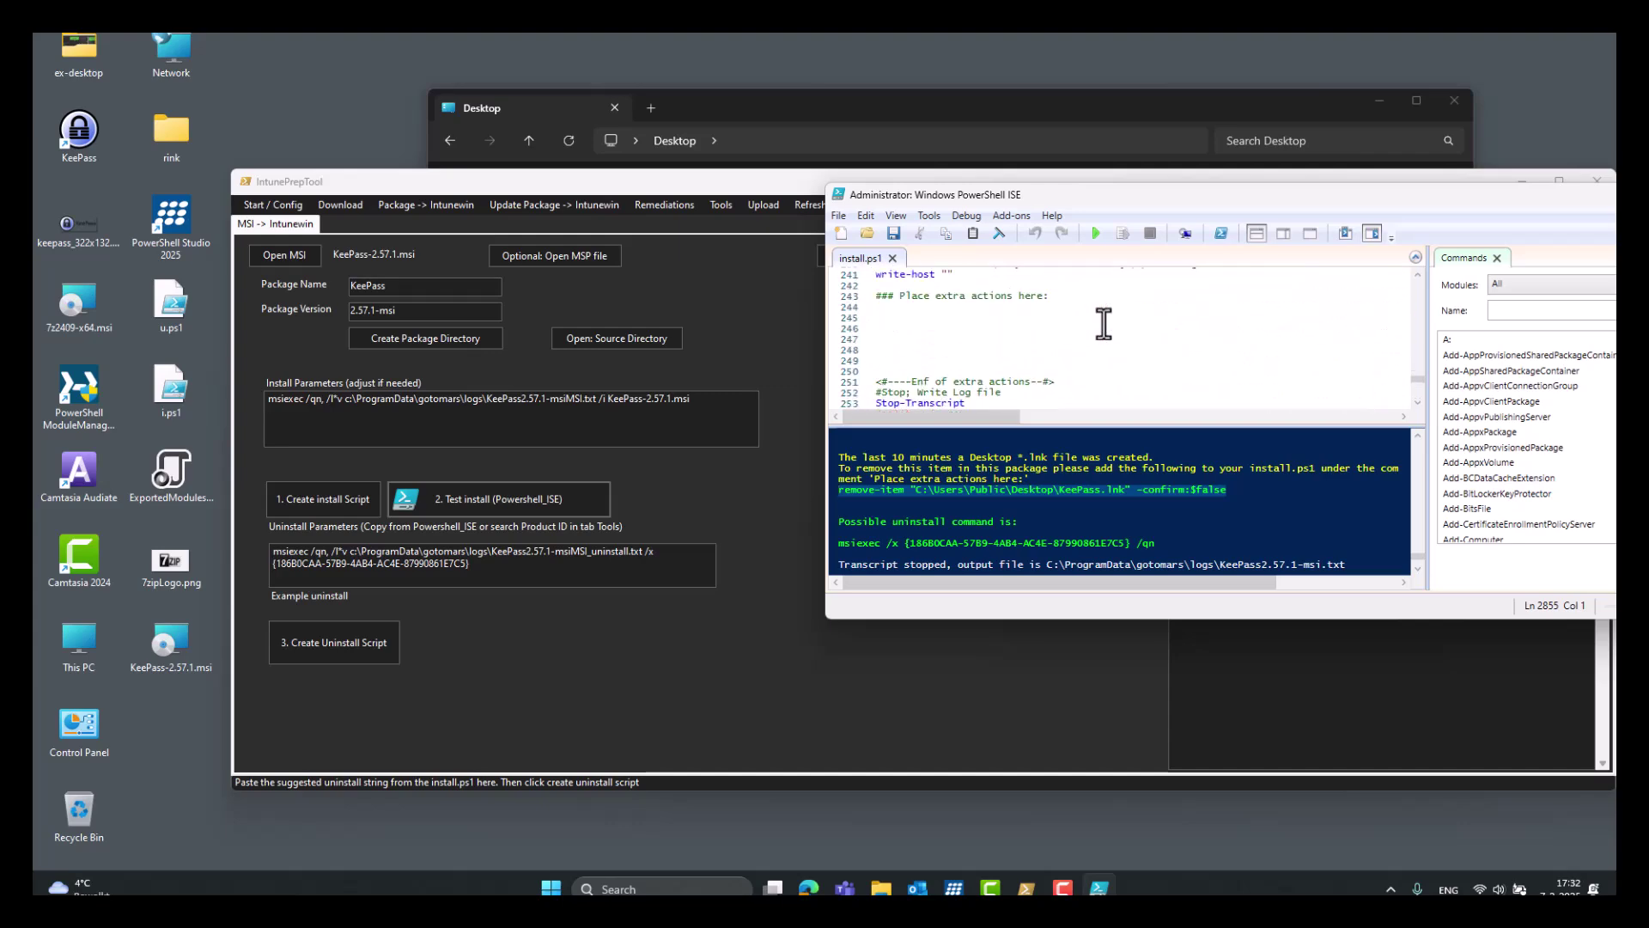
click(909, 318)
text(remove-item "C:\Users\Public\Desktop\KeePass.lnk" -confirm:$false)
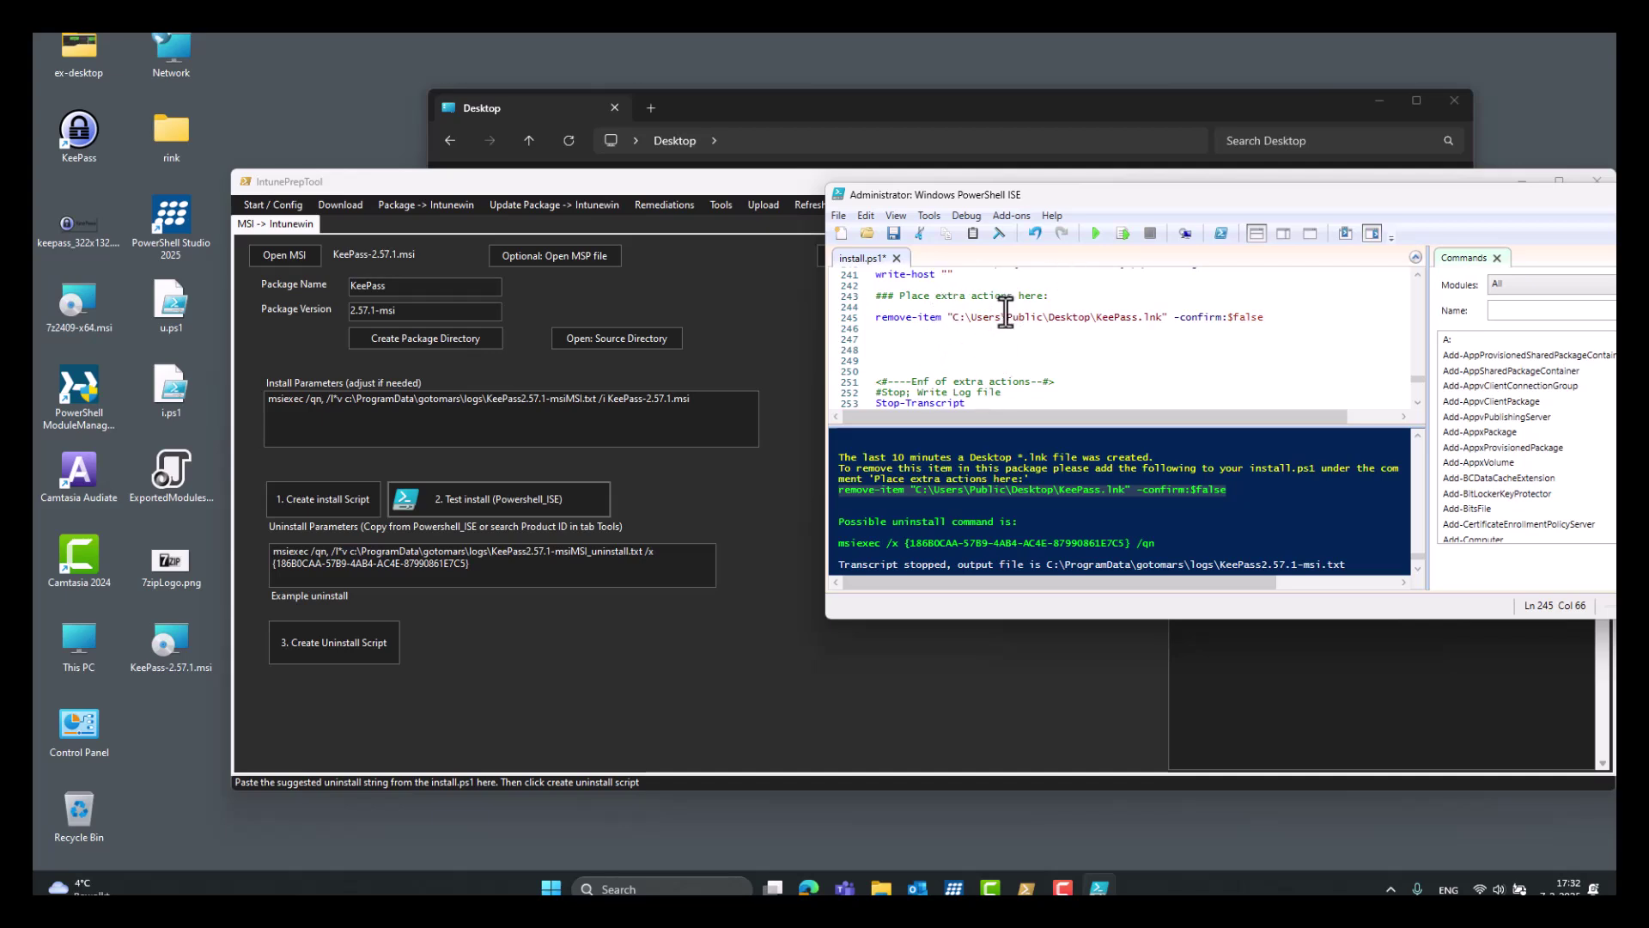
click(894, 233)
- Close PowerShell ISE to return to IntunePrepTool
drag(1393, 194, 1018, 213)
drag(984, 340, 567, 341)
click(1460, 216)
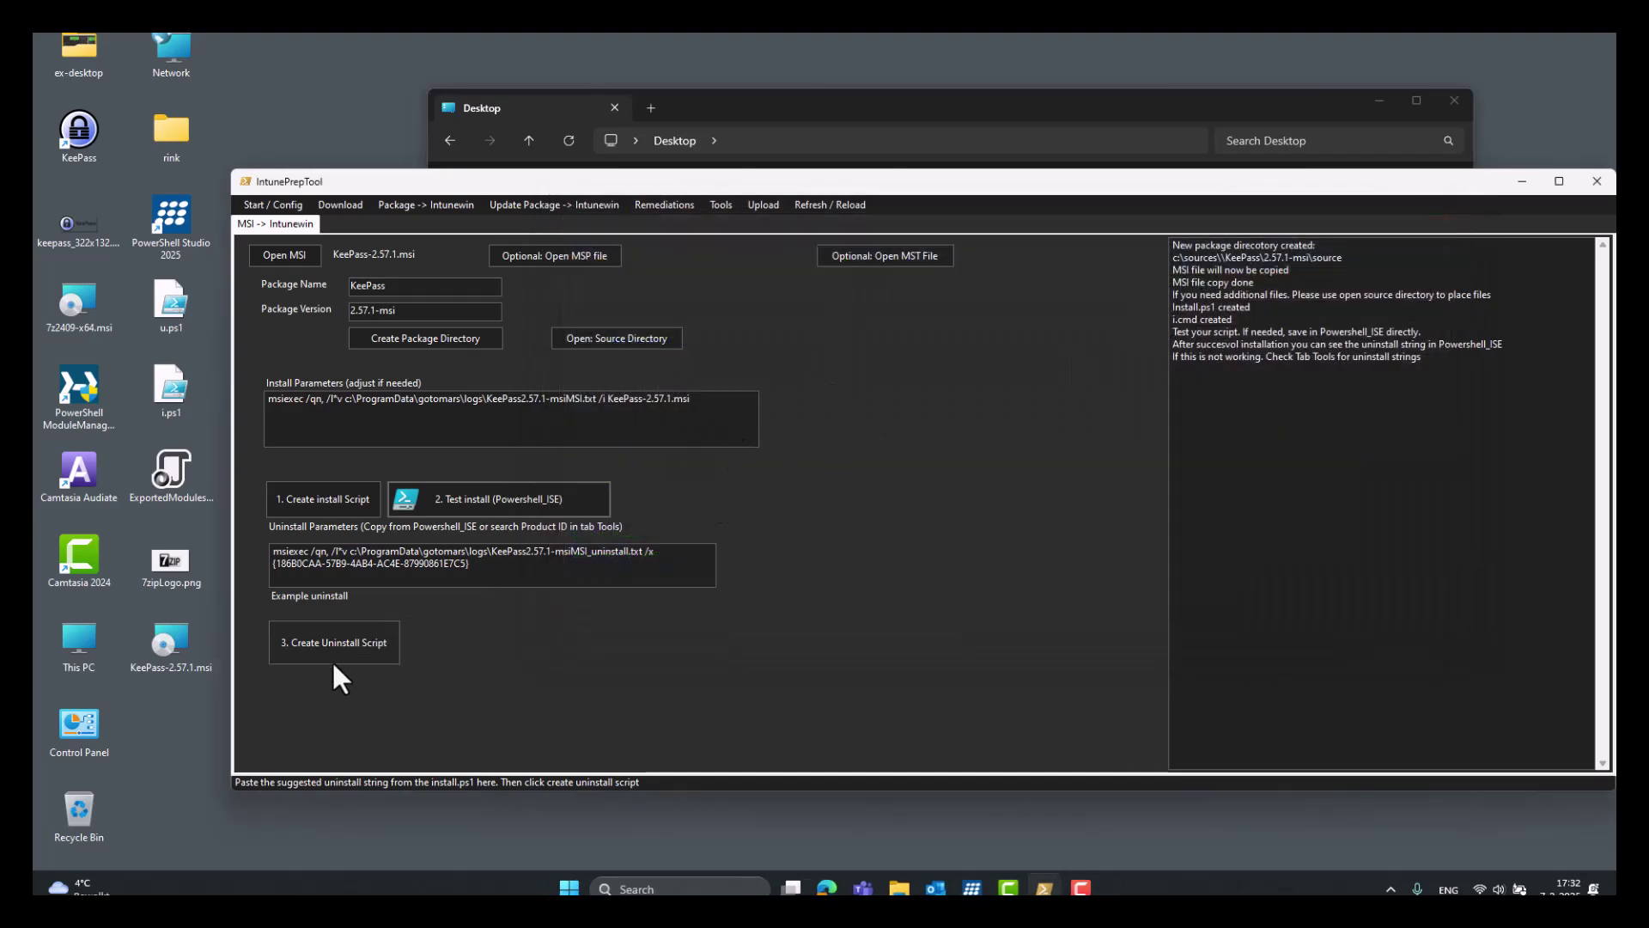
- Create uninstall.ps1 and u.cmd, run a confirmed KeePass test uninstall in ISE, then close it
click(332, 649)
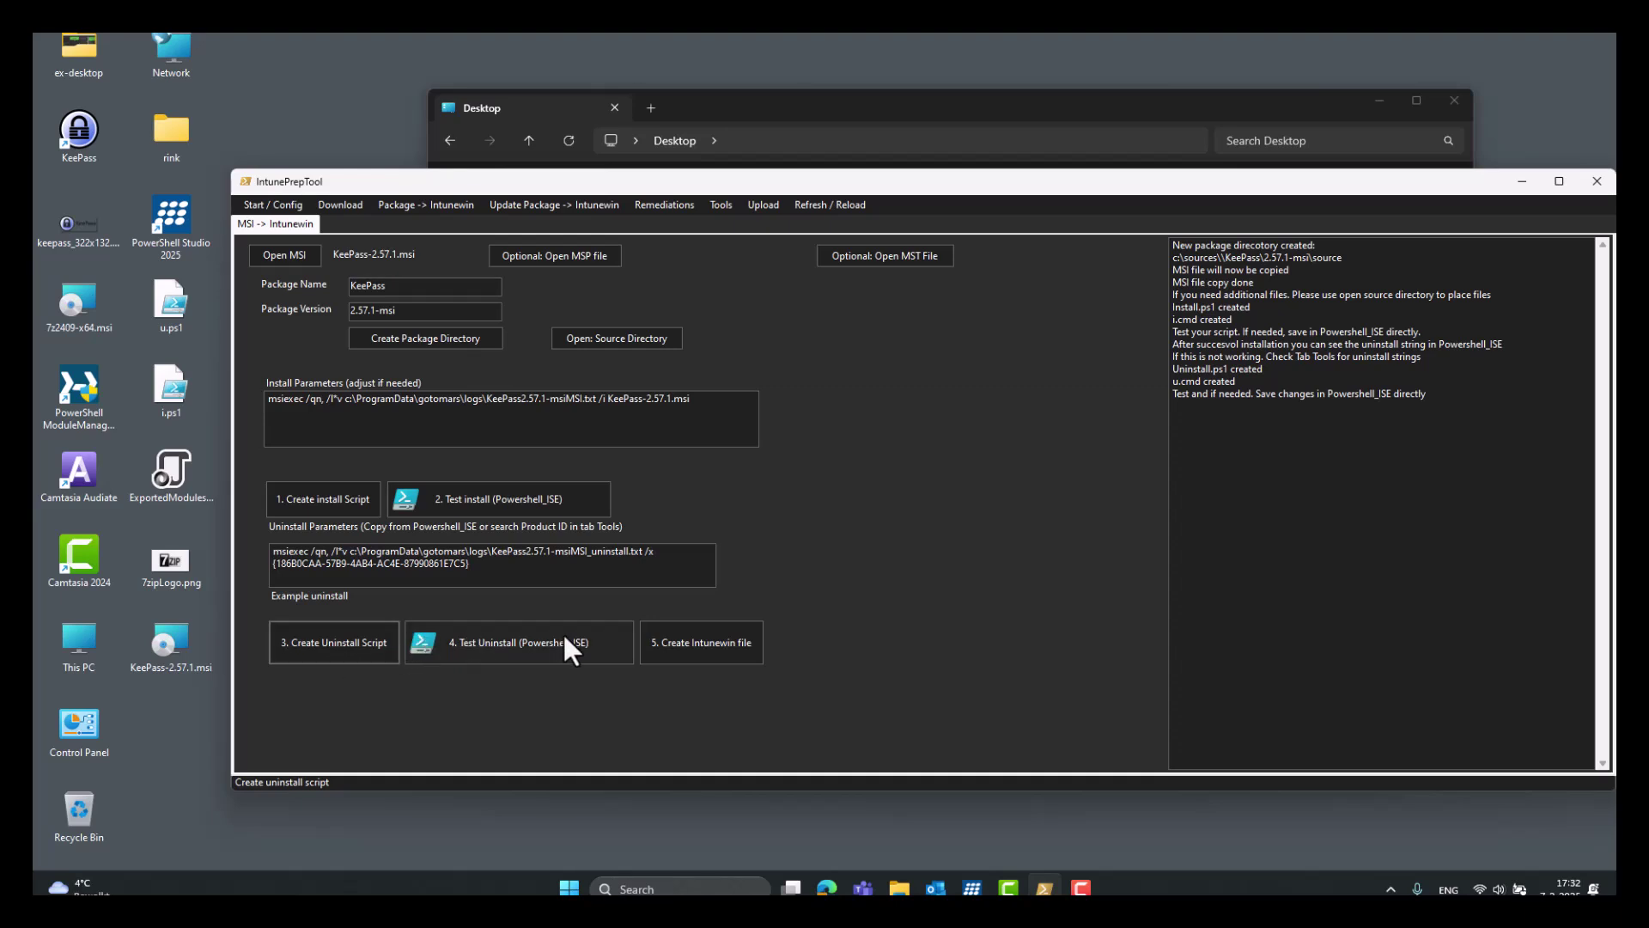
click(531, 641)
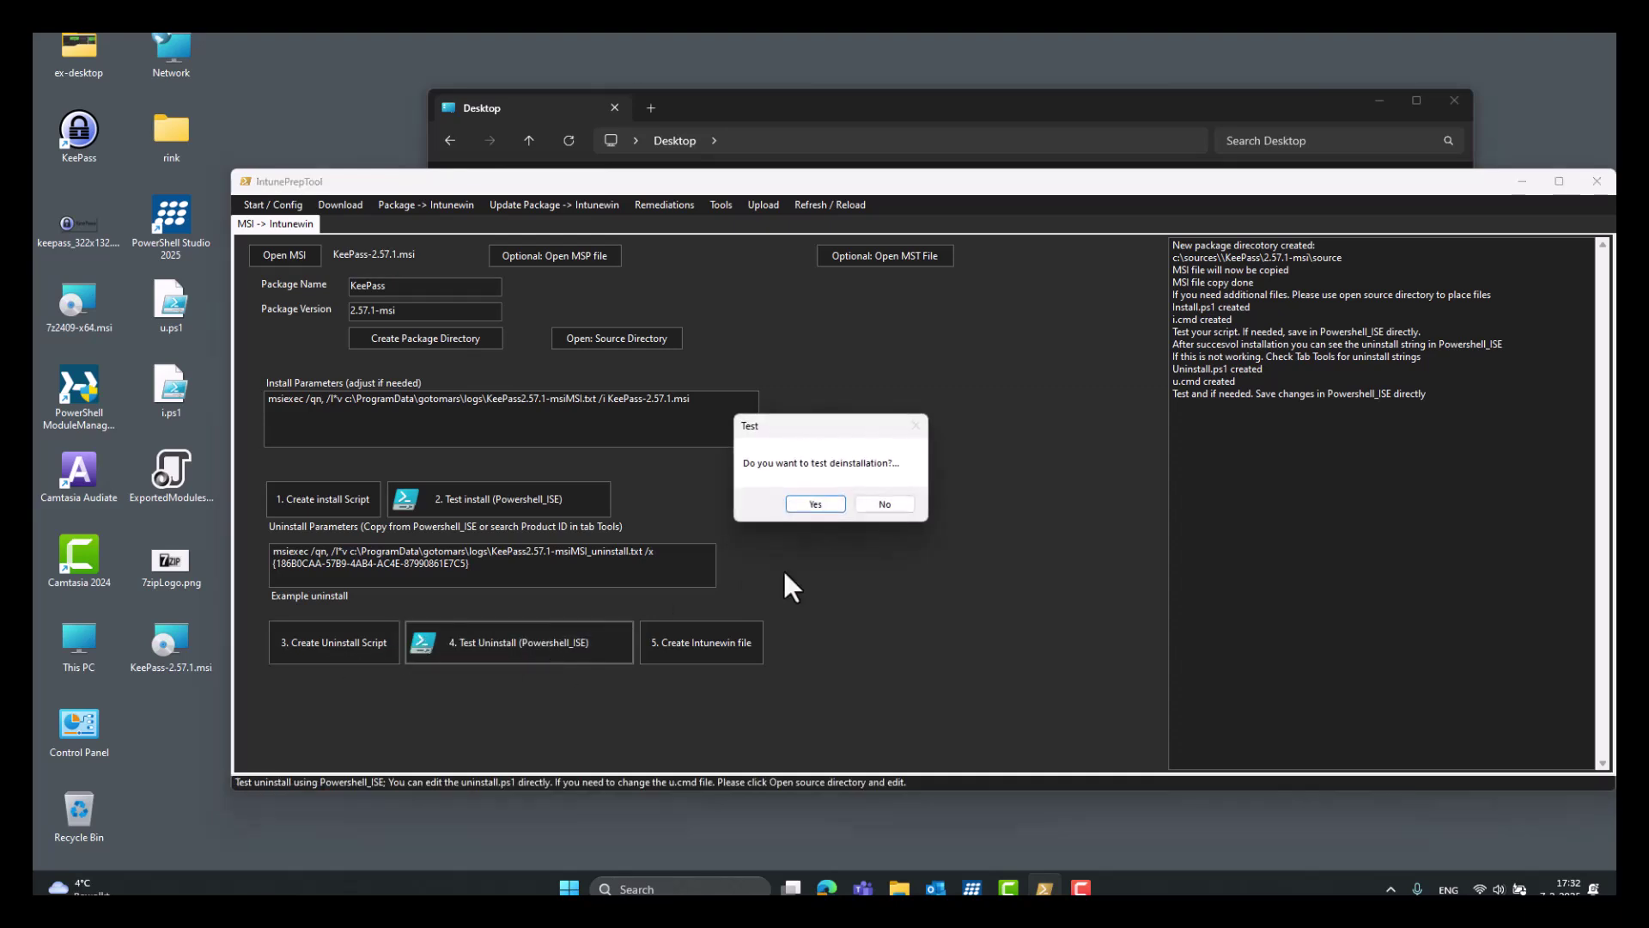
click(818, 506)
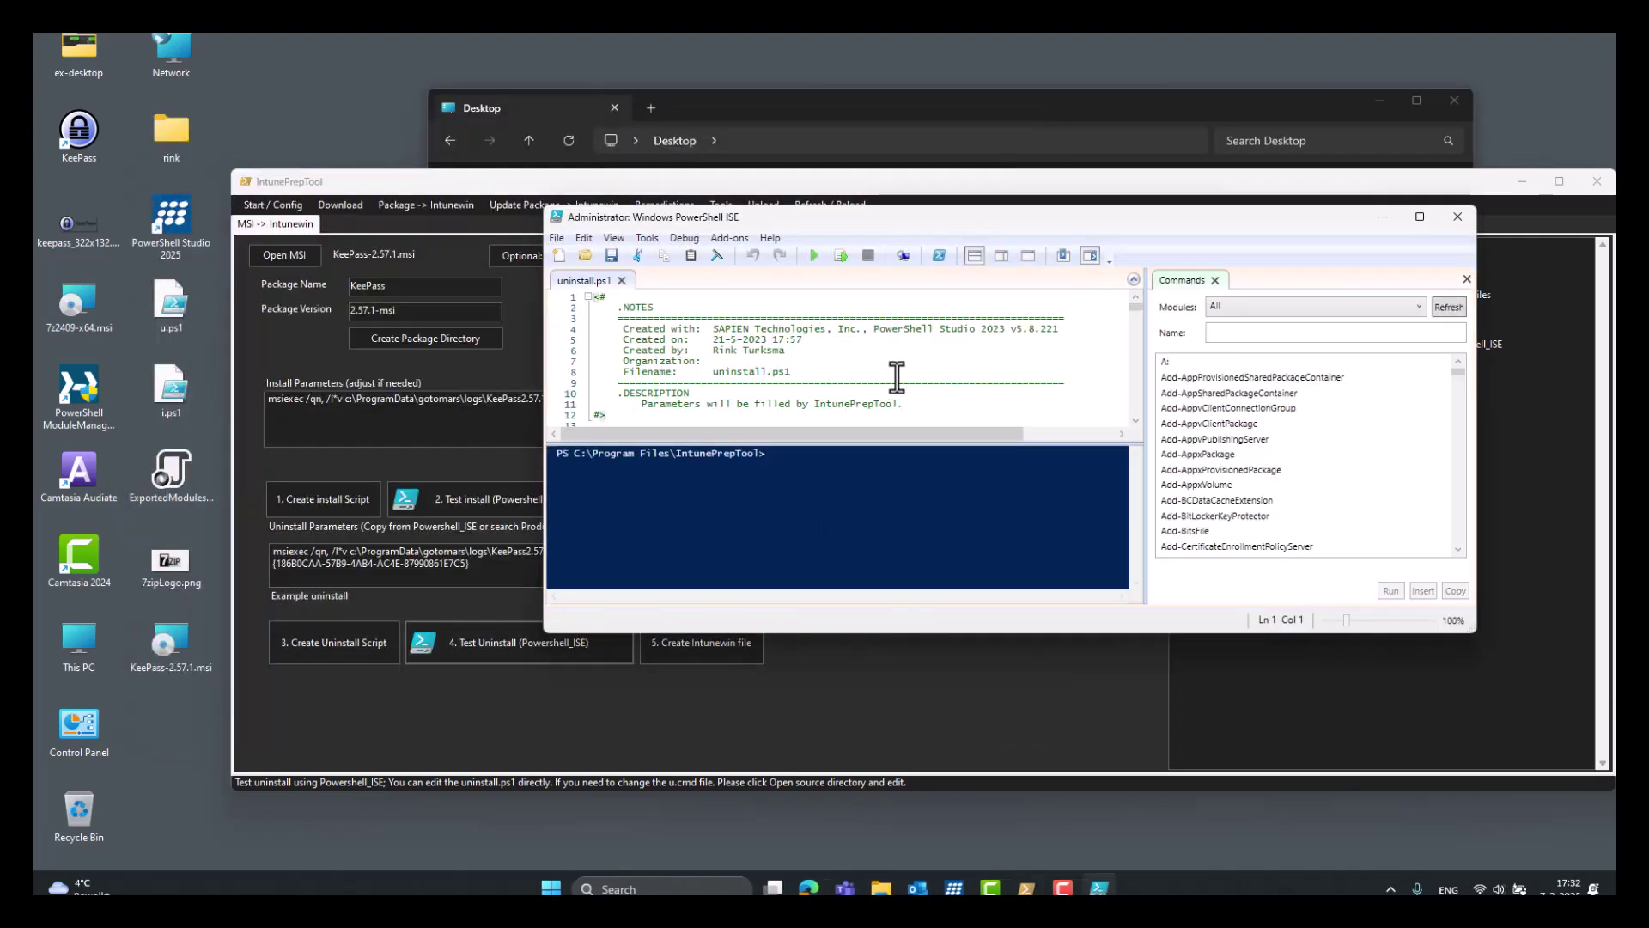
click(814, 265)
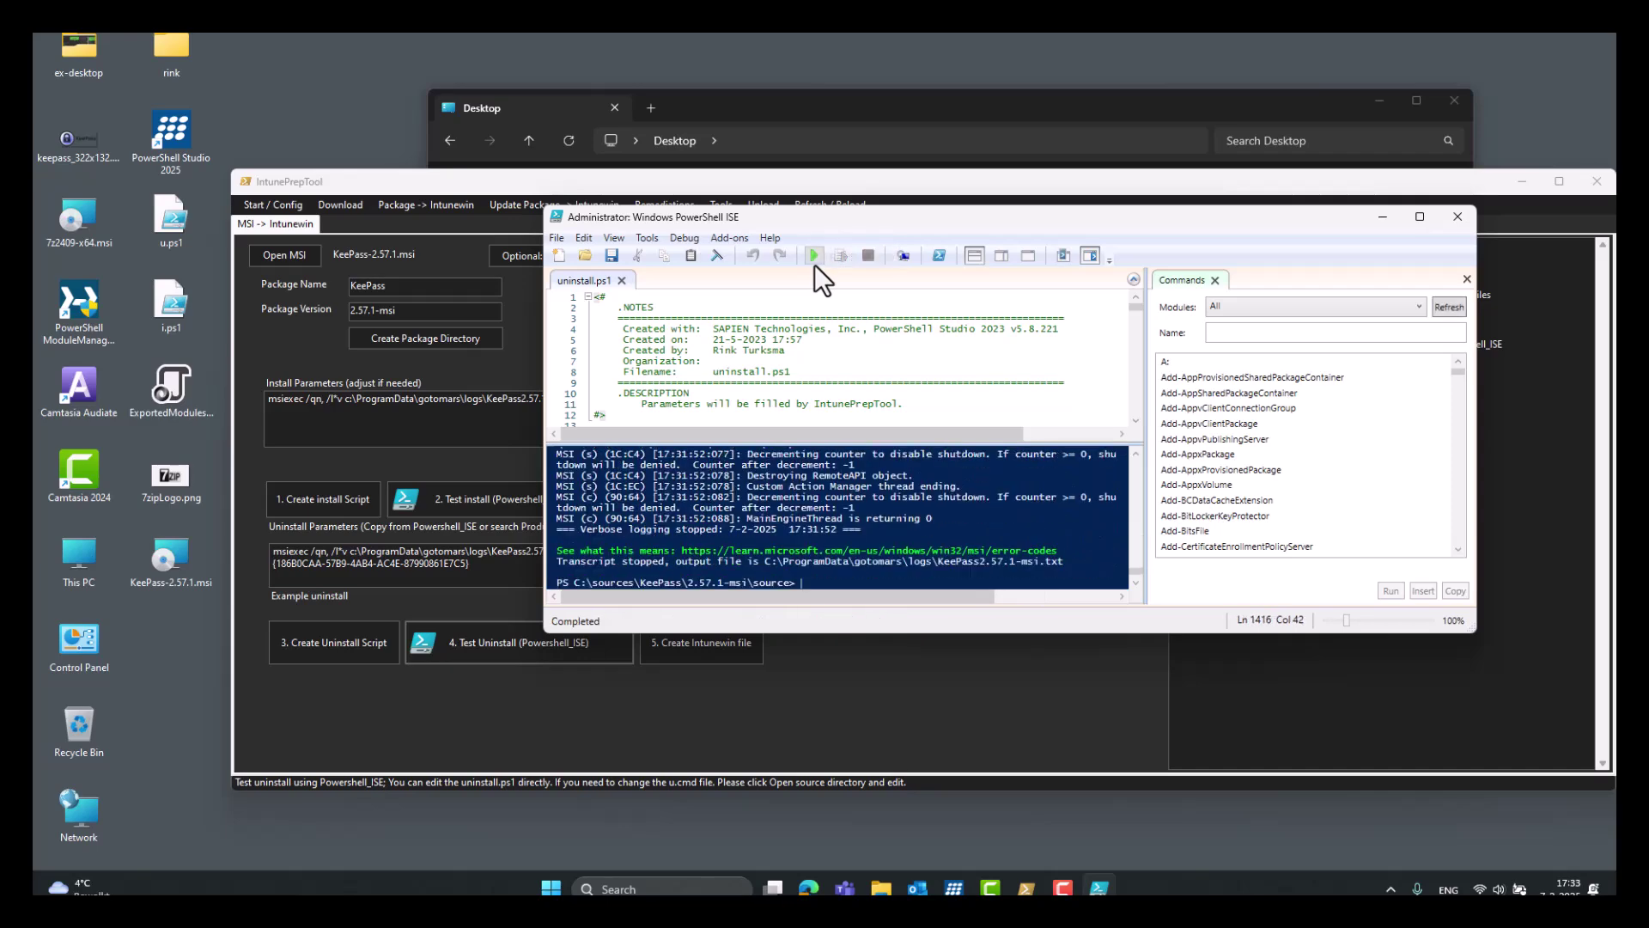
click(1462, 217)
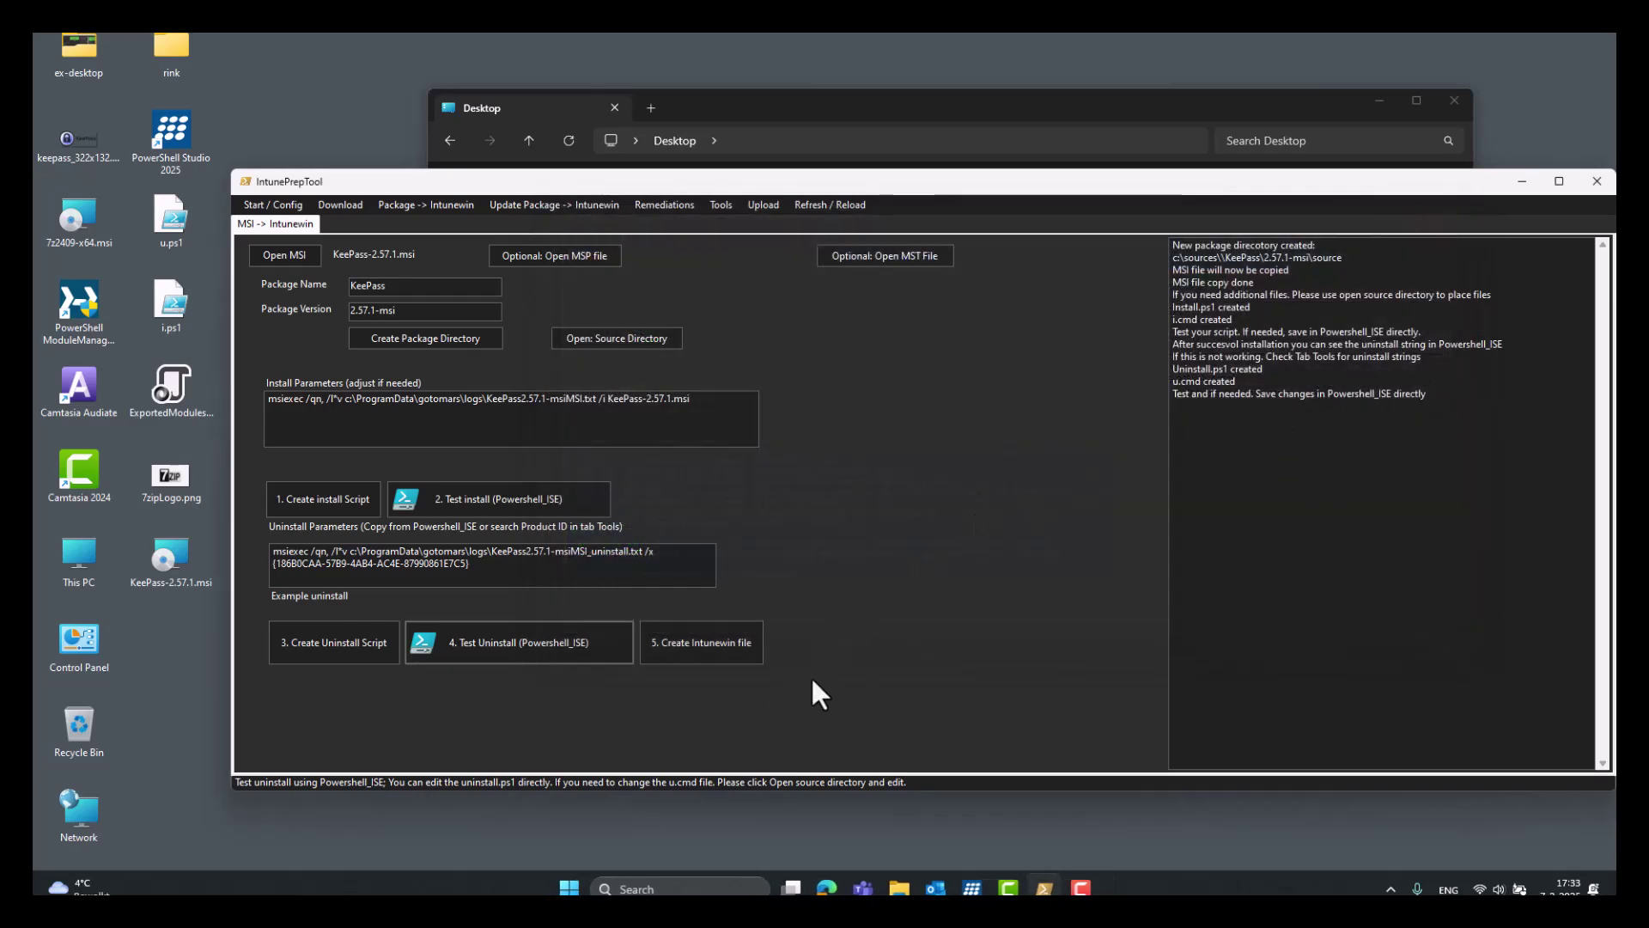
- Build KeePass.intunewin and review the log's install, uninstall, detection and config.csv entries
click(718, 648)
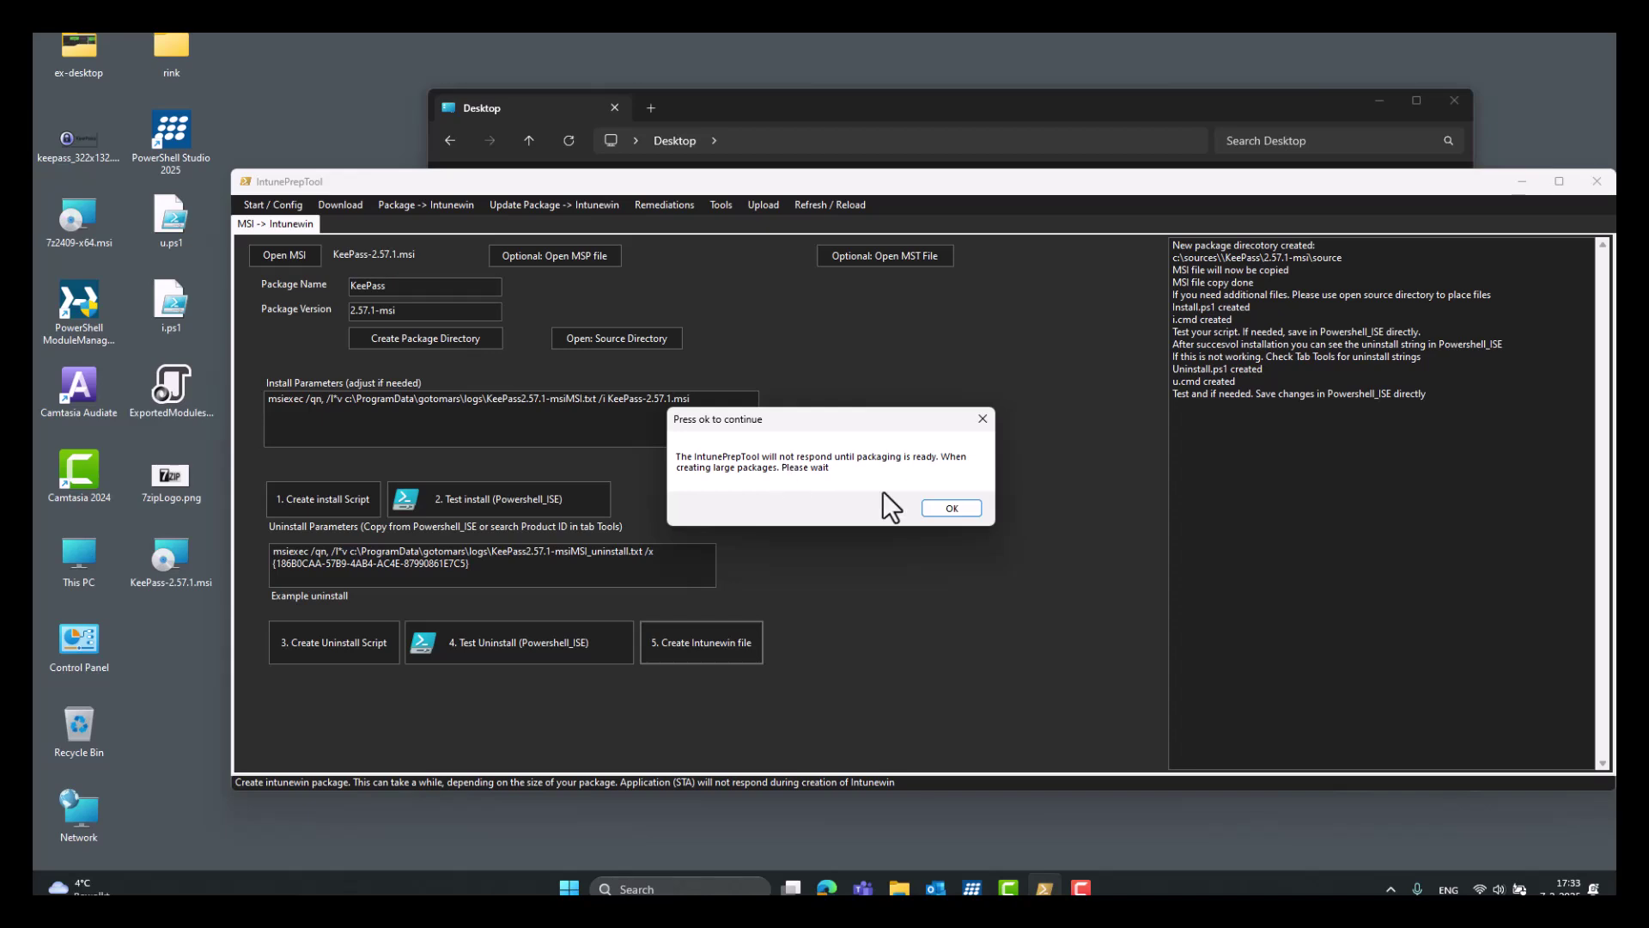
click(949, 508)
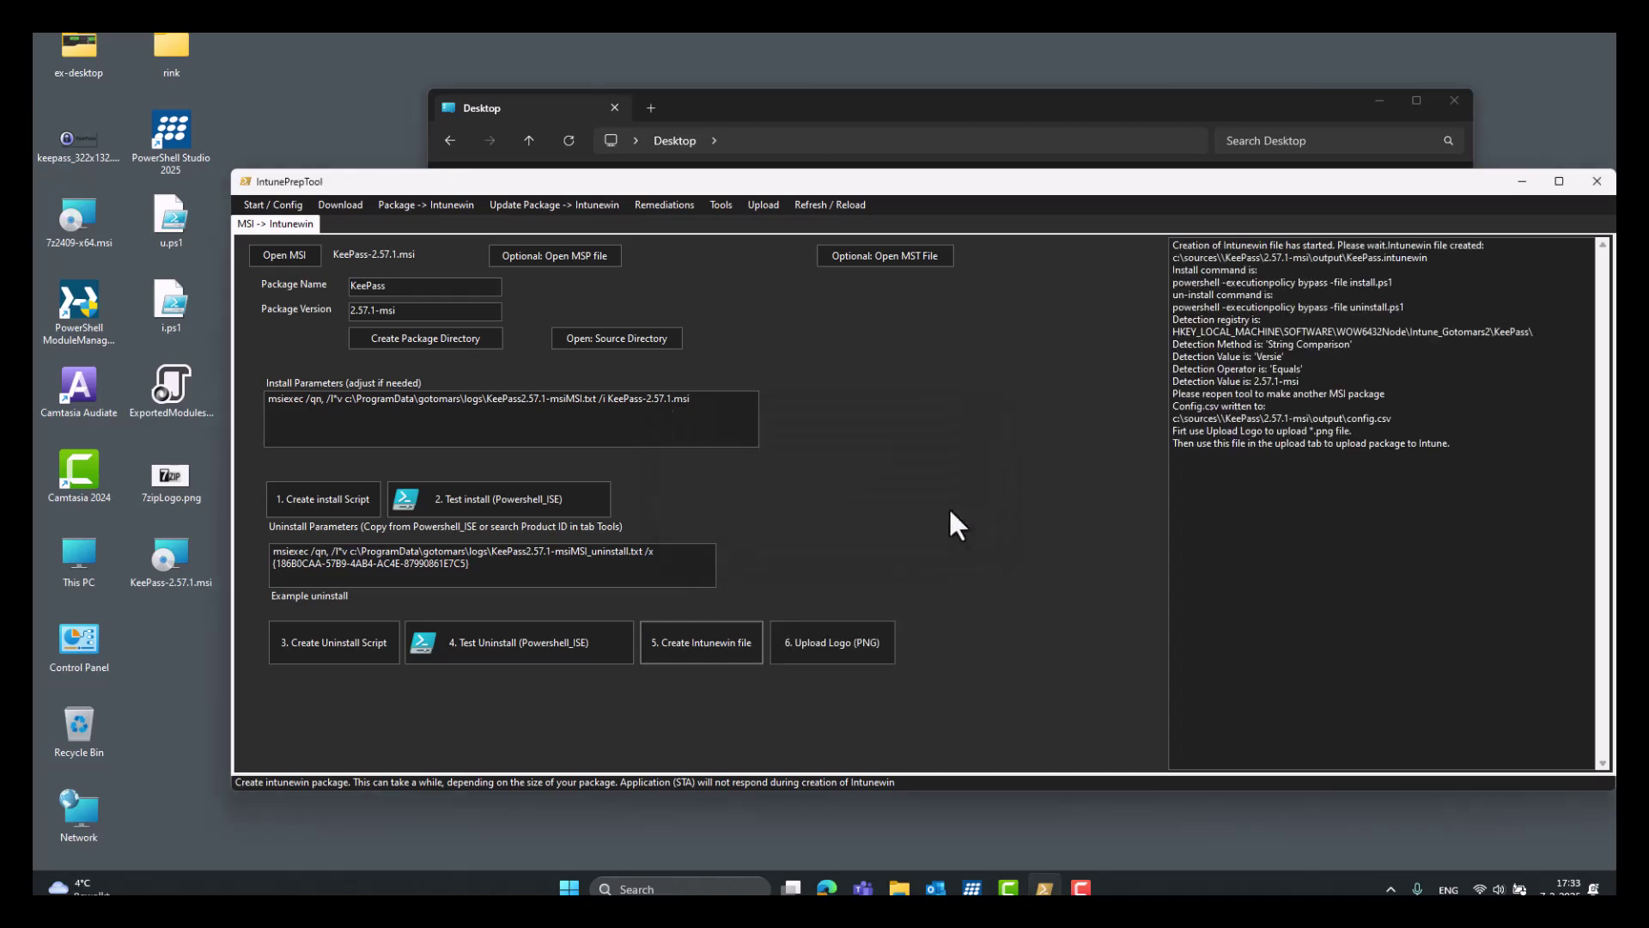
drag(1497, 464, 1146, 237)
click(1269, 284)
drag(1421, 288, 1170, 284)
drag(1409, 306, 1169, 308)
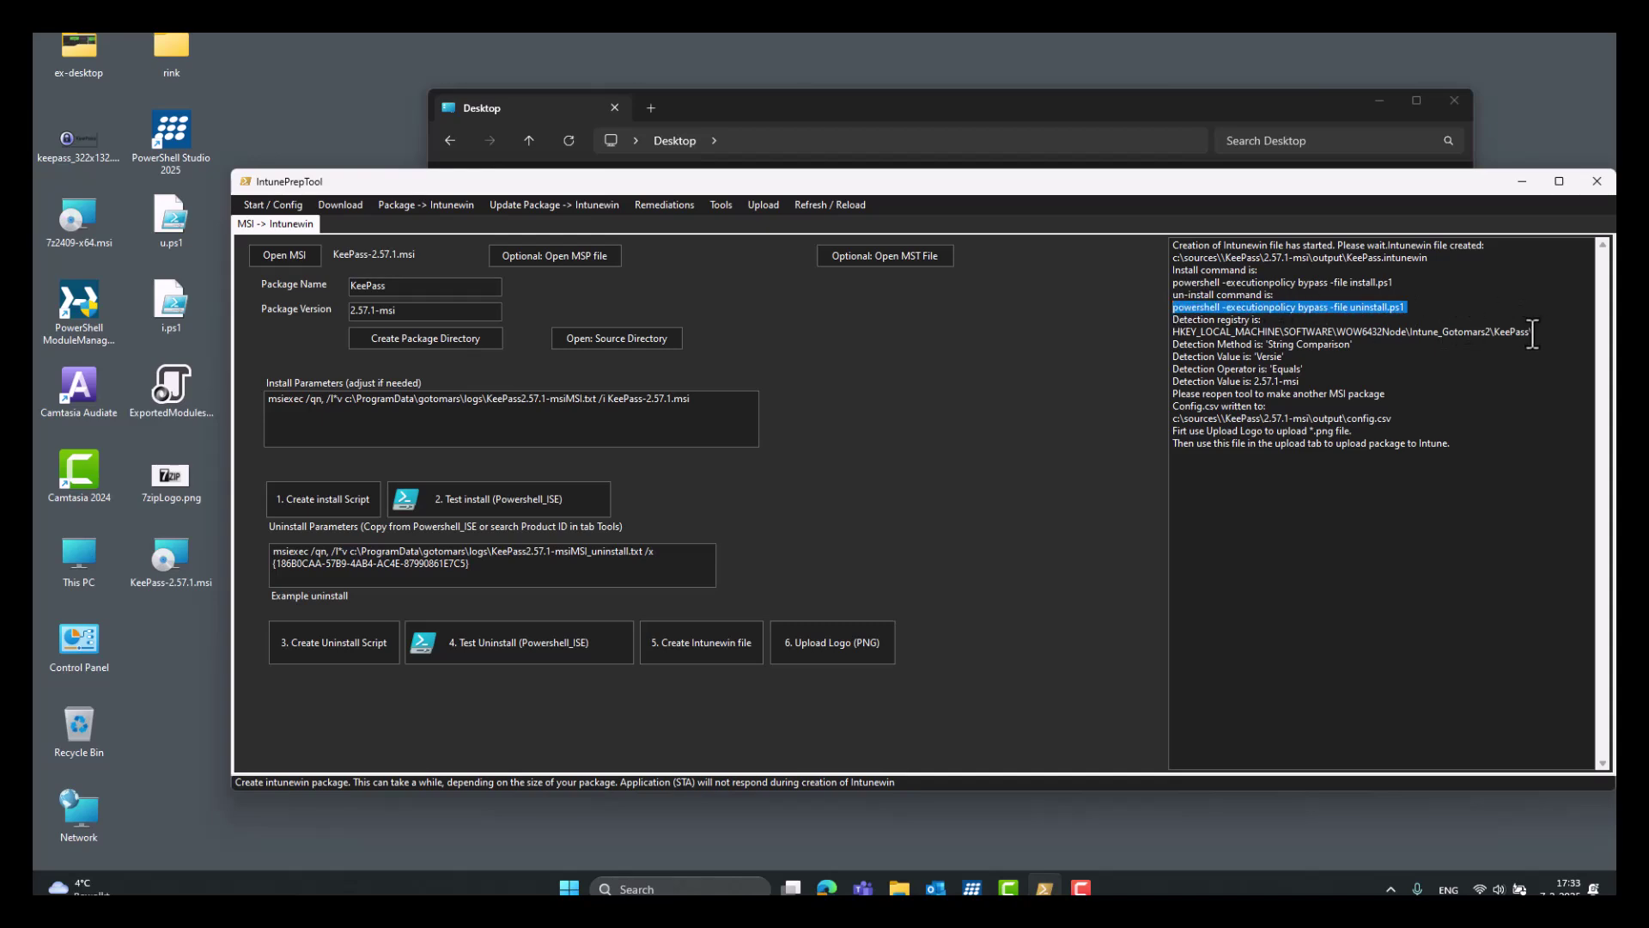
drag(1537, 331, 1163, 331)
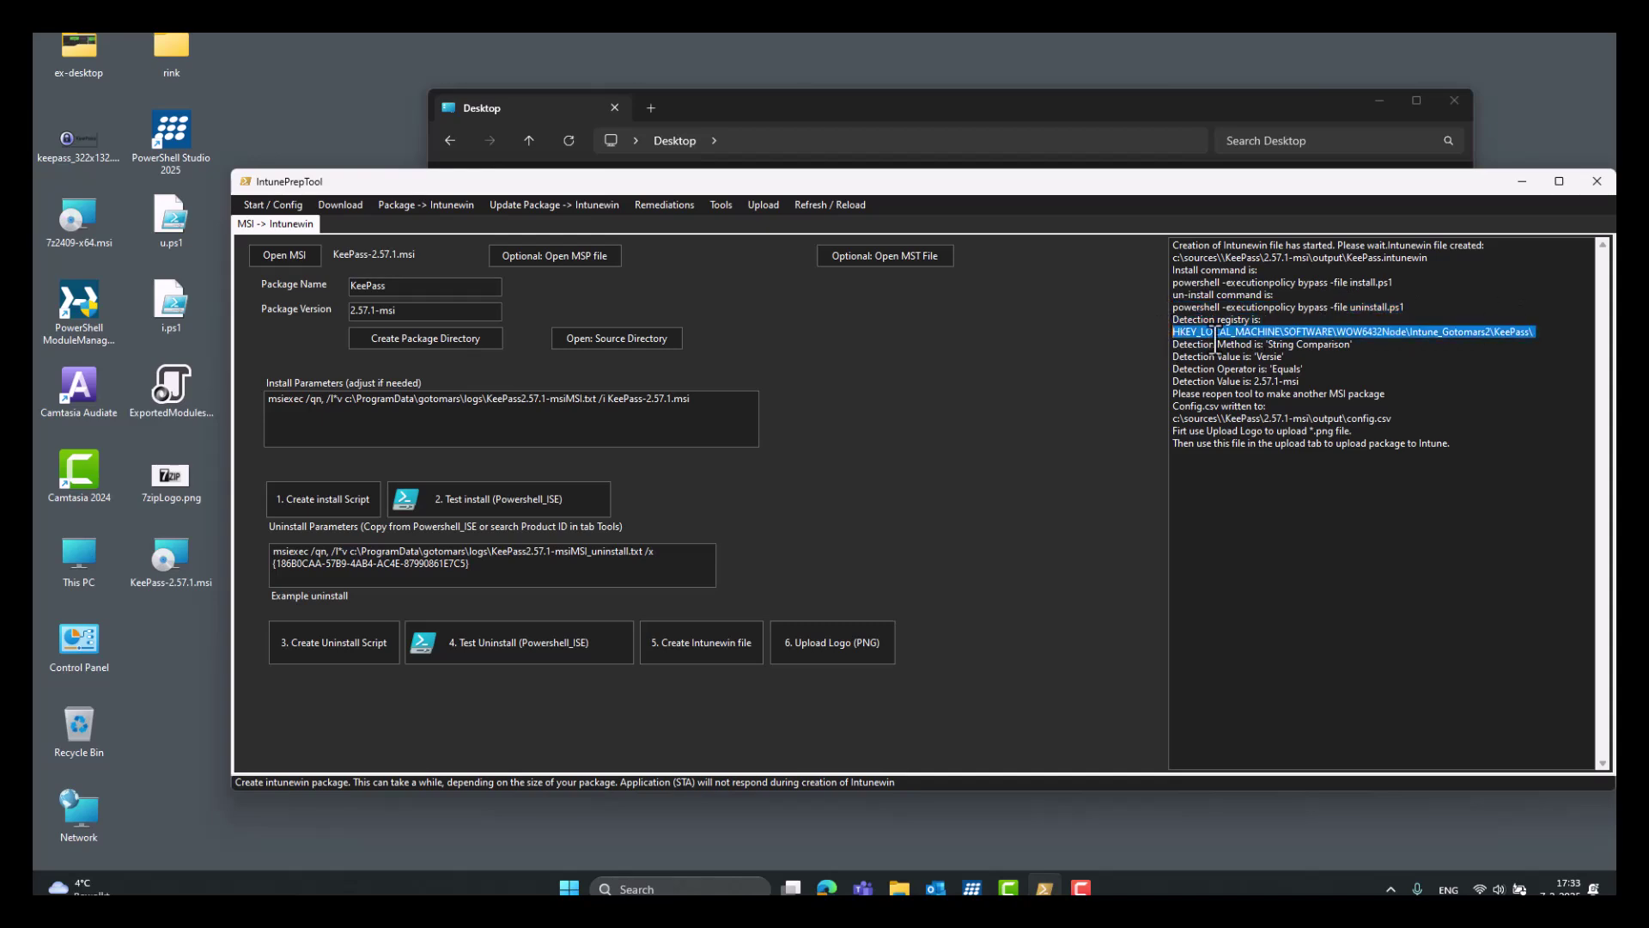
drag(1289, 356, 1164, 359)
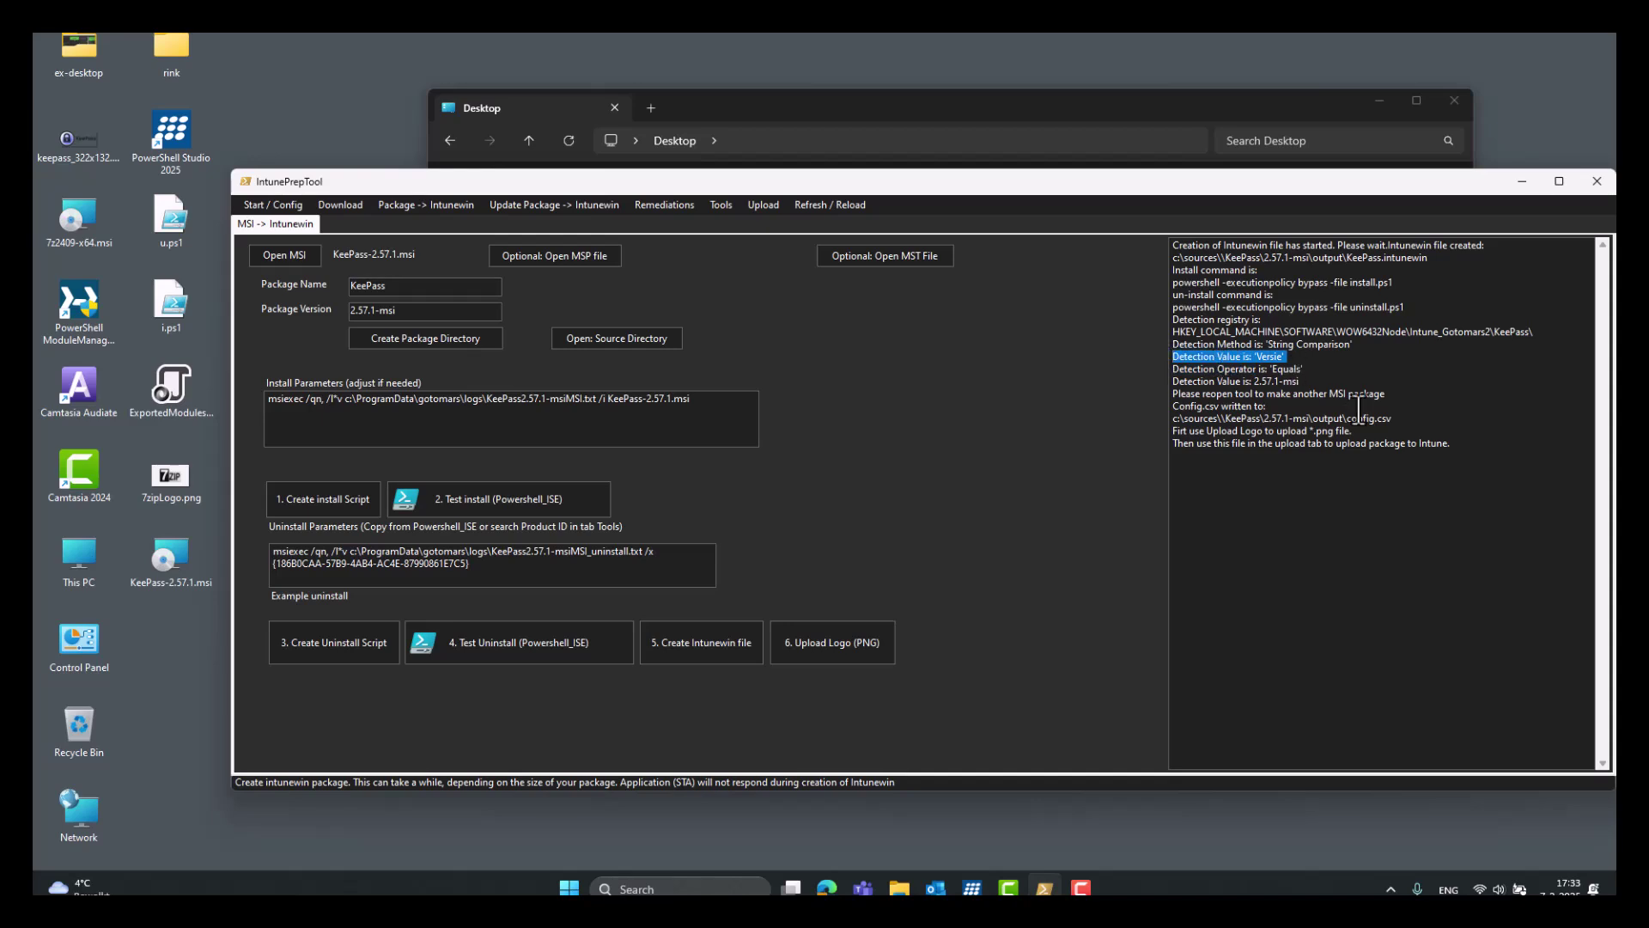
drag(1413, 418, 1168, 420)
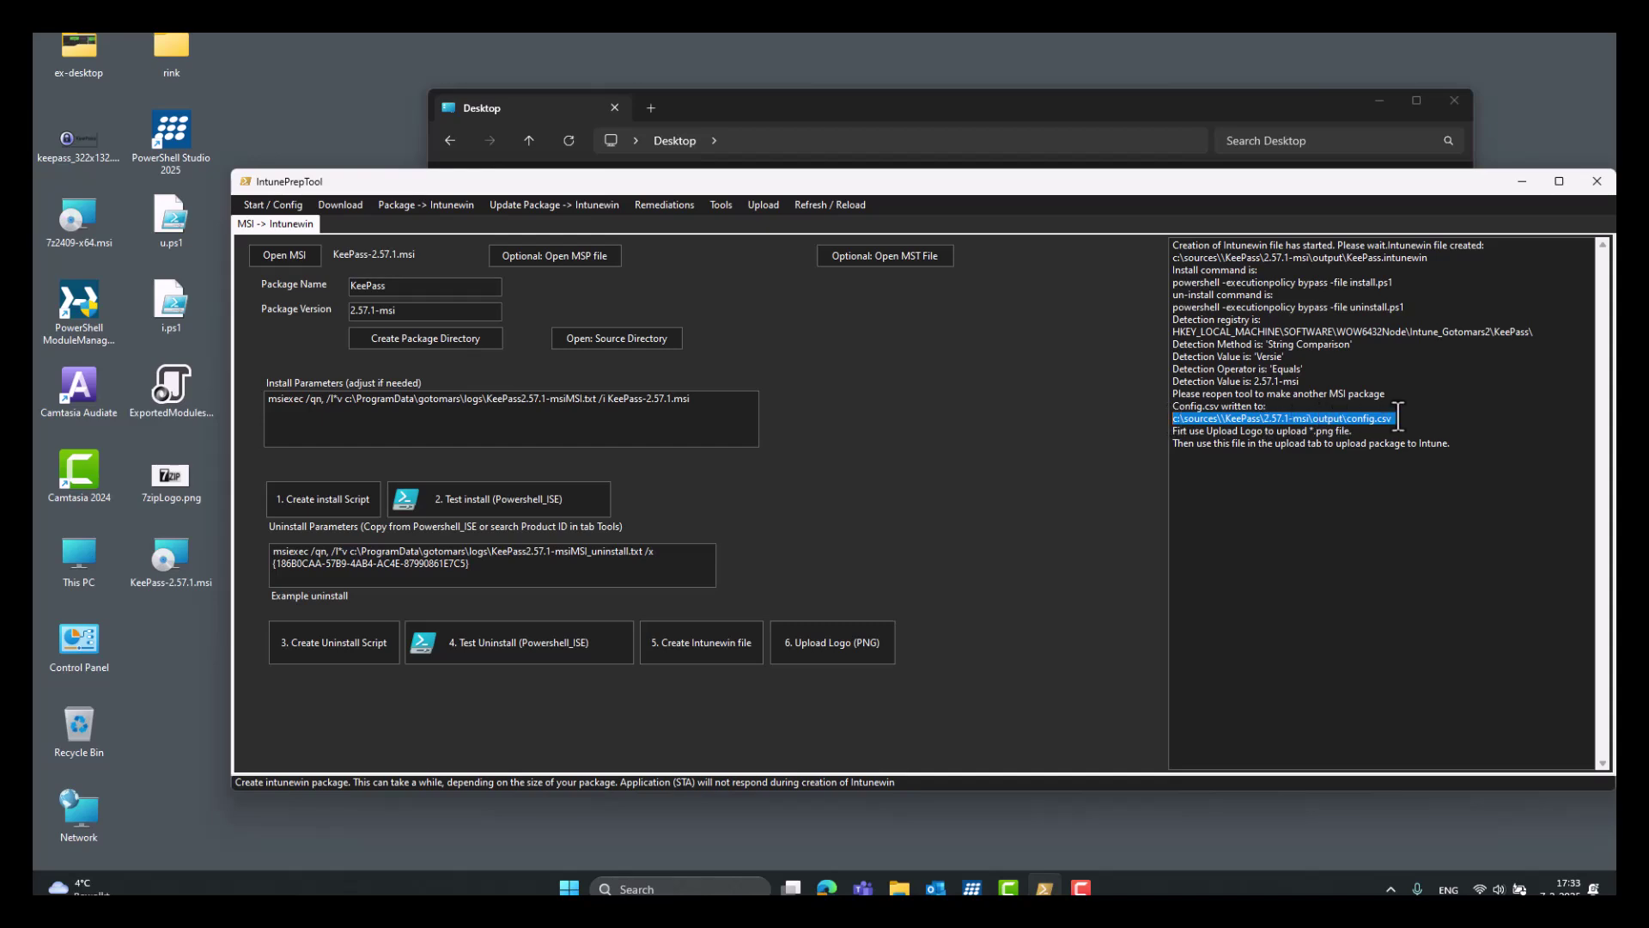
- Add the keepass PNG as Logo.PNG in the package output folder
click(849, 647)
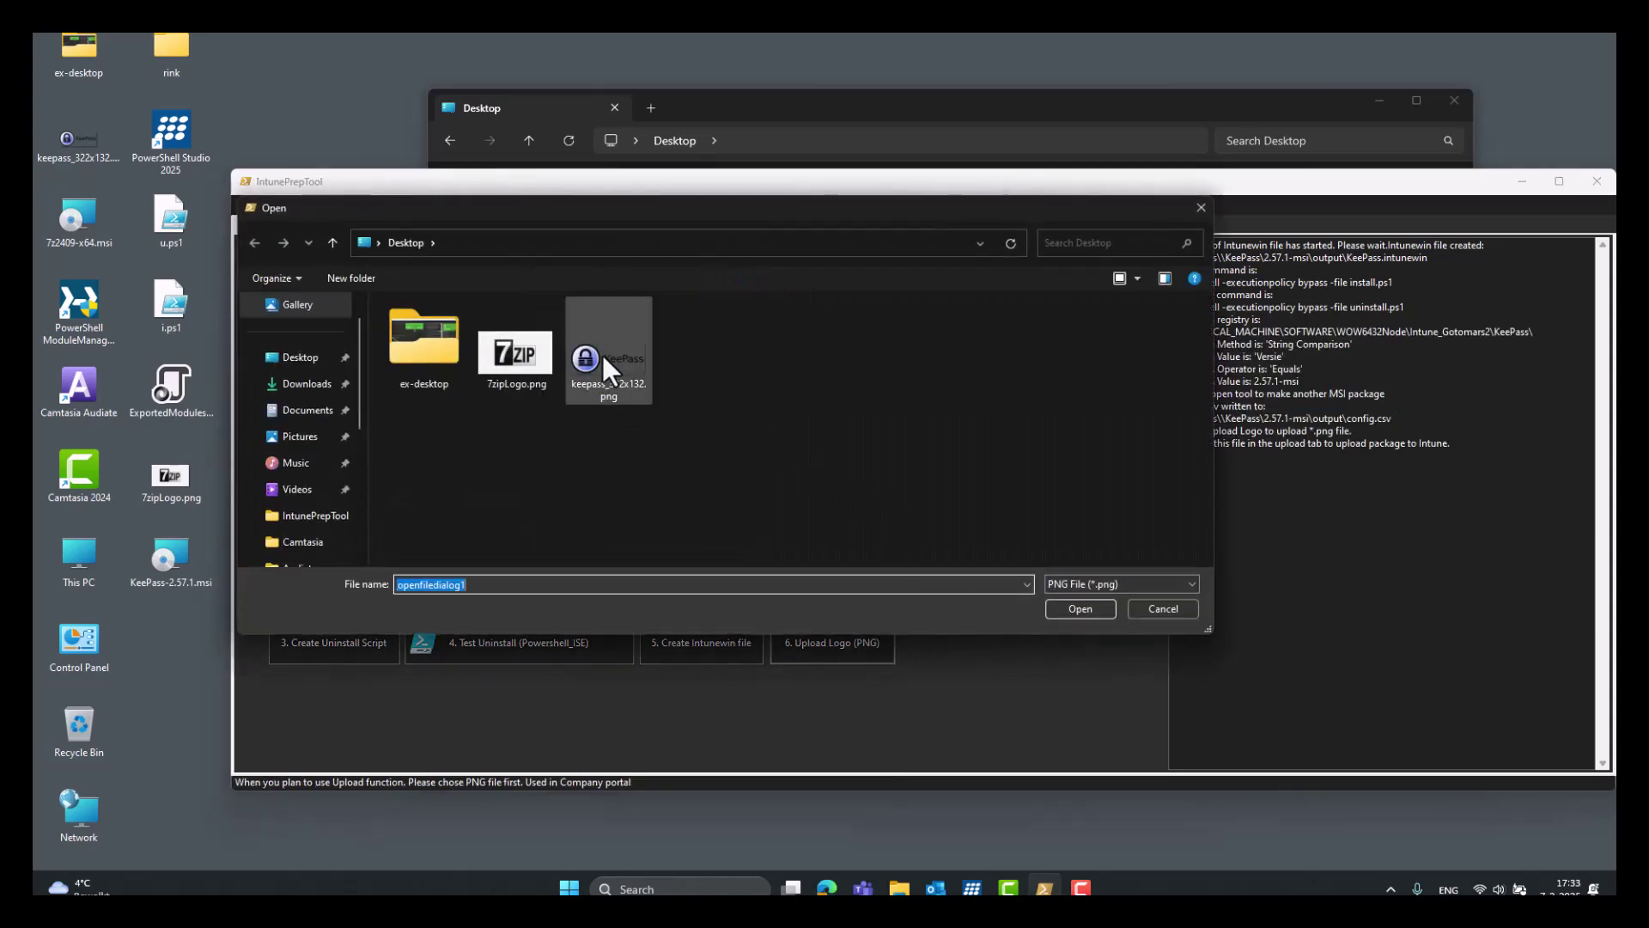
double_click(601, 354)
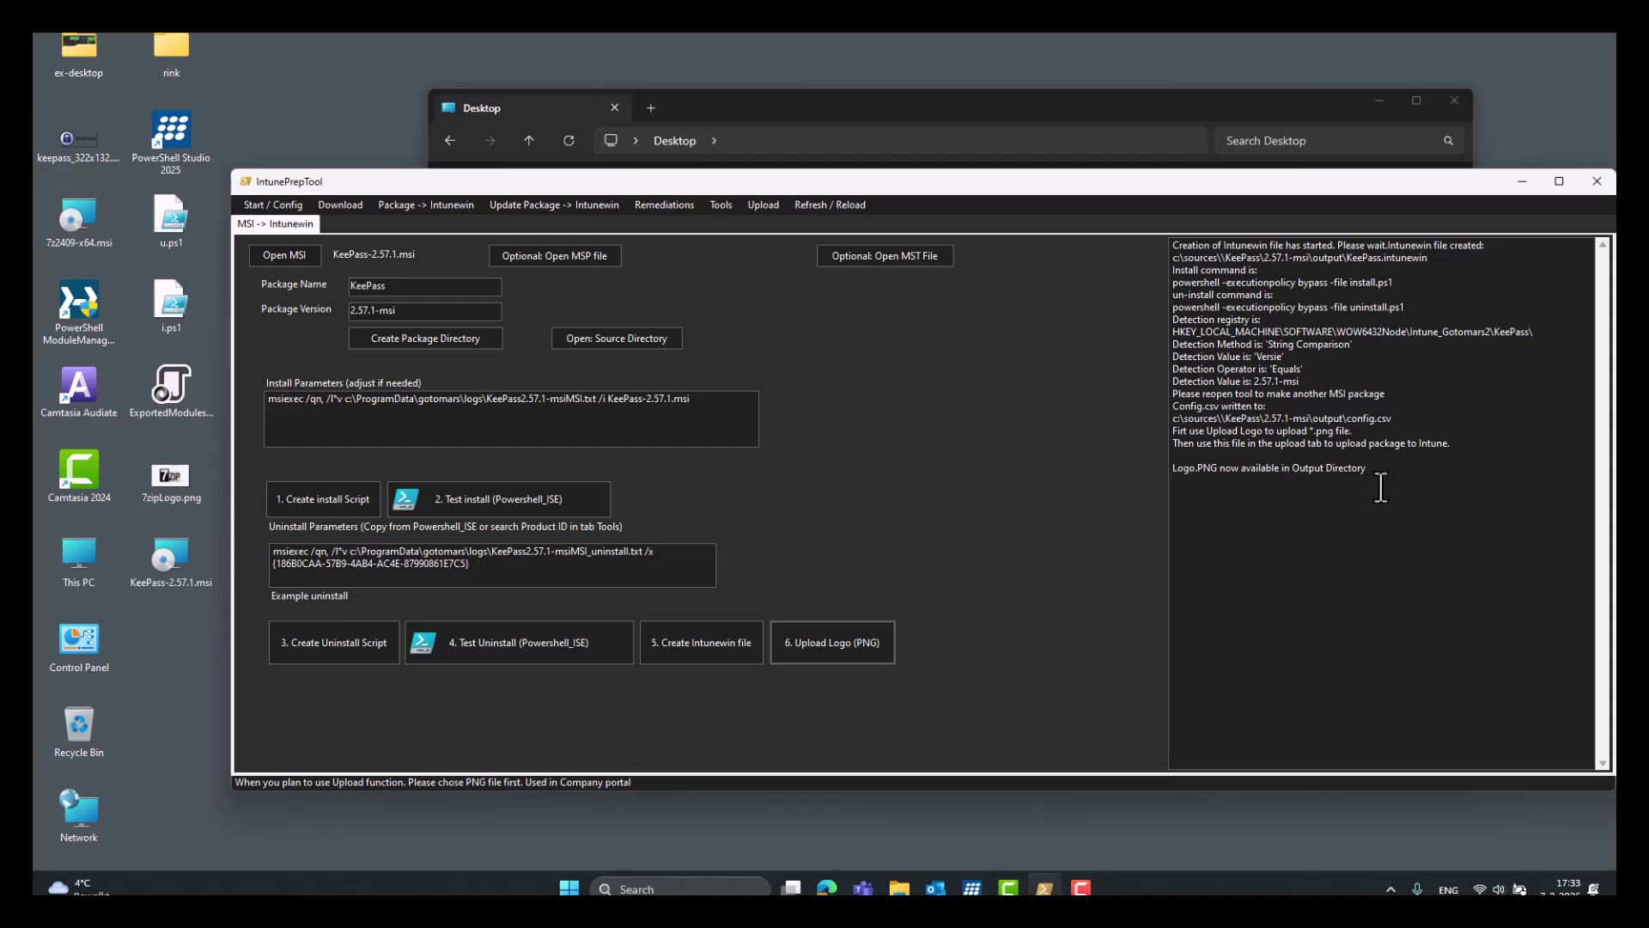
drag(1380, 487, 1155, 235)
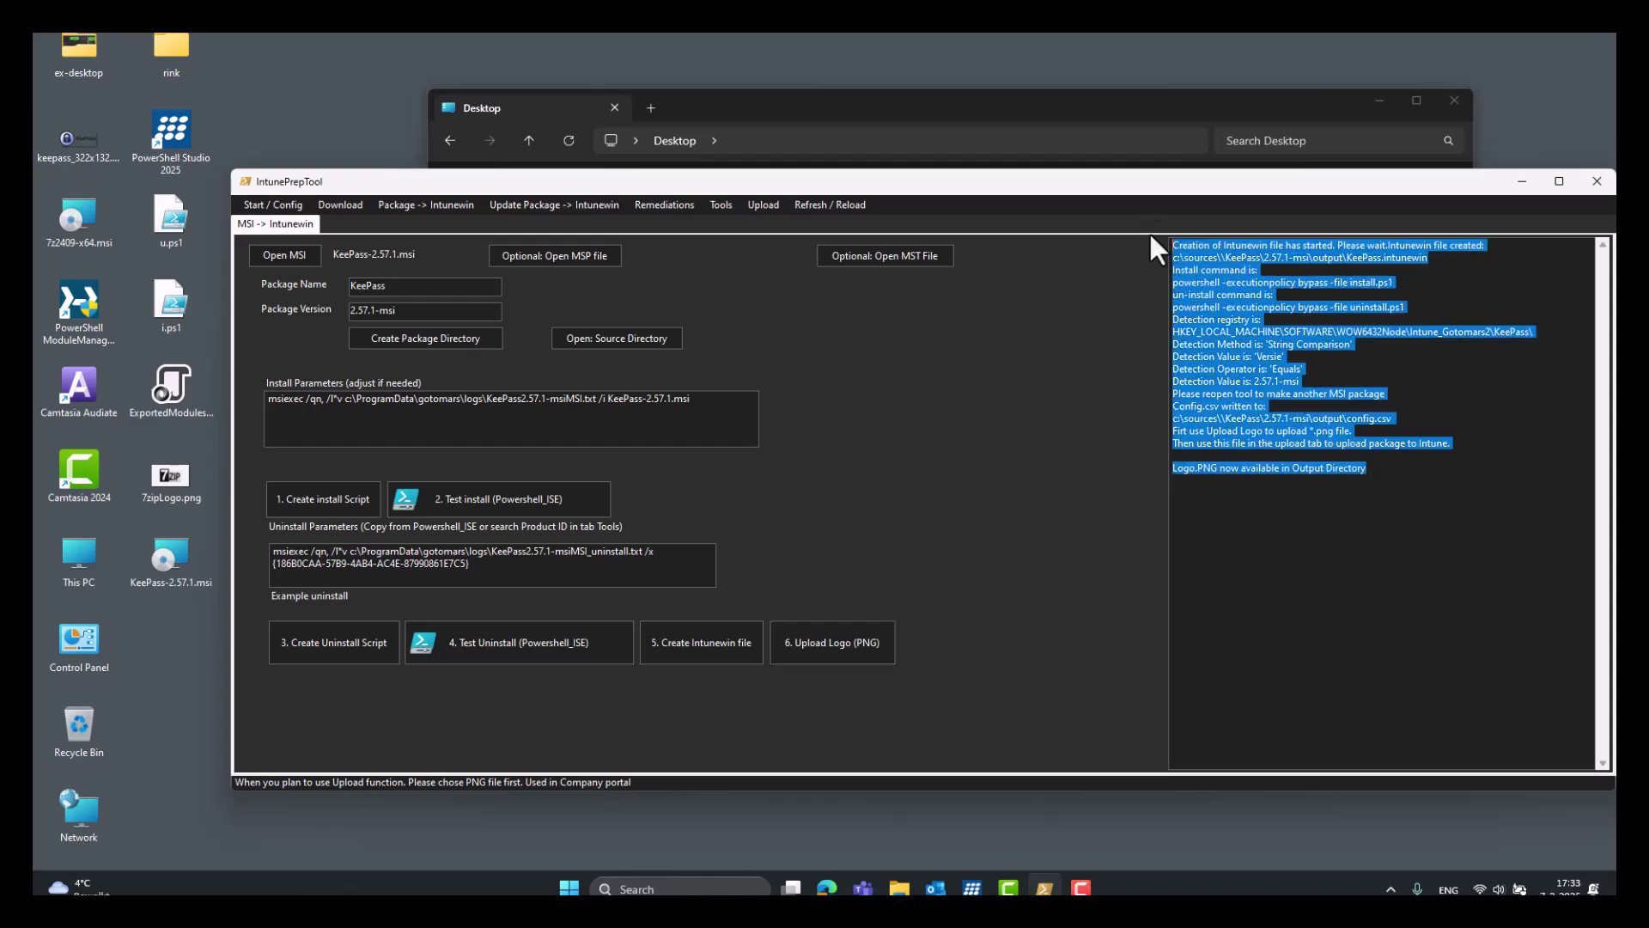
- Load config.csv from c:\sources\KeePass\2.57.1-msi\output into the upload form
click(763, 206)
click(780, 225)
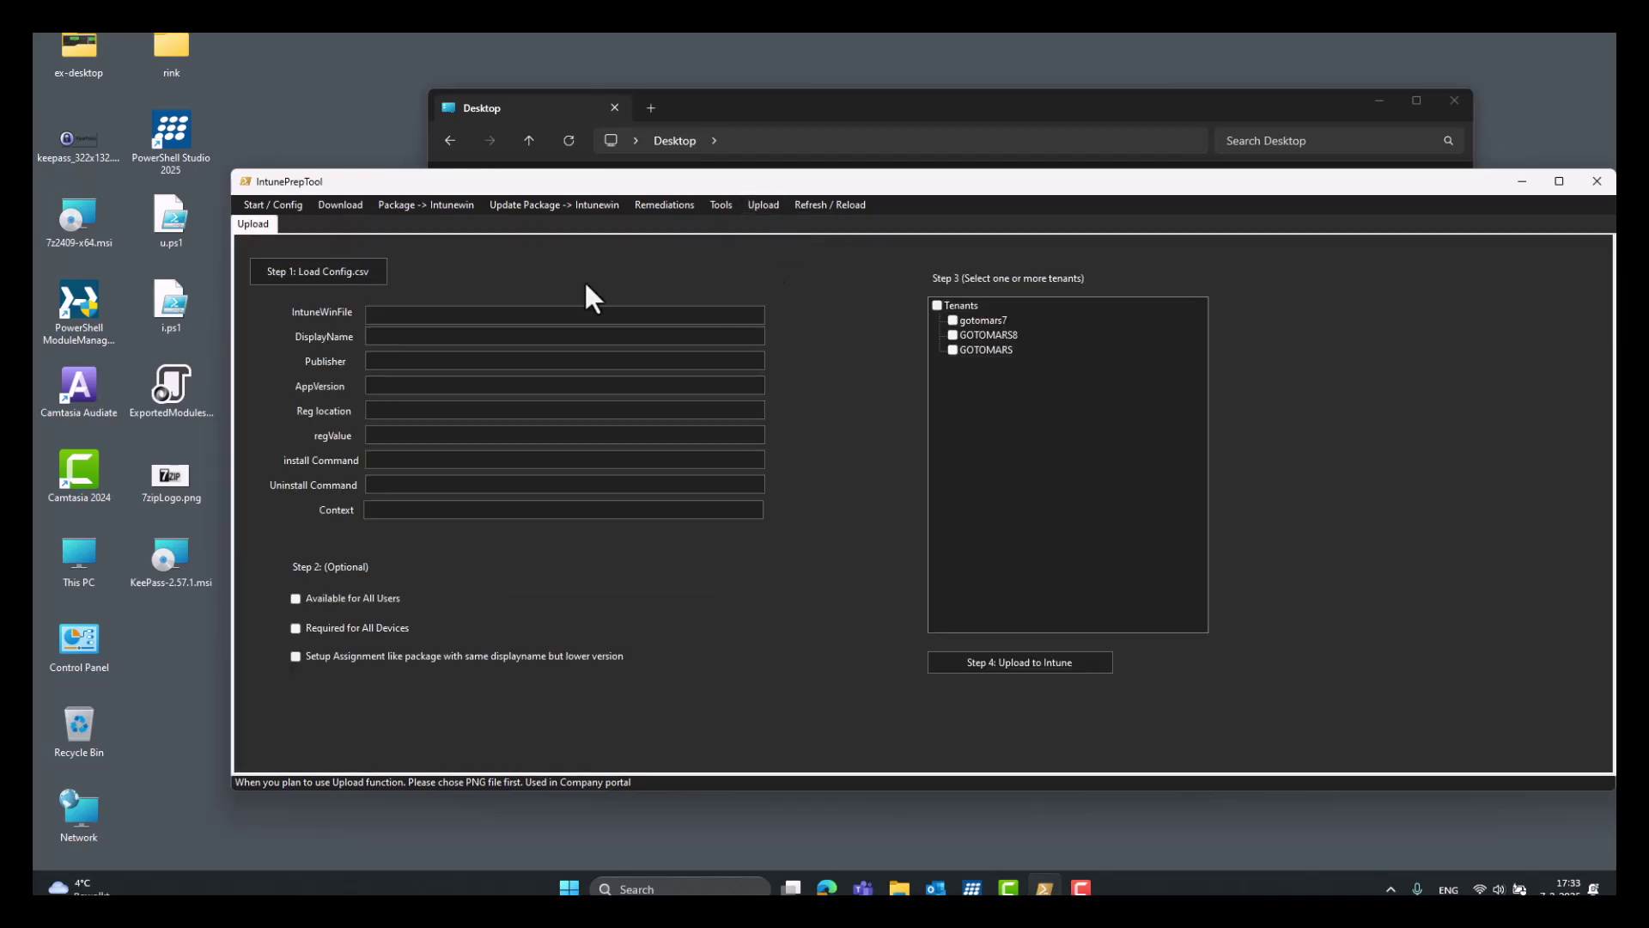
click(326, 264)
scroll(313, 485, down, 3)
click(327, 412)
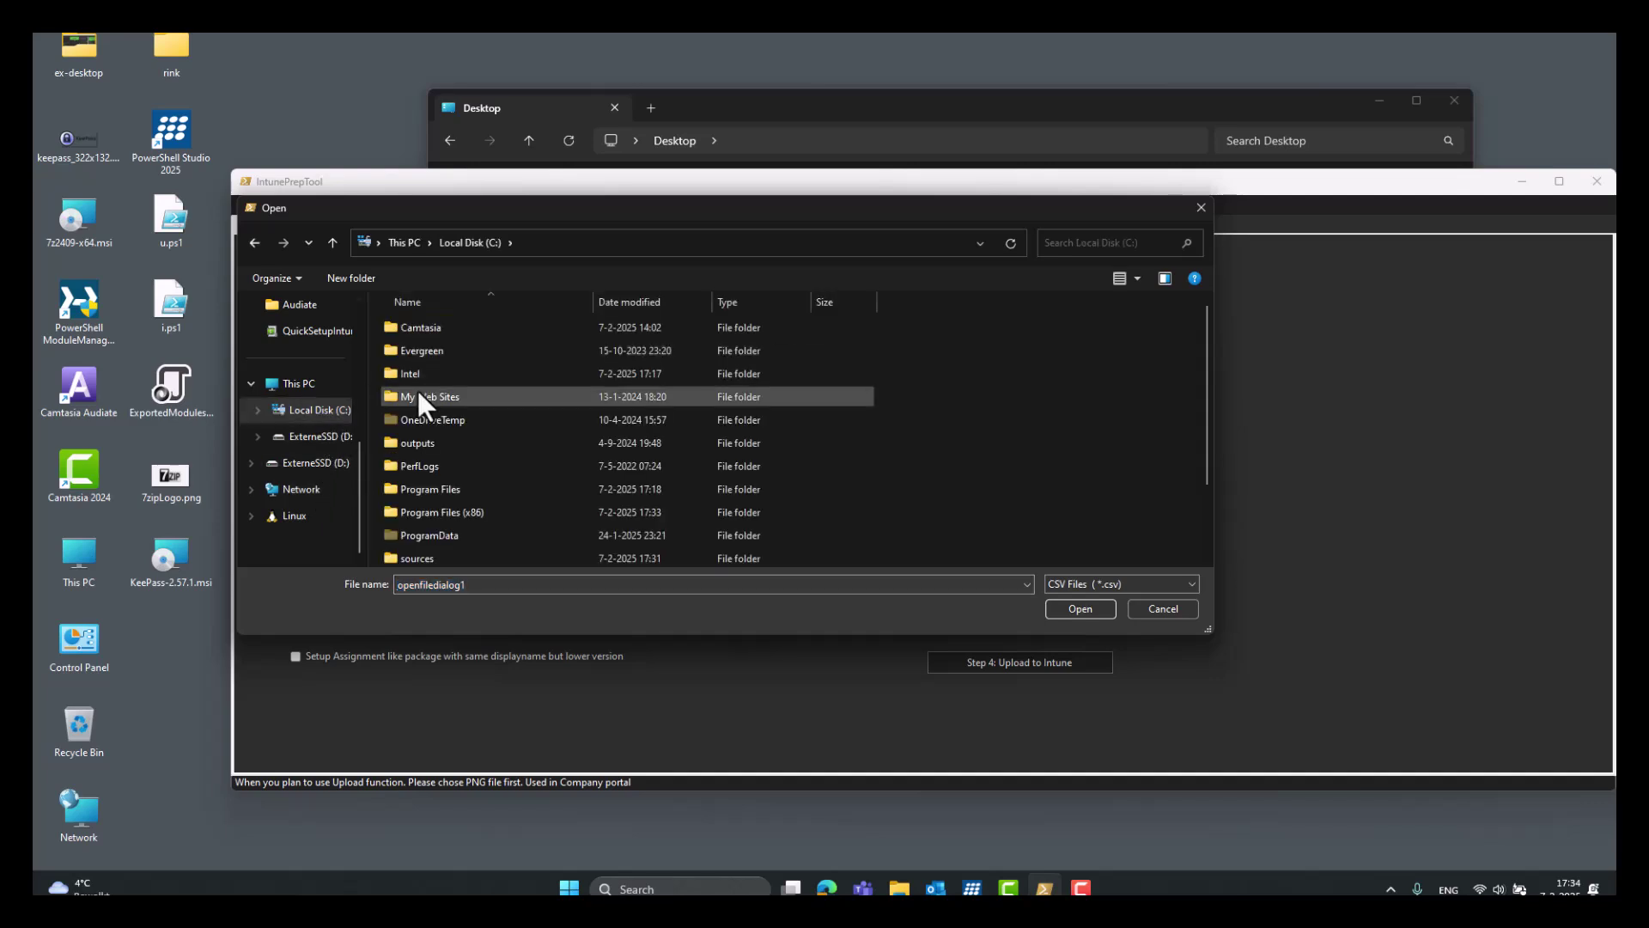
double_click(424, 464)
double_click(513, 344)
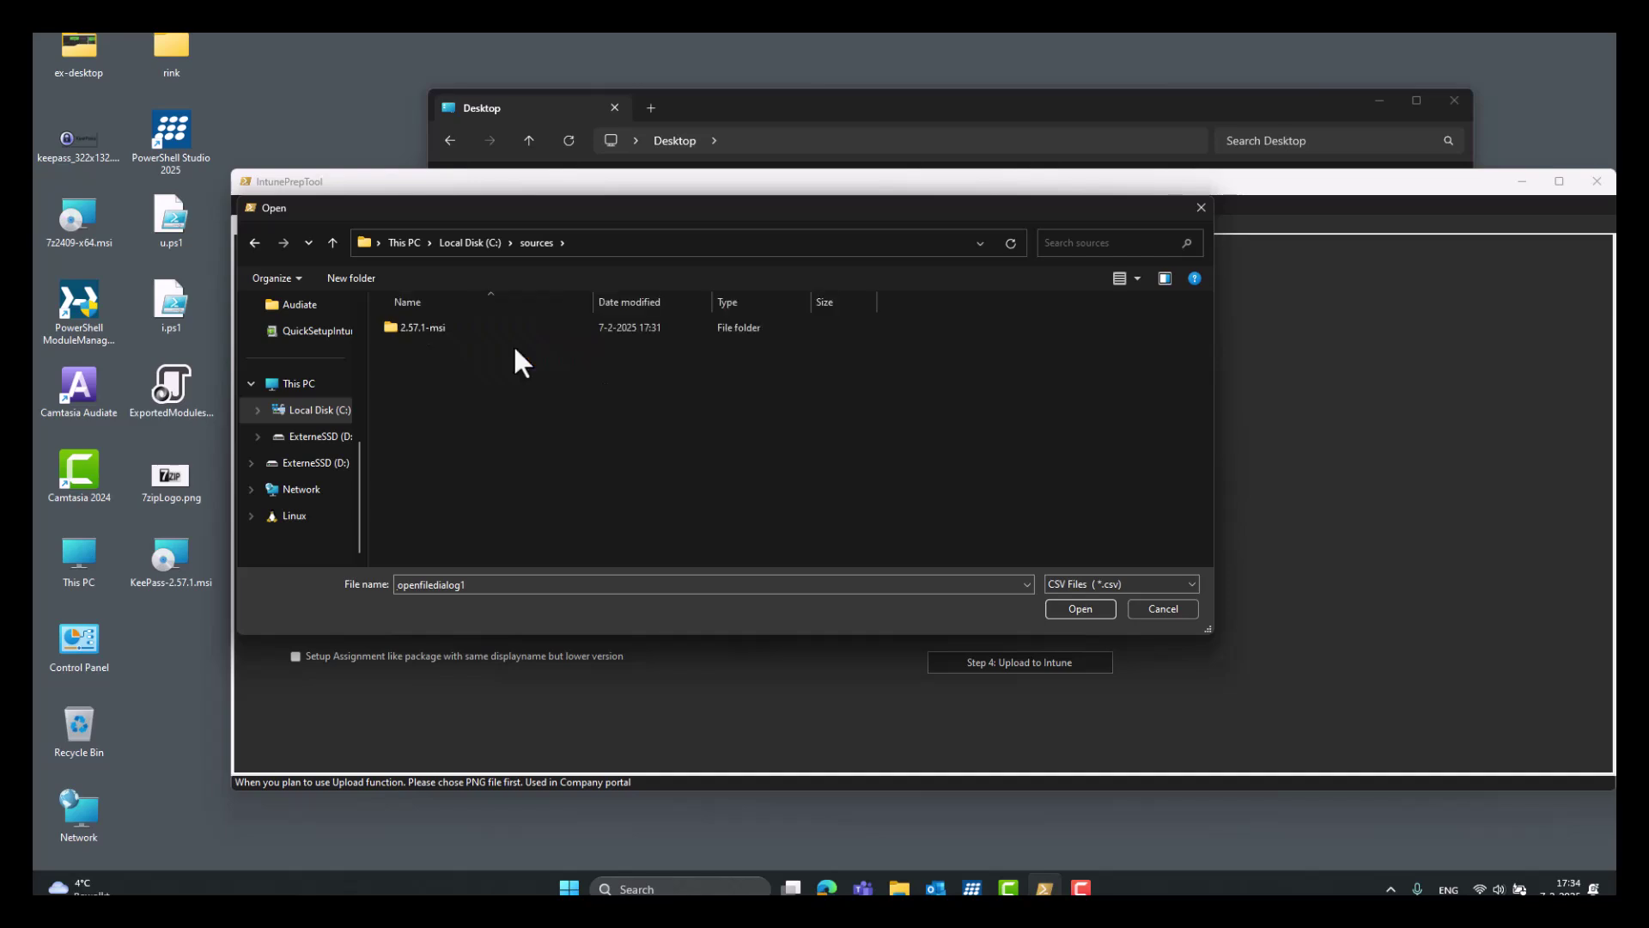
double_click(436, 332)
double_click(425, 354)
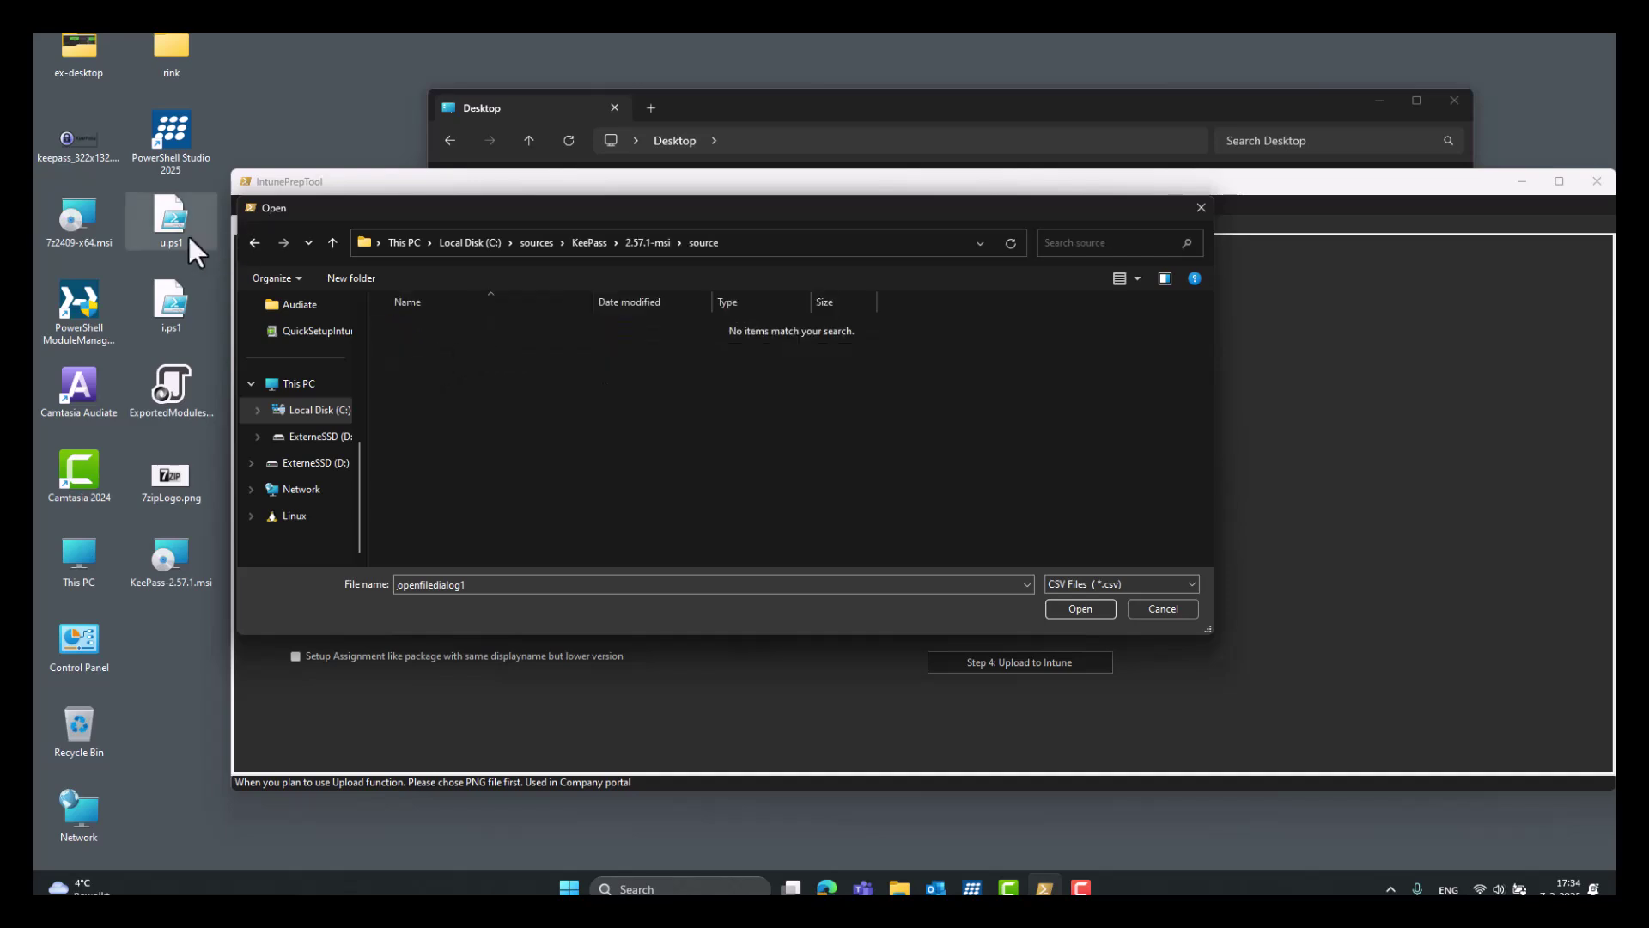
click(250, 245)
double_click(431, 325)
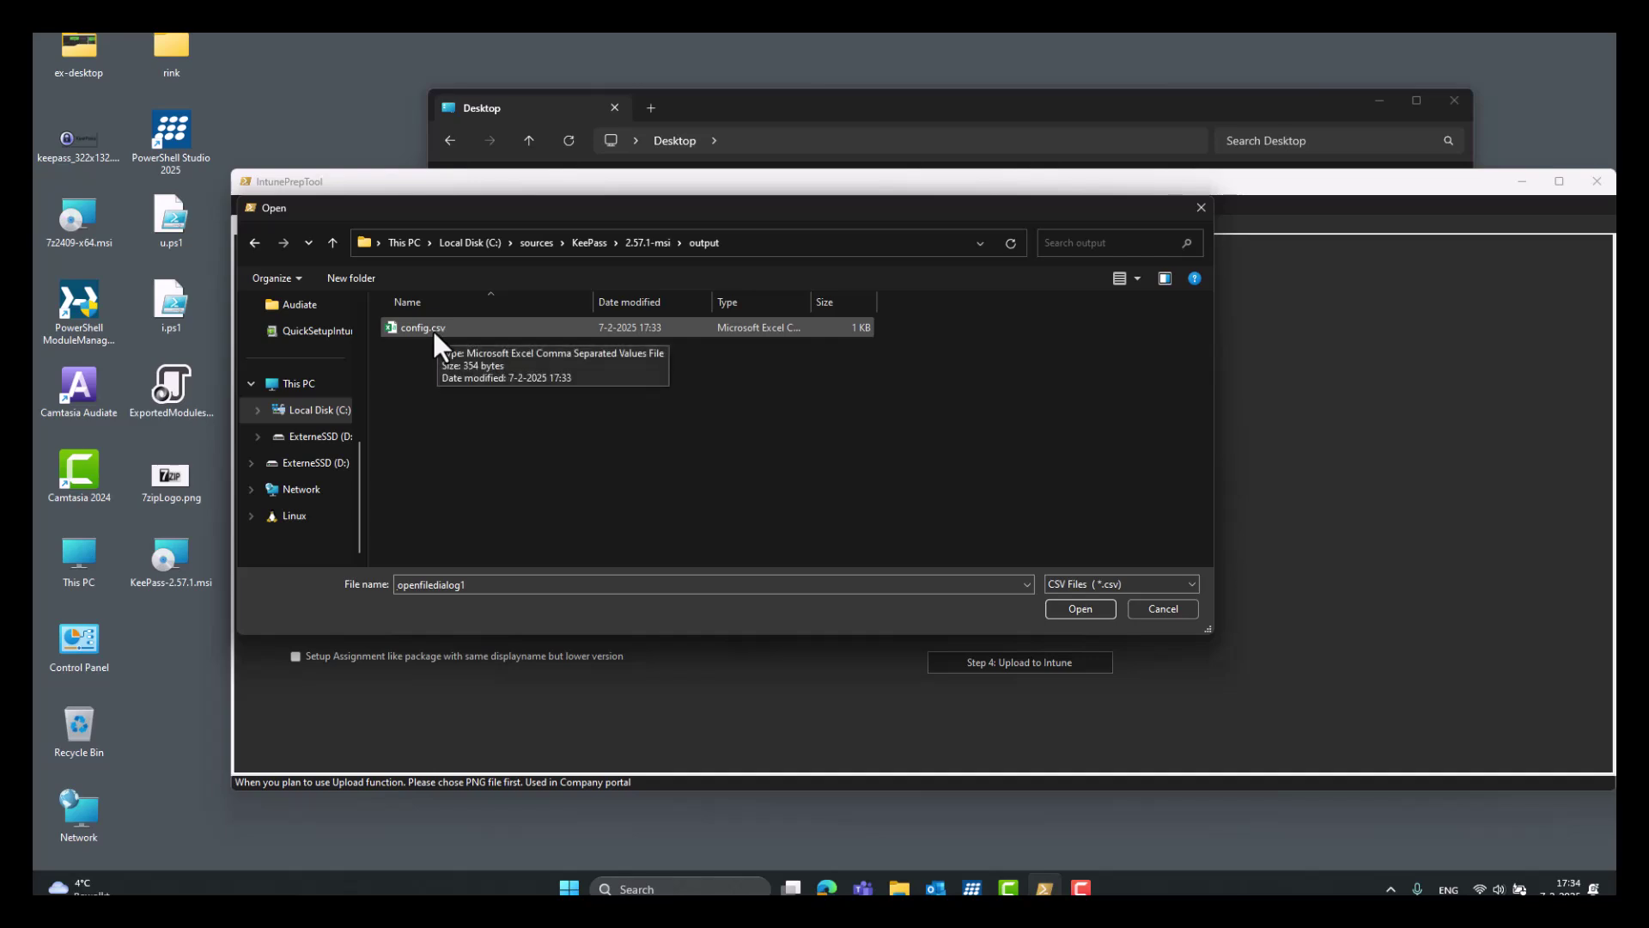
double_click(432, 328)
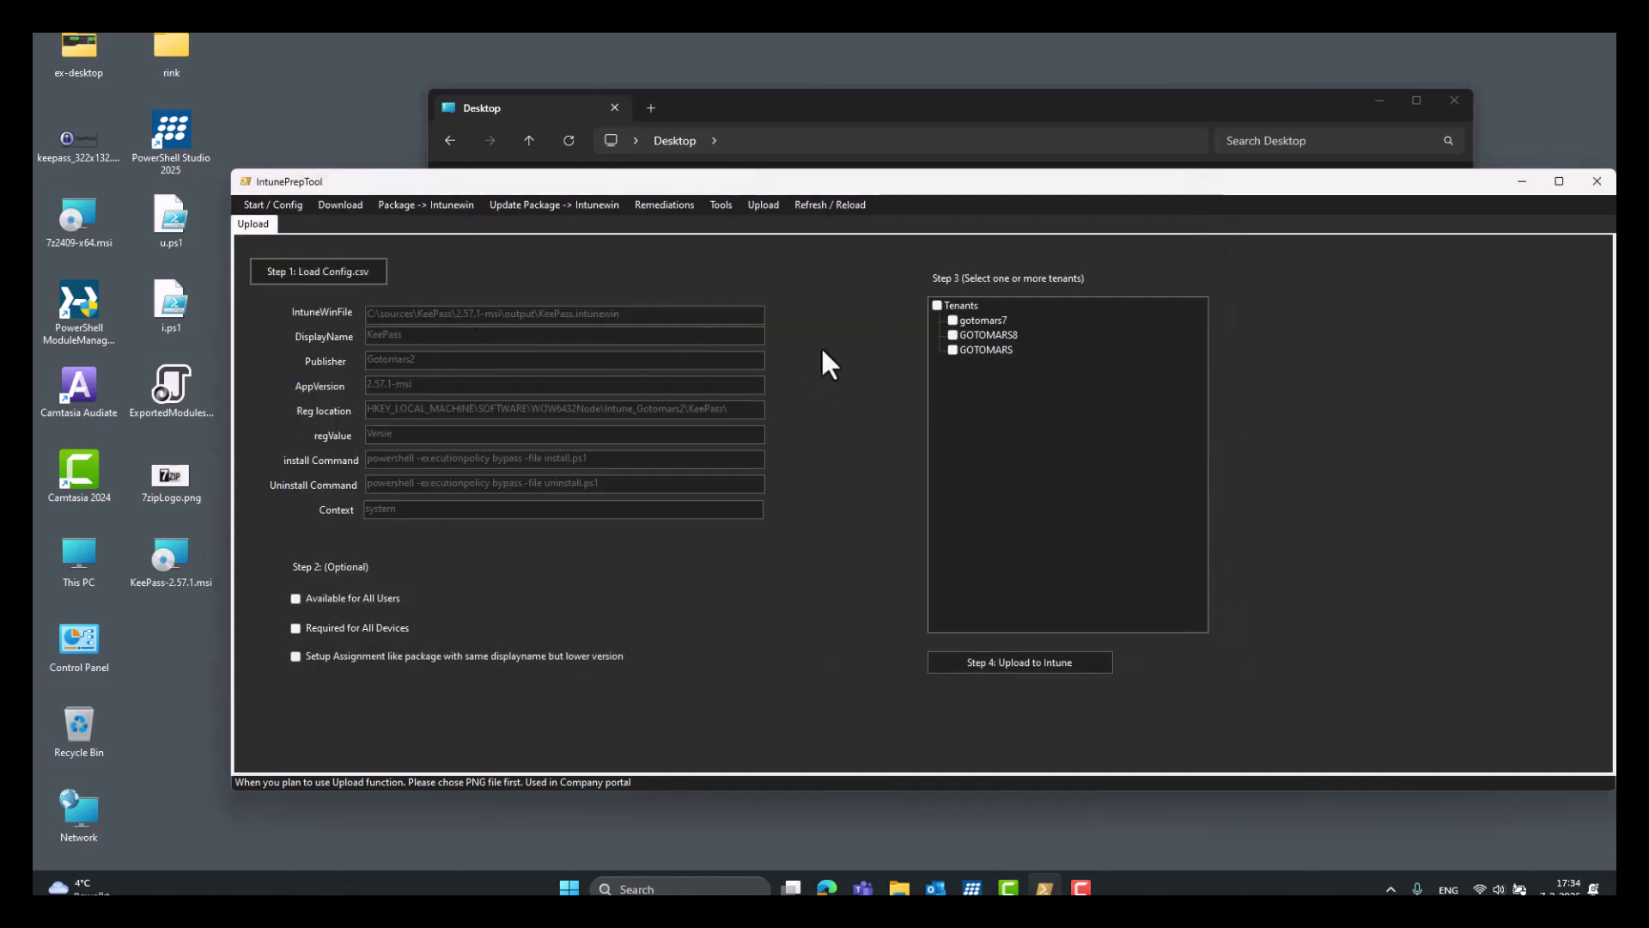
- Make KeePass available for all users, target GOTOMARS, and confirm the upload
click(295, 598)
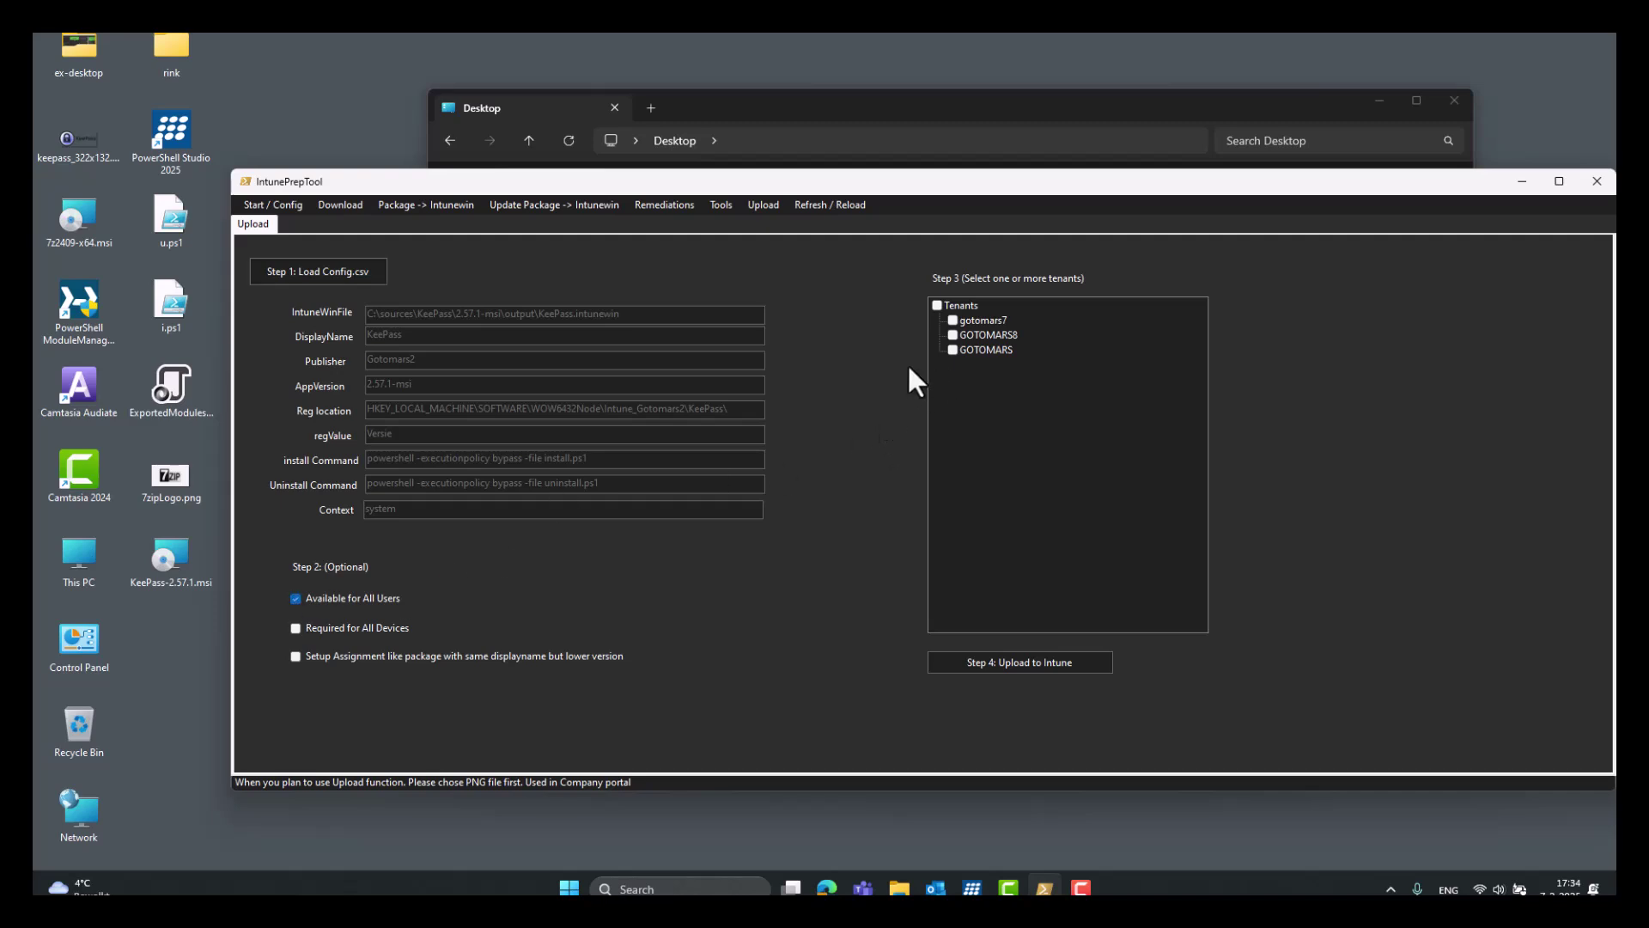
click(952, 348)
click(1043, 661)
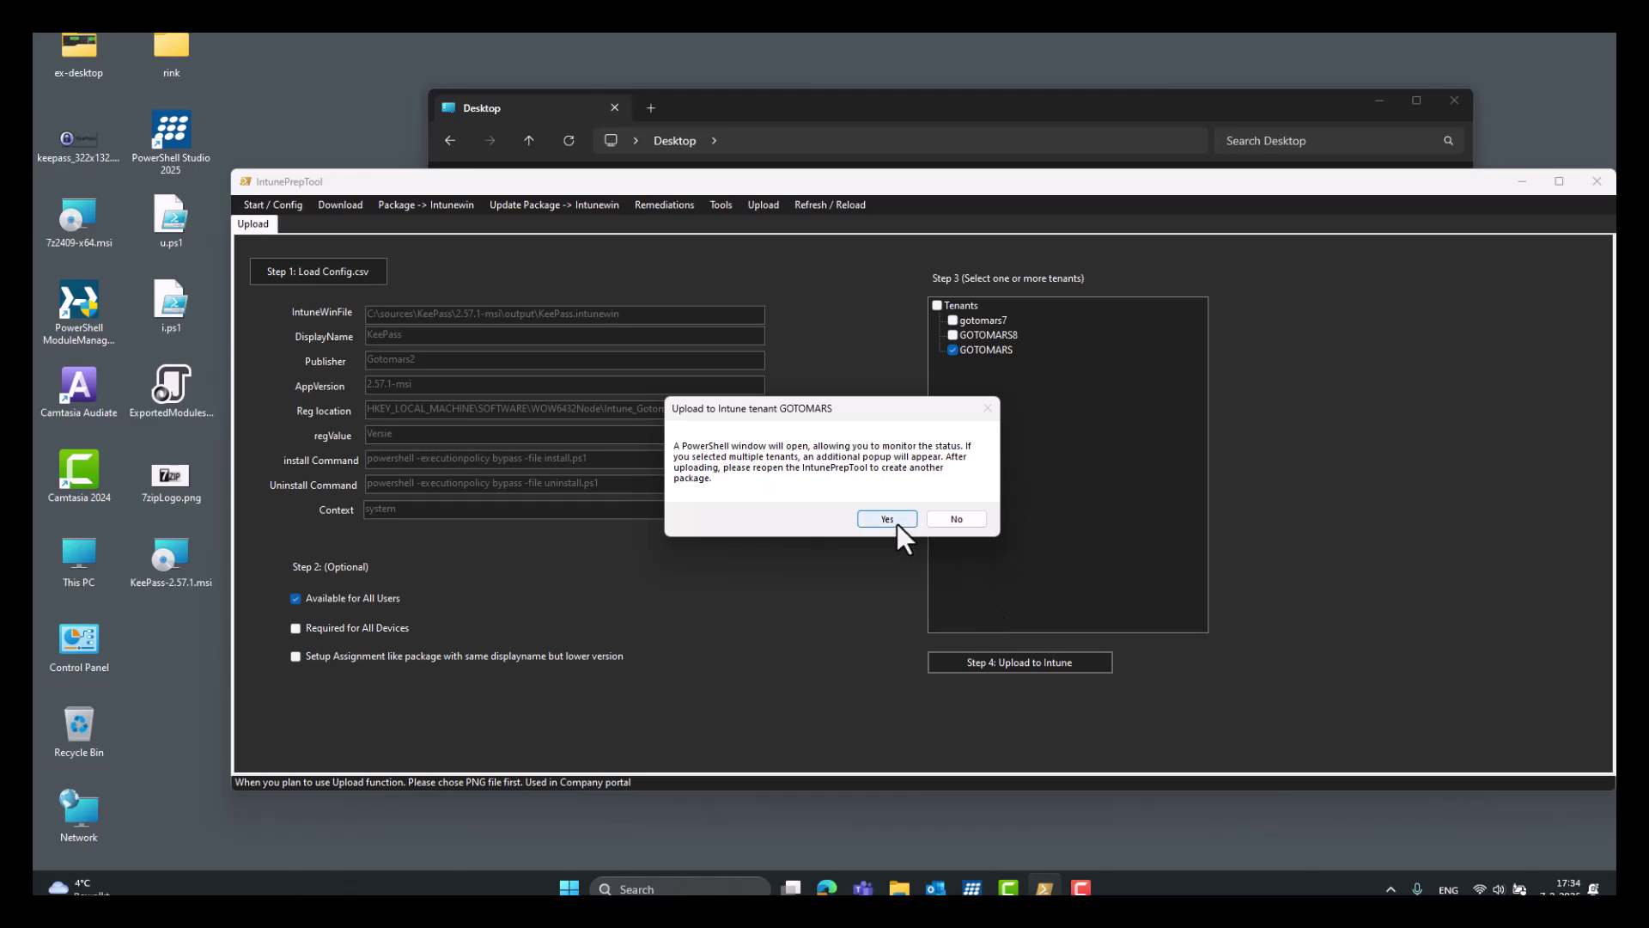
click(893, 519)
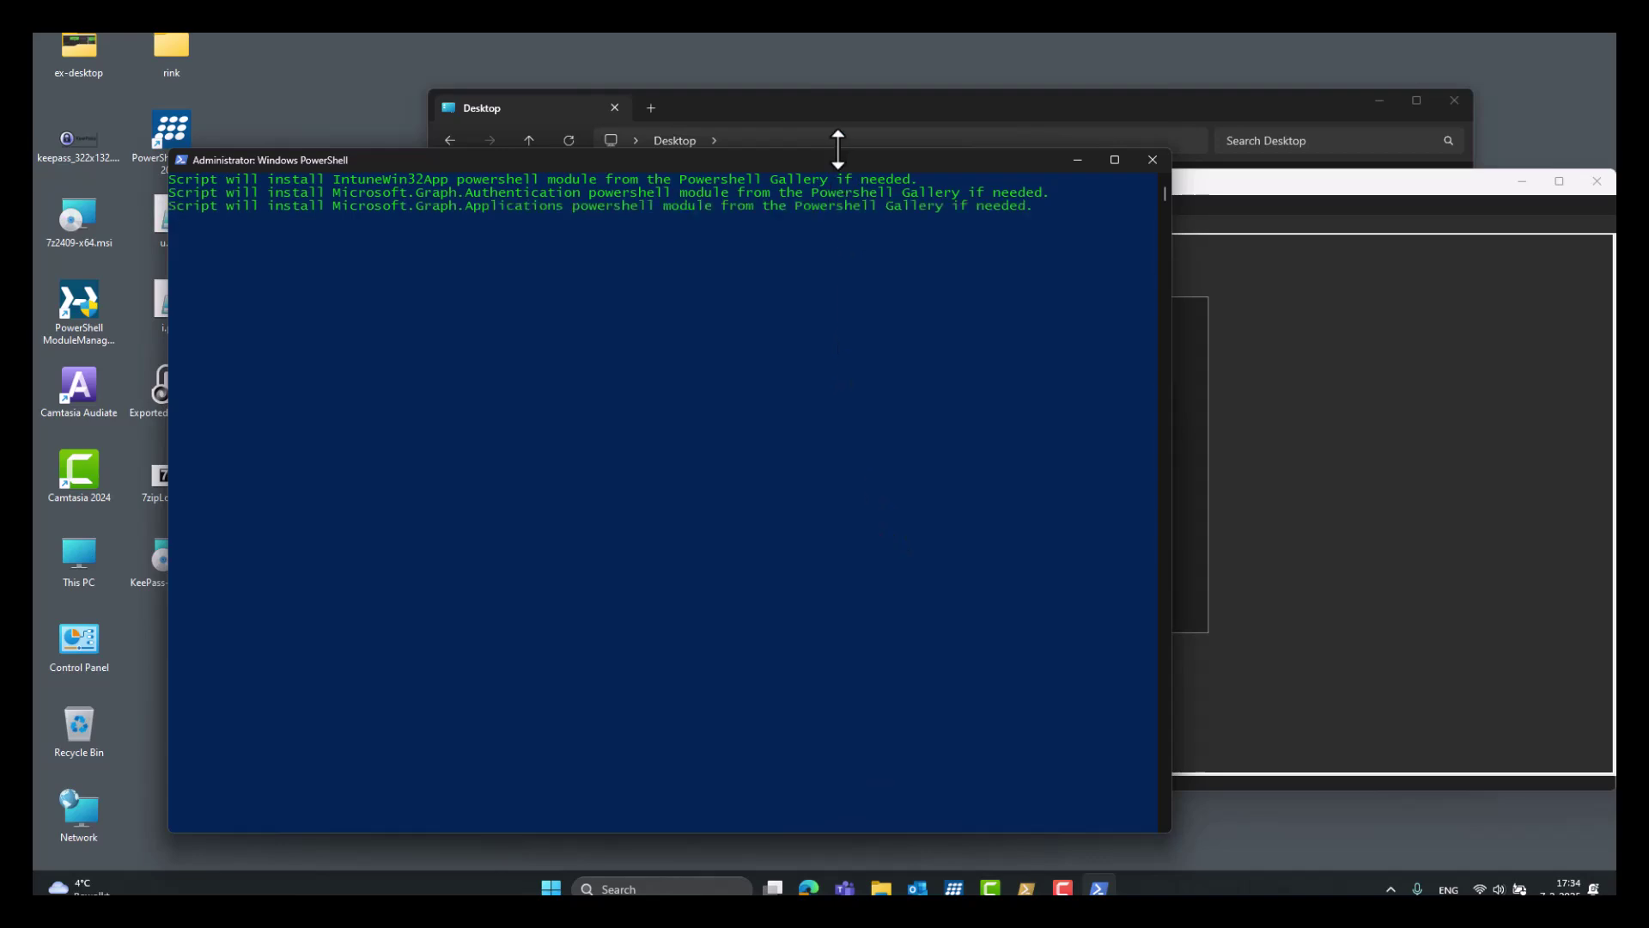
- Reposition the PowerShell console while the KeePass upload to Intune completes
drag(837, 152, 1180, 194)
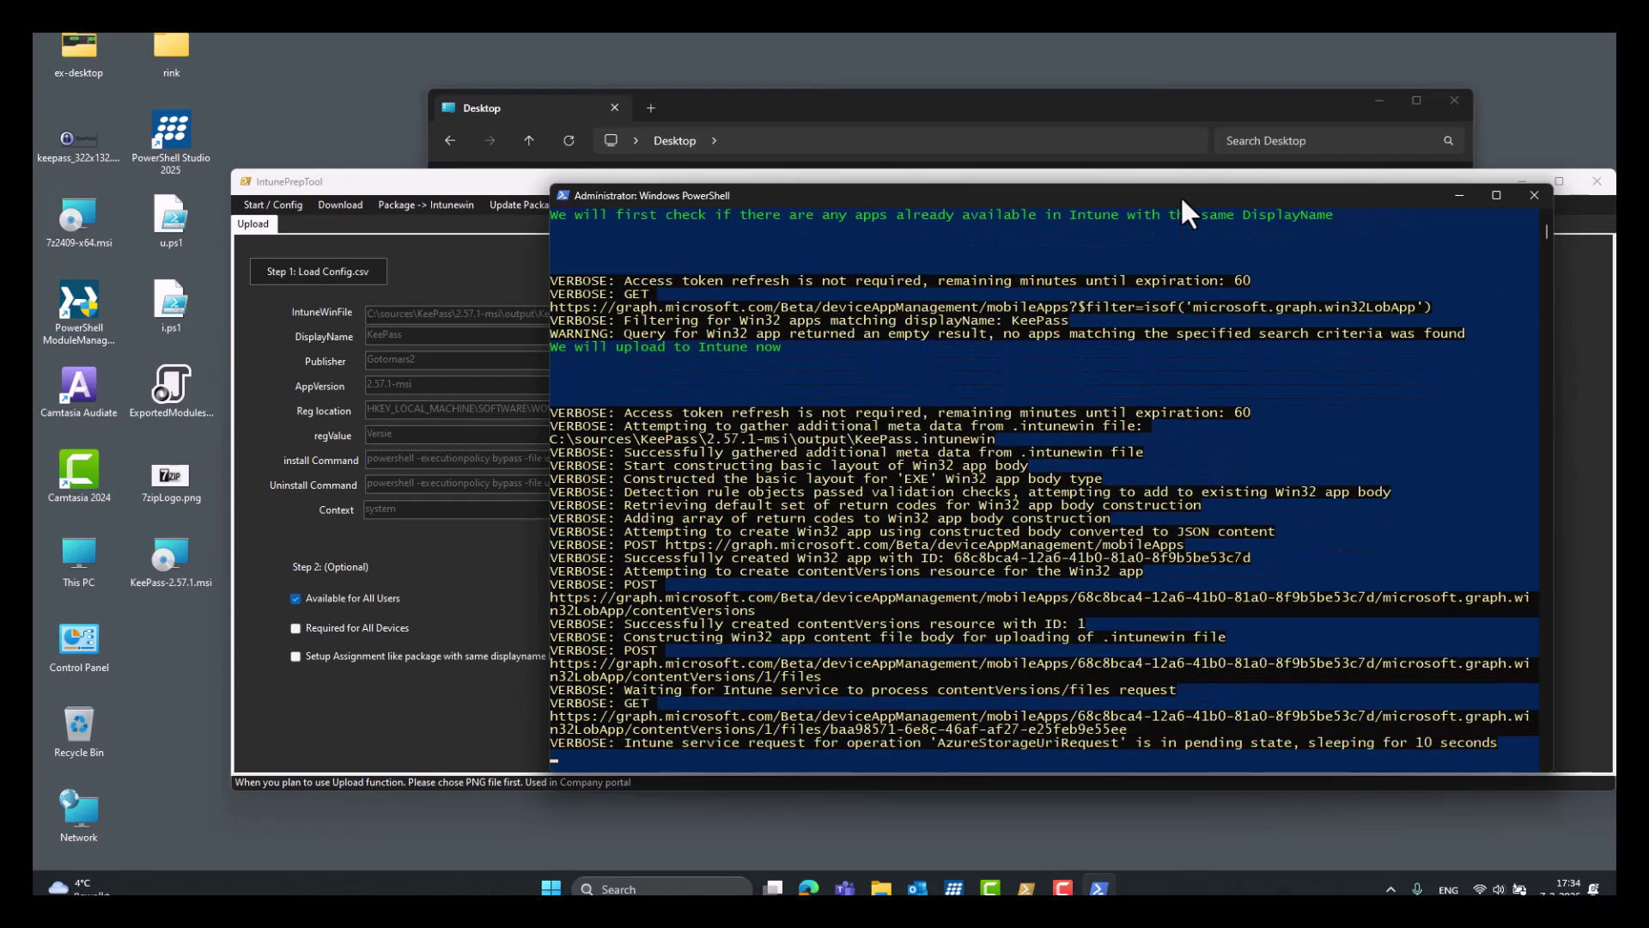
drag(1180, 194, 1180, 304)
drag(1075, 300, 1120, 220)
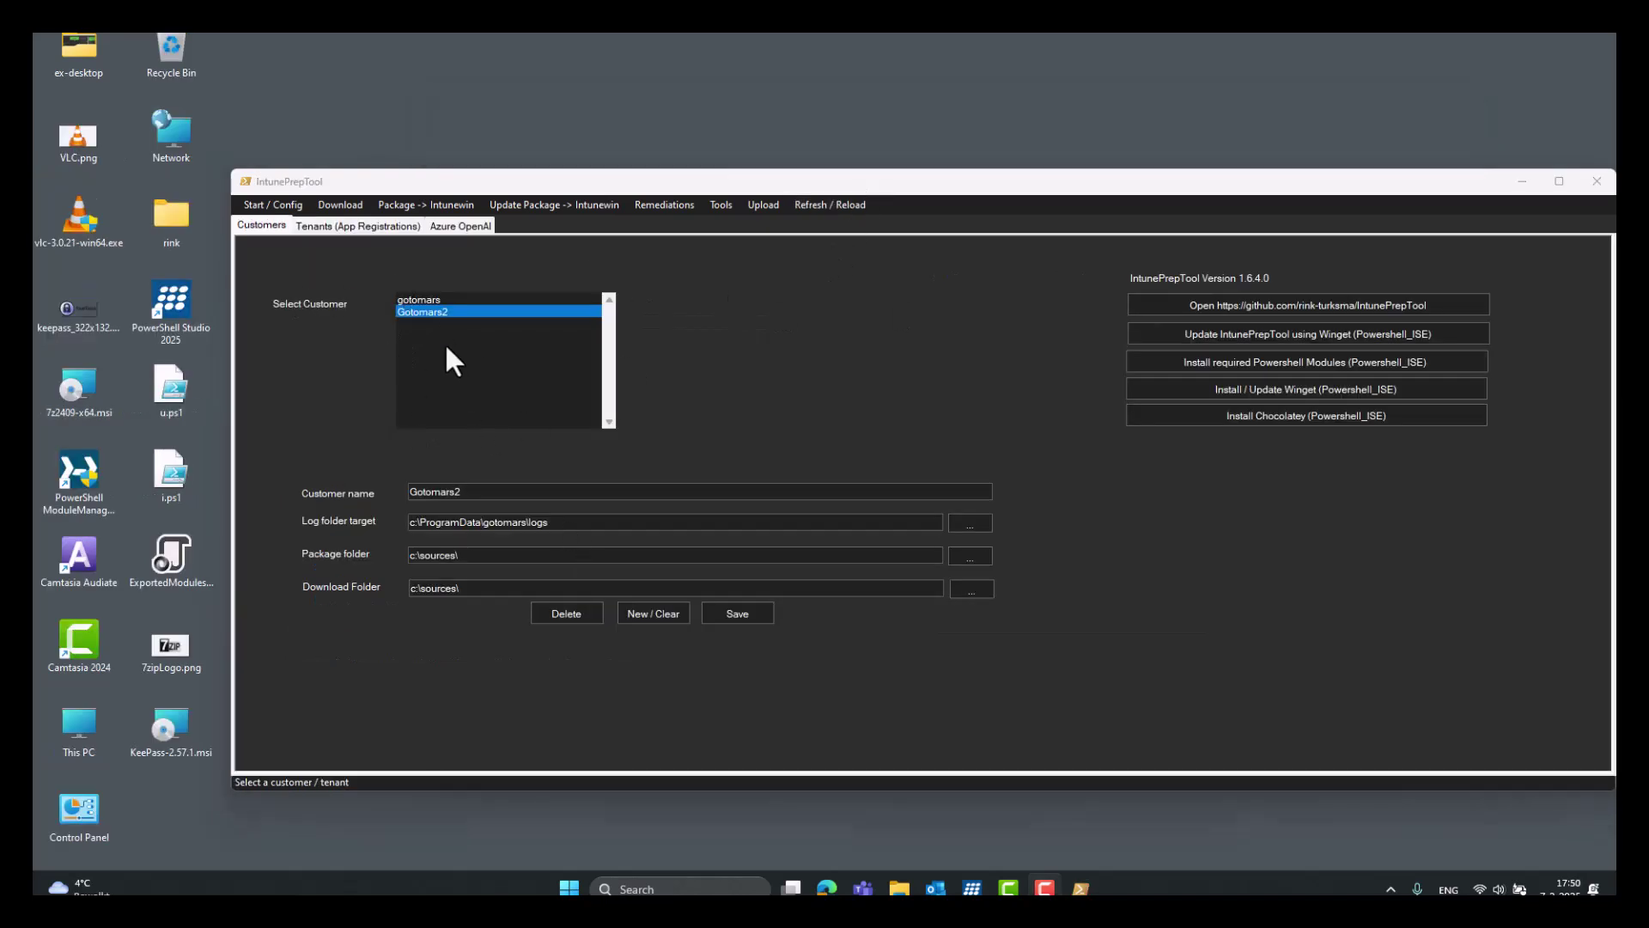
- Start an EXE package and inspect the vlc installer file's properties
click(434, 206)
click(428, 244)
click(87, 231)
right_click(89, 230)
click(177, 471)
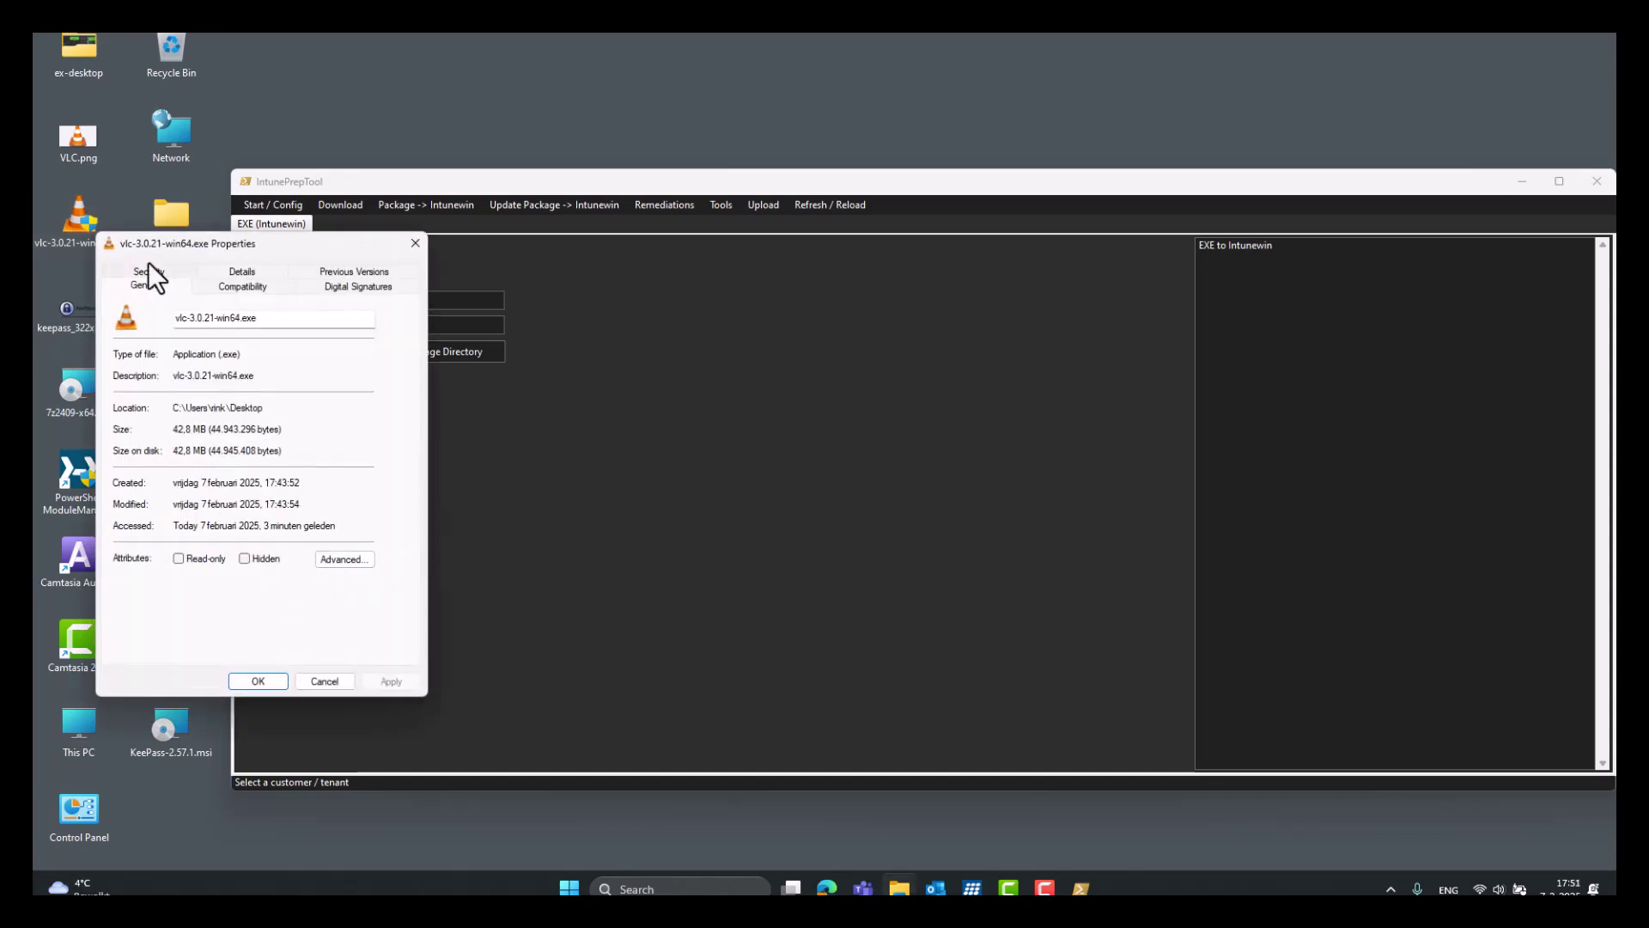
click(331, 679)
- Load vlc-3.0.21-win64.exe and enter VLC with version 3.0.21
click(300, 271)
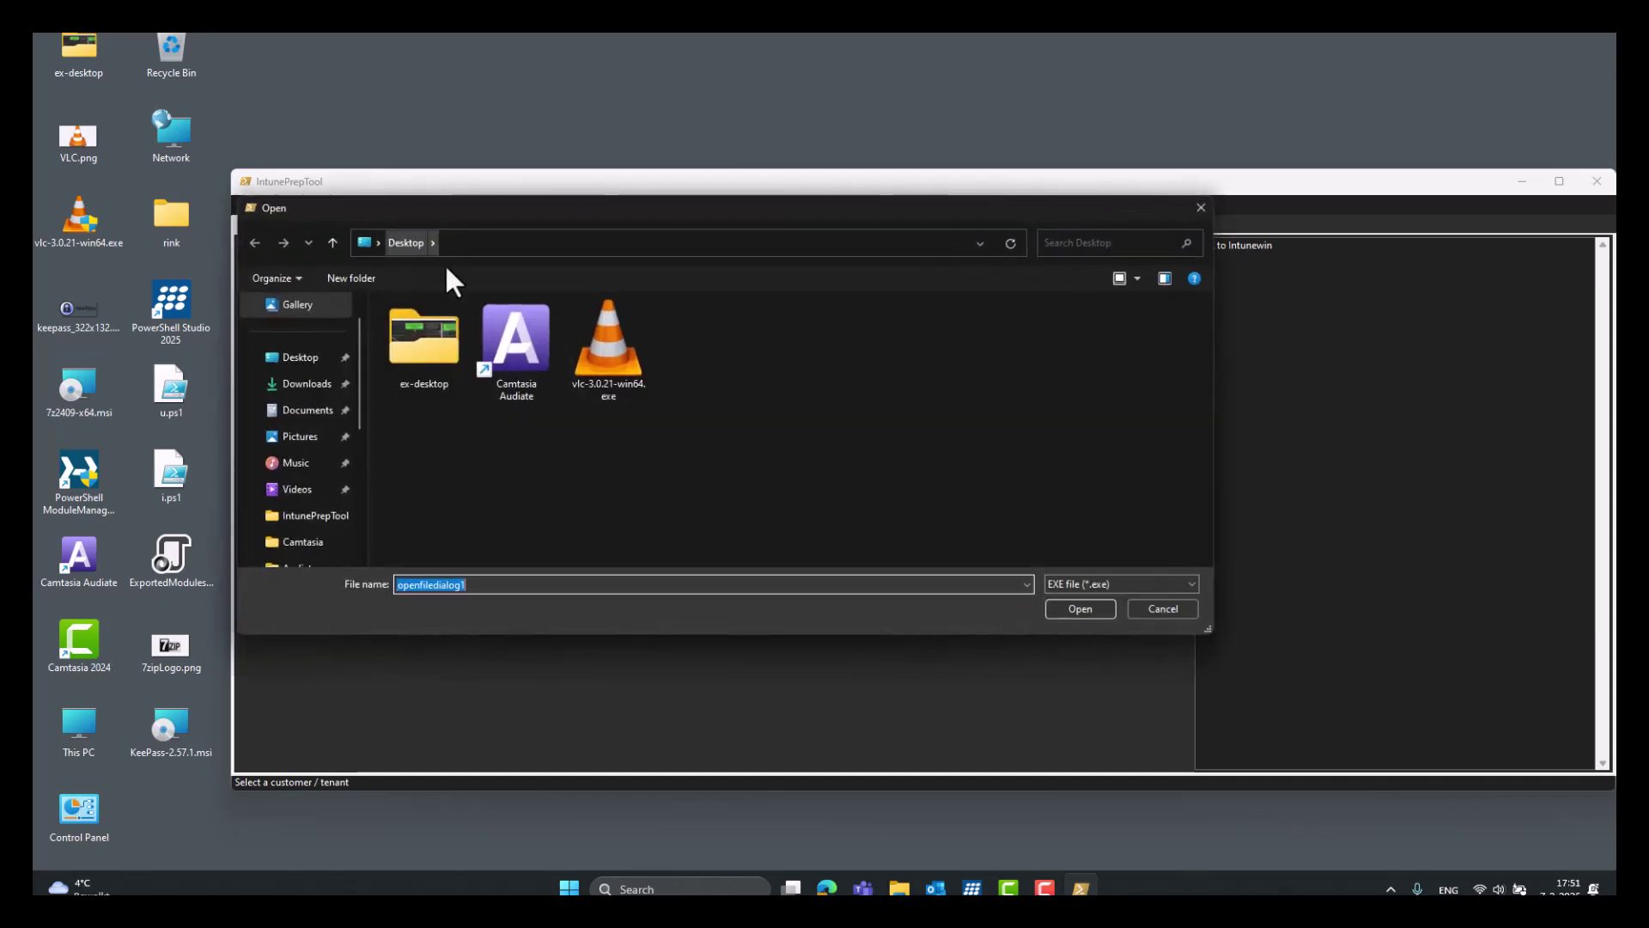
click(619, 343)
click(435, 299)
text(VLC)
text(3.0.2)
text(1)
- Create the VLC package directory, trim the install parameters to /L=1033 /S, and generate Install.ps1
click(453, 347)
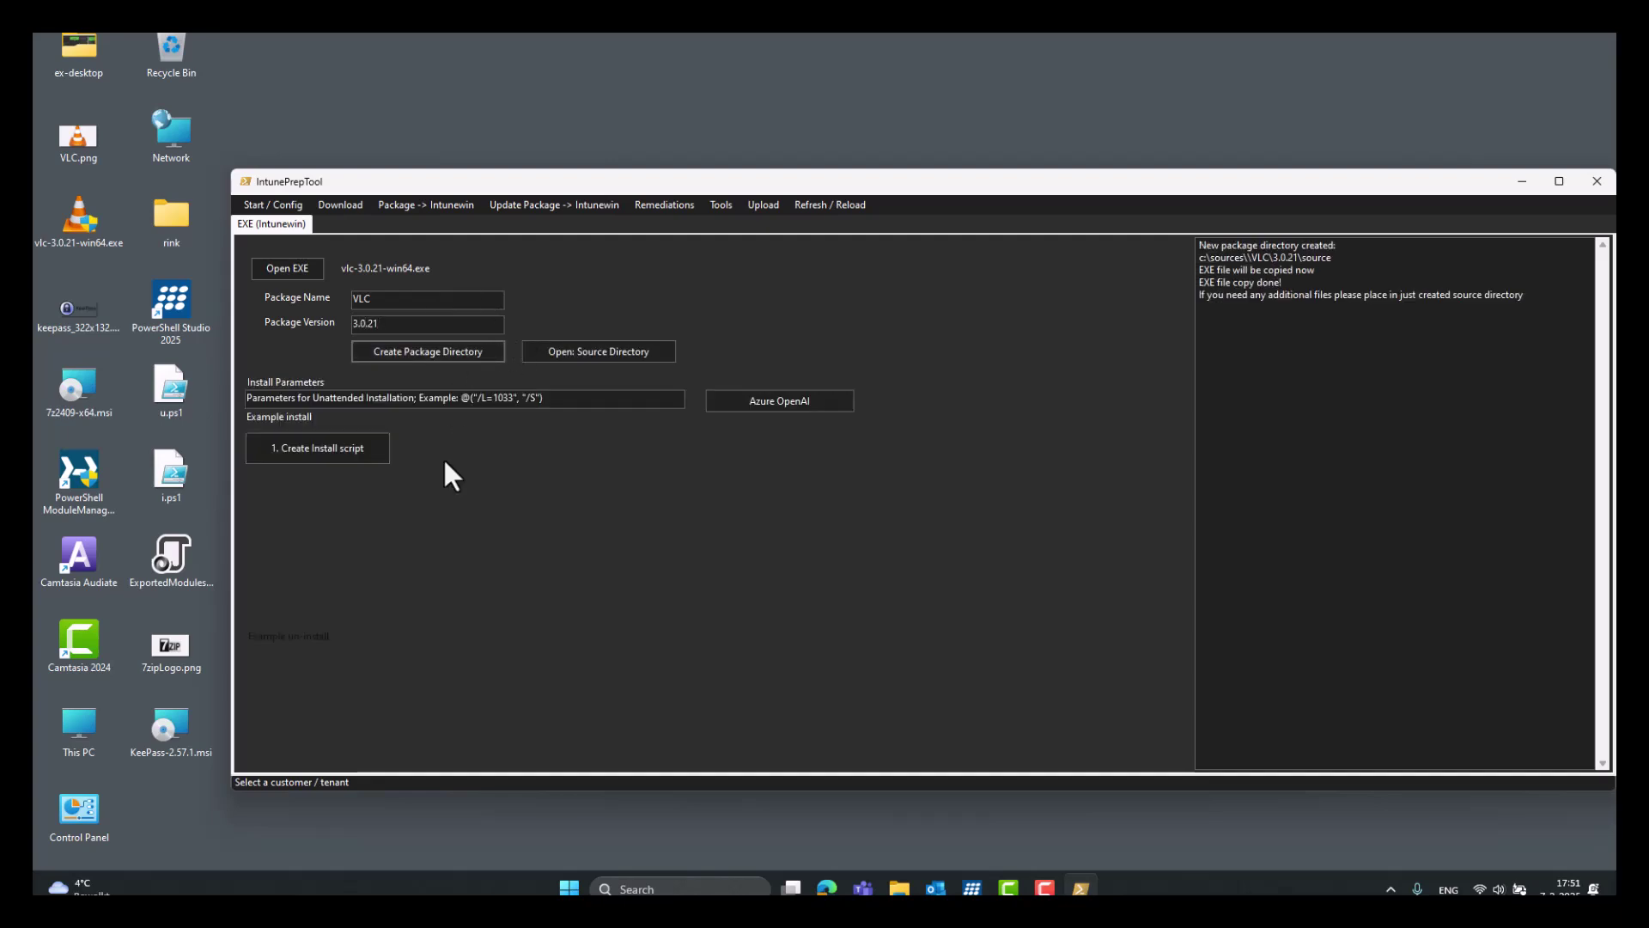
drag(570, 398, 248, 398)
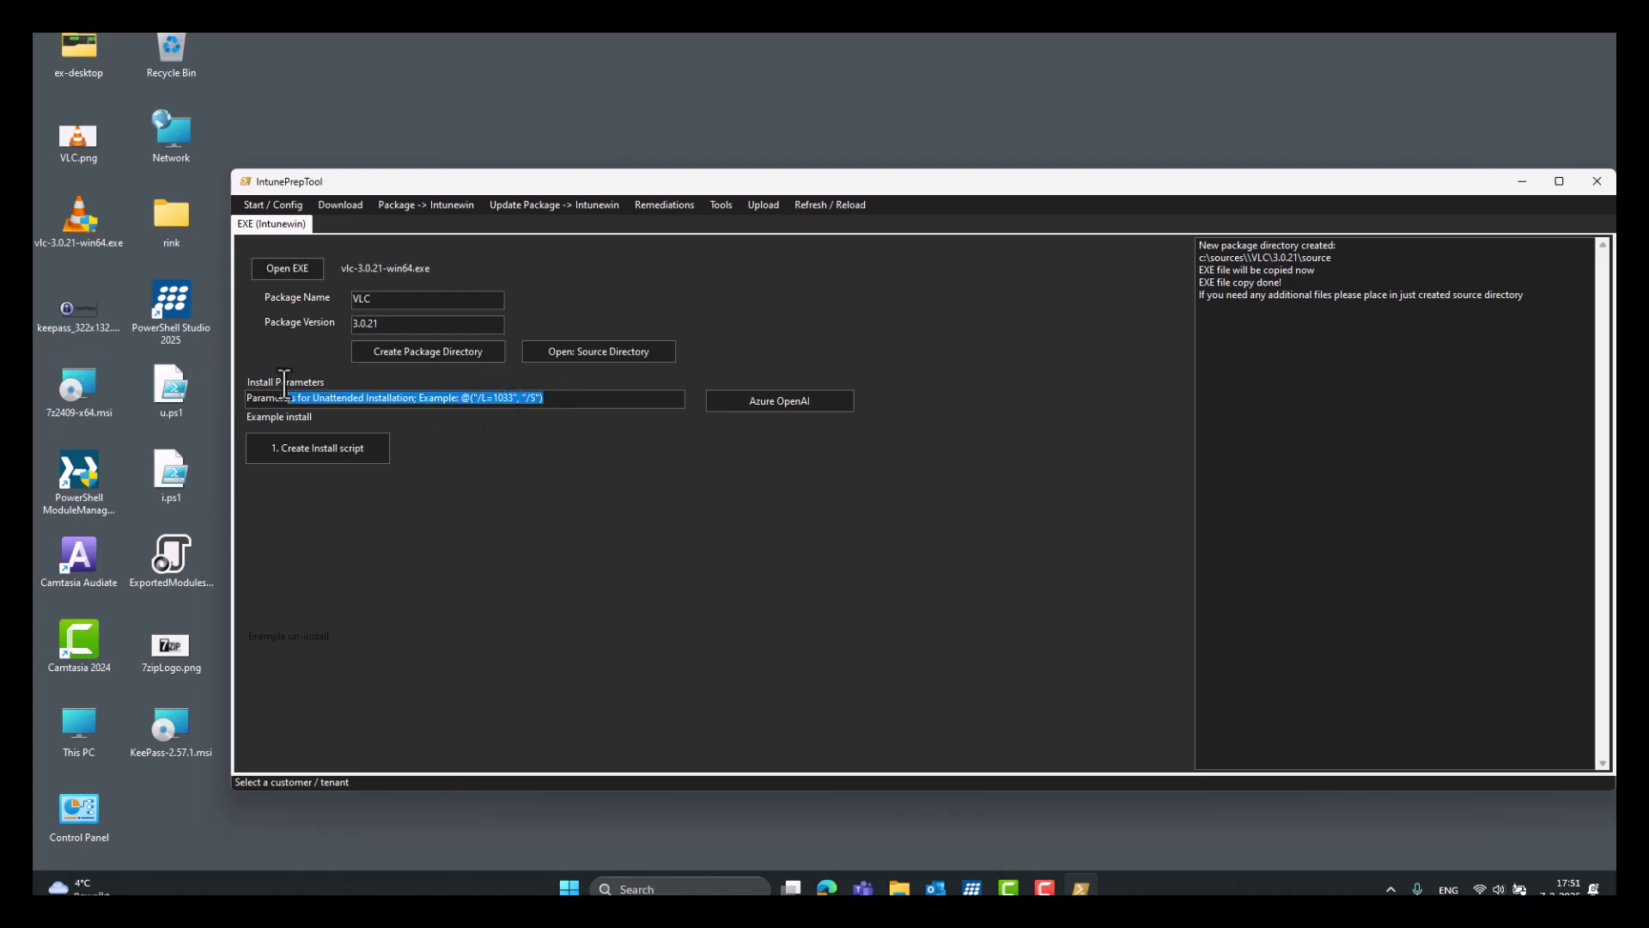
click(459, 399)
drag(459, 399, 248, 398)
key(BackSpace)
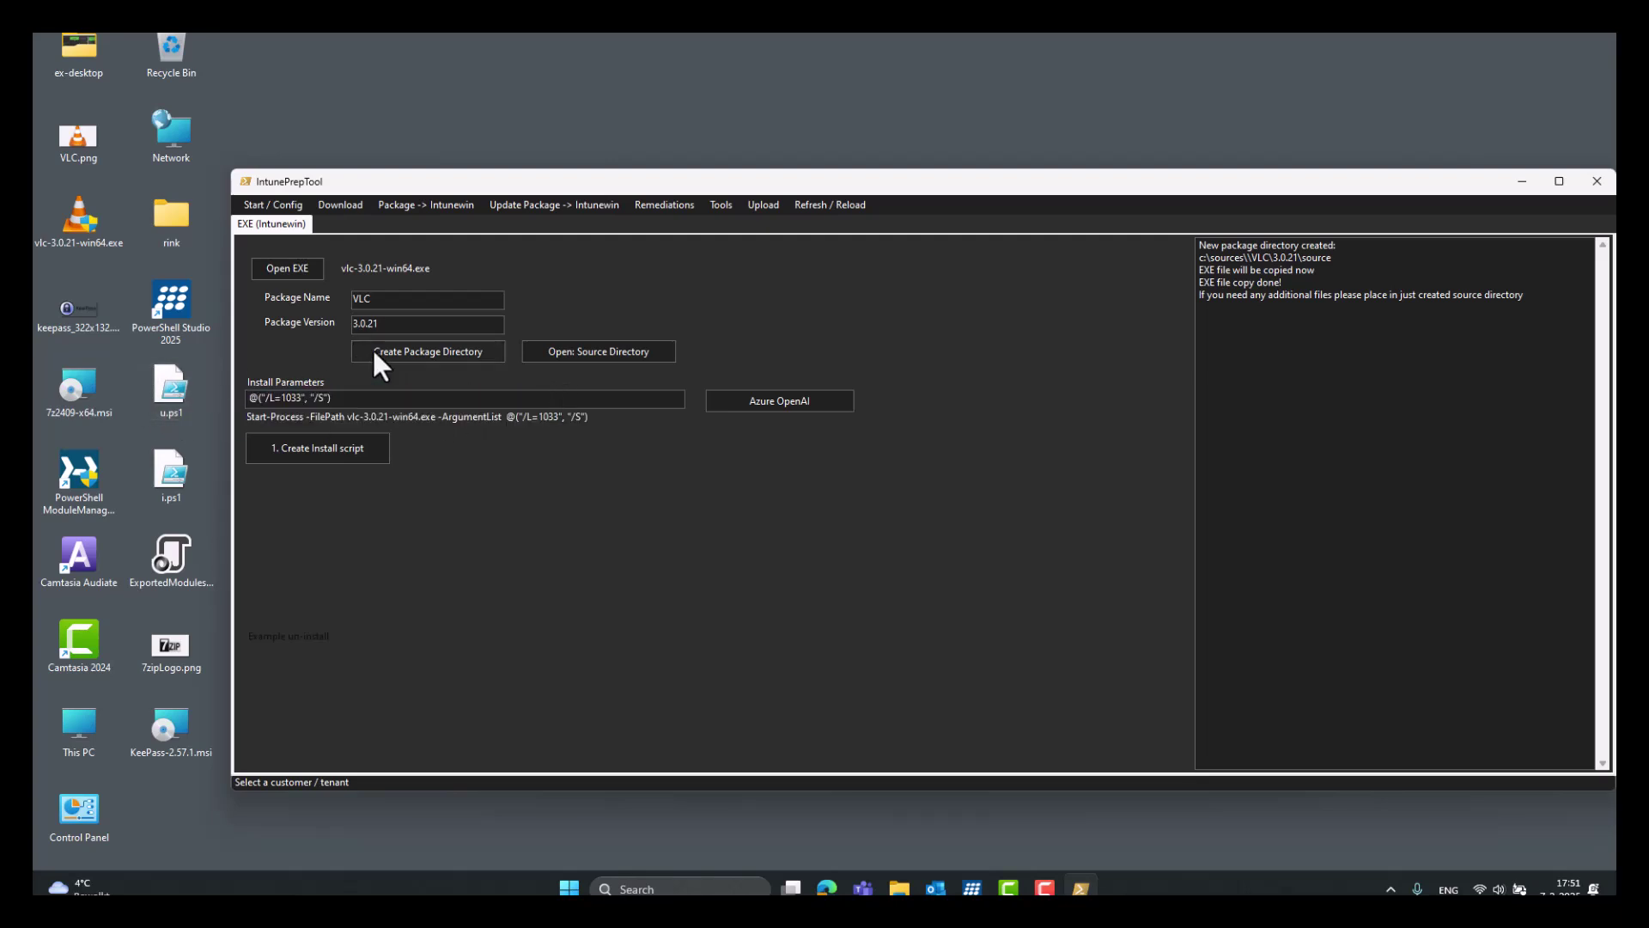
key(Delete)
click(380, 397)
key(BackSpace)
key(BackSpace)
key(BackSpace)
key(BackSpace)
key(Left)
key(Left)
key(Left)
key(Left)
key(Left)
key(BackSpace)
key(BackSpace)
click(349, 453)
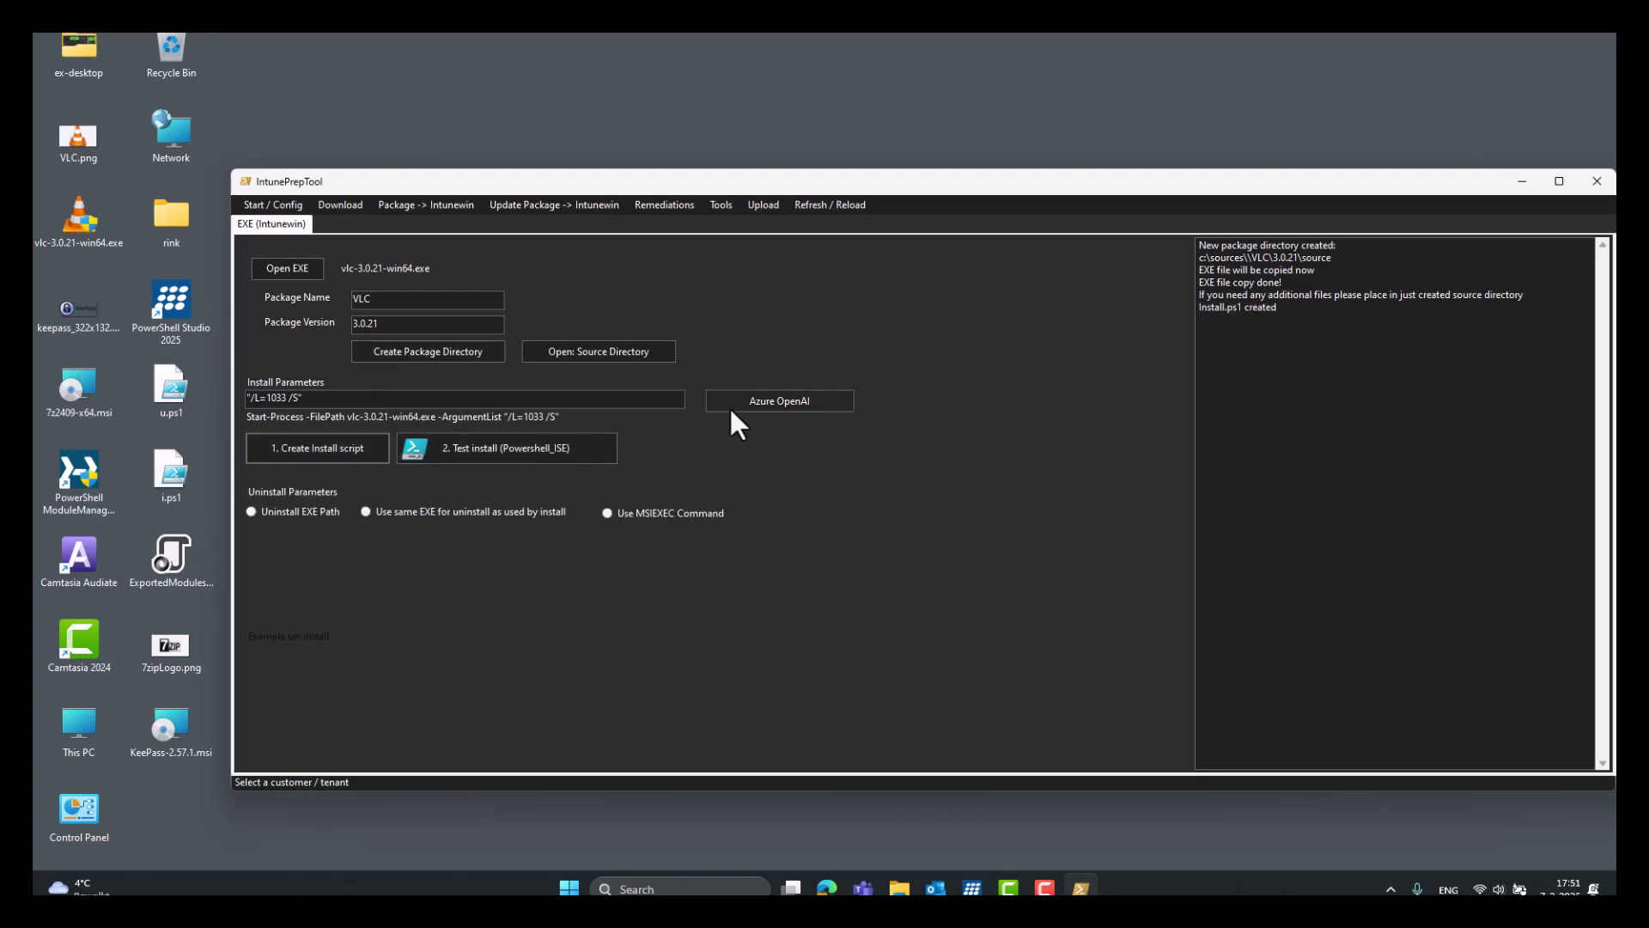
drag(340, 397, 249, 397)
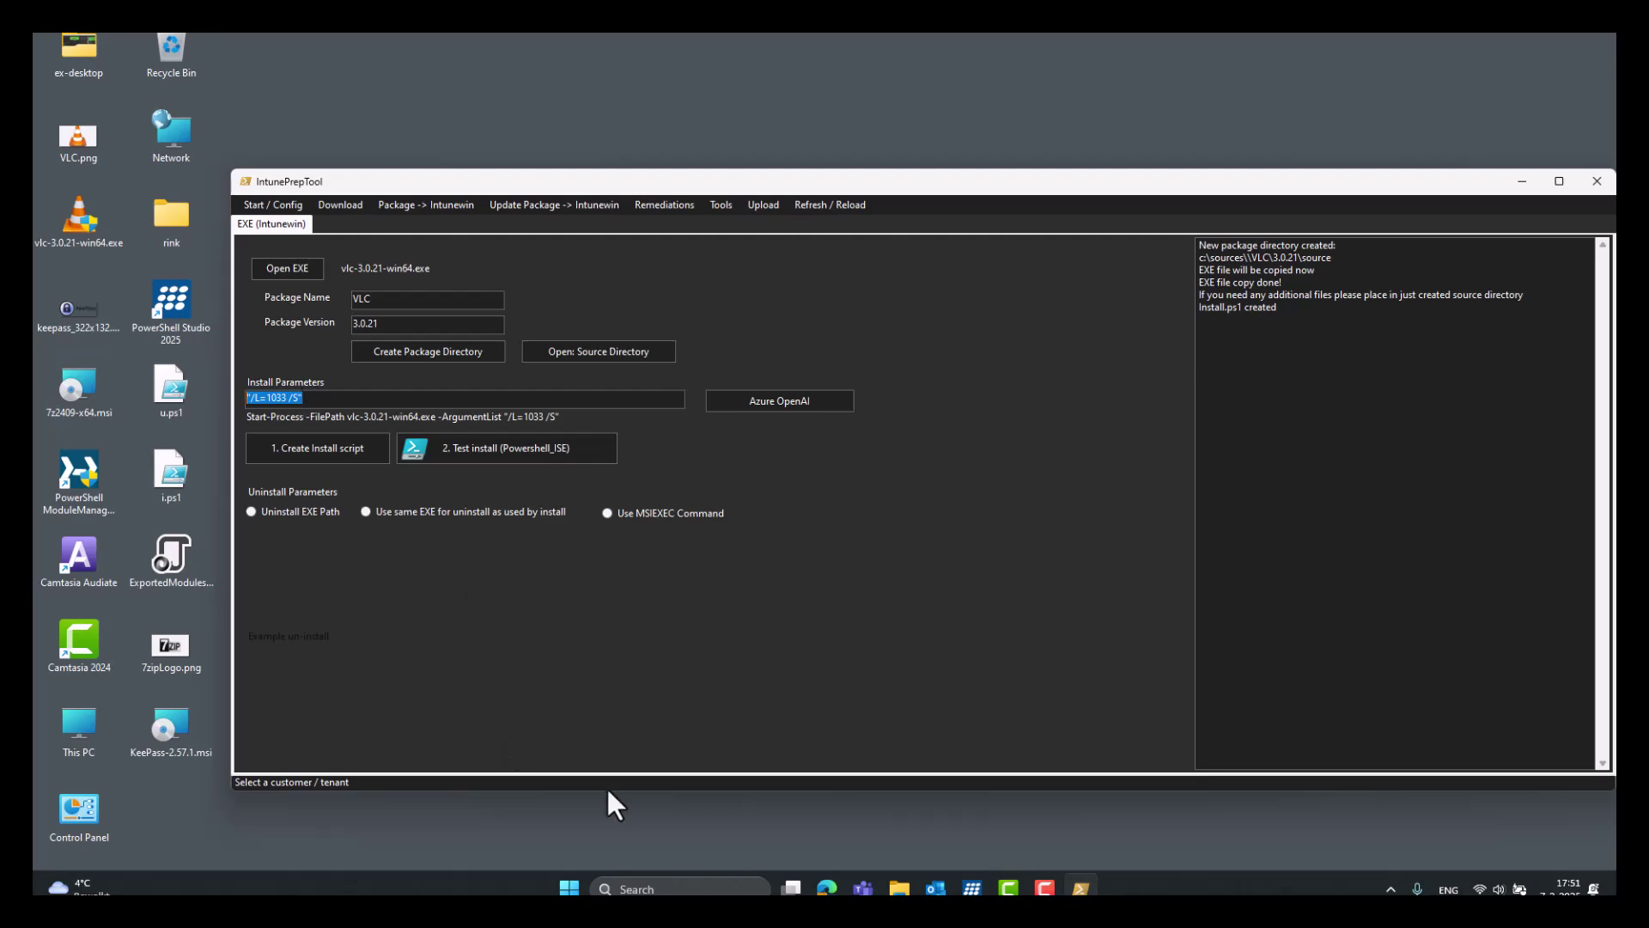
right_click(568, 885)
click(592, 683)
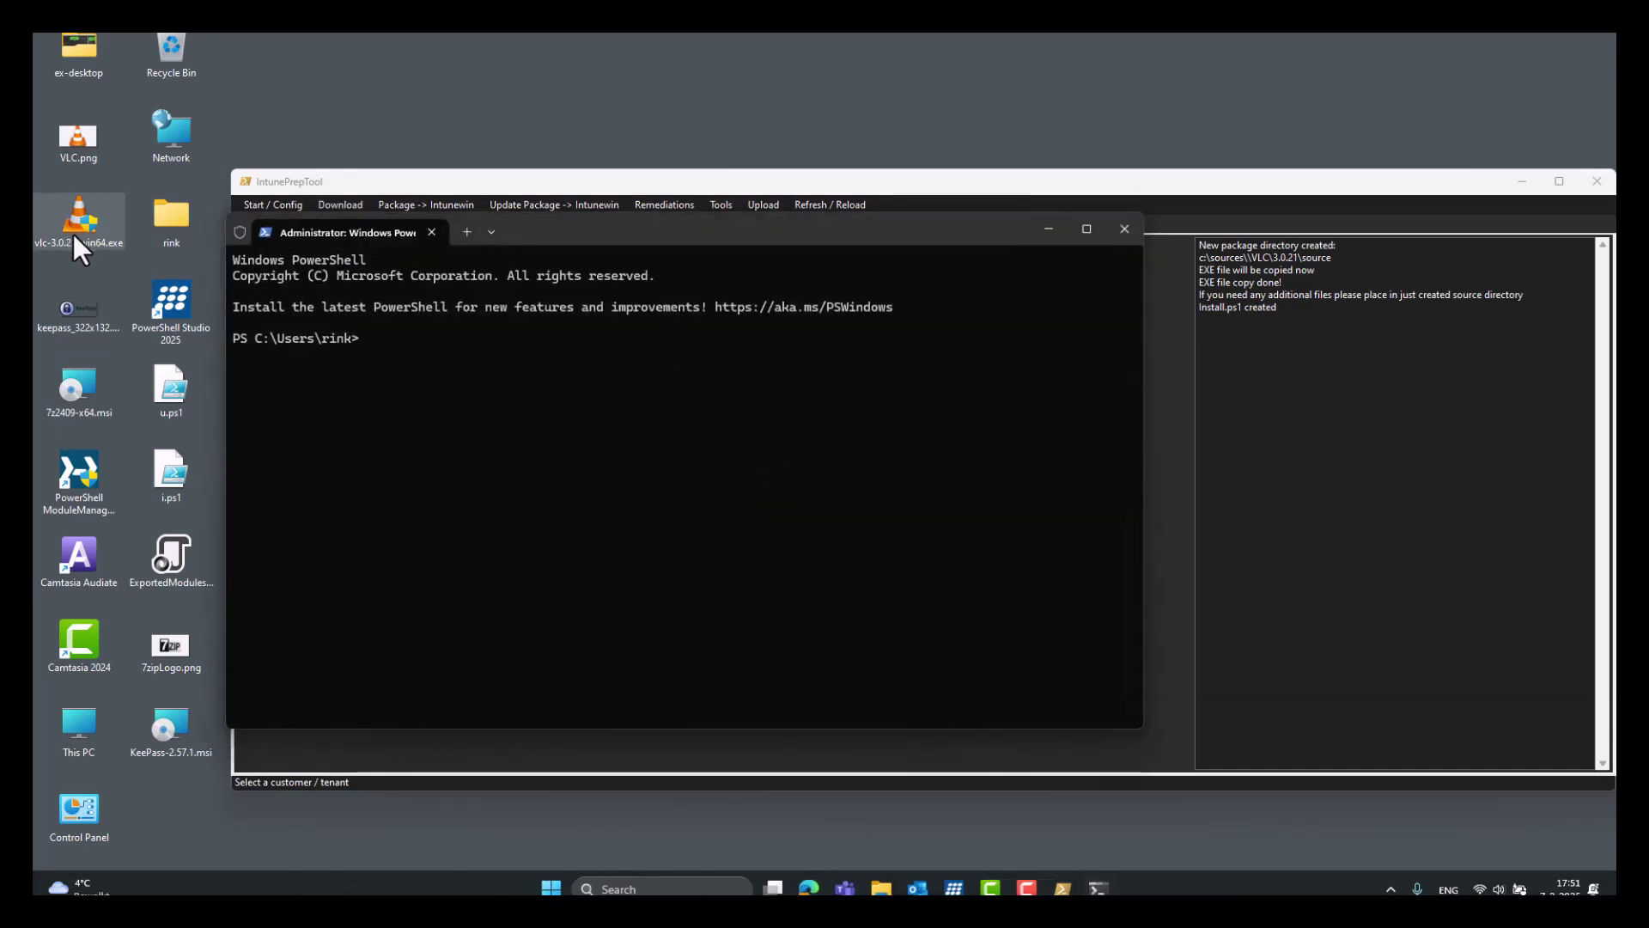
right_click(74, 234)
click(177, 417)
right_click(467, 364)
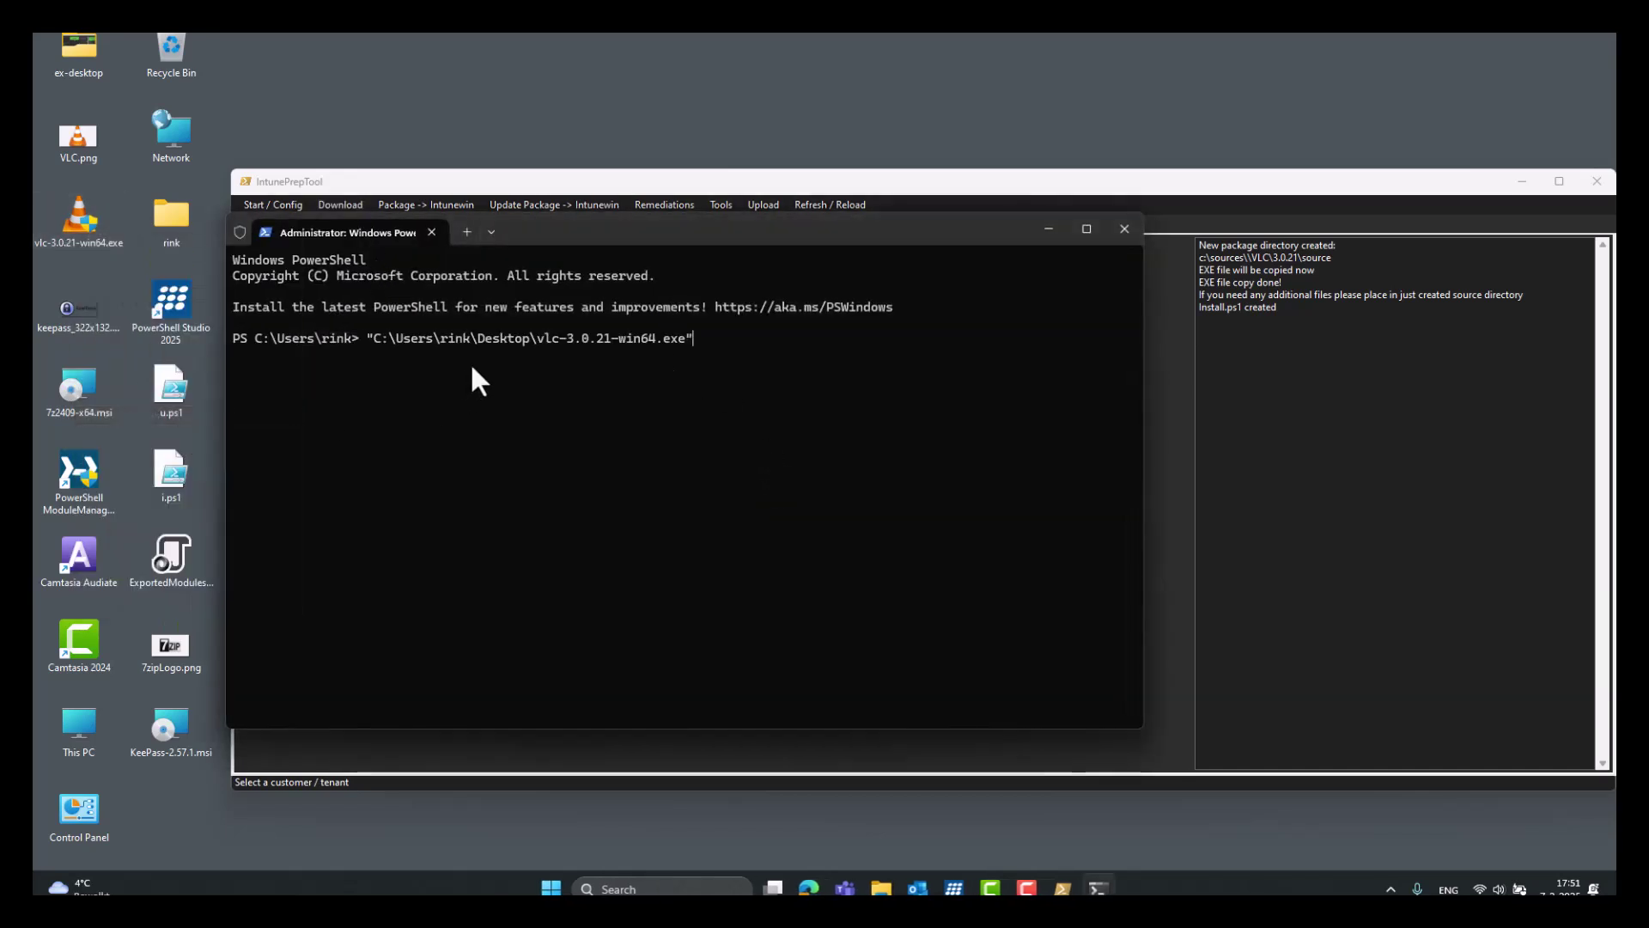
text(/?)
key(Return)
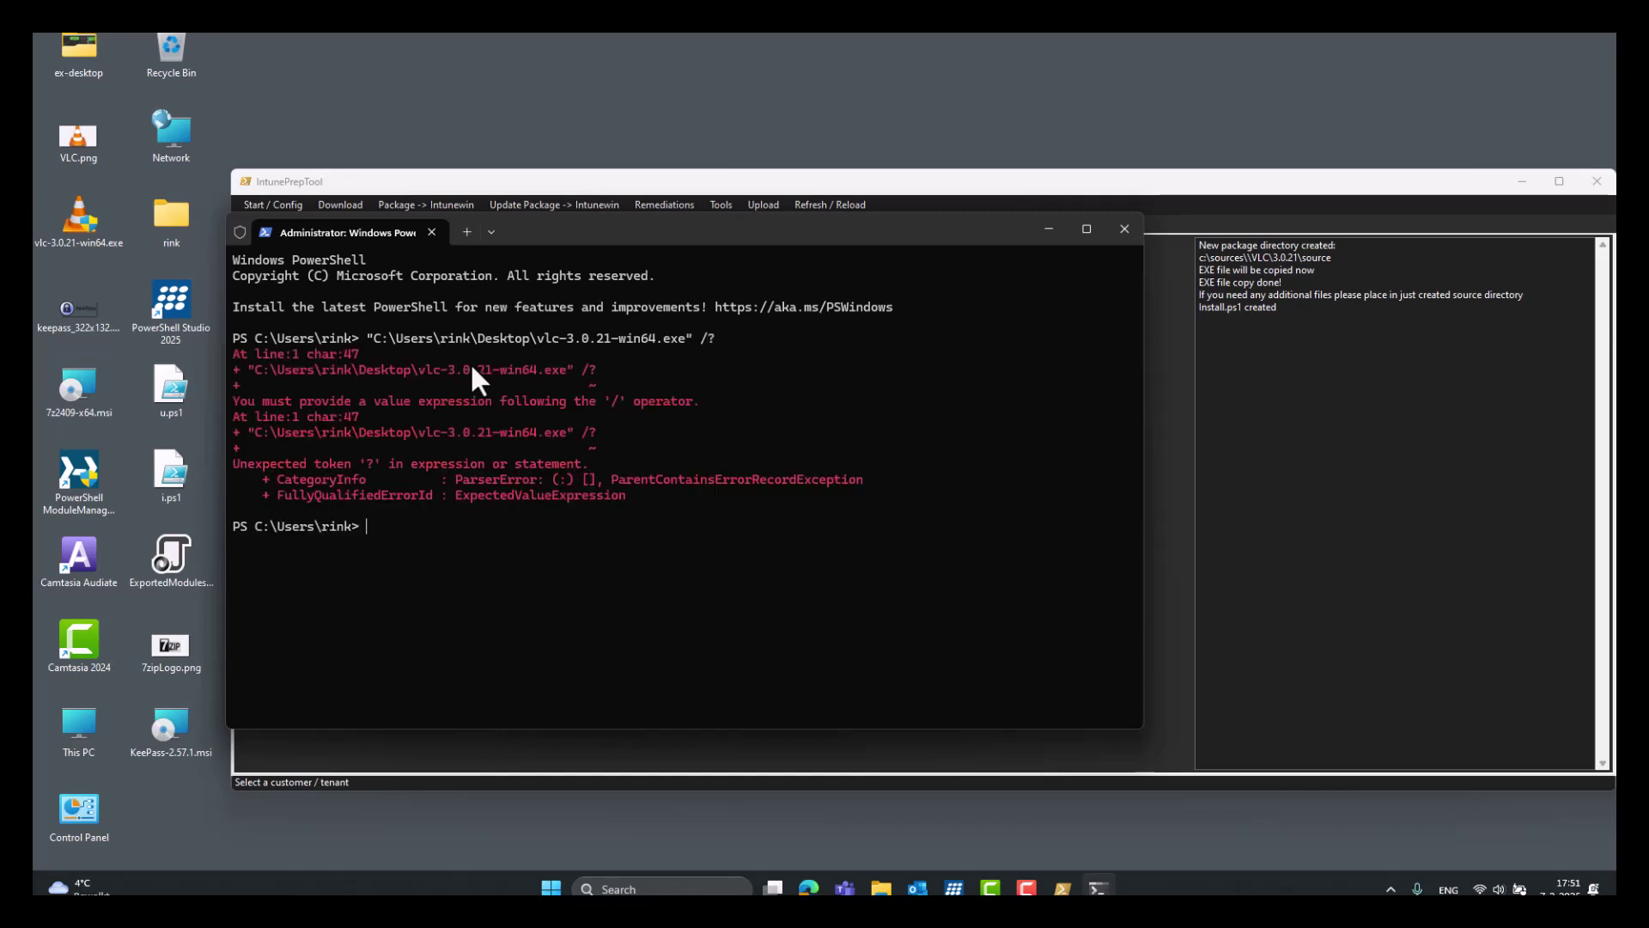
text(cmd)
key(Return)
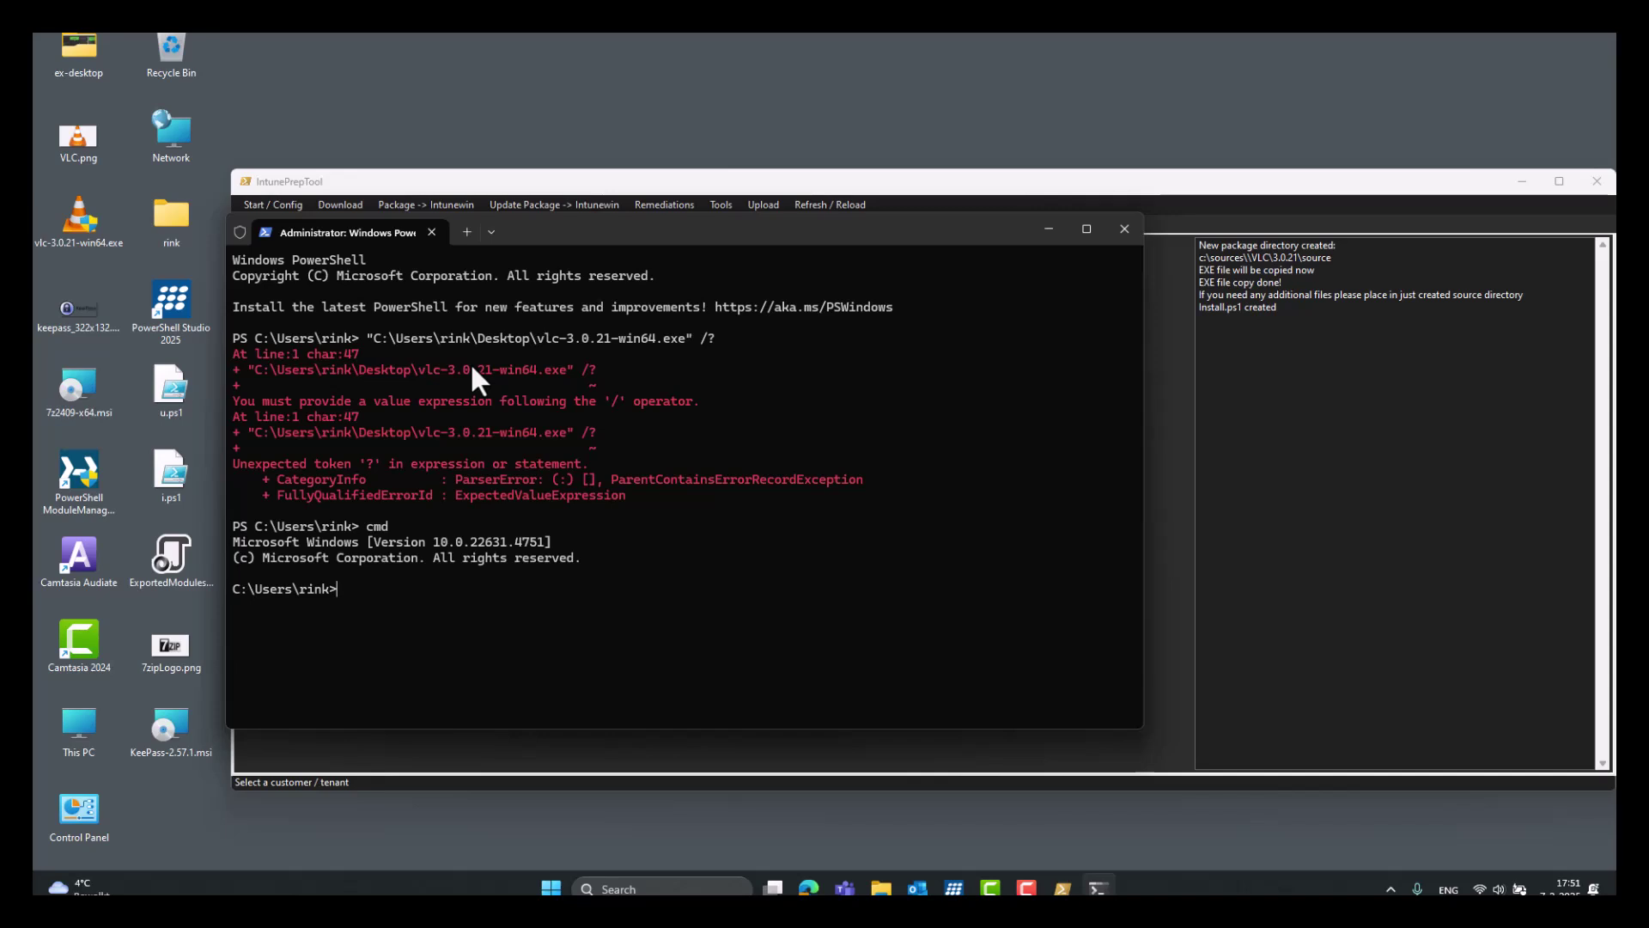
drag(86, 222, 440, 621)
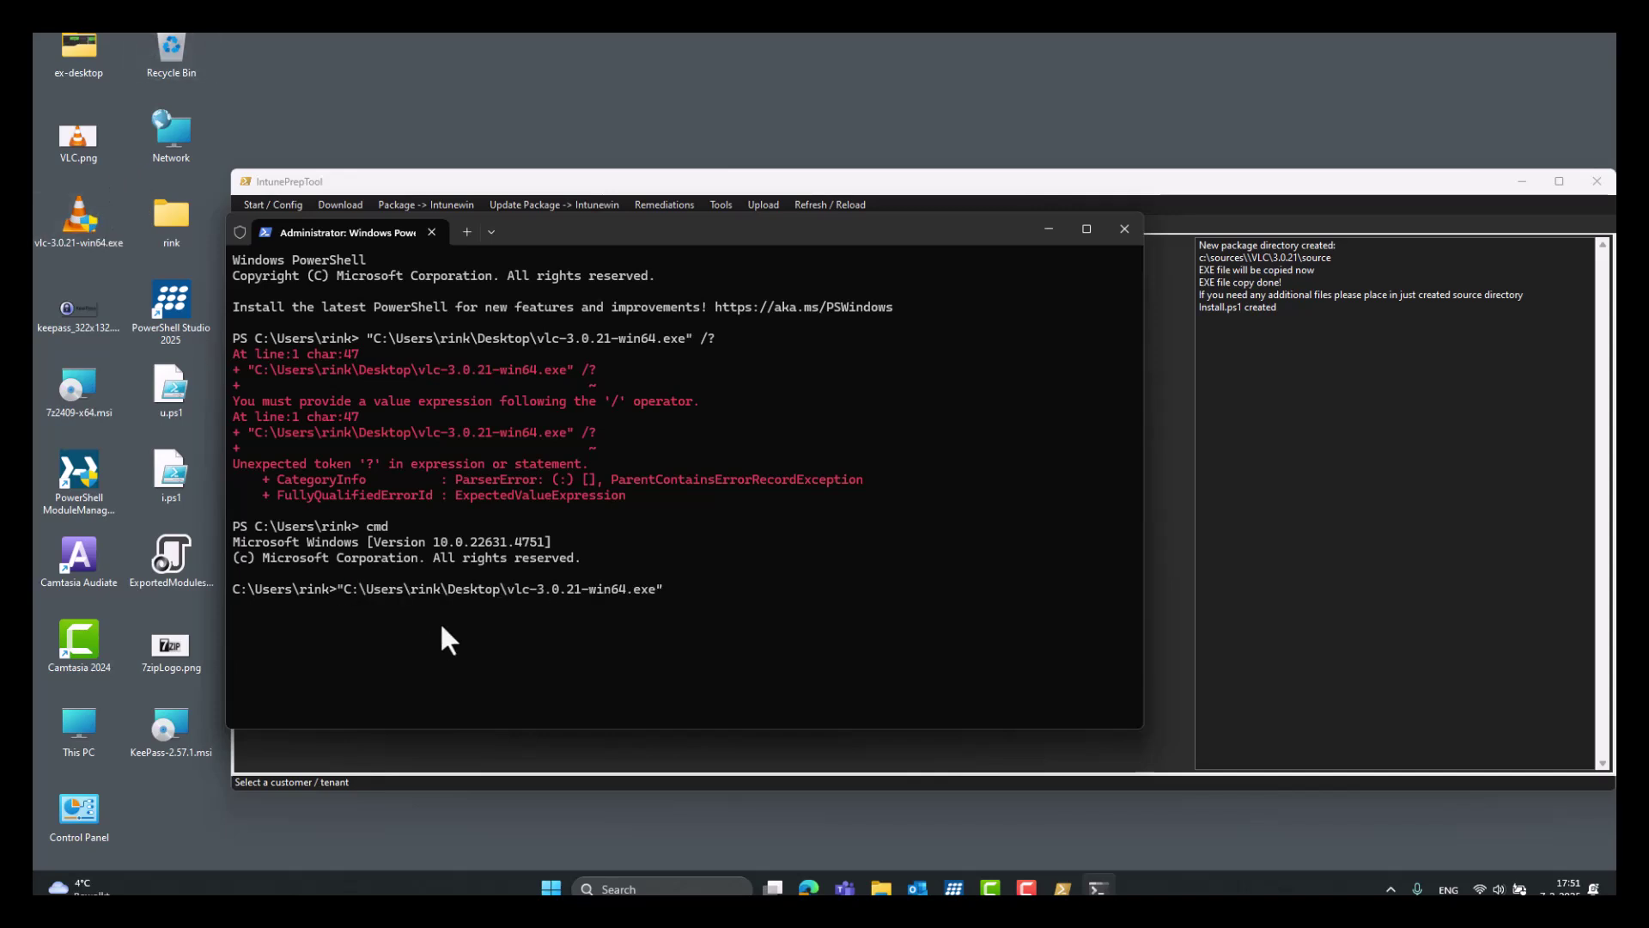
text(/?)
key(Return)
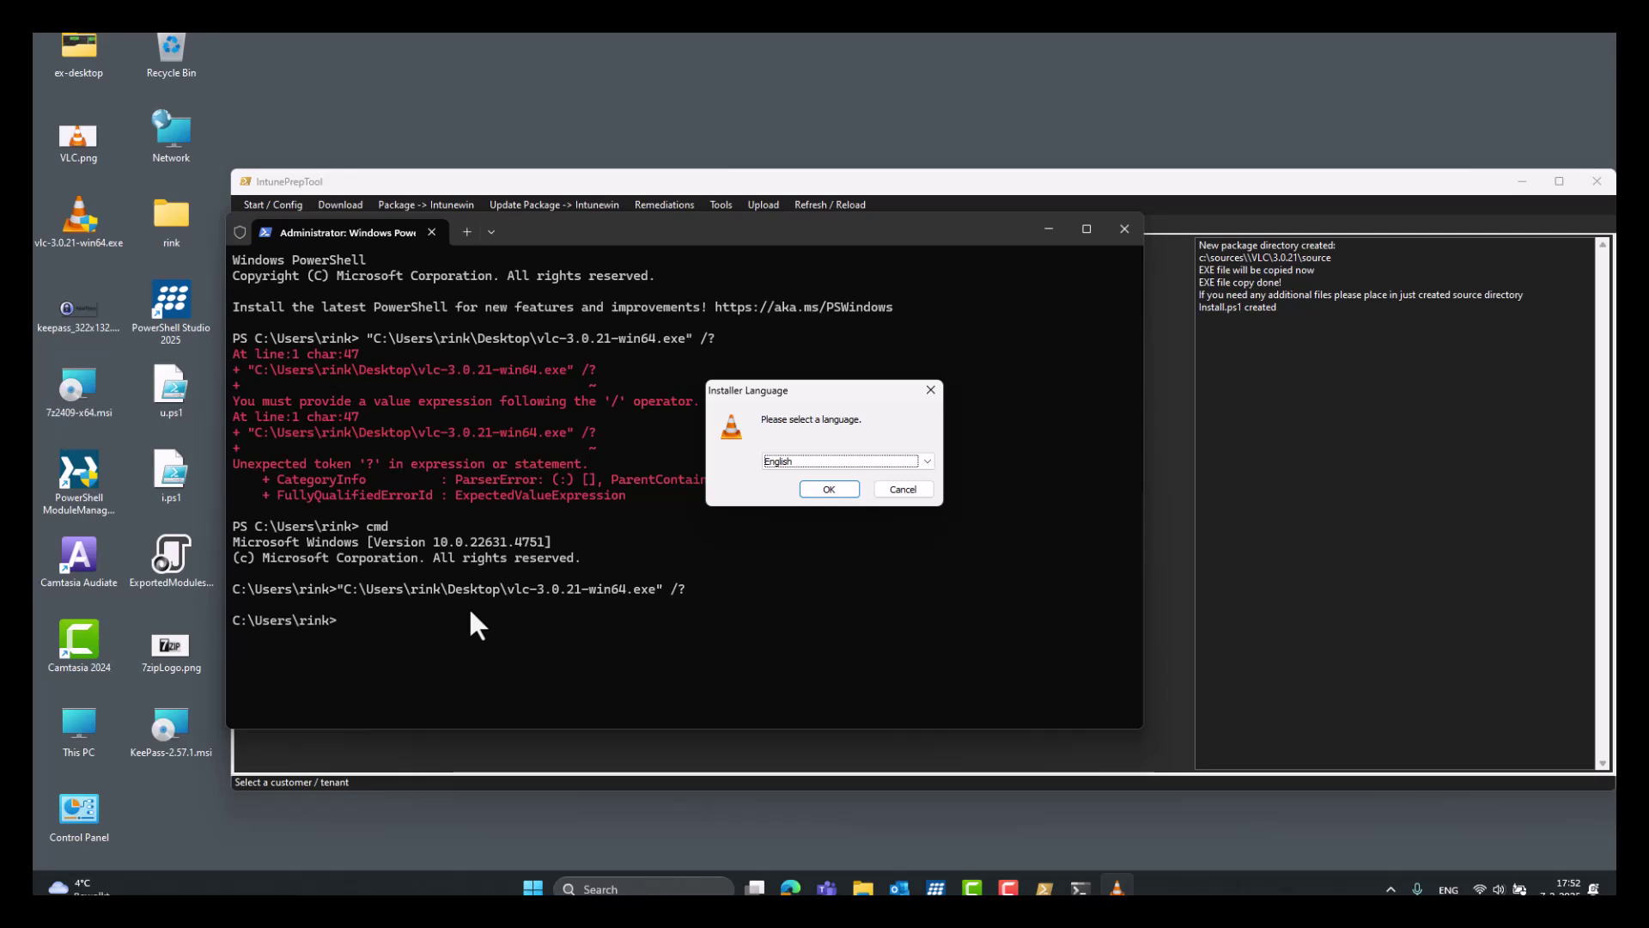
click(913, 493)
click(1124, 228)
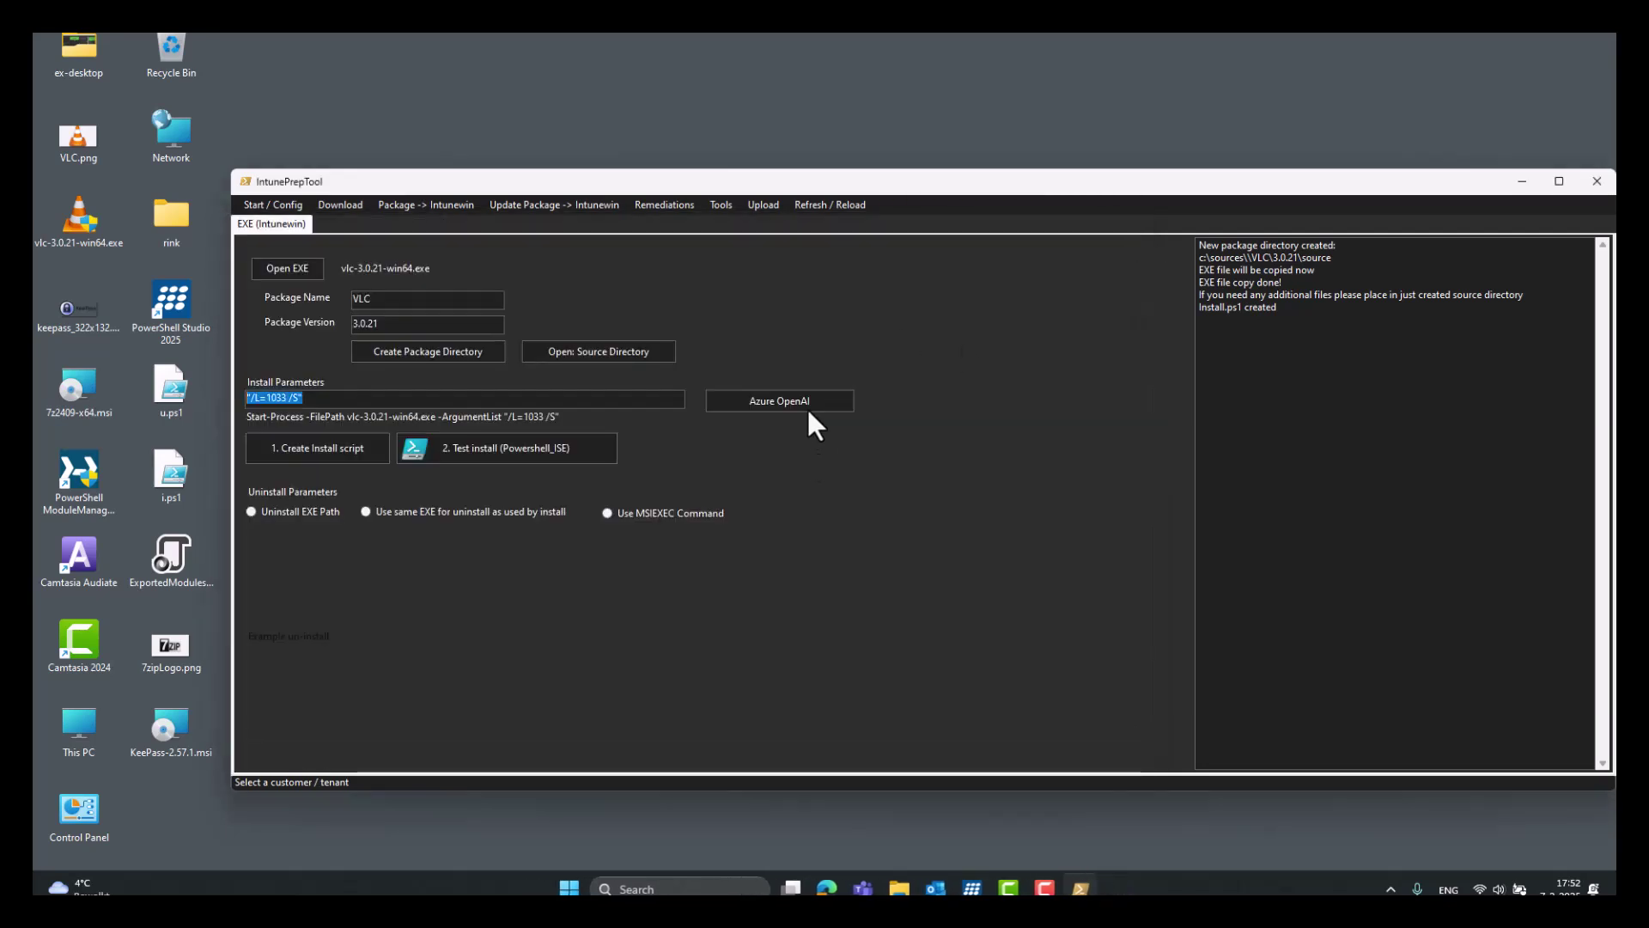
click(286, 206)
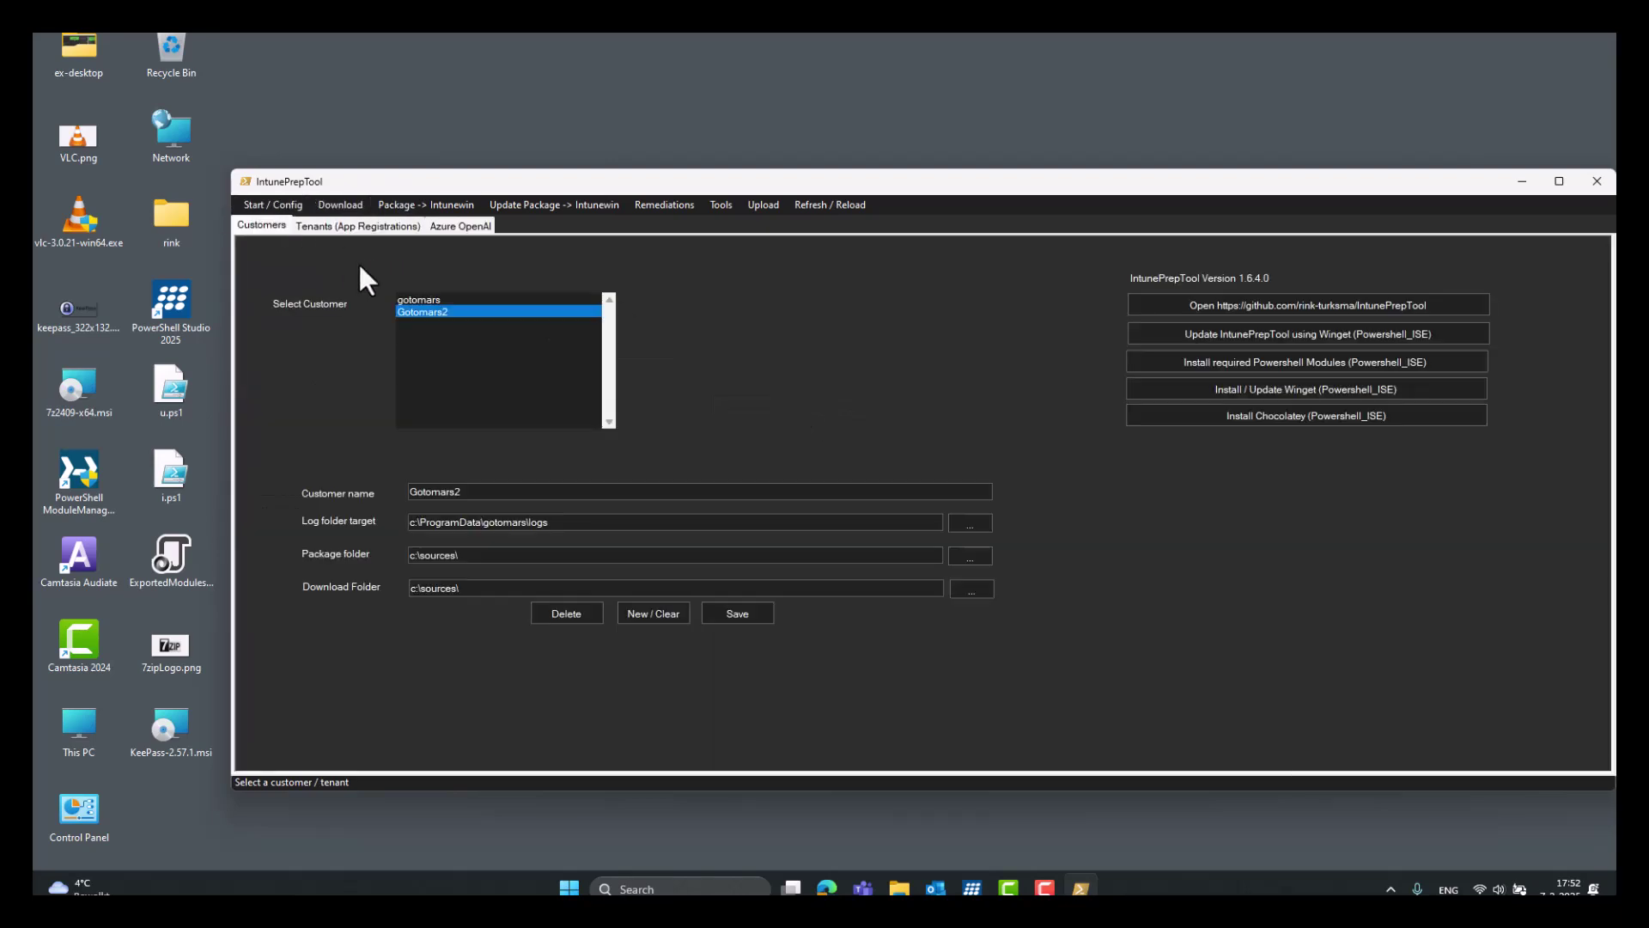
click(470, 229)
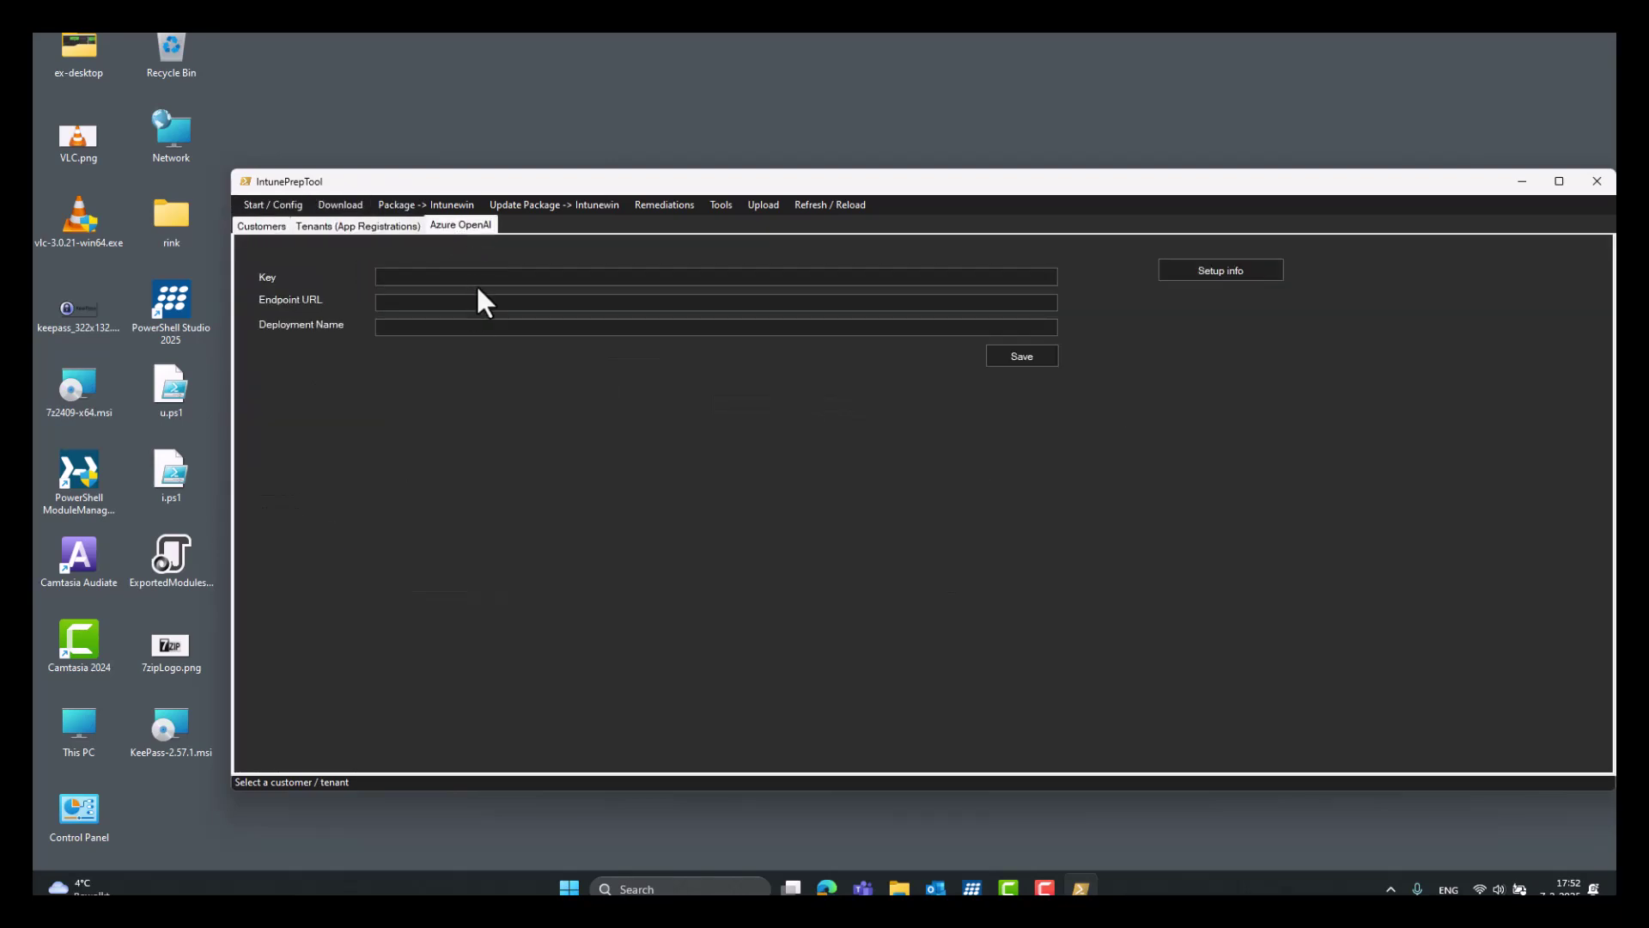
click(1219, 272)
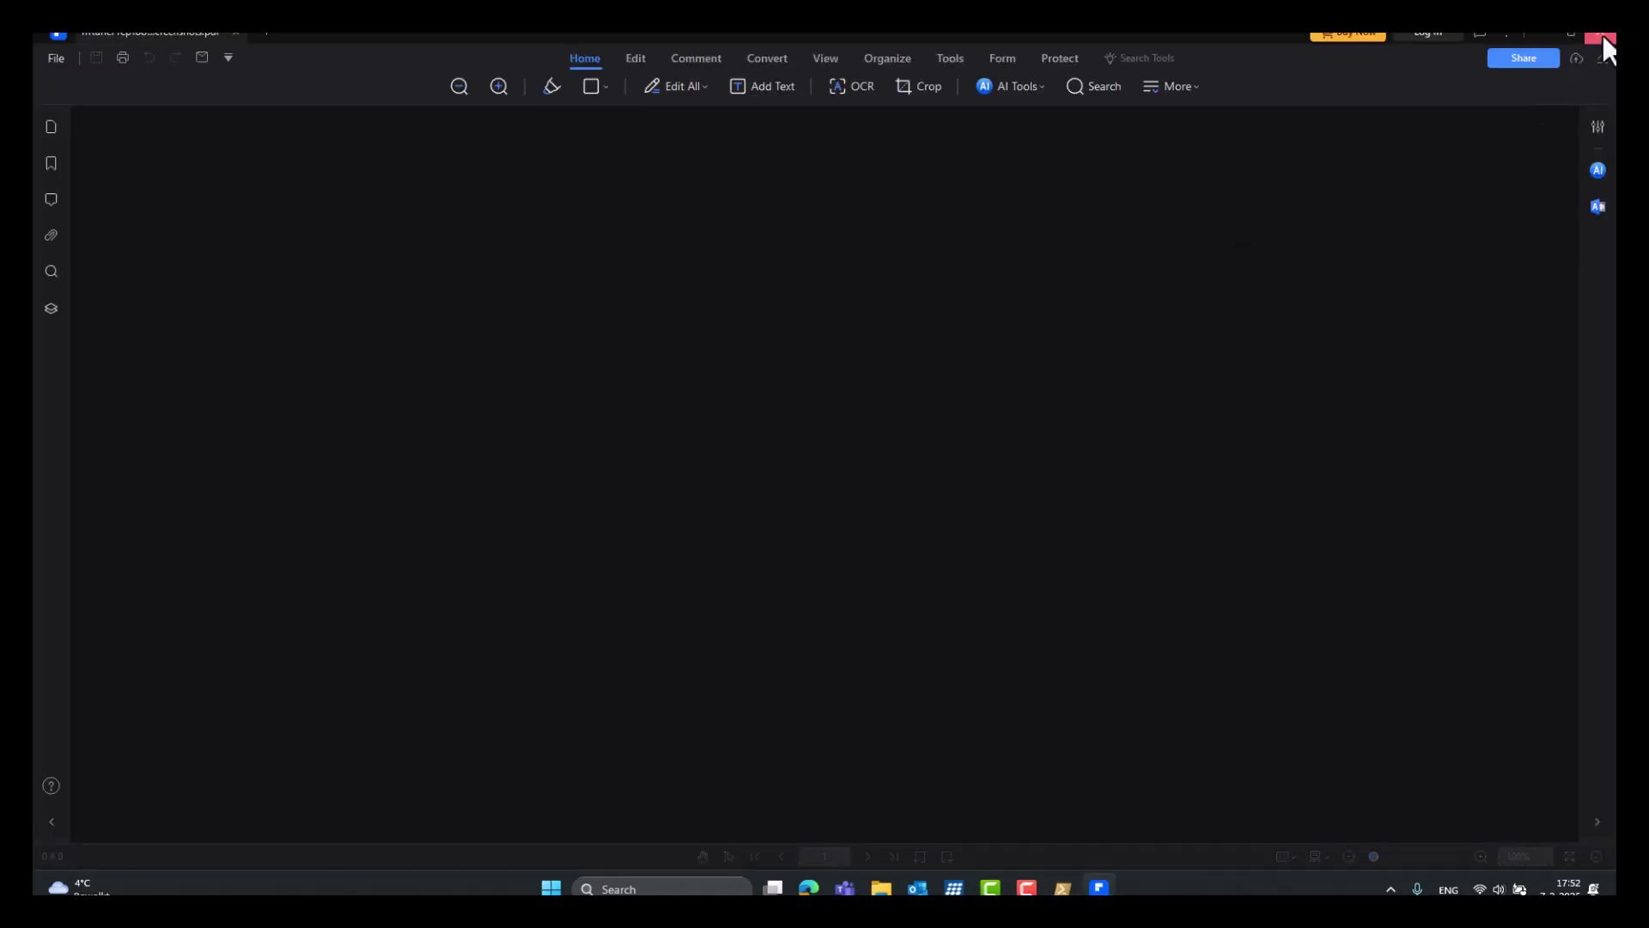
click(1601, 39)
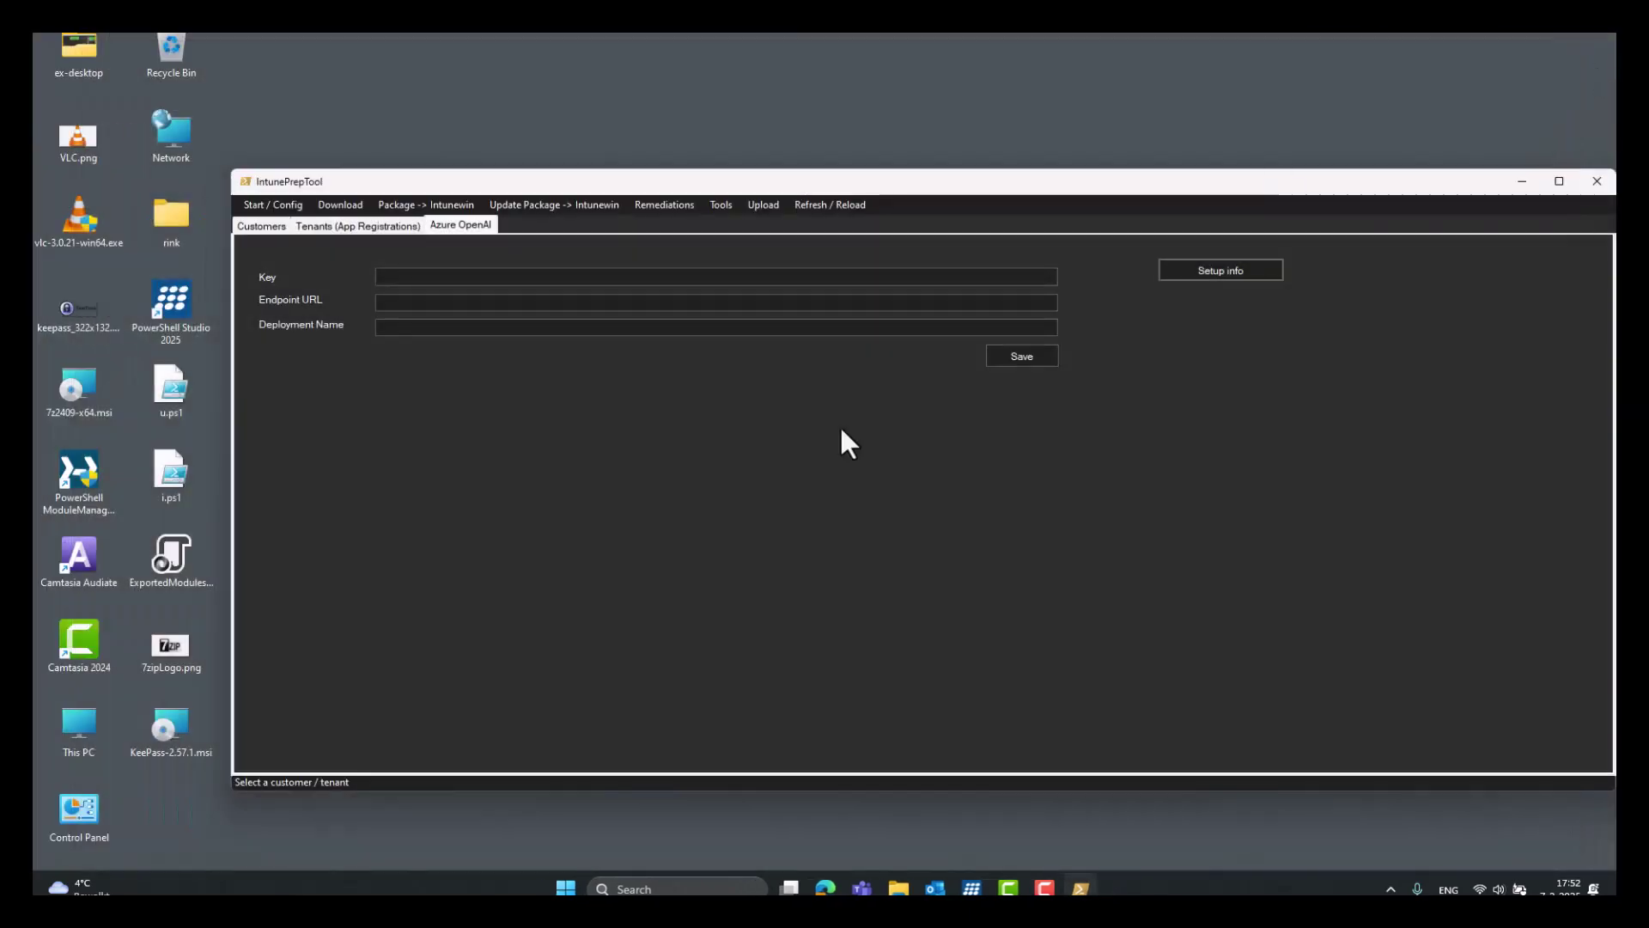
click(277, 227)
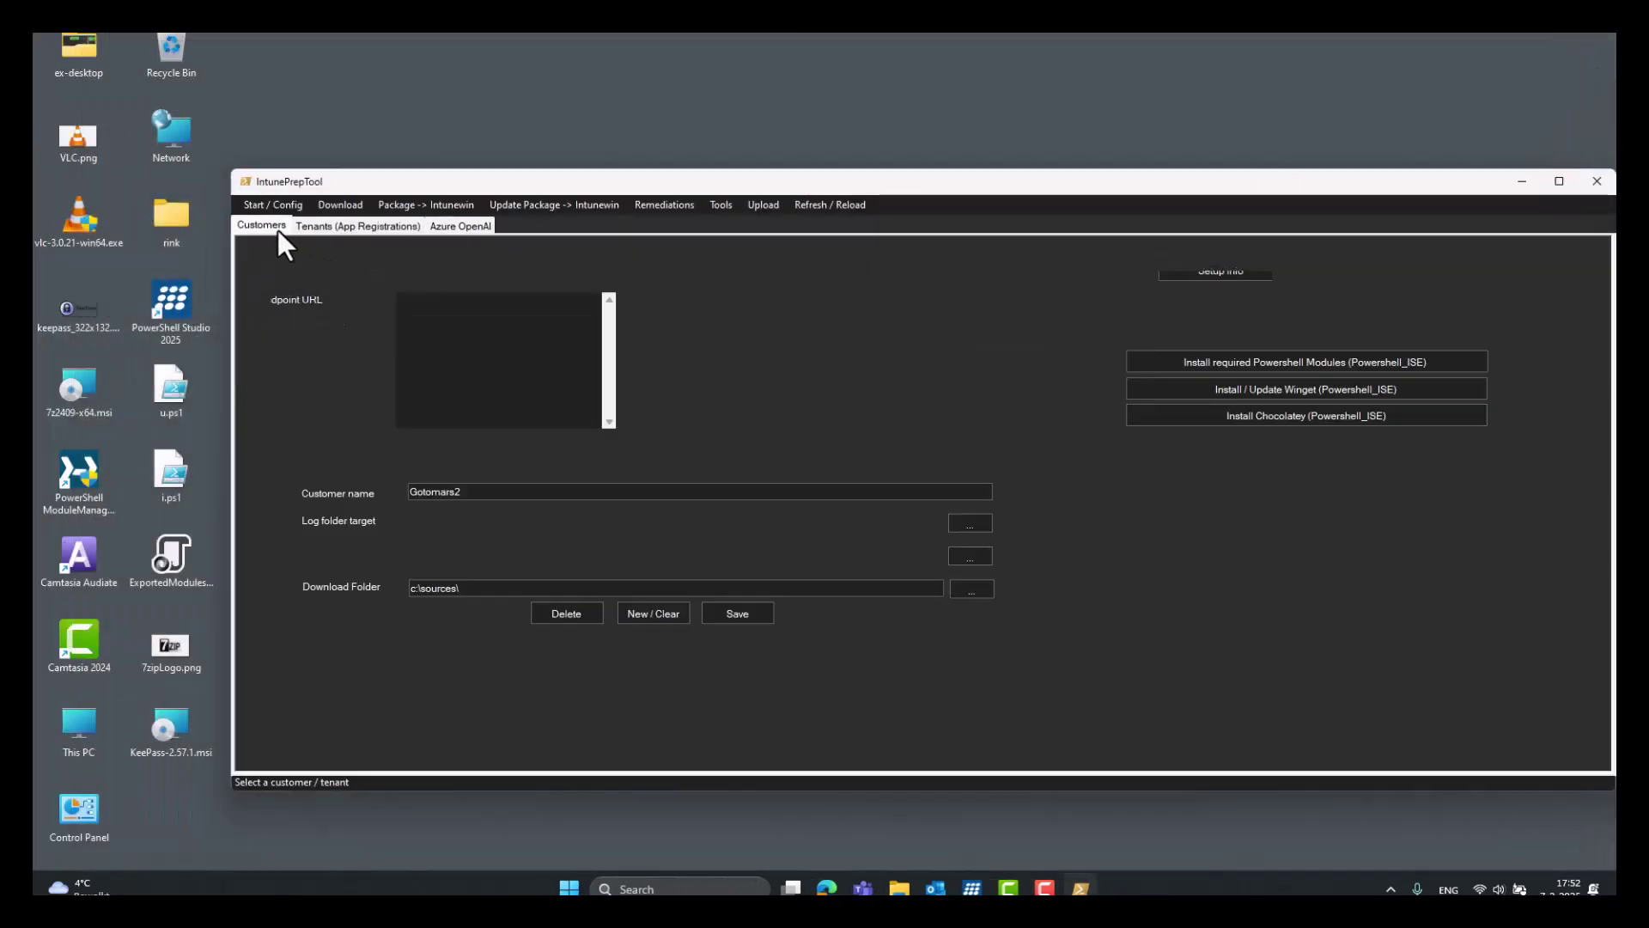
click(451, 209)
- Return to the VLC EXE package and regenerate its install script with /L=1033 /S
click(426, 238)
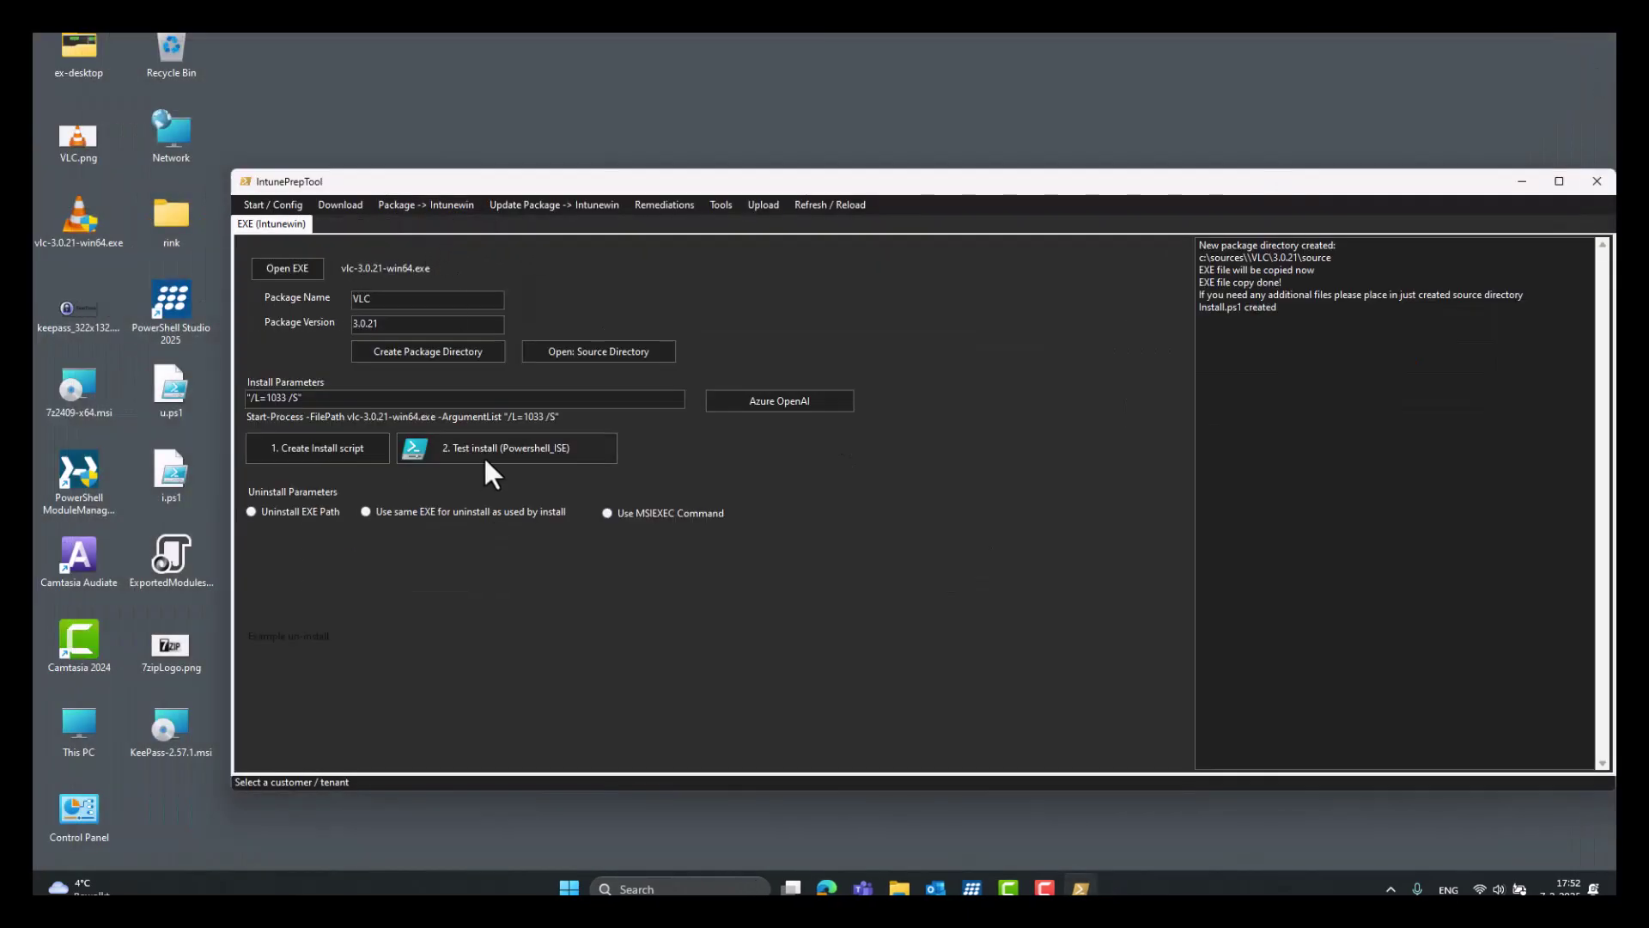
triple_click(342, 397)
click(354, 448)
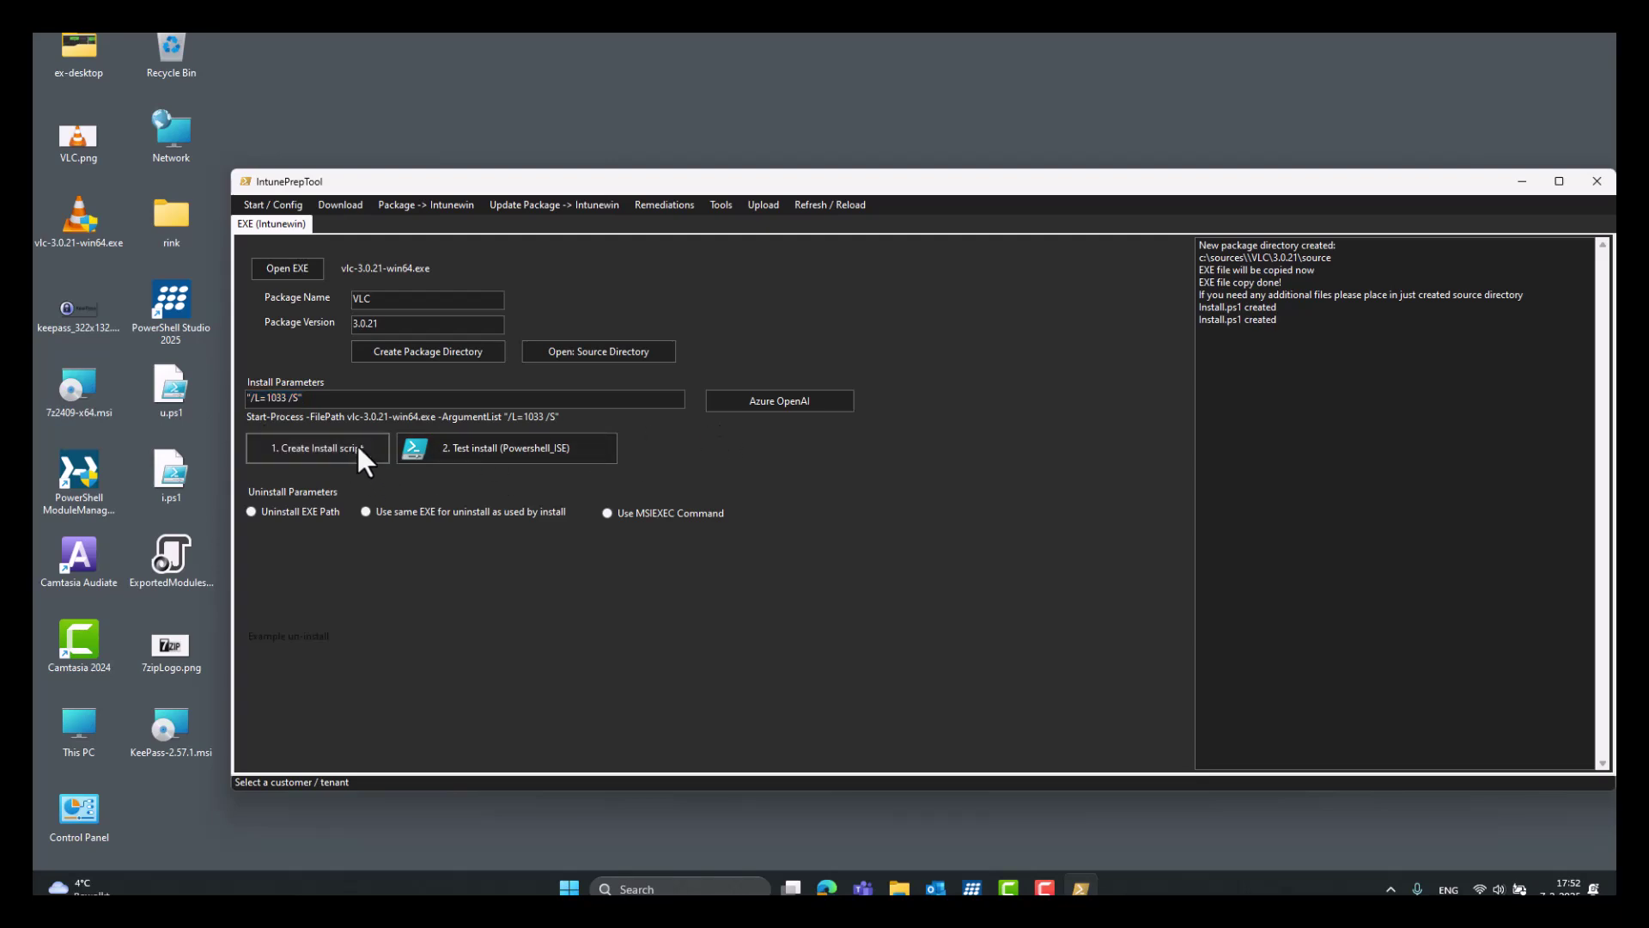
- Test-install VLC by running install.ps1 in PowerShell ISE
click(532, 446)
click(802, 505)
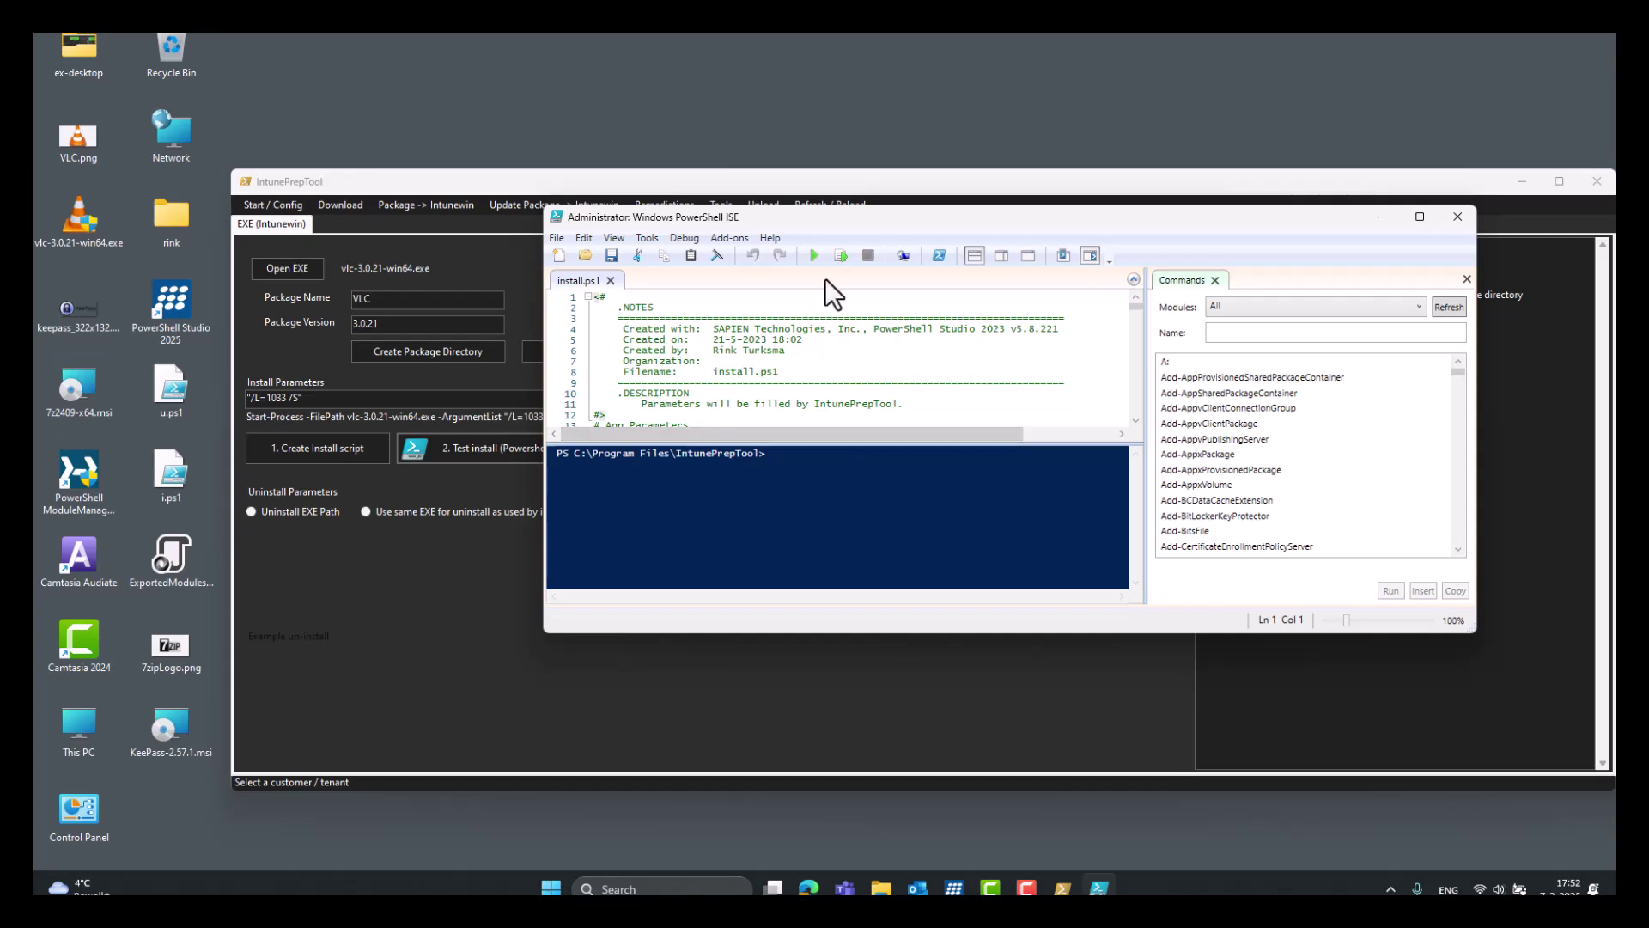
click(814, 255)
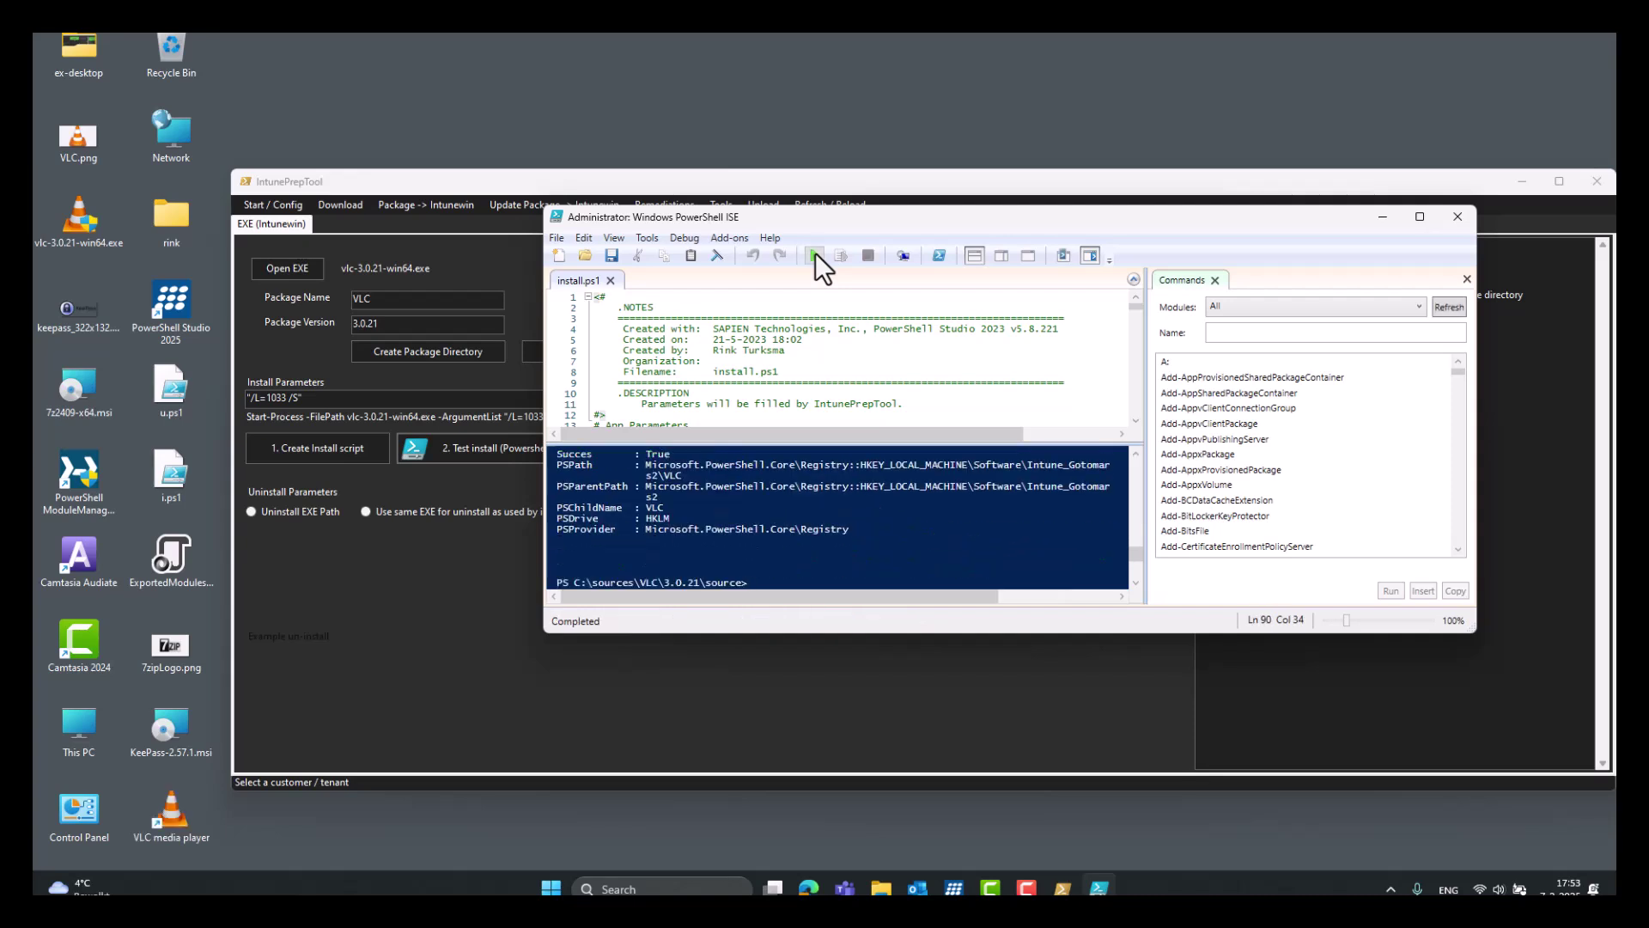
- Add the remove-item line for the public desktop VLC media player.lnk to install.ps1, then save and close ISE
scroll(939, 543, up, 5)
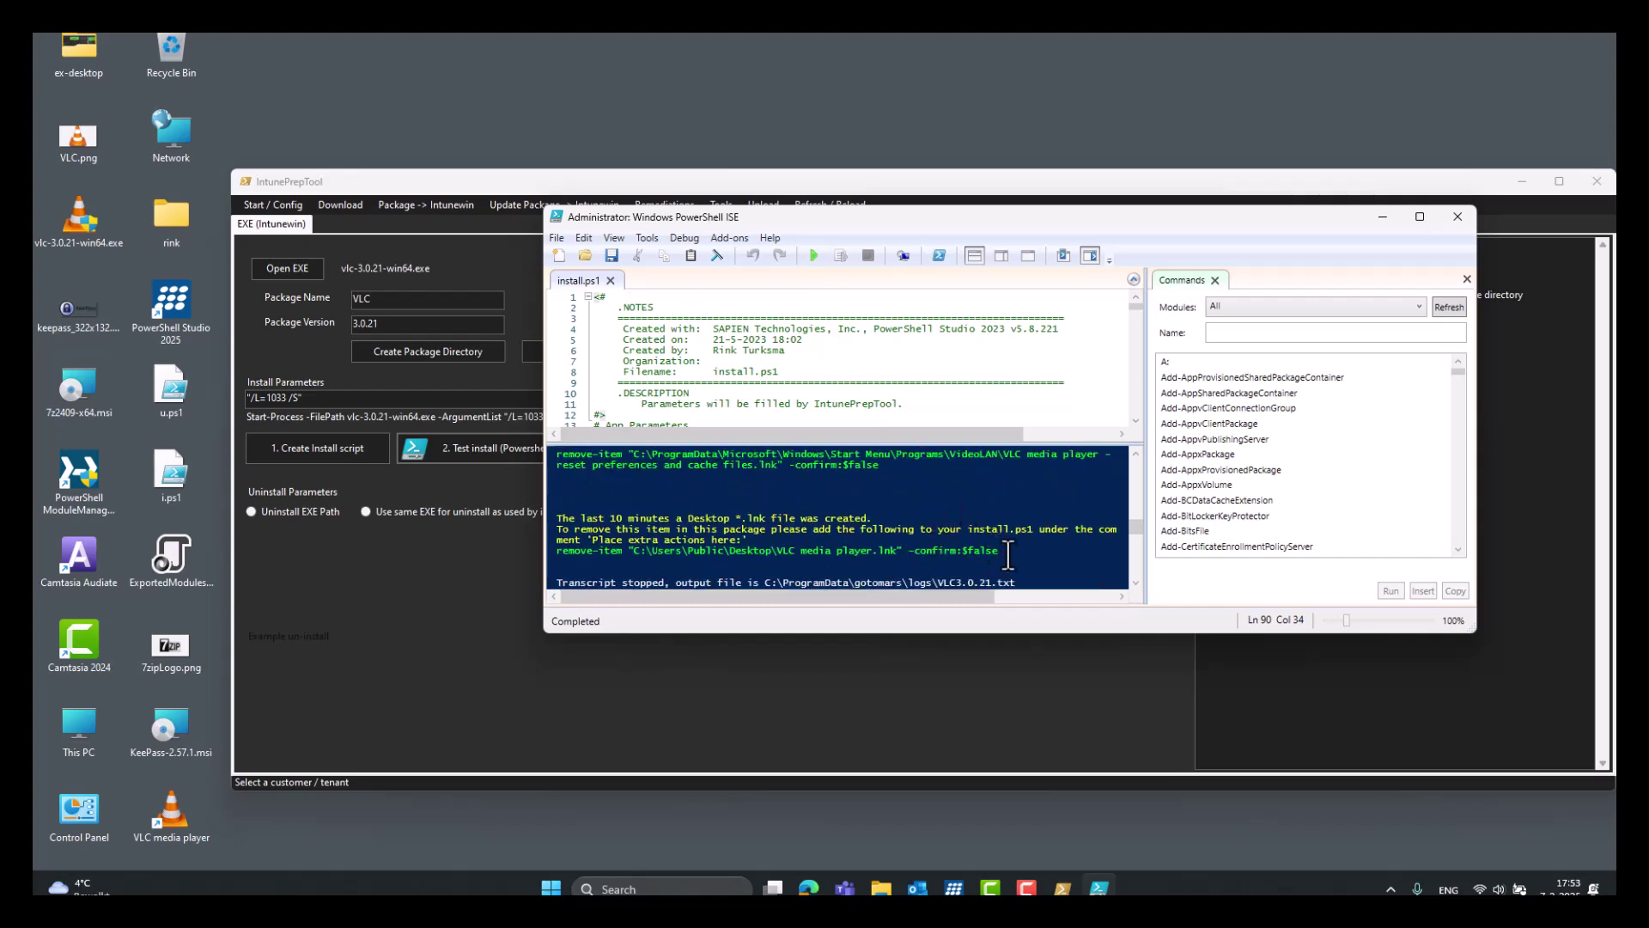
scroll(994, 554, down, 5)
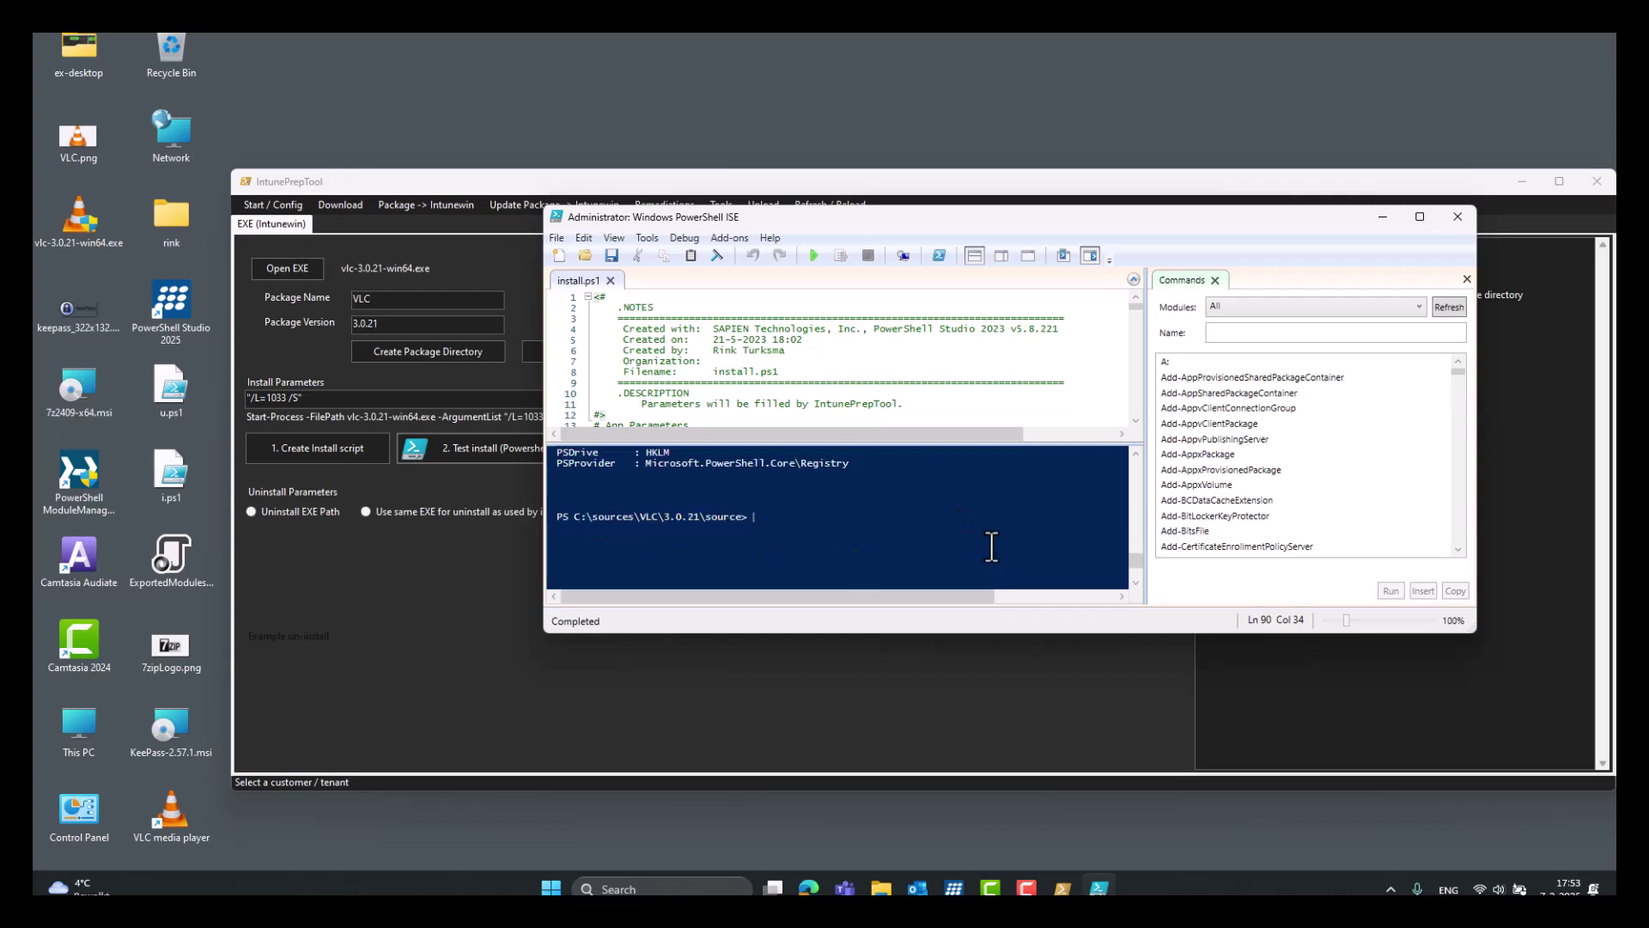
scroll(991, 547, up, 5)
drag(996, 550, 541, 550)
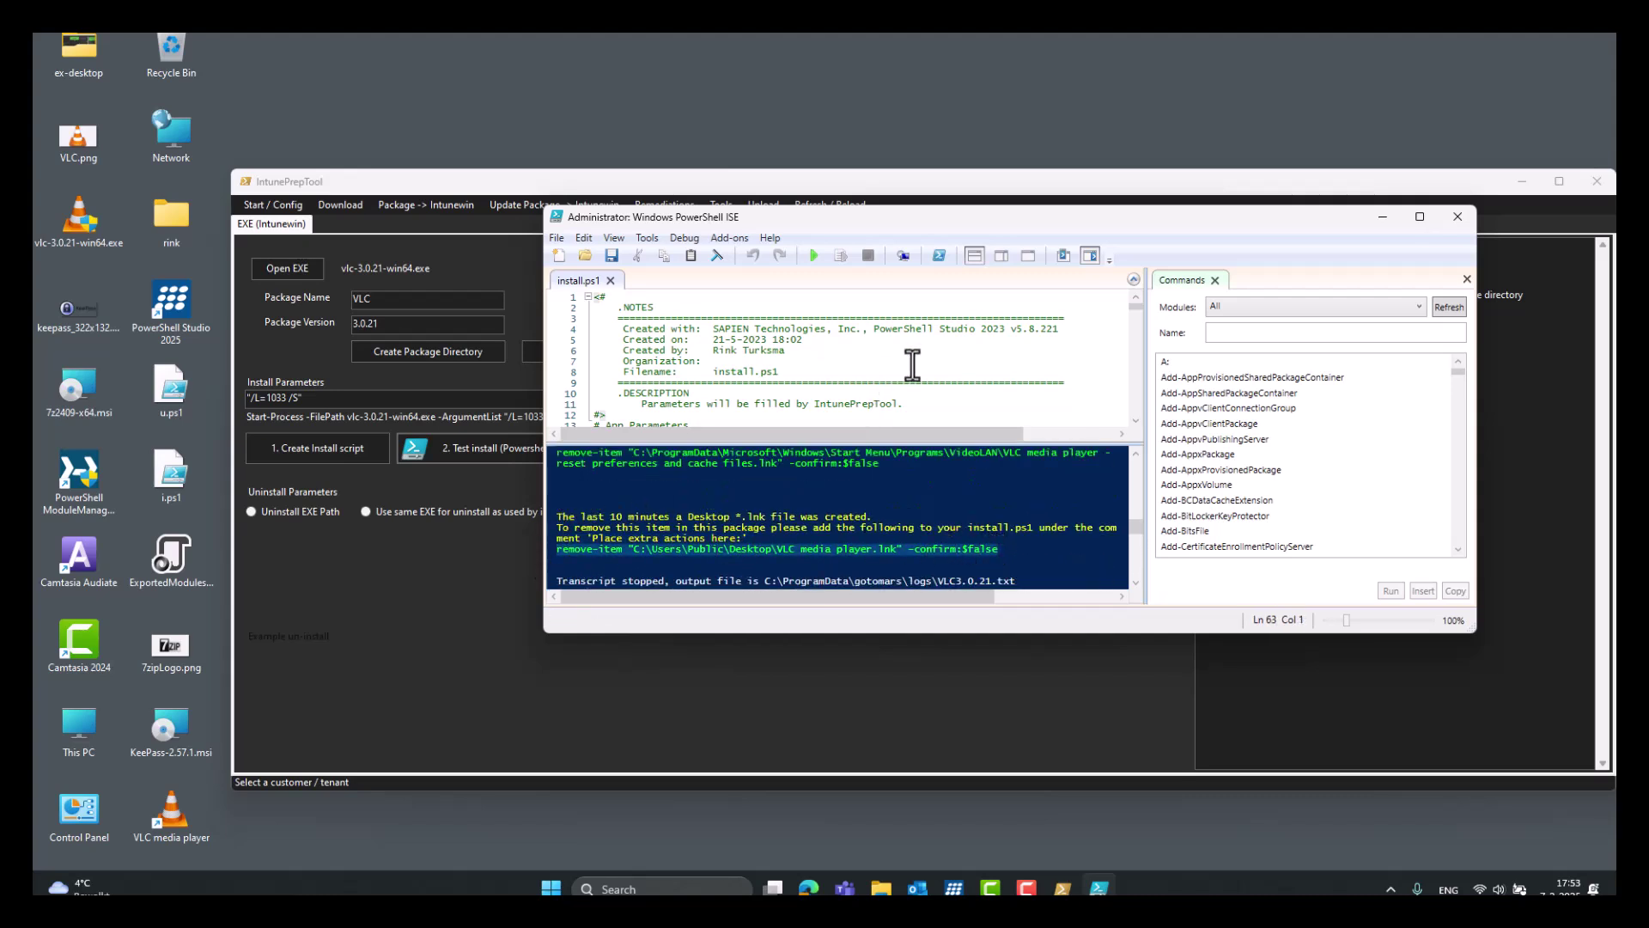
scroll(913, 365, down, 20)
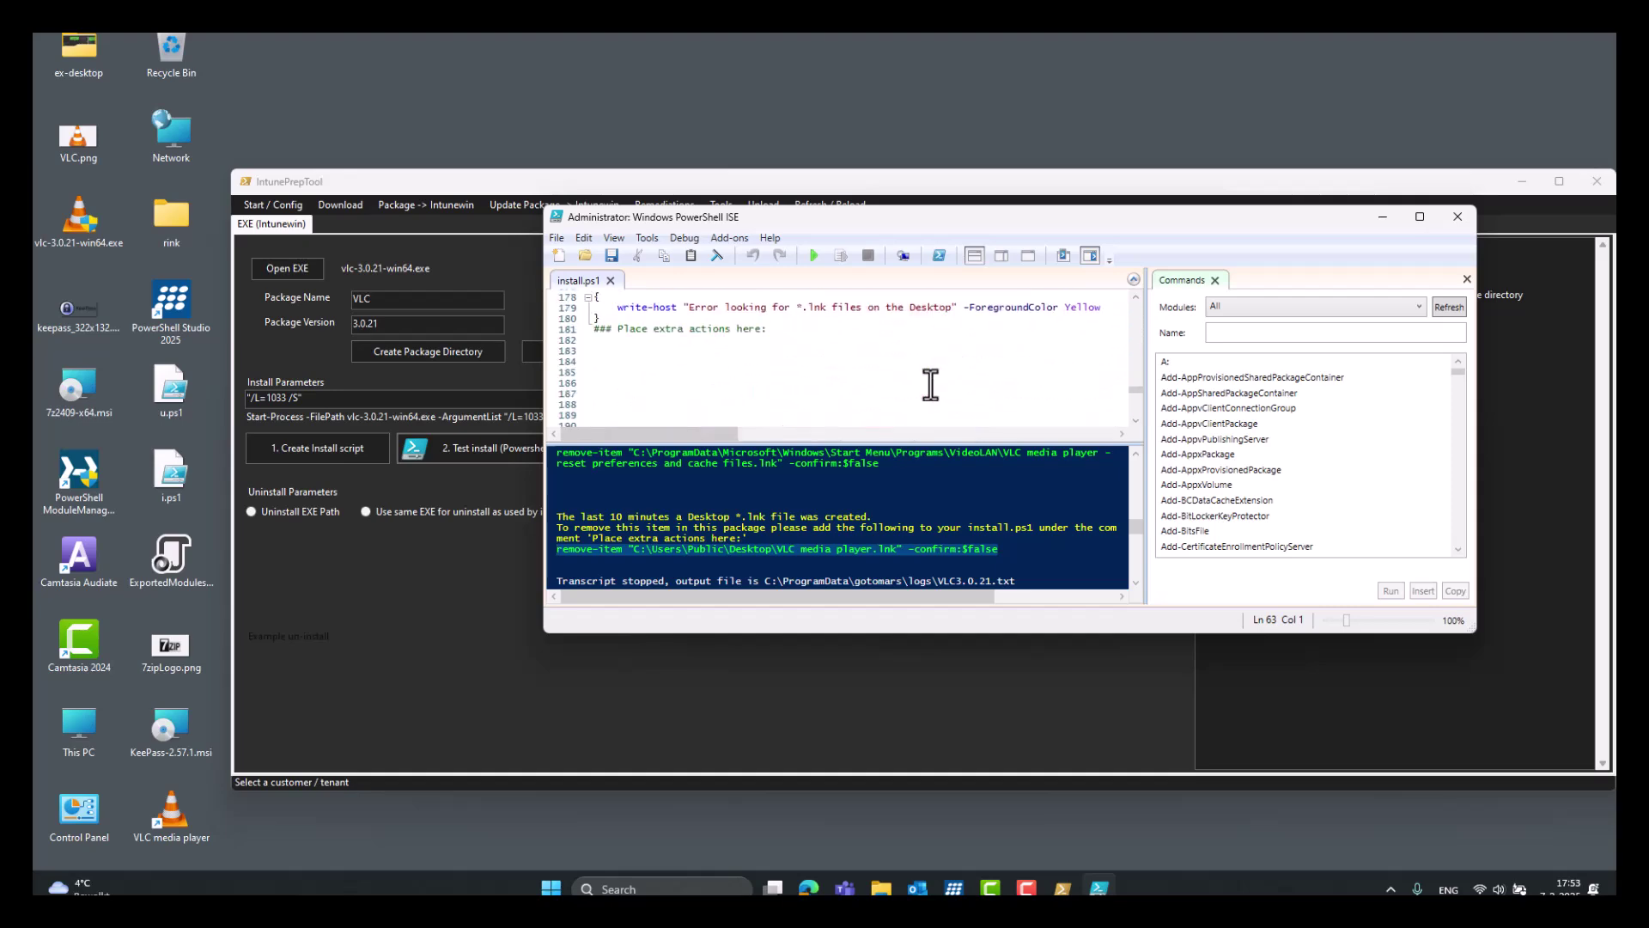
scroll(913, 369, up, 3)
scroll(876, 368, down, 1)
scroll(636, 391, down, 1)
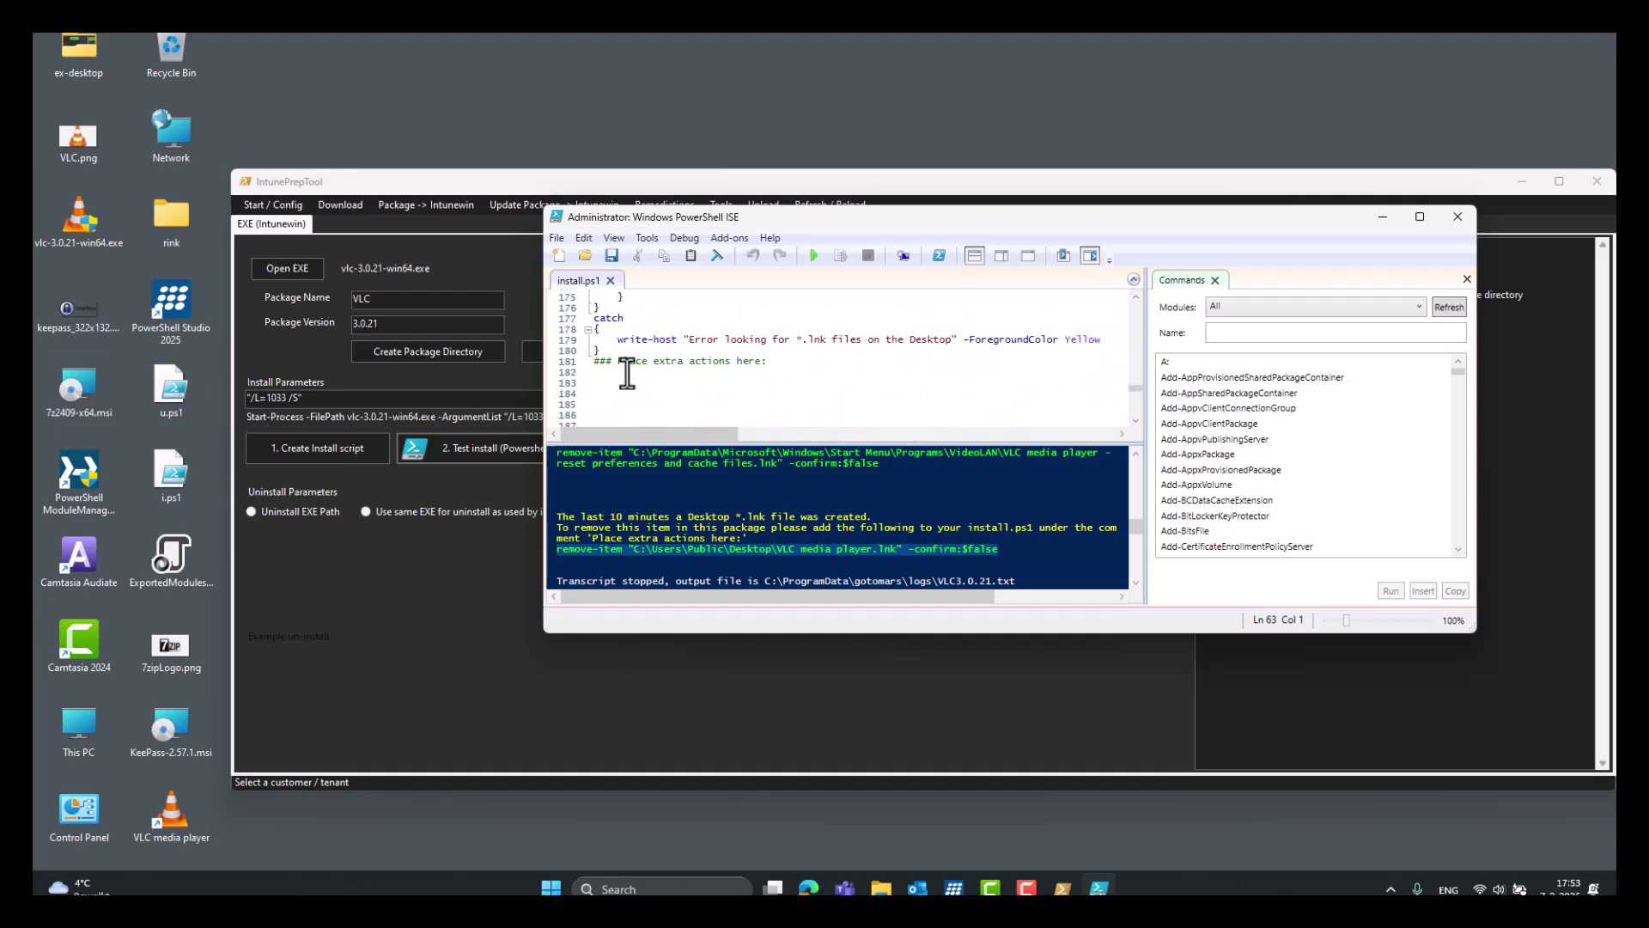
click(631, 371)
text(remove-item "C:\Users\Public\Desktop\VLC media player.lnk" -confirm:$false)
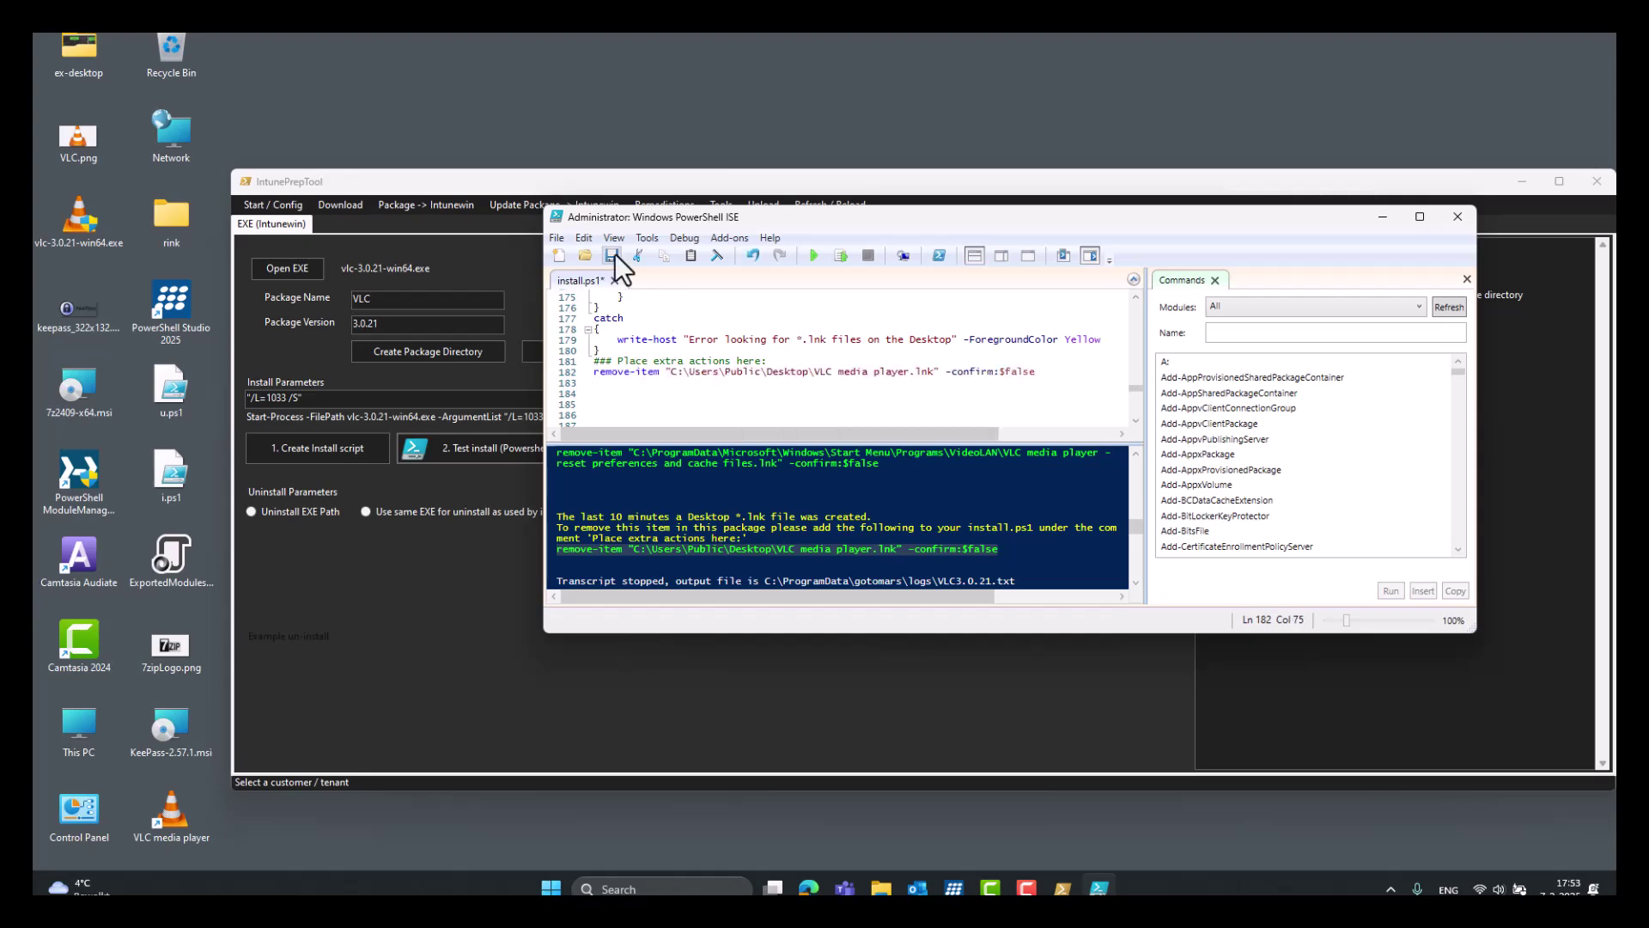
click(613, 255)
click(1457, 218)
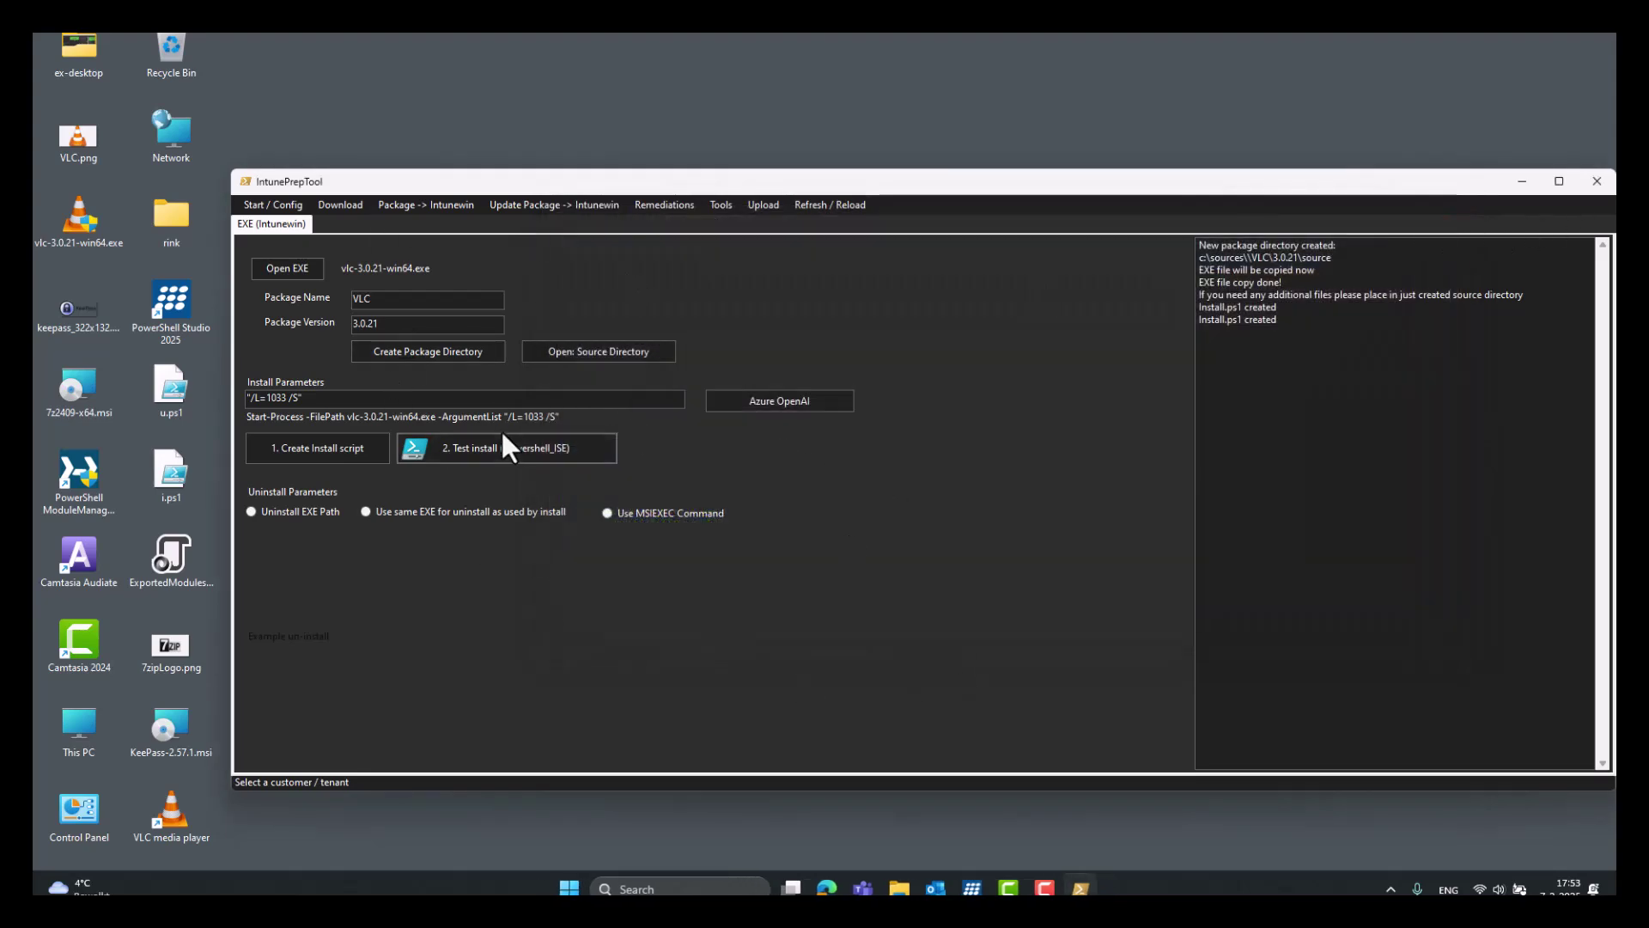
- Search 64-bit uninstall entries for VLC and copy C:\Program Files\VideoLAN\VLC\uninstall.exe
click(723, 208)
click(750, 244)
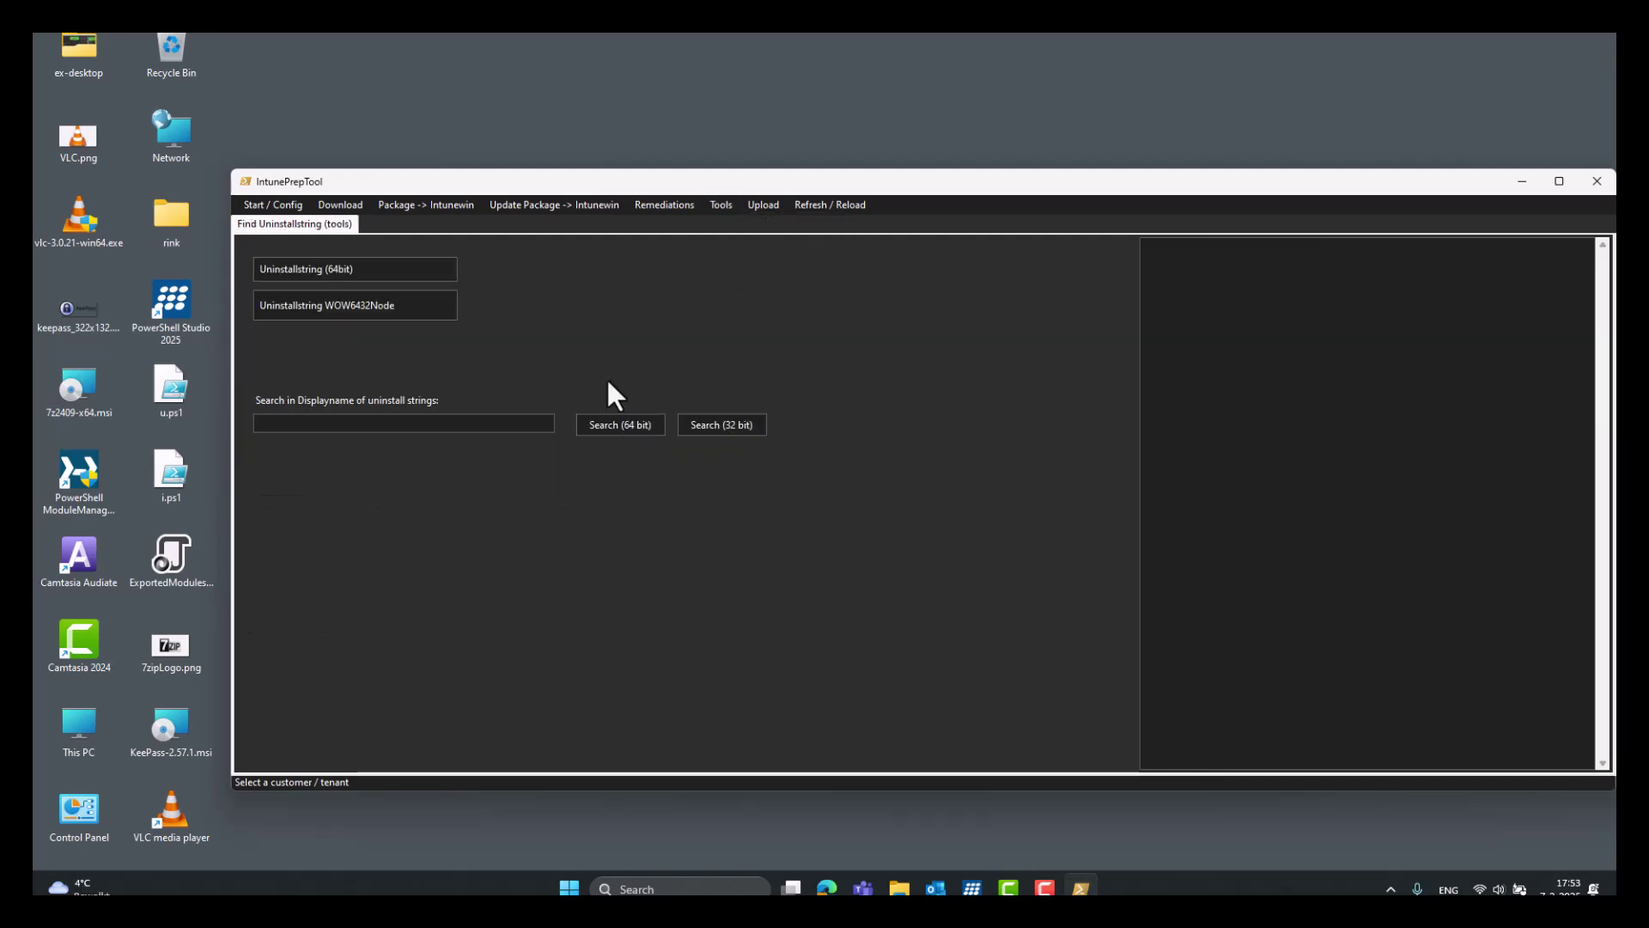
click(313, 429)
text(VLC)
click(634, 429)
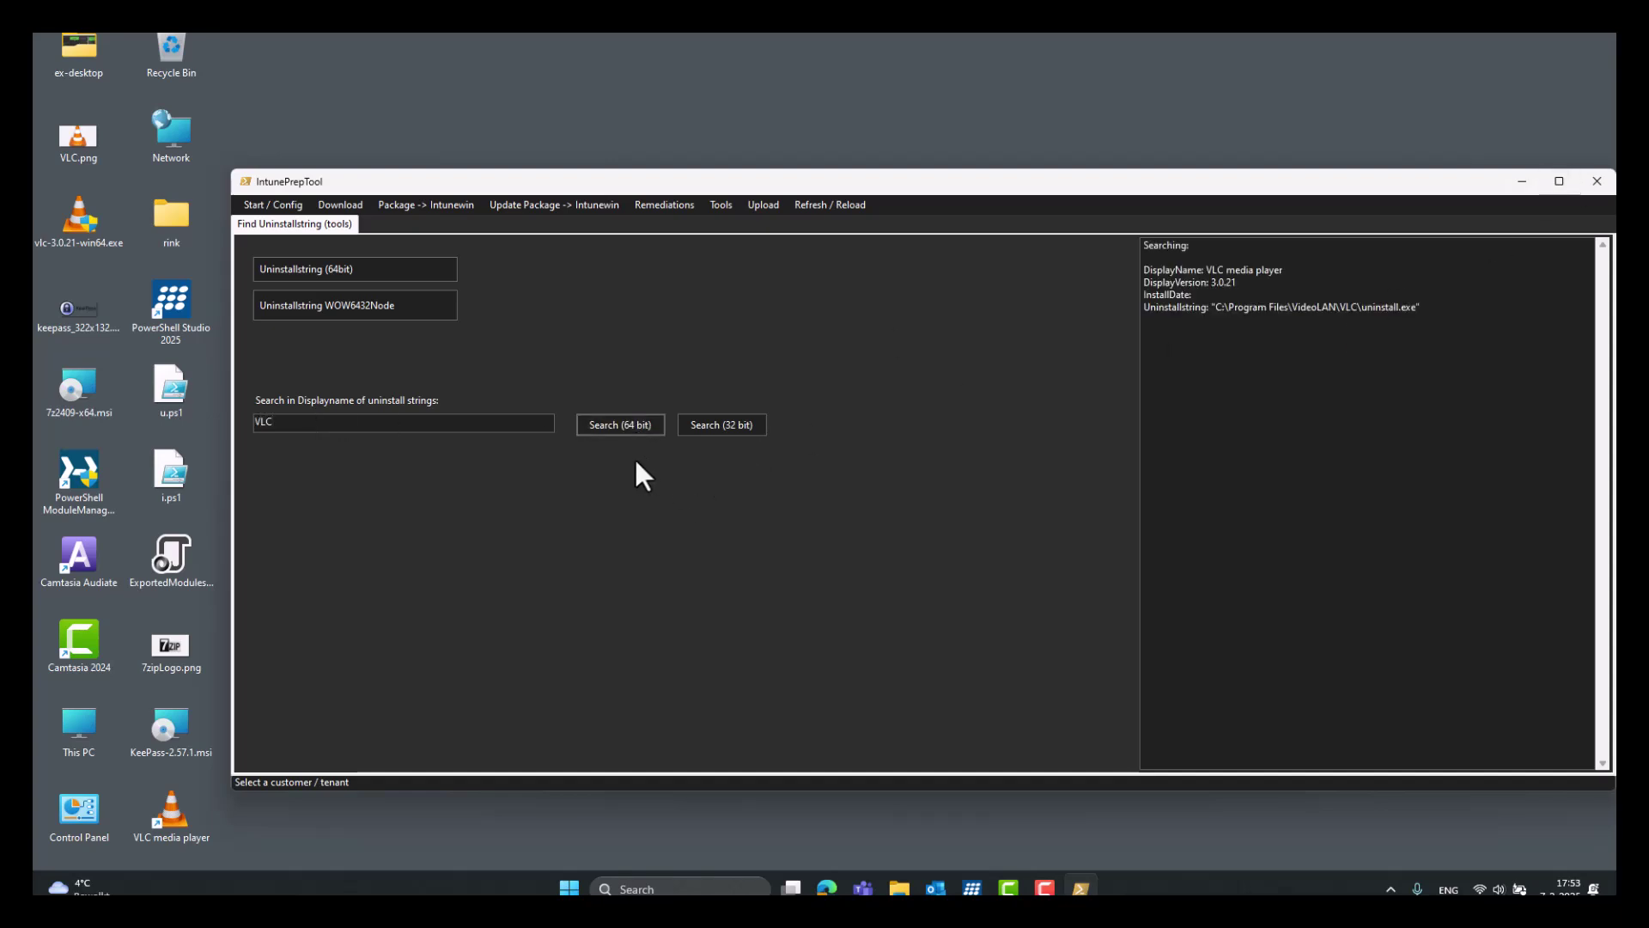
drag(1427, 307, 1210, 309)
key(ctrl+c)
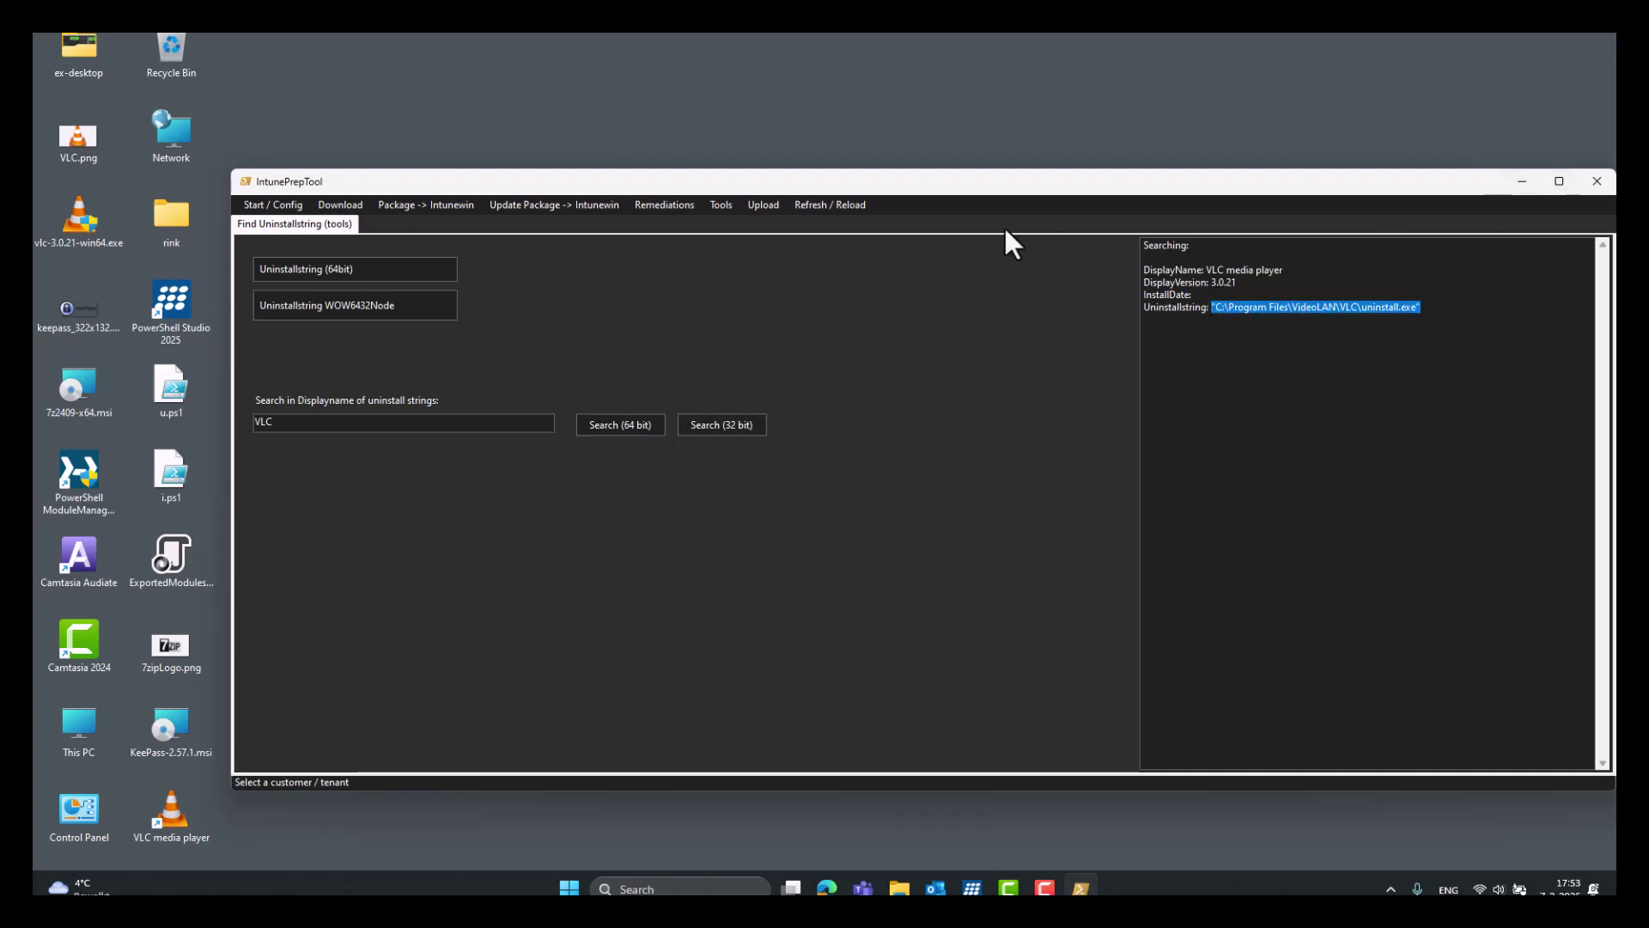
click(454, 205)
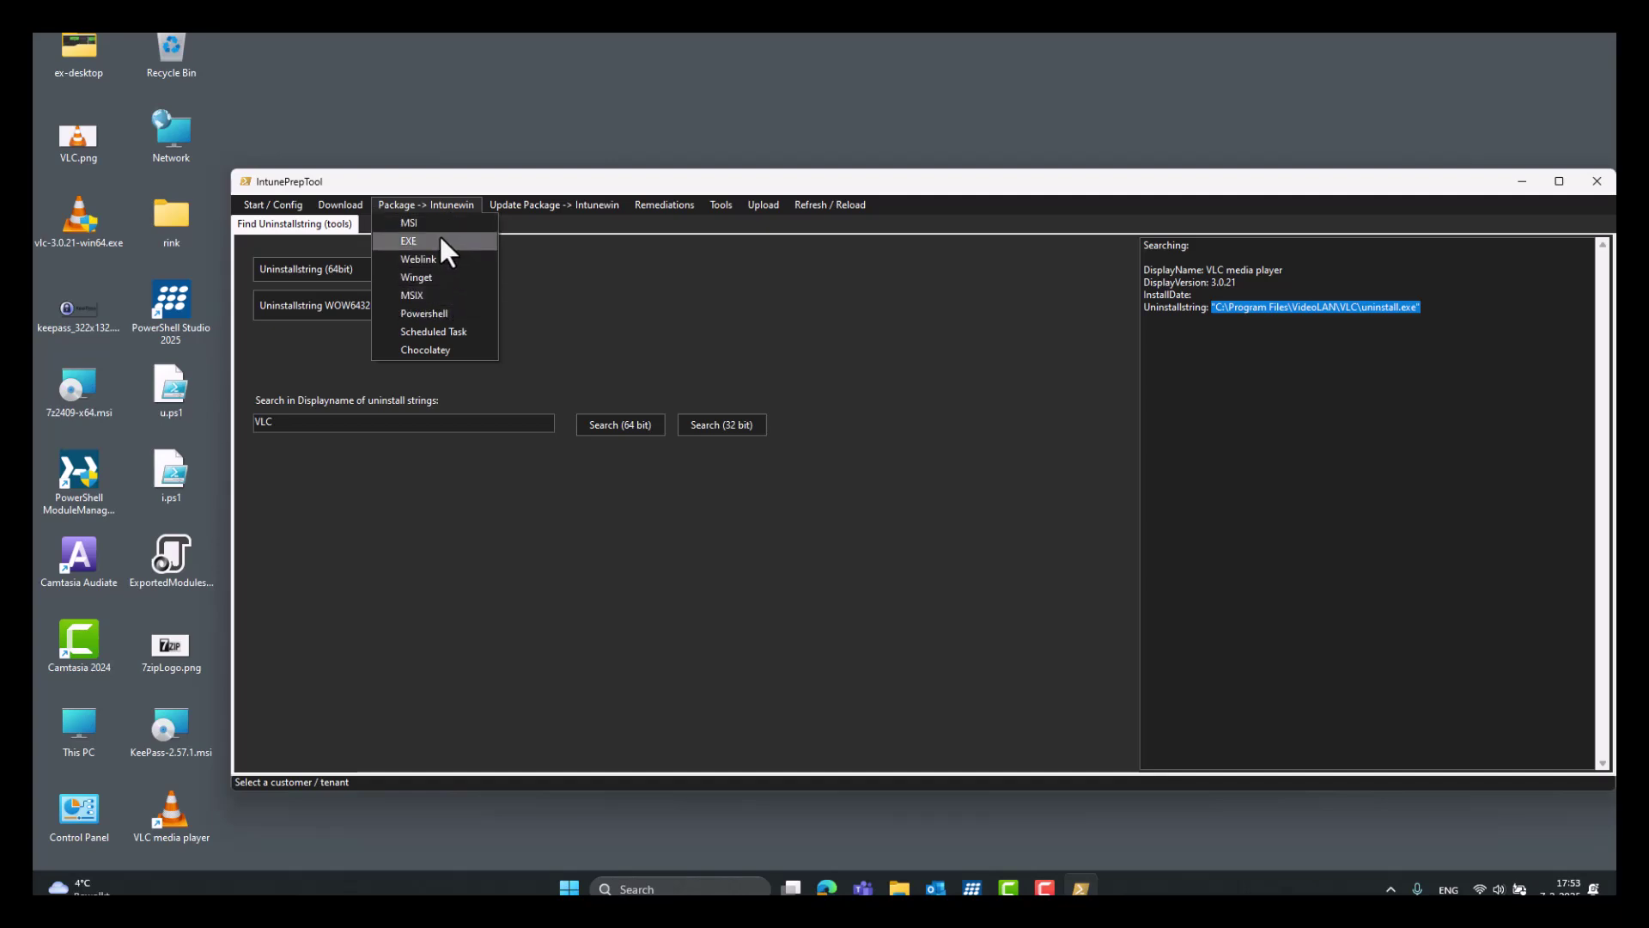
- Set the uninstall path to VLC's uninstall.exe with parameters /L=1033 /S and create Uninstall.ps1
click(440, 240)
click(301, 512)
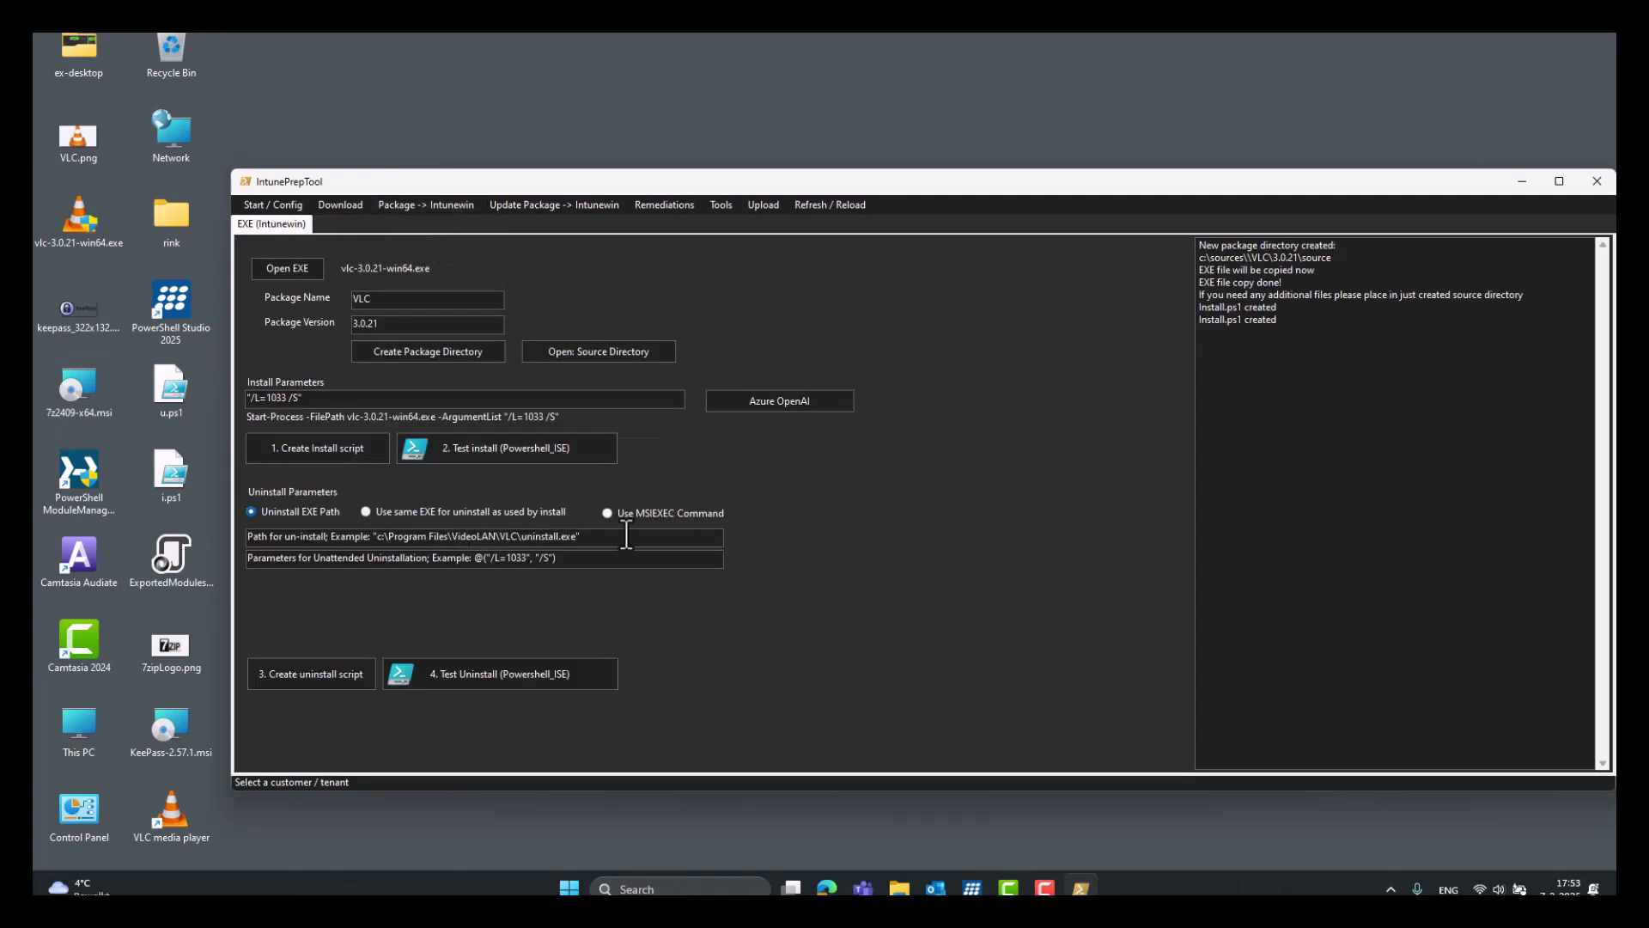
key(ctrl+v)
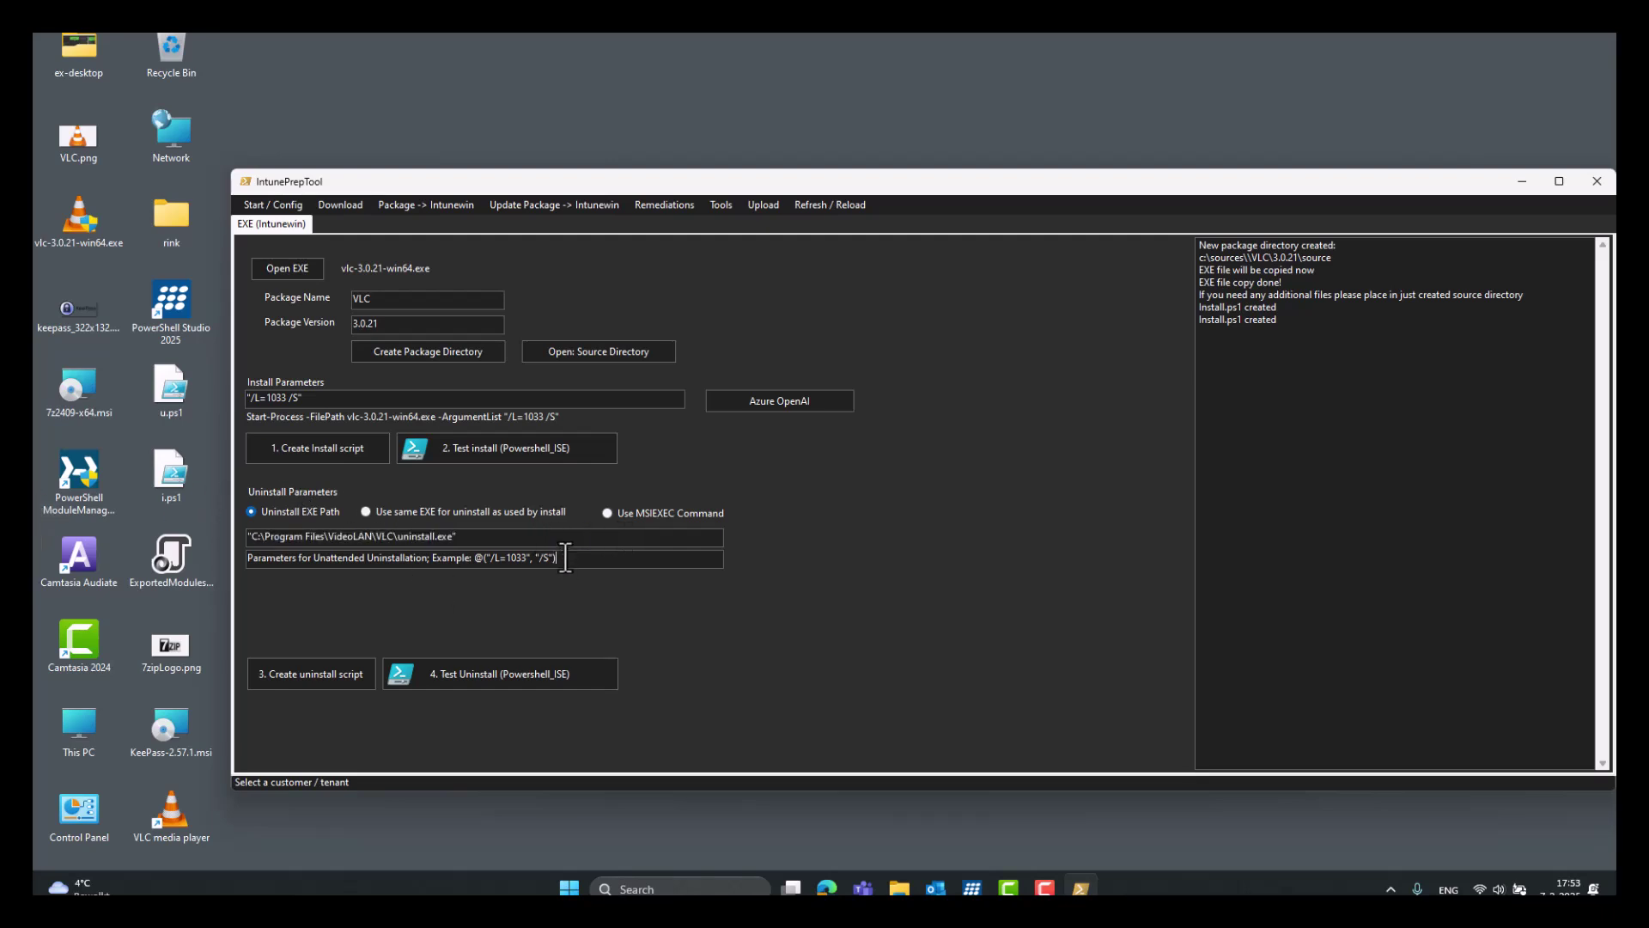
drag(473, 557, 206, 558)
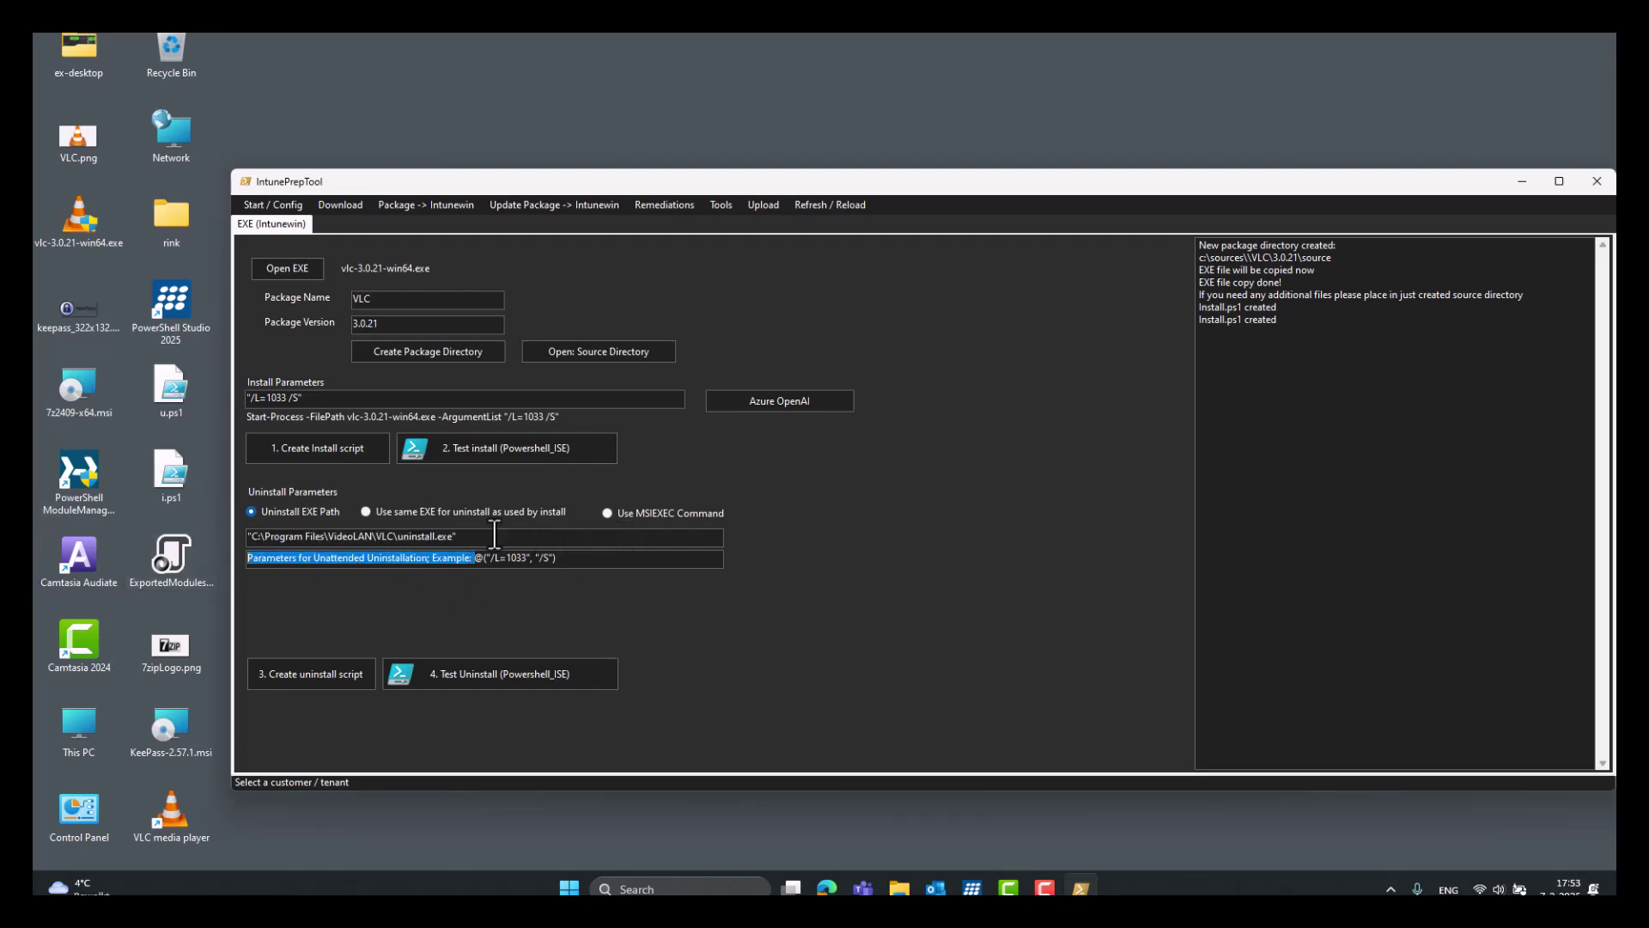
key(BackSpace)
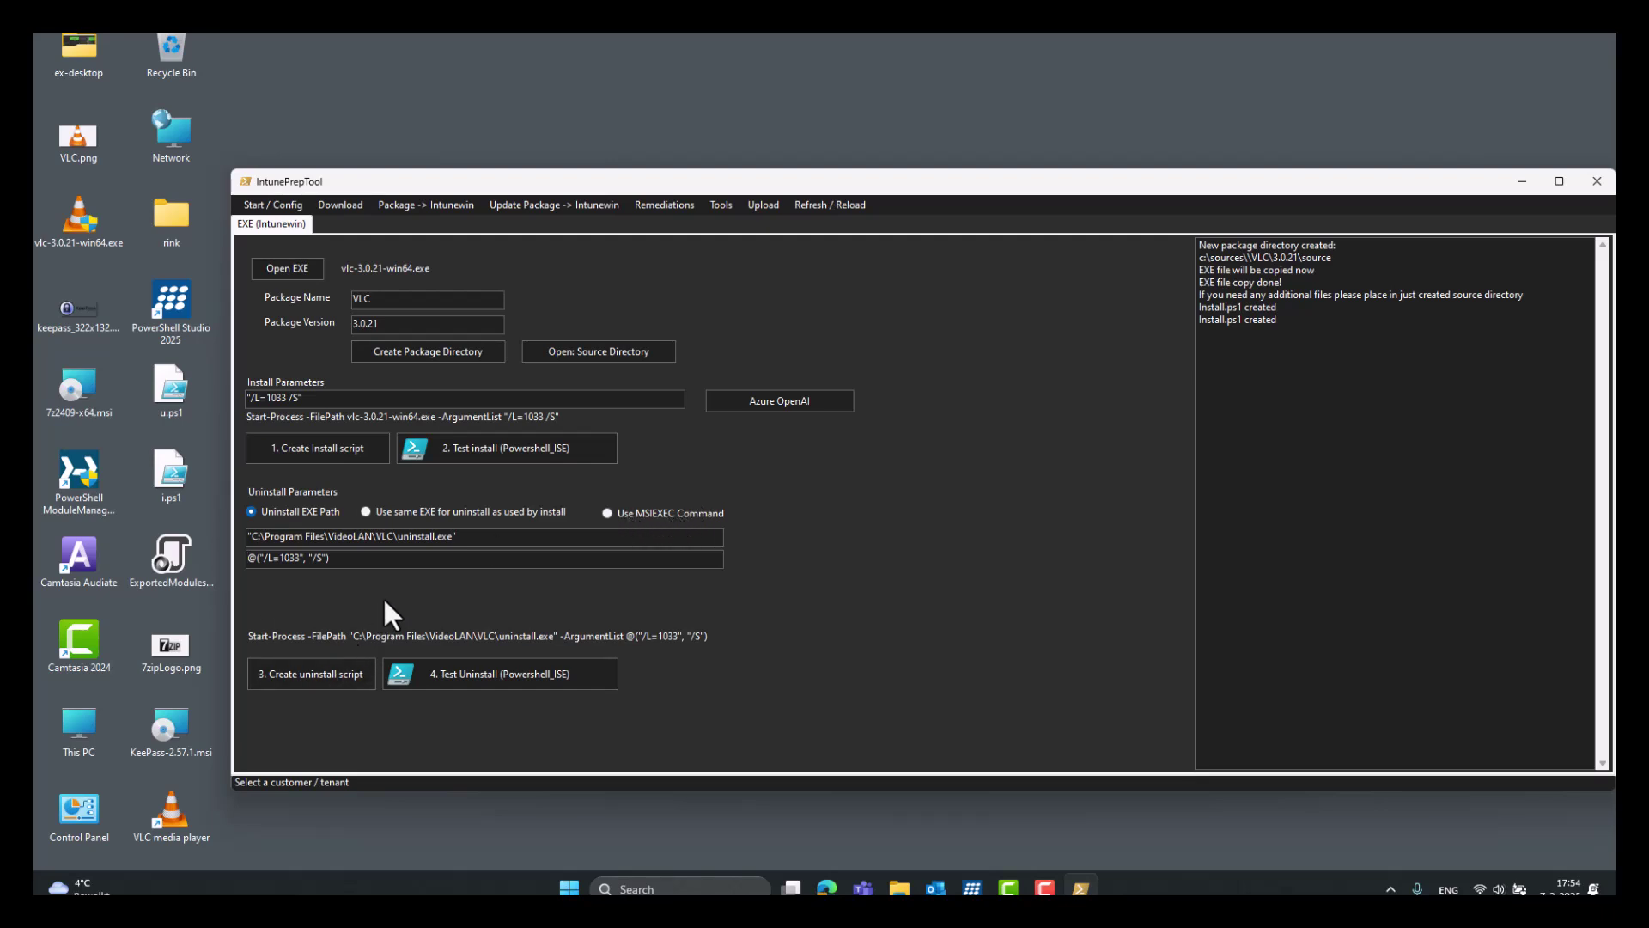
click(335, 683)
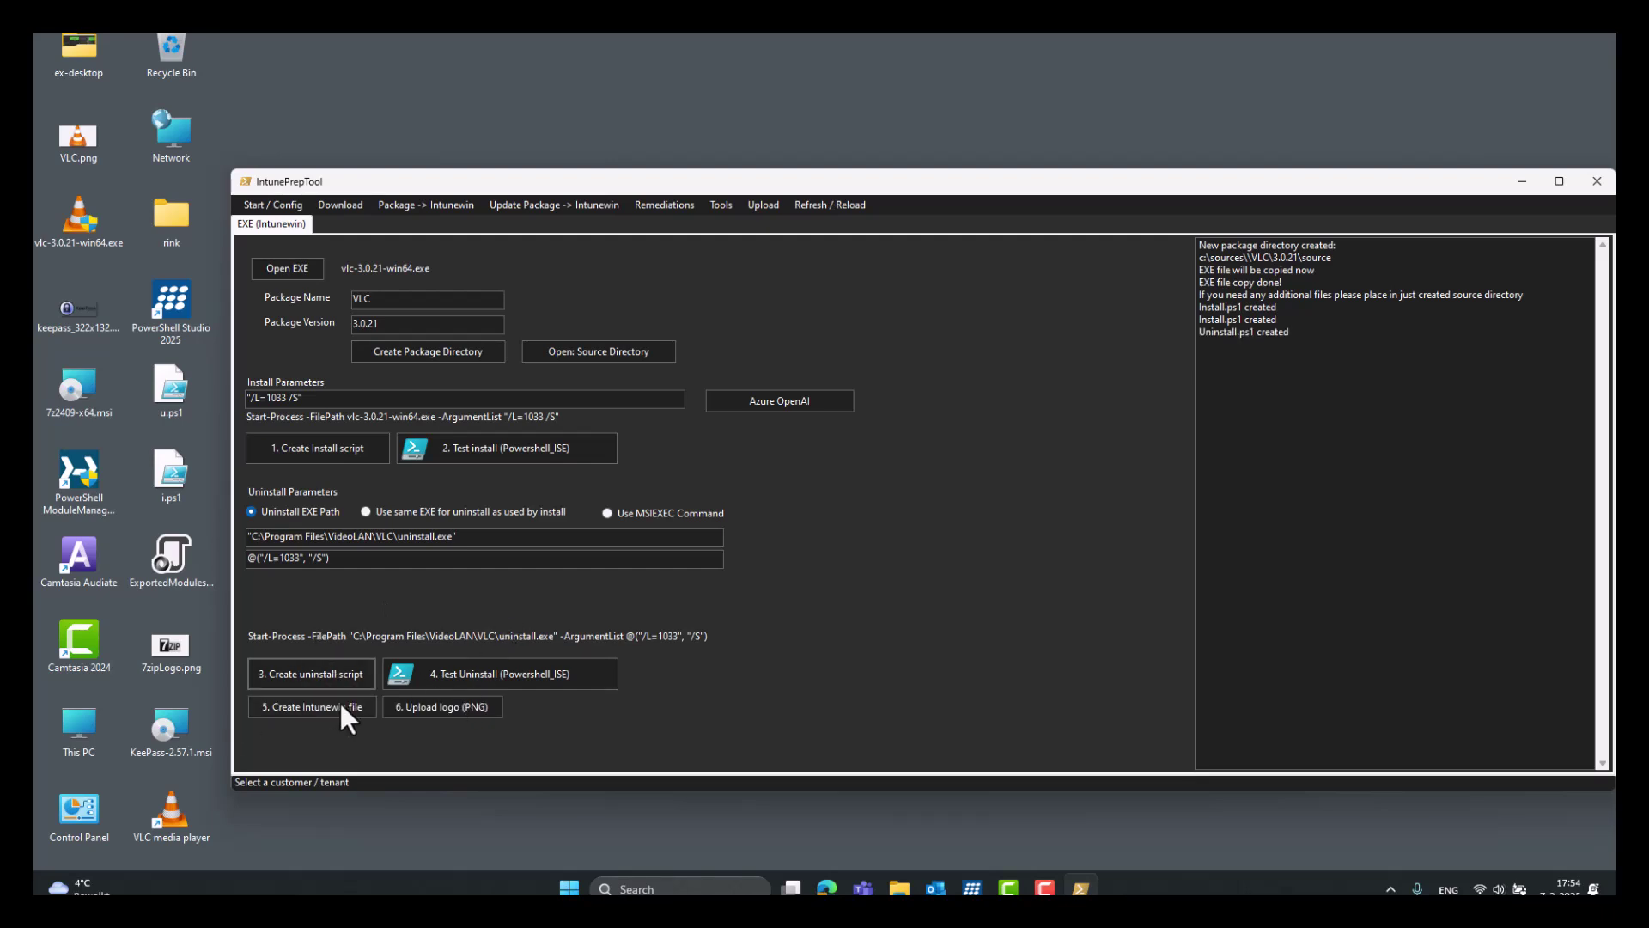
- Test-run the uninstall script in PowerShell ISE until it reports Uninstall completed, then close ISE
click(505, 672)
click(887, 508)
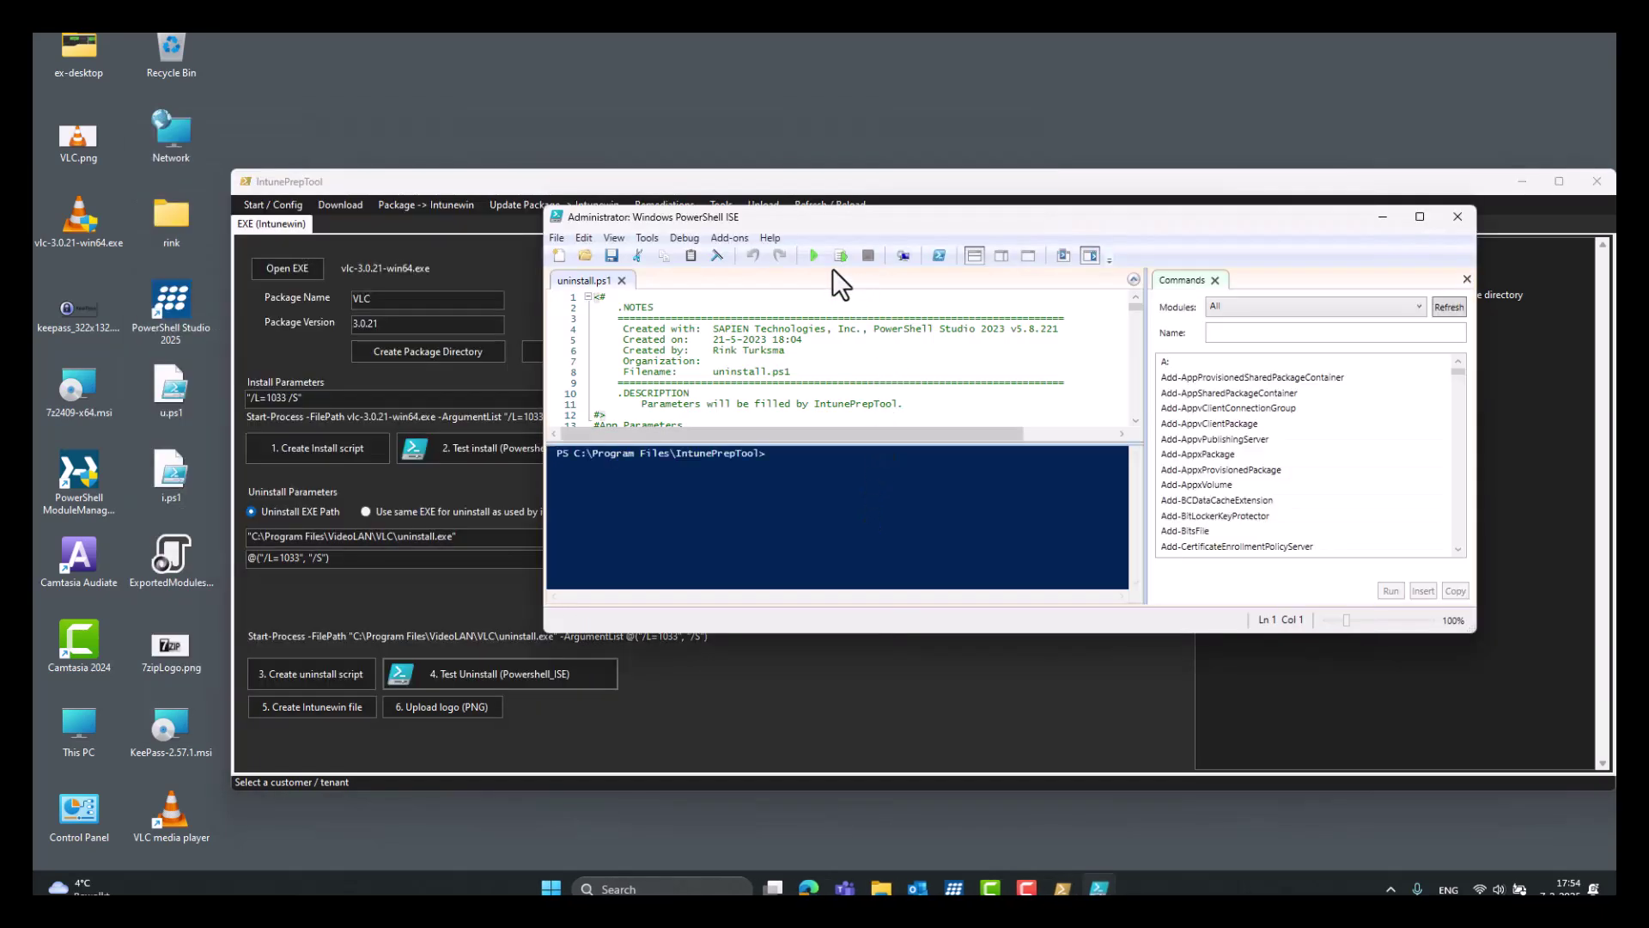
click(816, 252)
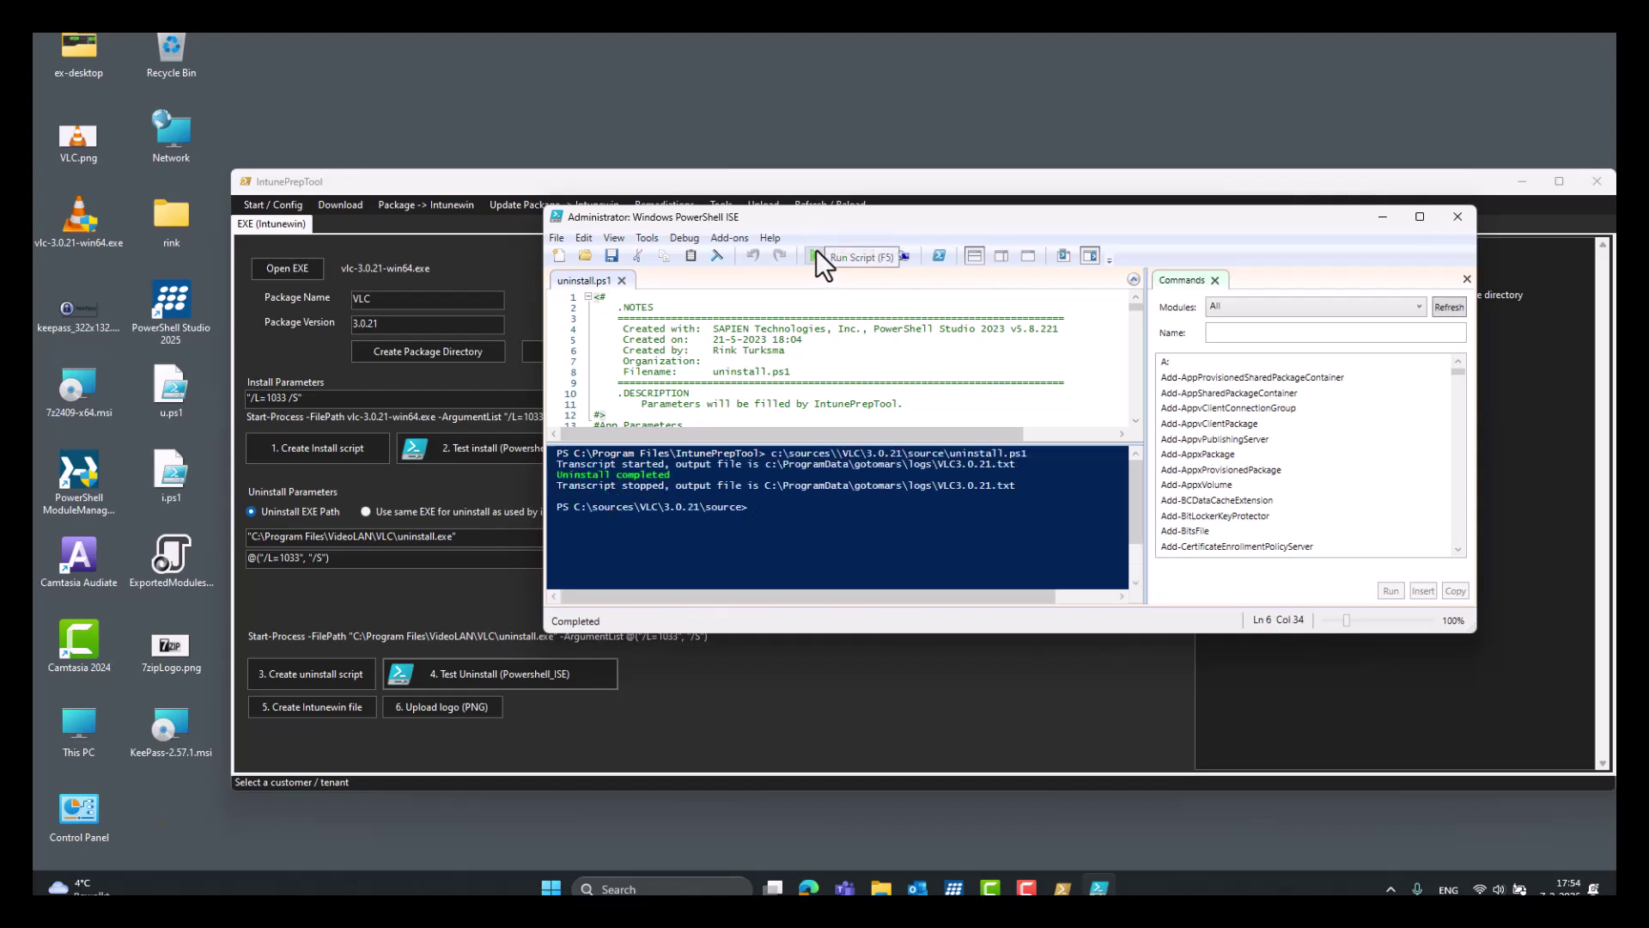
click(1457, 216)
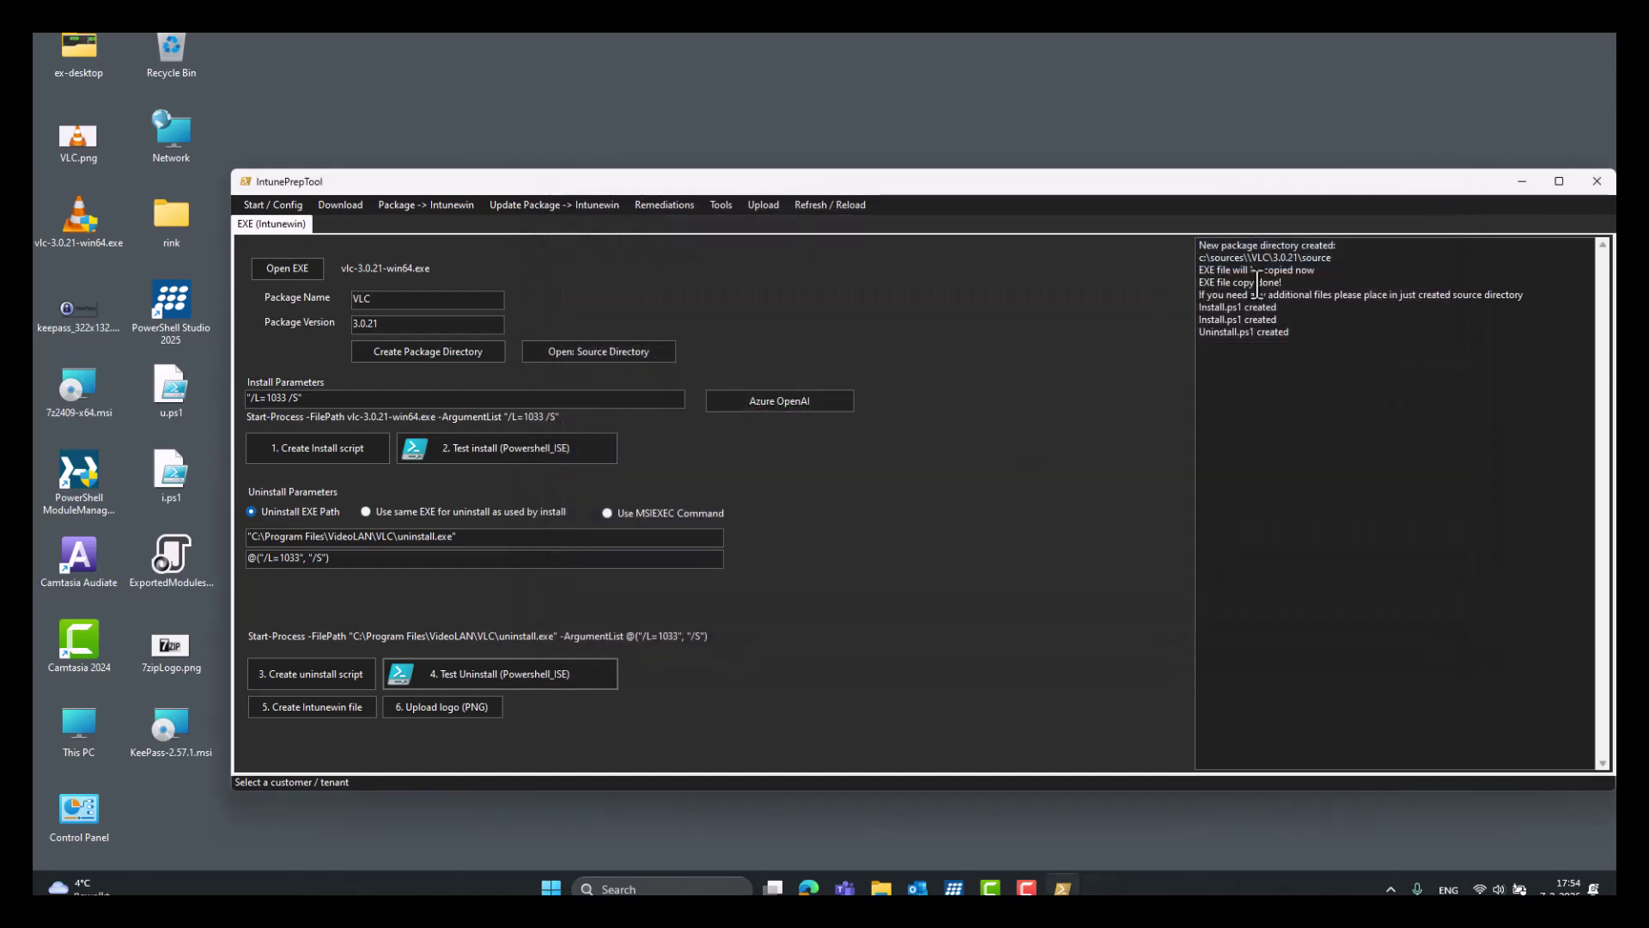
- Build the VLC.intunewin file in the 3.0.21 output folder
click(318, 709)
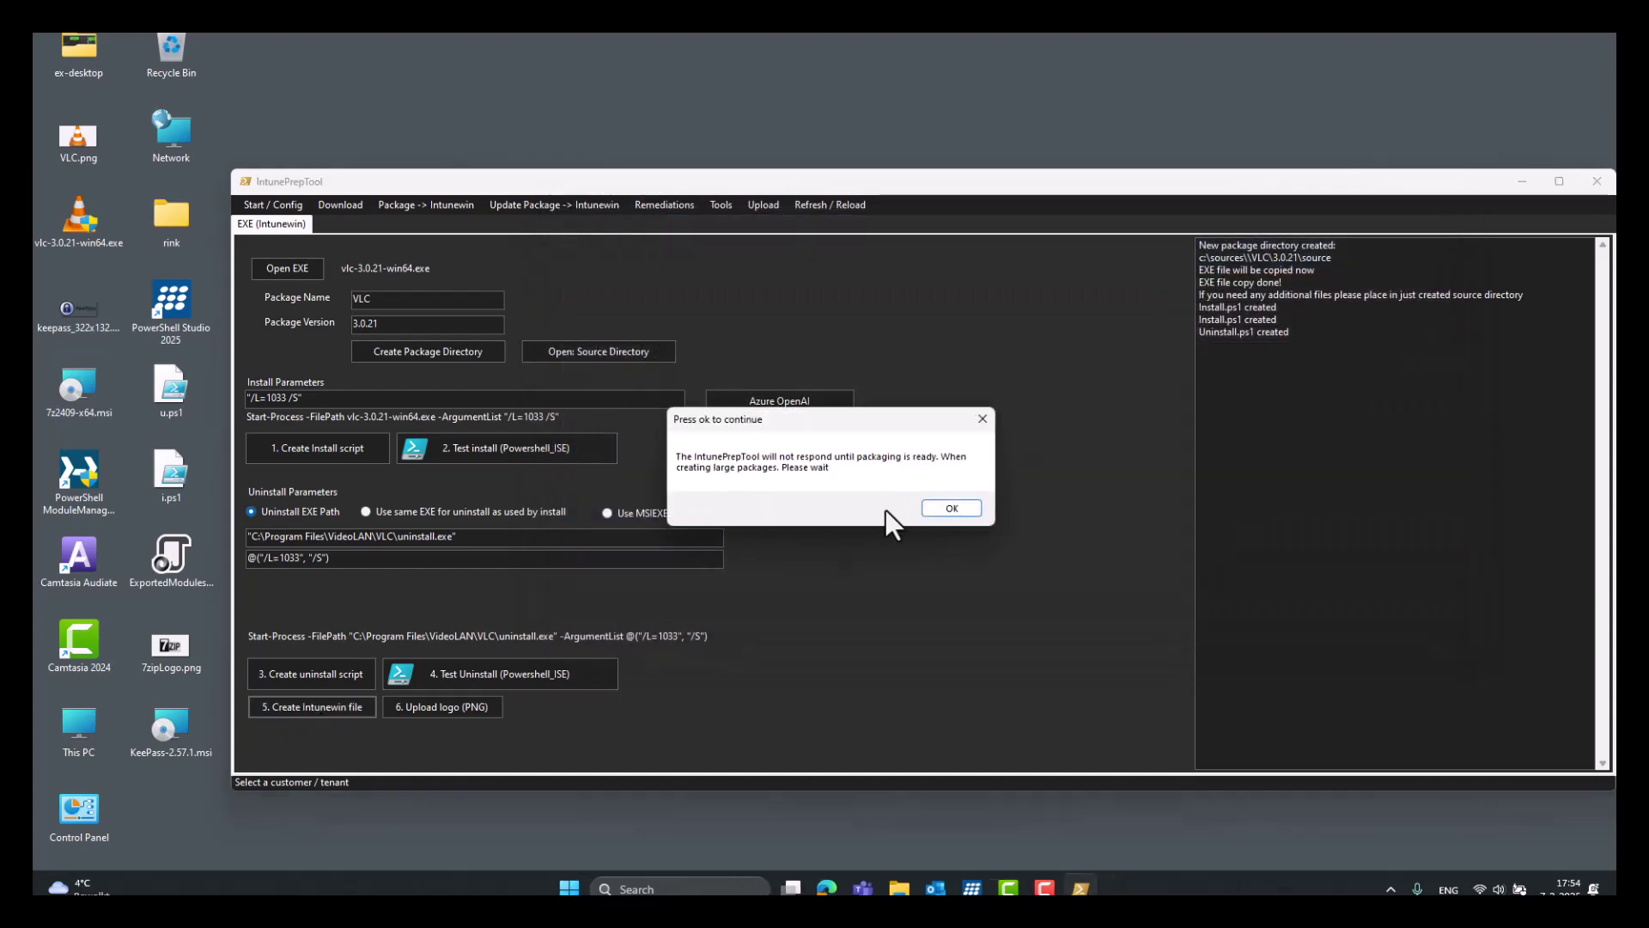
click(963, 512)
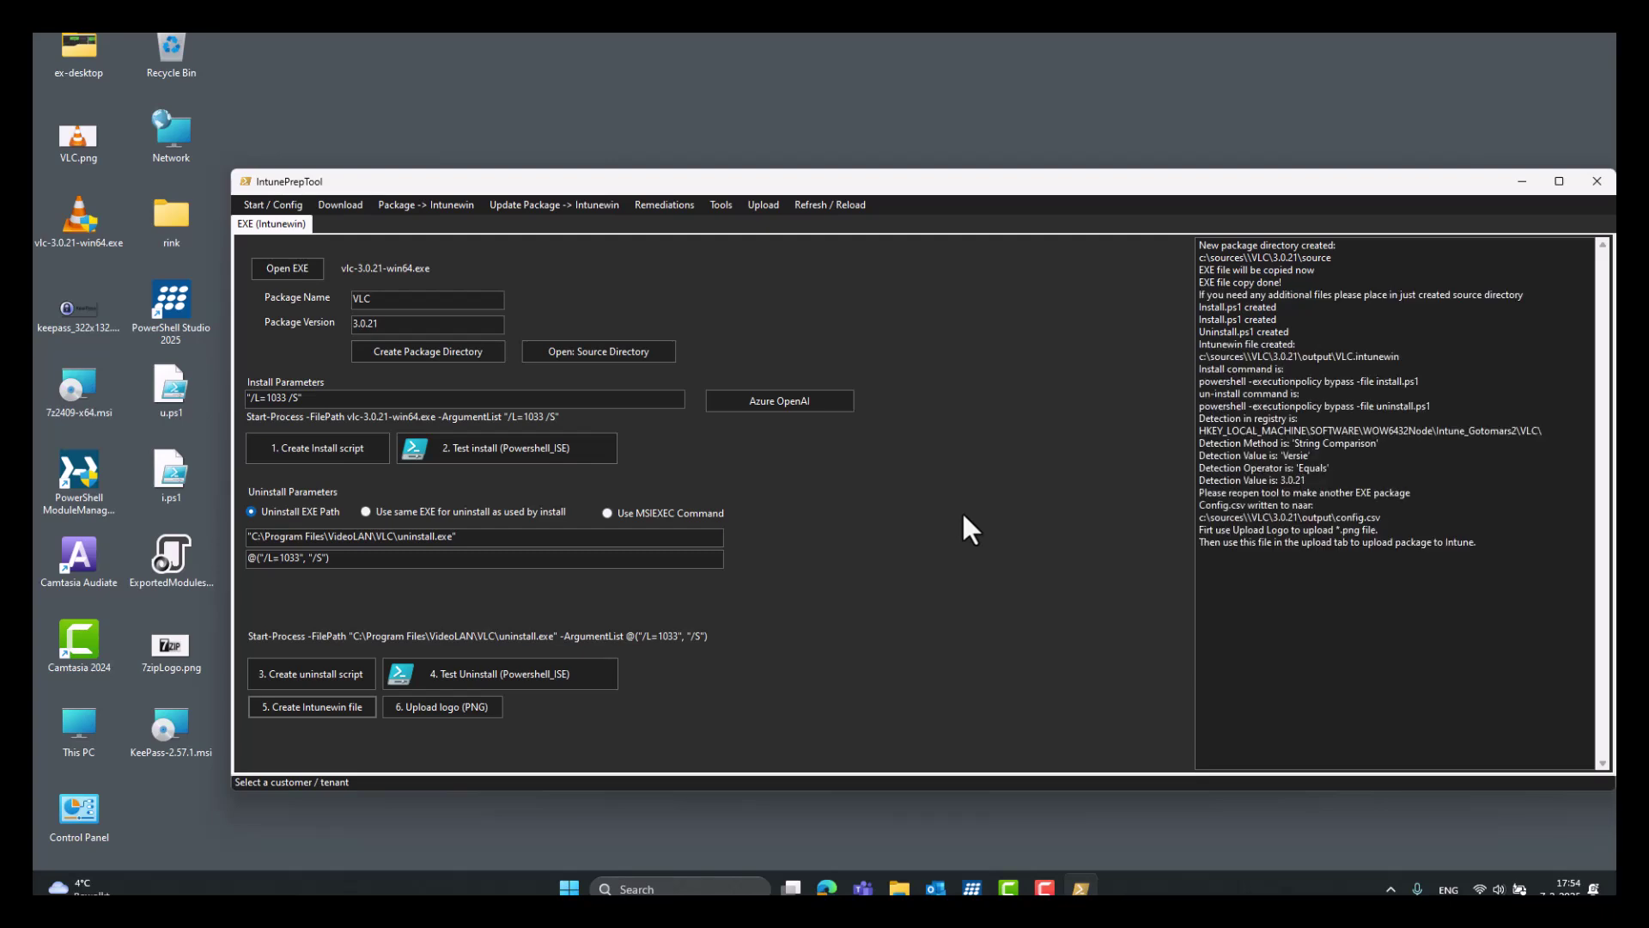
drag(1505, 556, 1195, 356)
click(1280, 423)
- Add VLC.png as the package logo
click(462, 709)
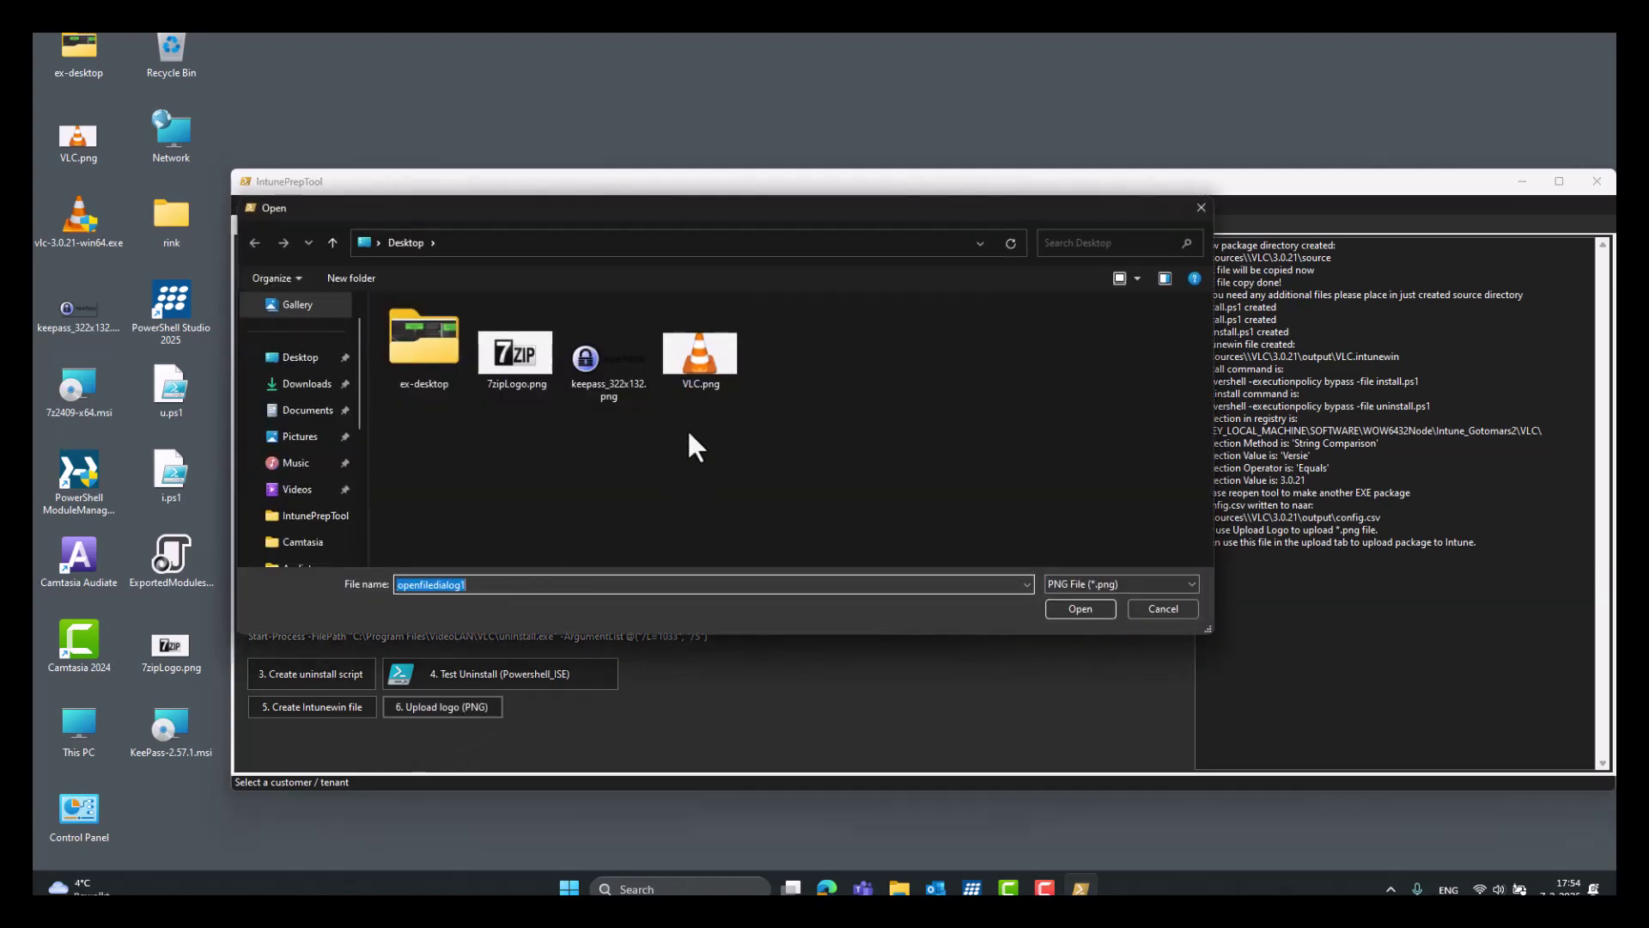
double_click(713, 357)
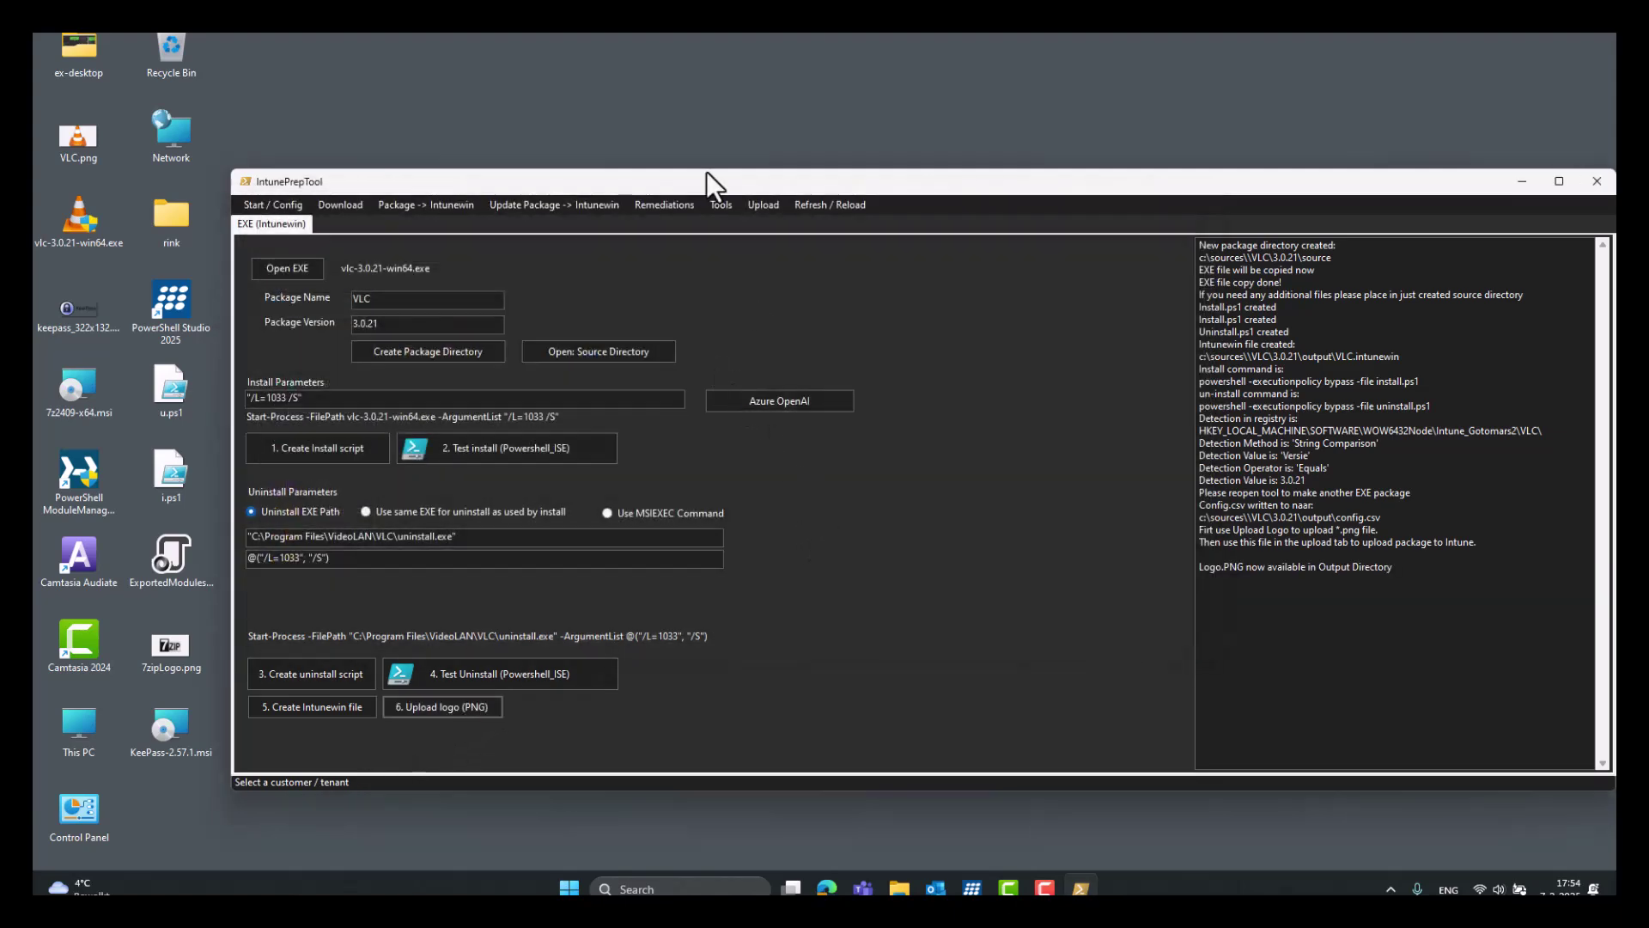
click(764, 203)
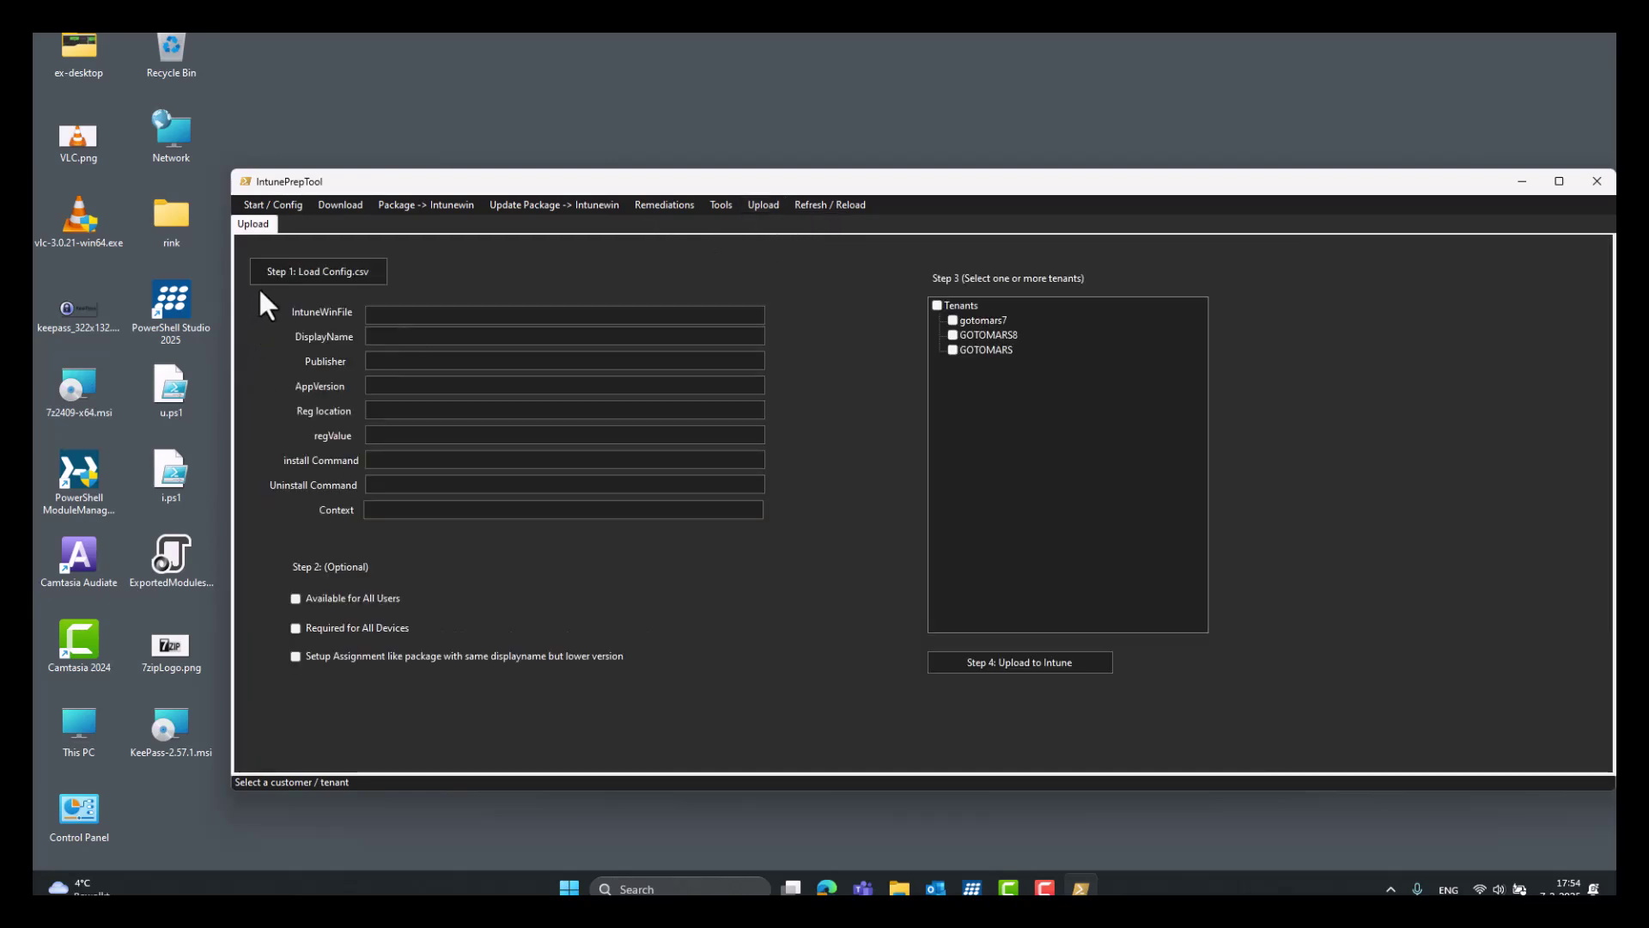
- Load config.csv from C:\sources\VLC\3.0.21\output into the upload form
click(313, 269)
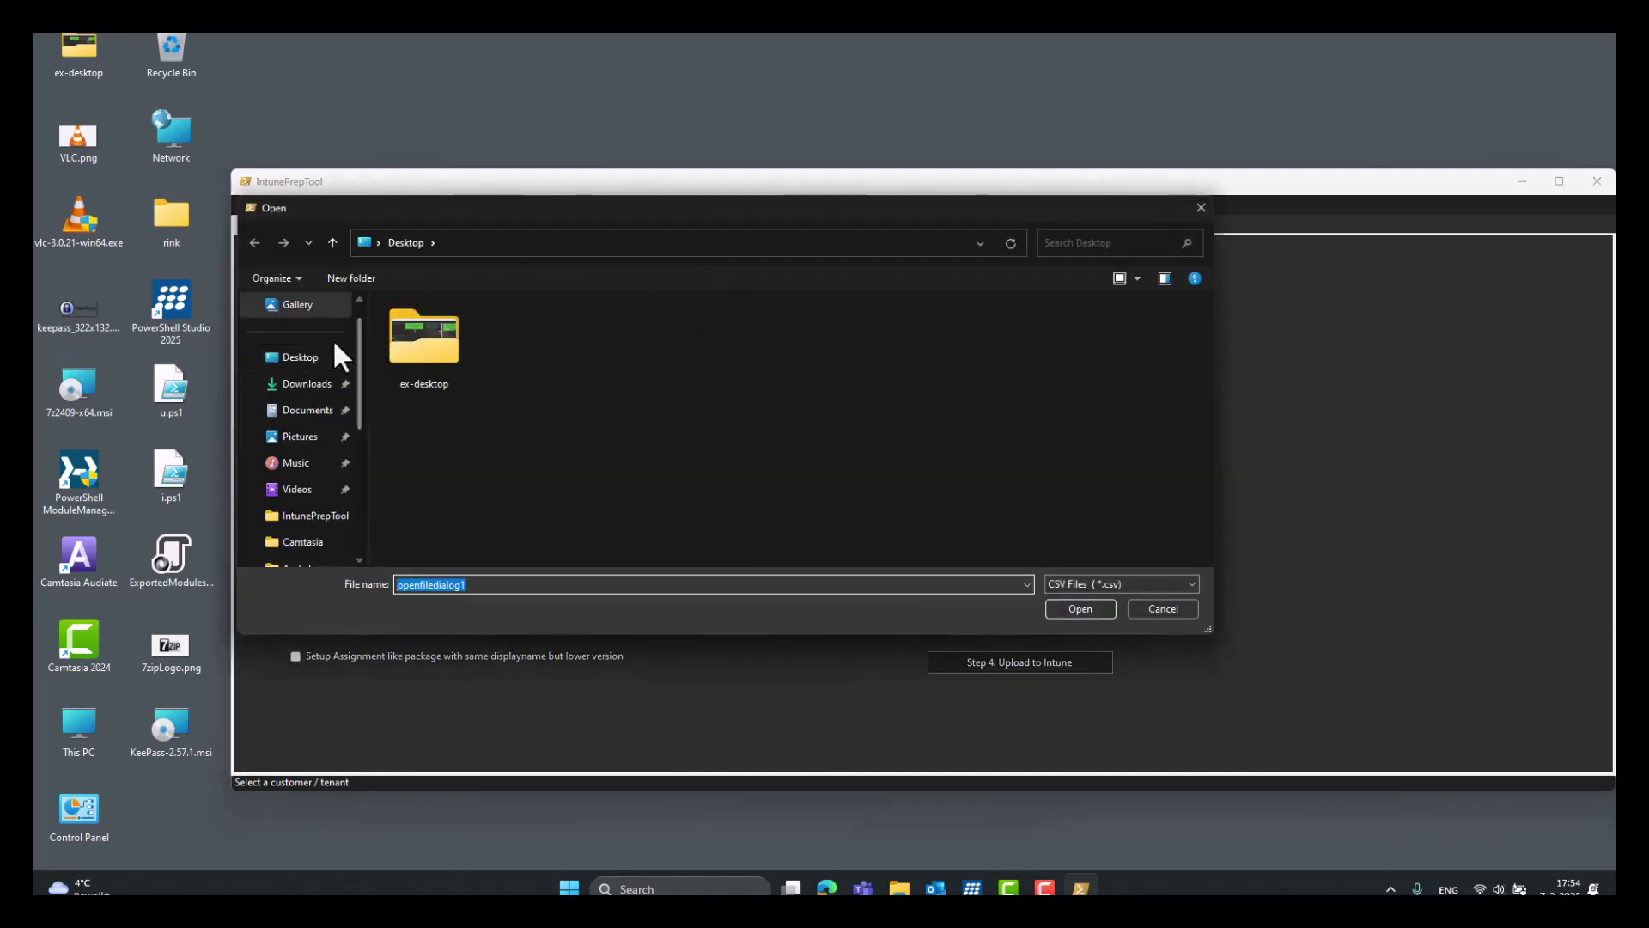
scroll(337, 419, down, 3)
click(310, 418)
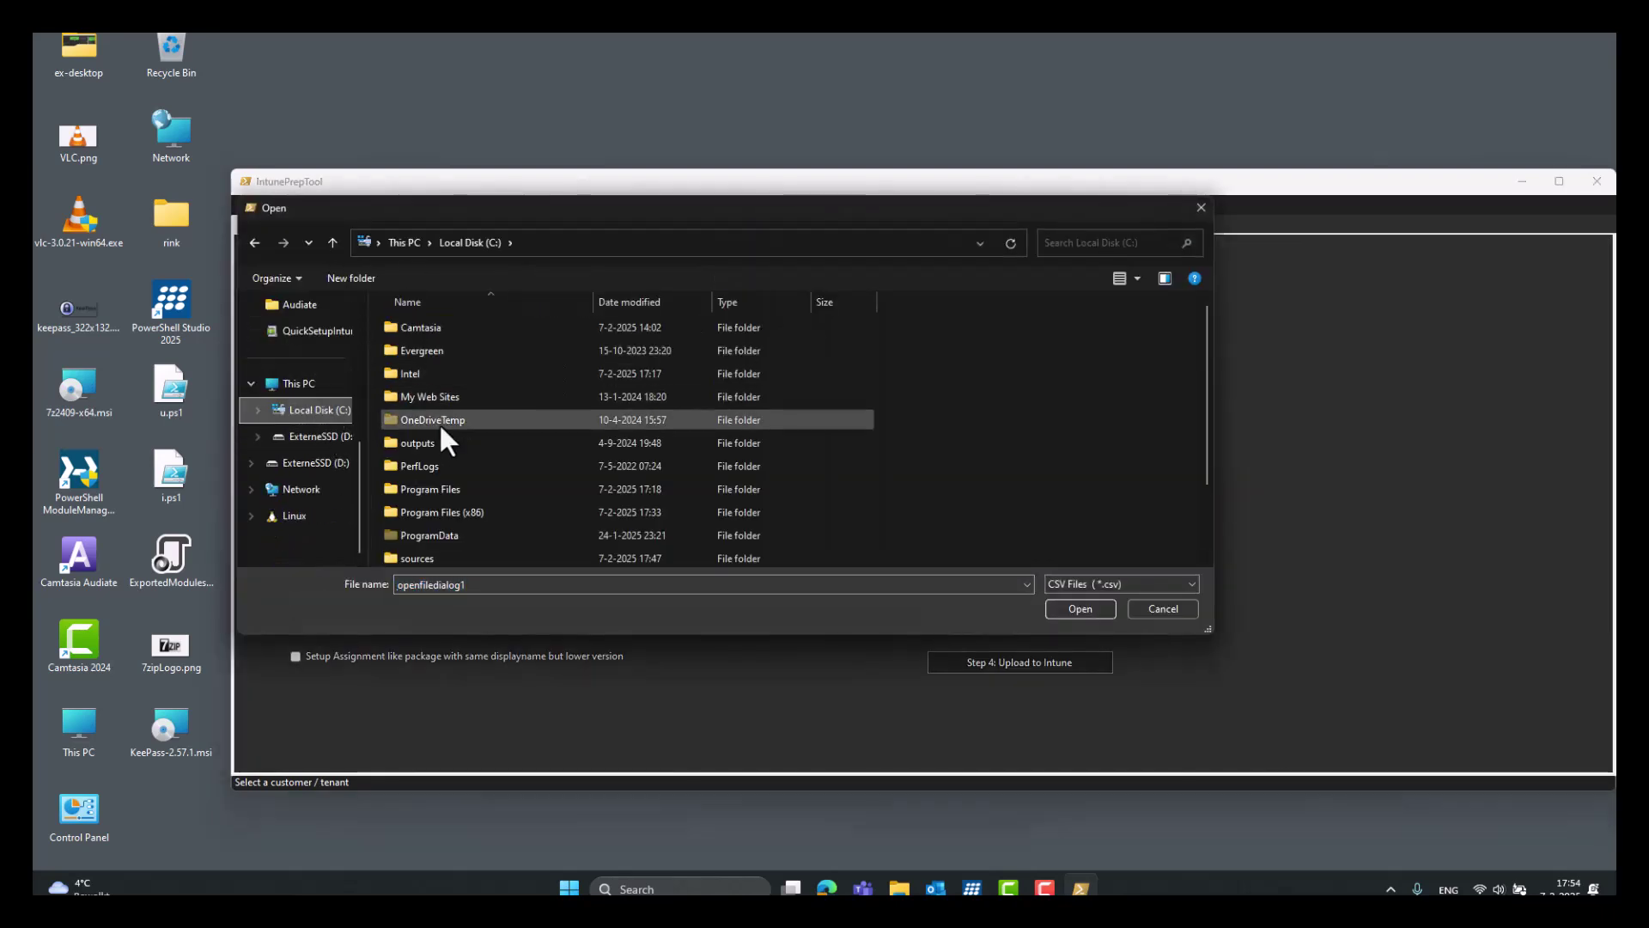
double_click(426, 468)
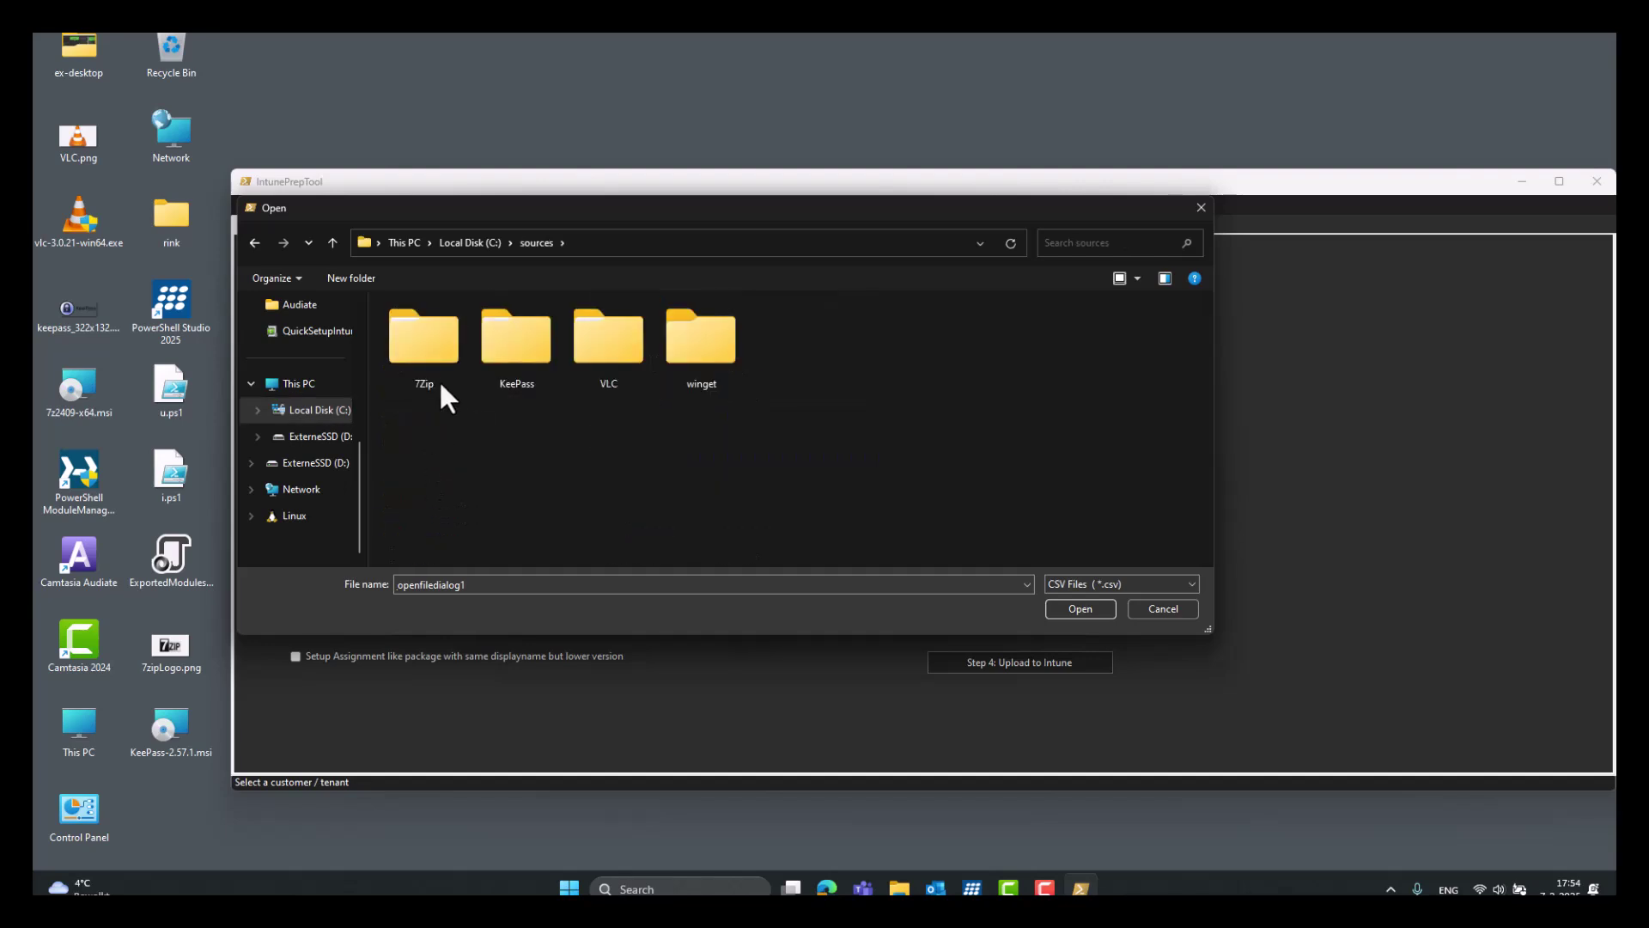
double_click(617, 364)
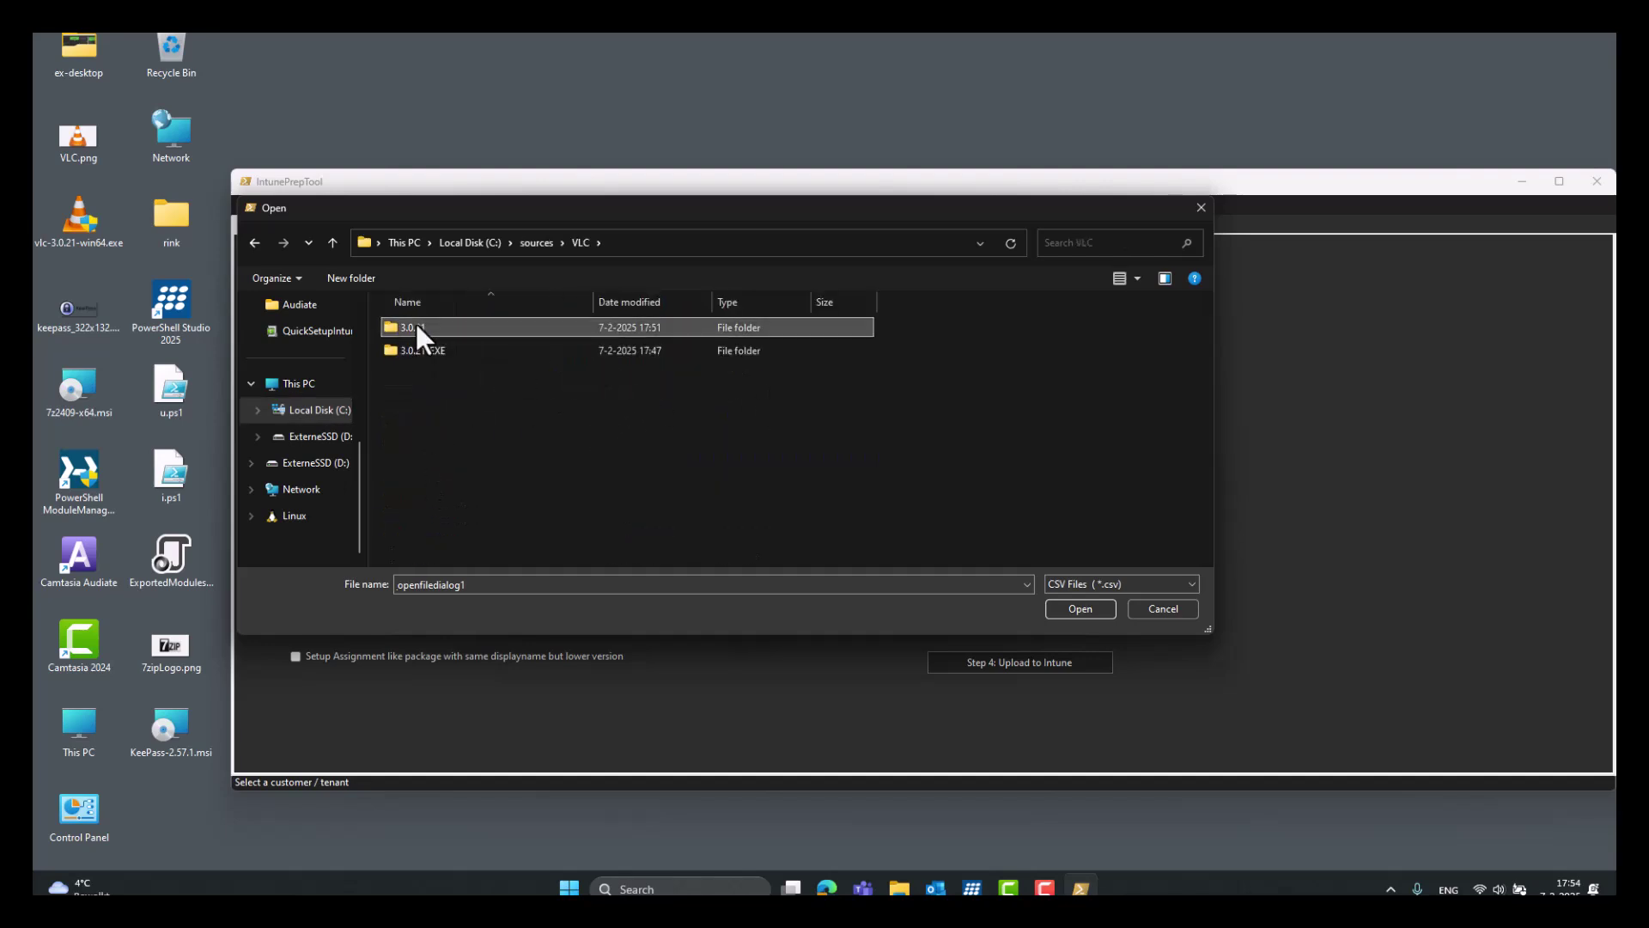
double_click(415, 326)
double_click(432, 325)
double_click(424, 326)
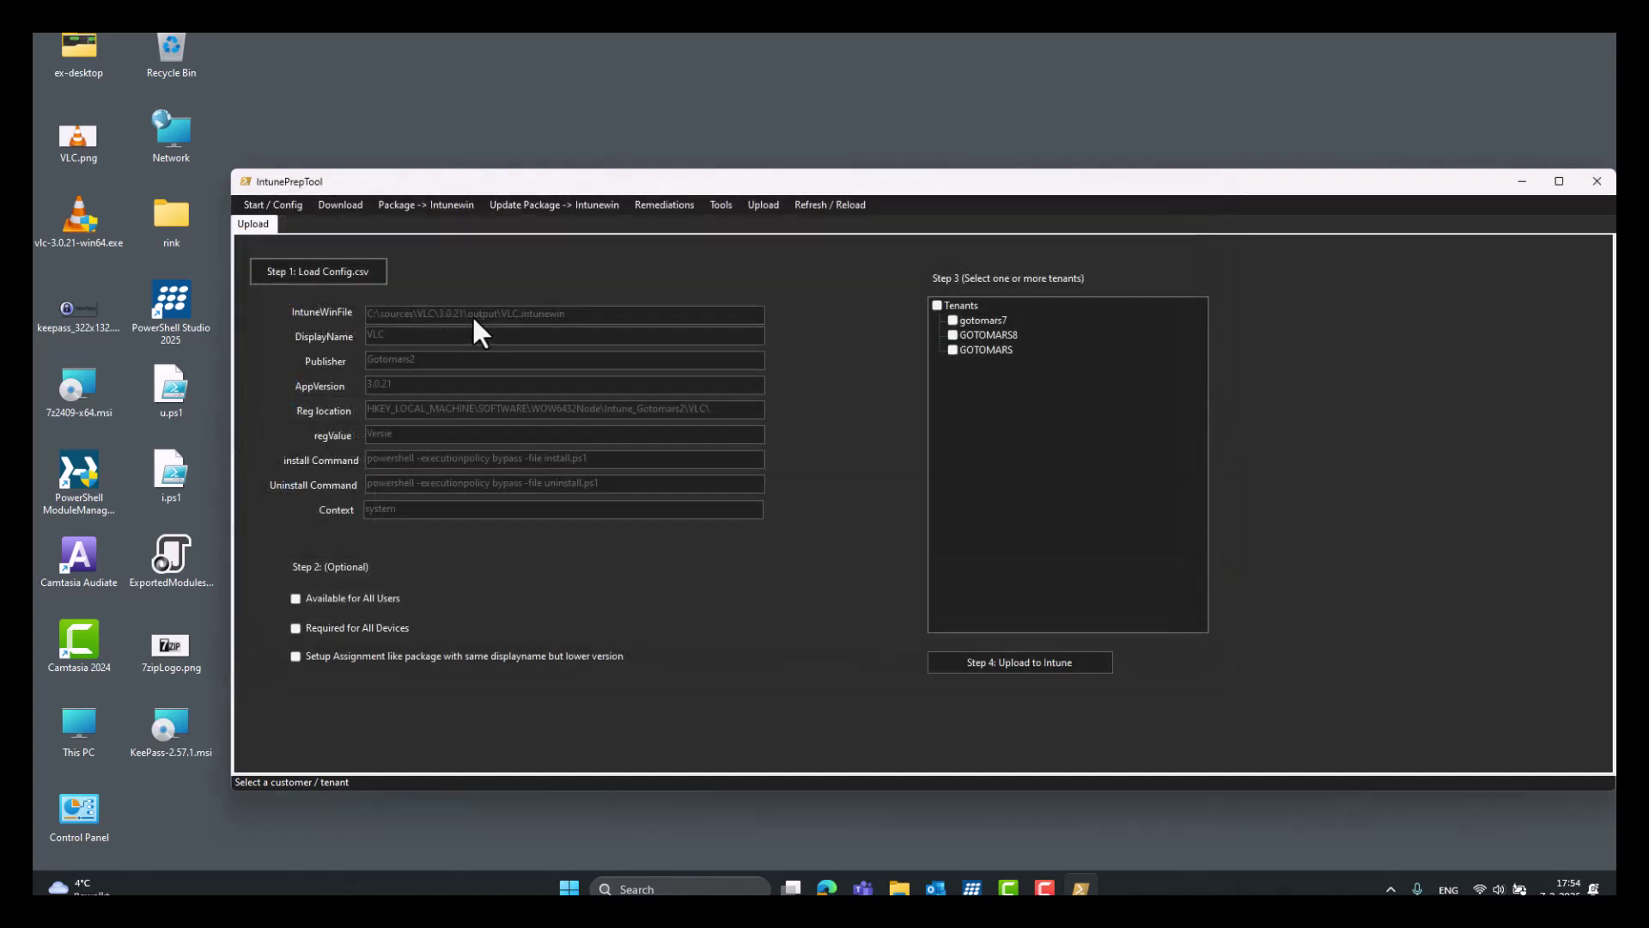
- Upload VLC to the GOTOMARS tenant as required for all devices
click(952, 350)
click(378, 630)
click(1043, 668)
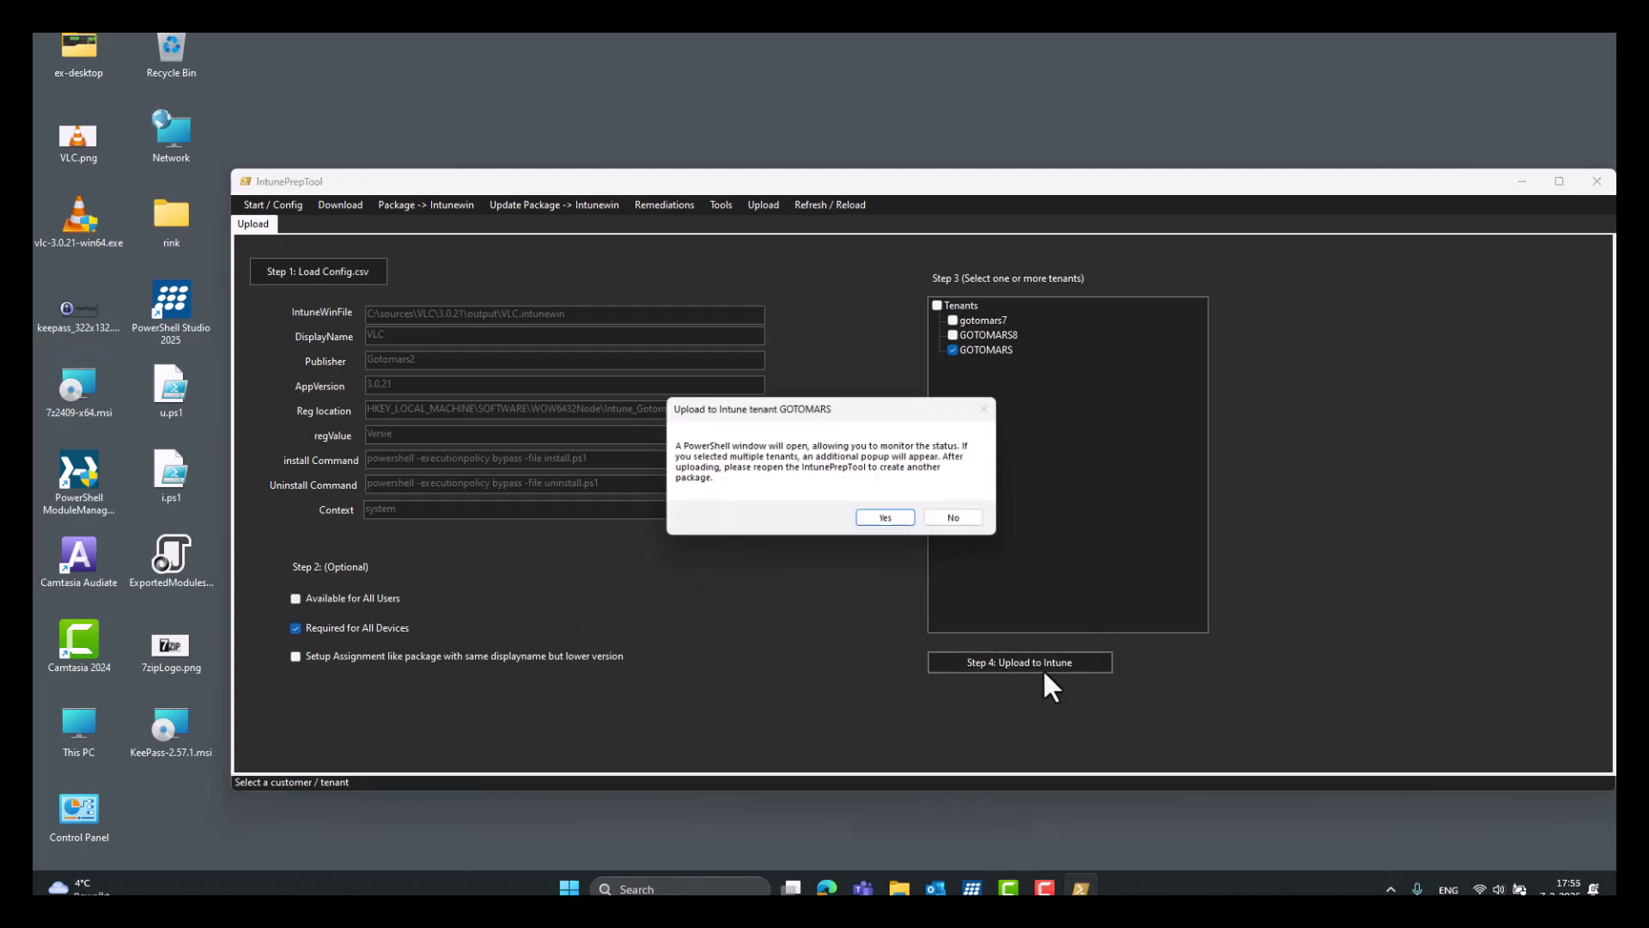
click(892, 519)
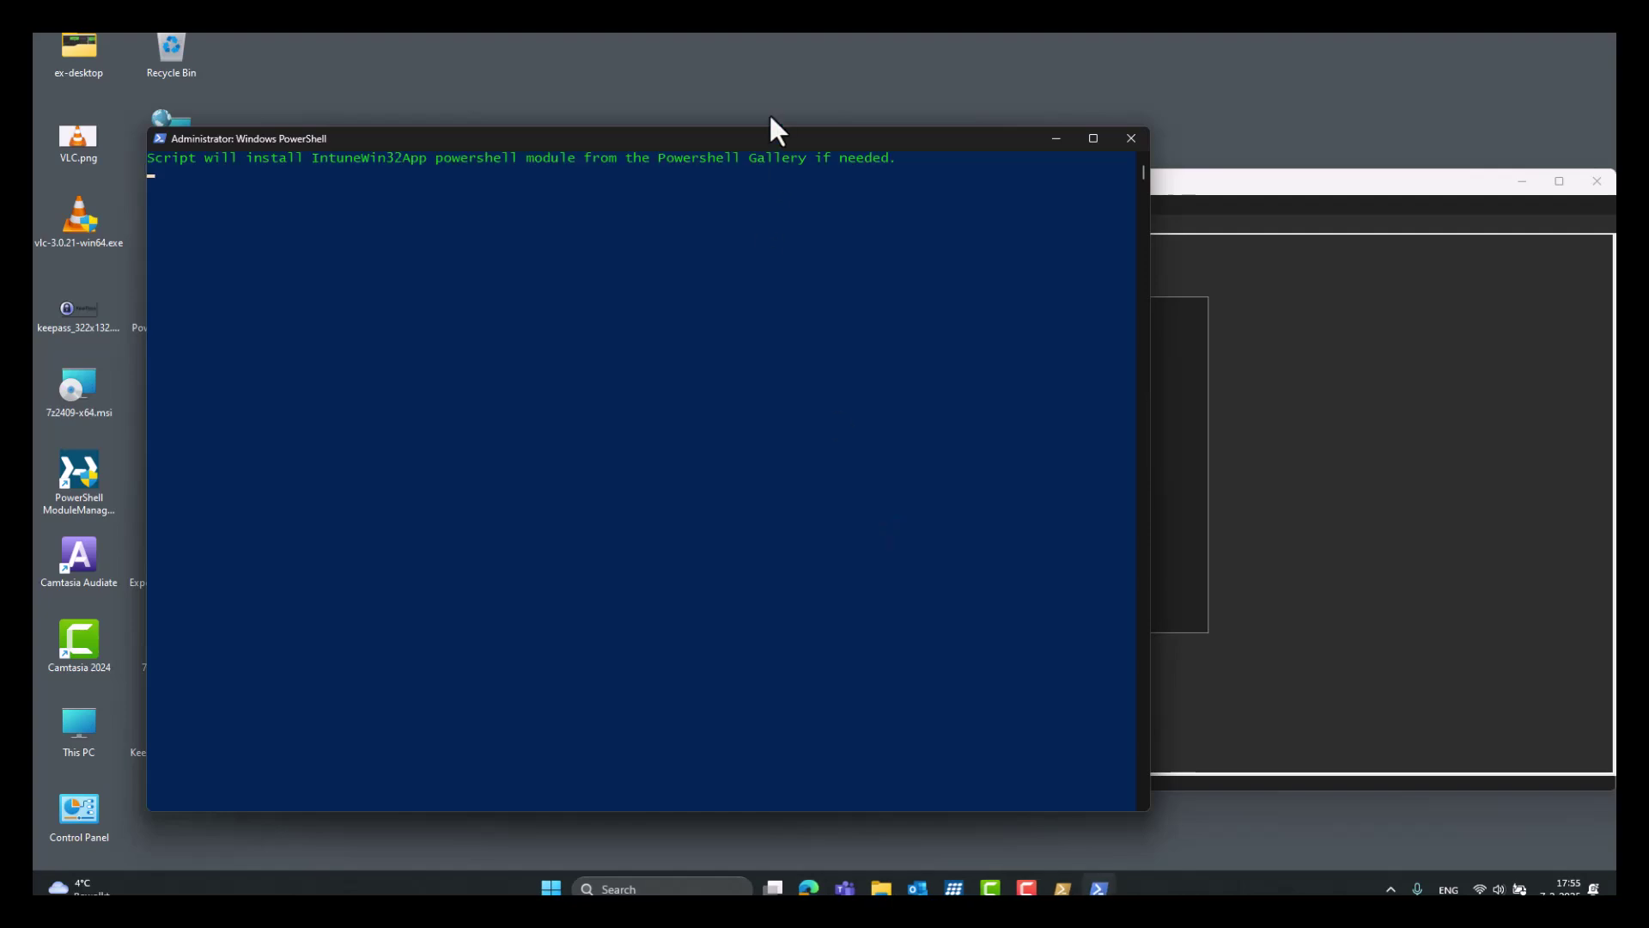
drag(768, 133, 986, 275)
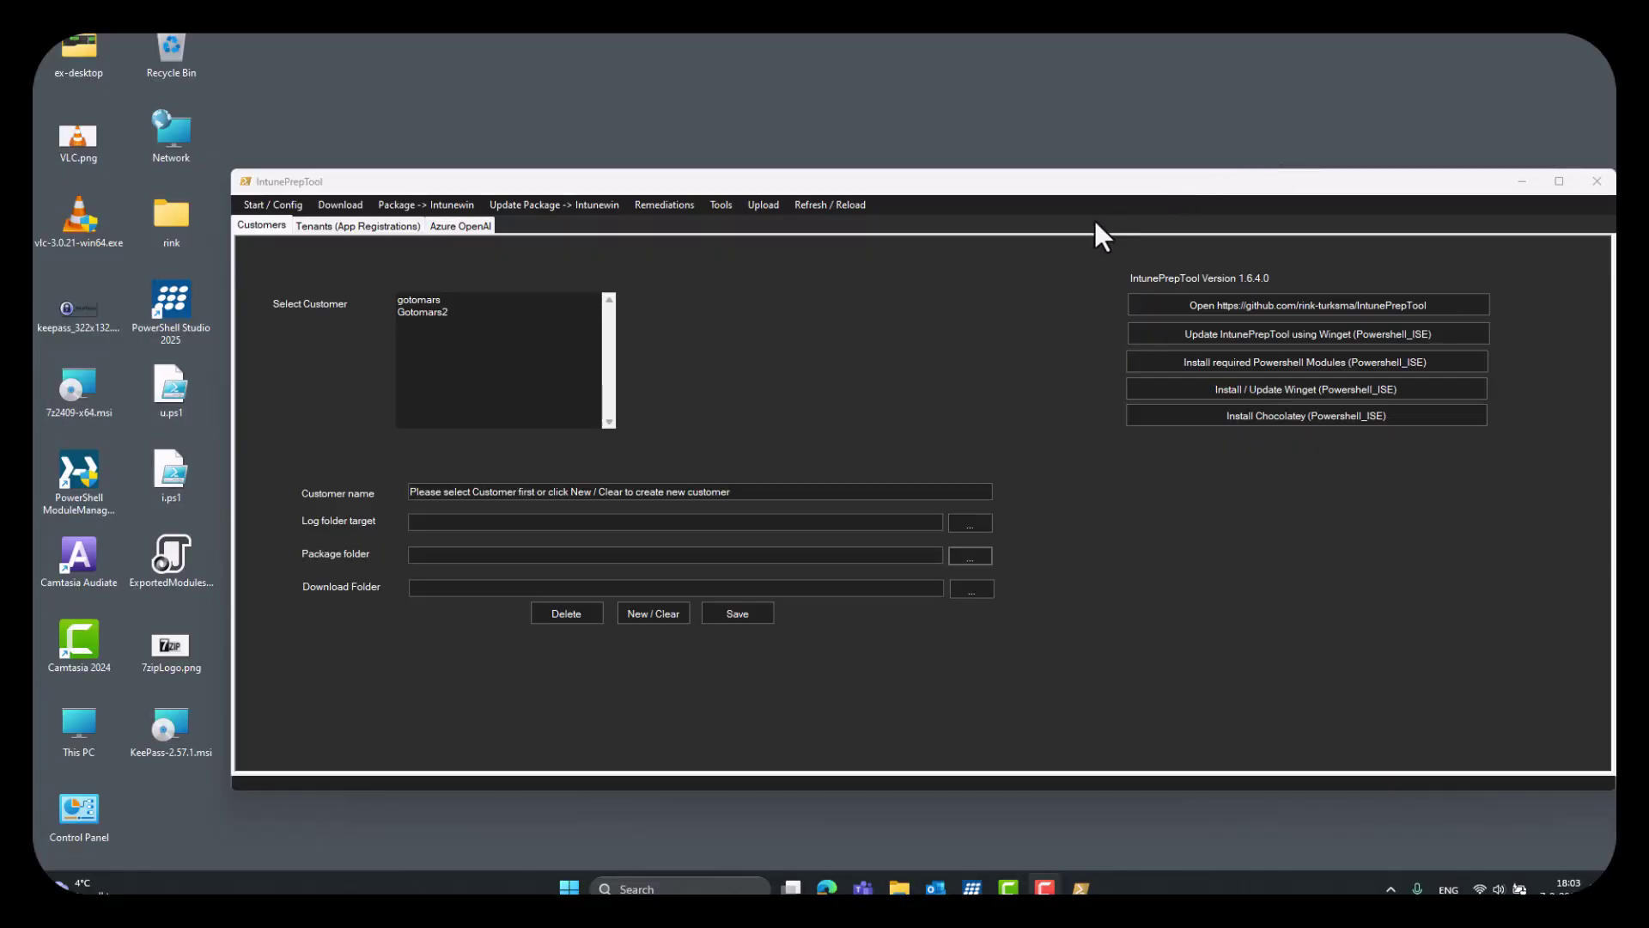
click(438, 310)
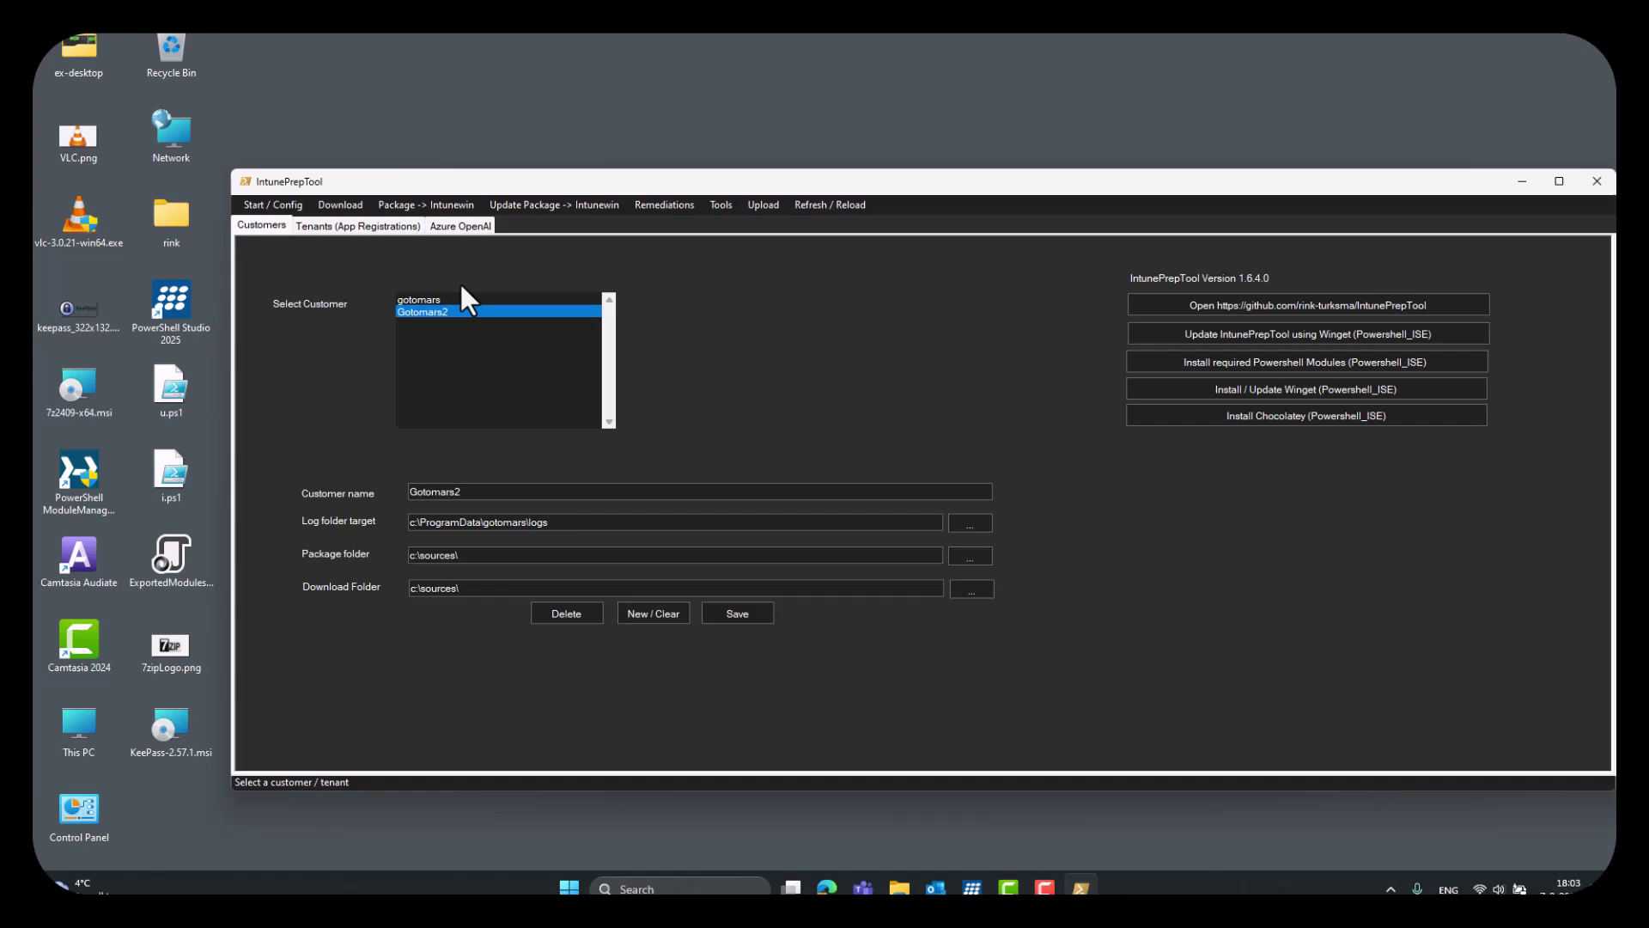
click(404, 208)
- Choose the vlc.install Chocolatey package with display name VLC and app version 3.0.21-Choco
click(425, 350)
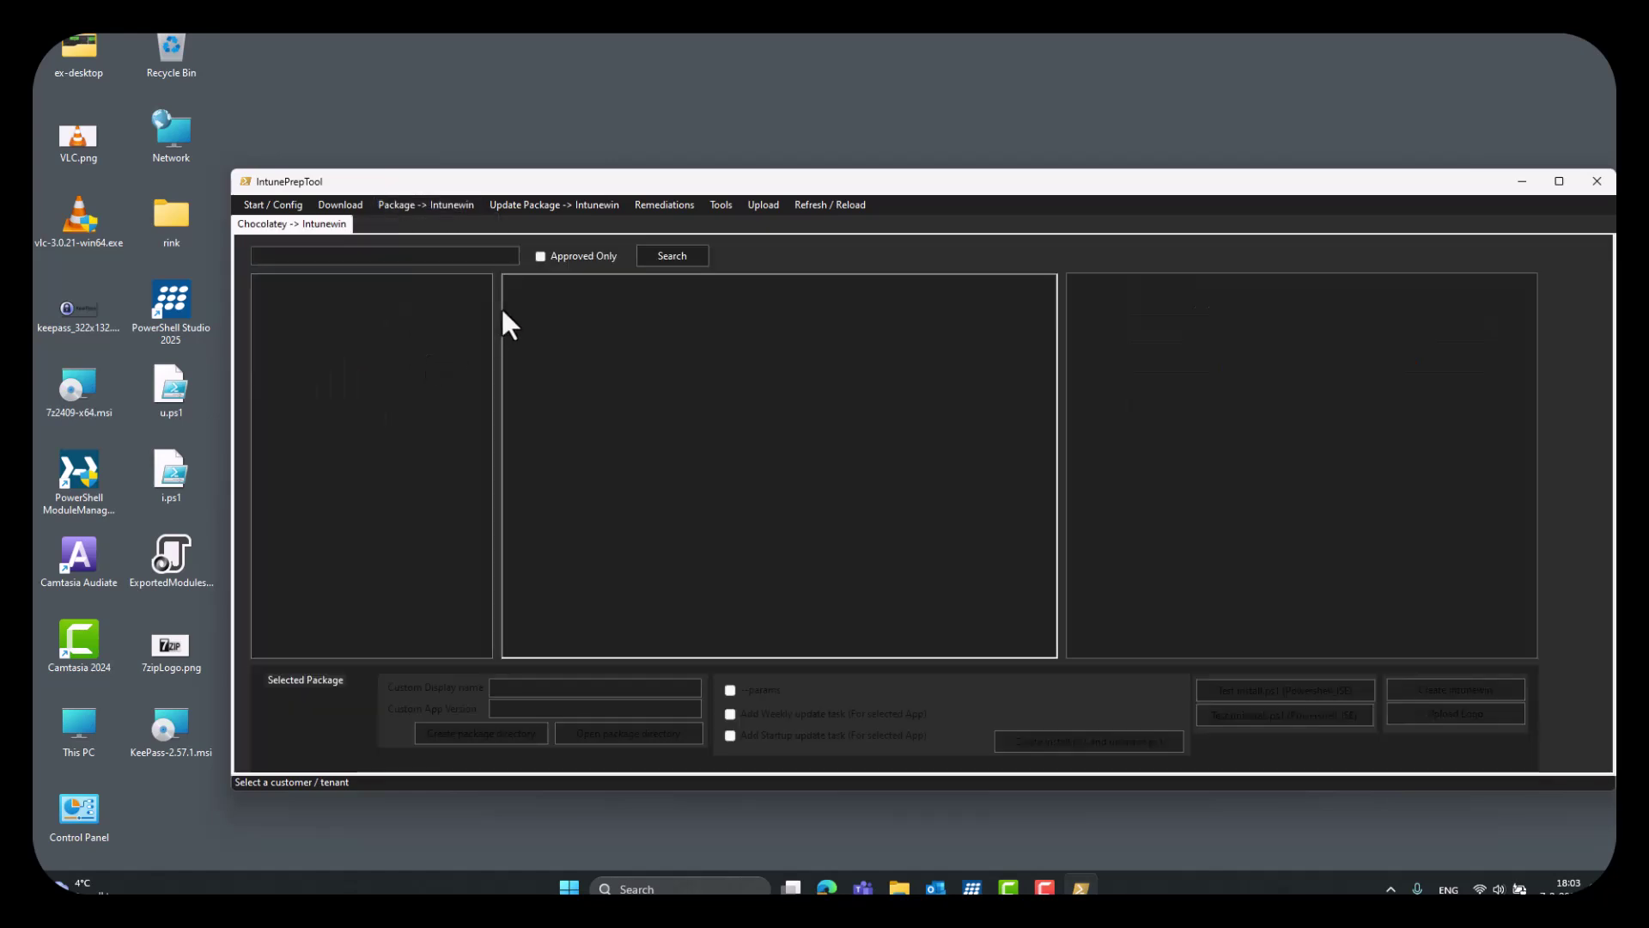
click(419, 249)
text(VLC)
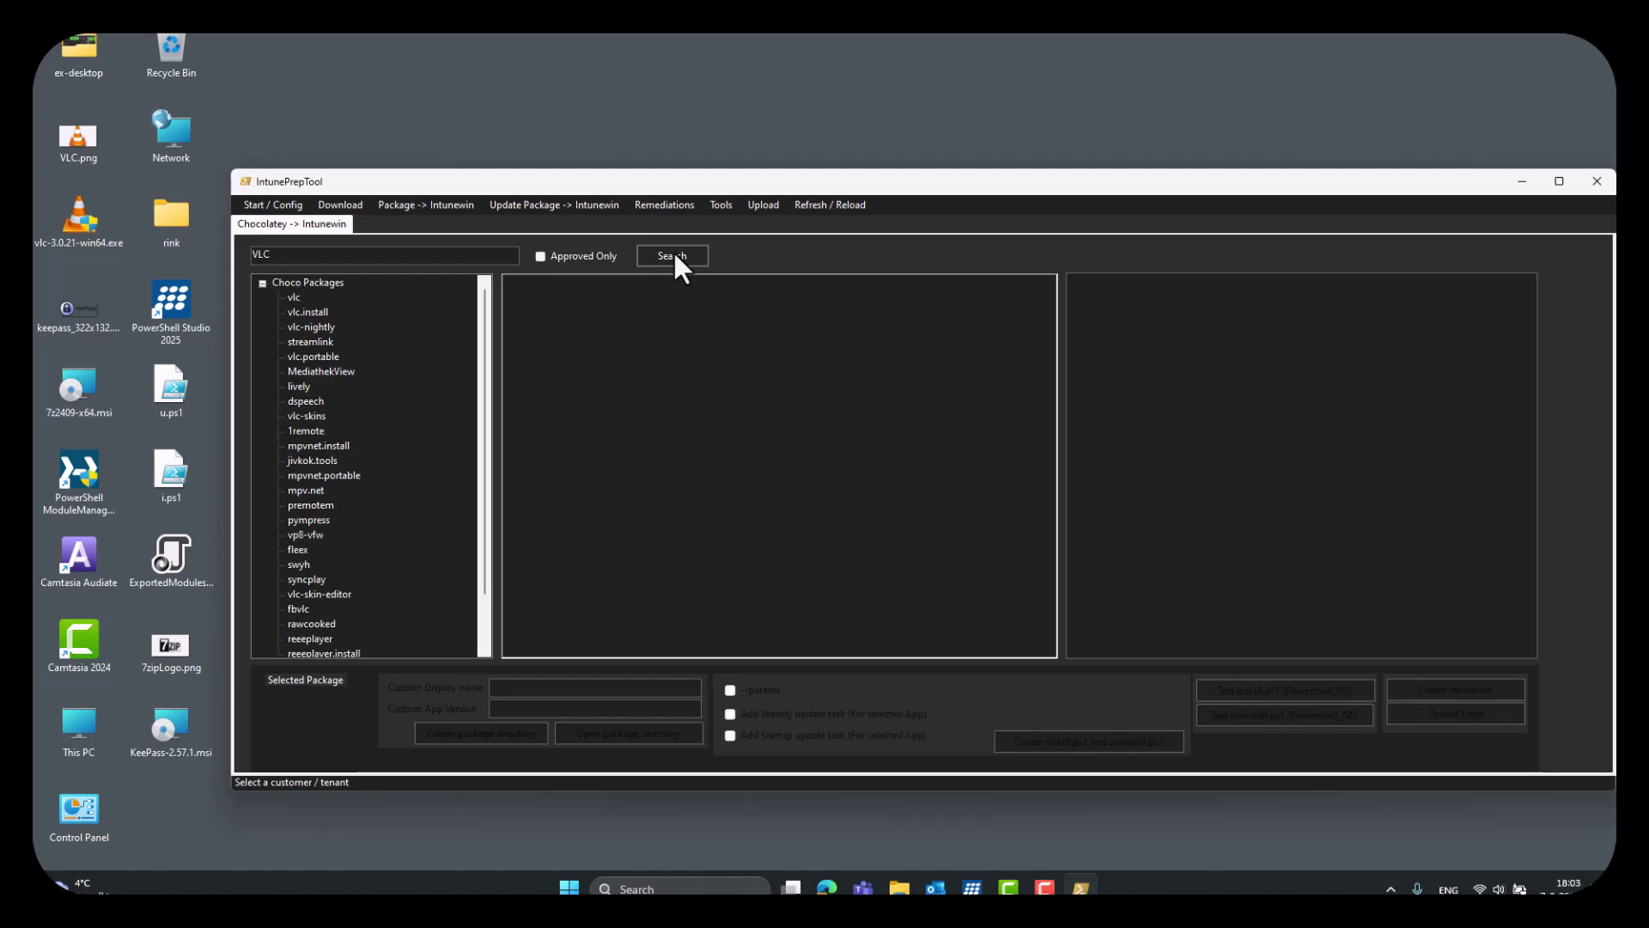
click(311, 311)
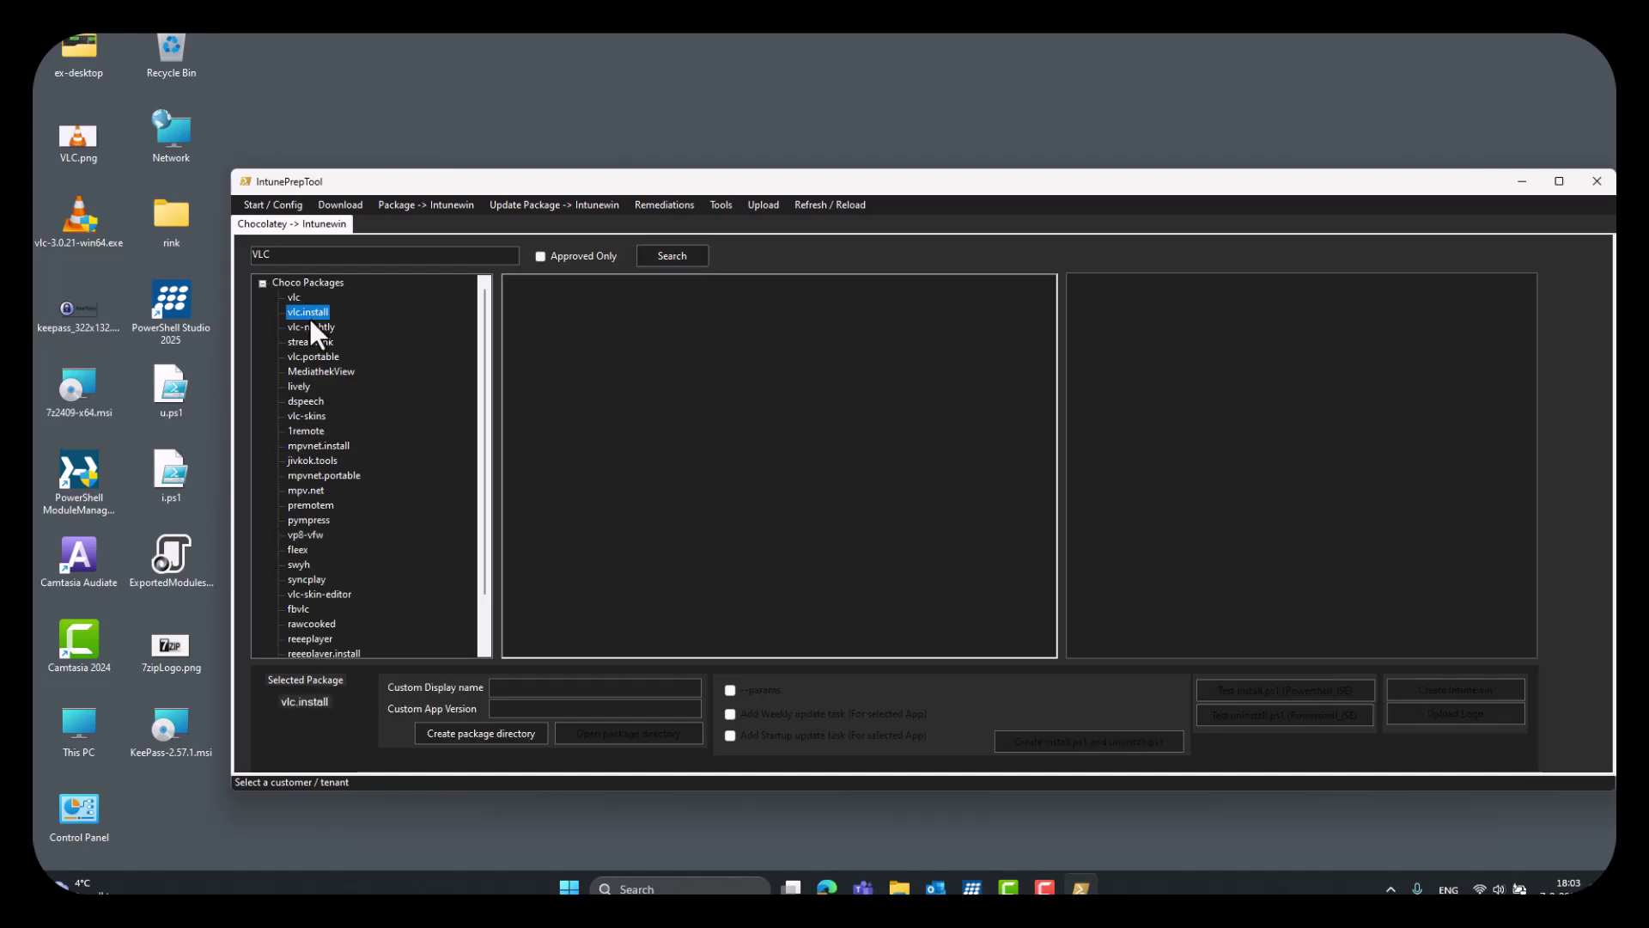
scroll(852, 352, down, 7)
scroll(856, 345, down, 1)
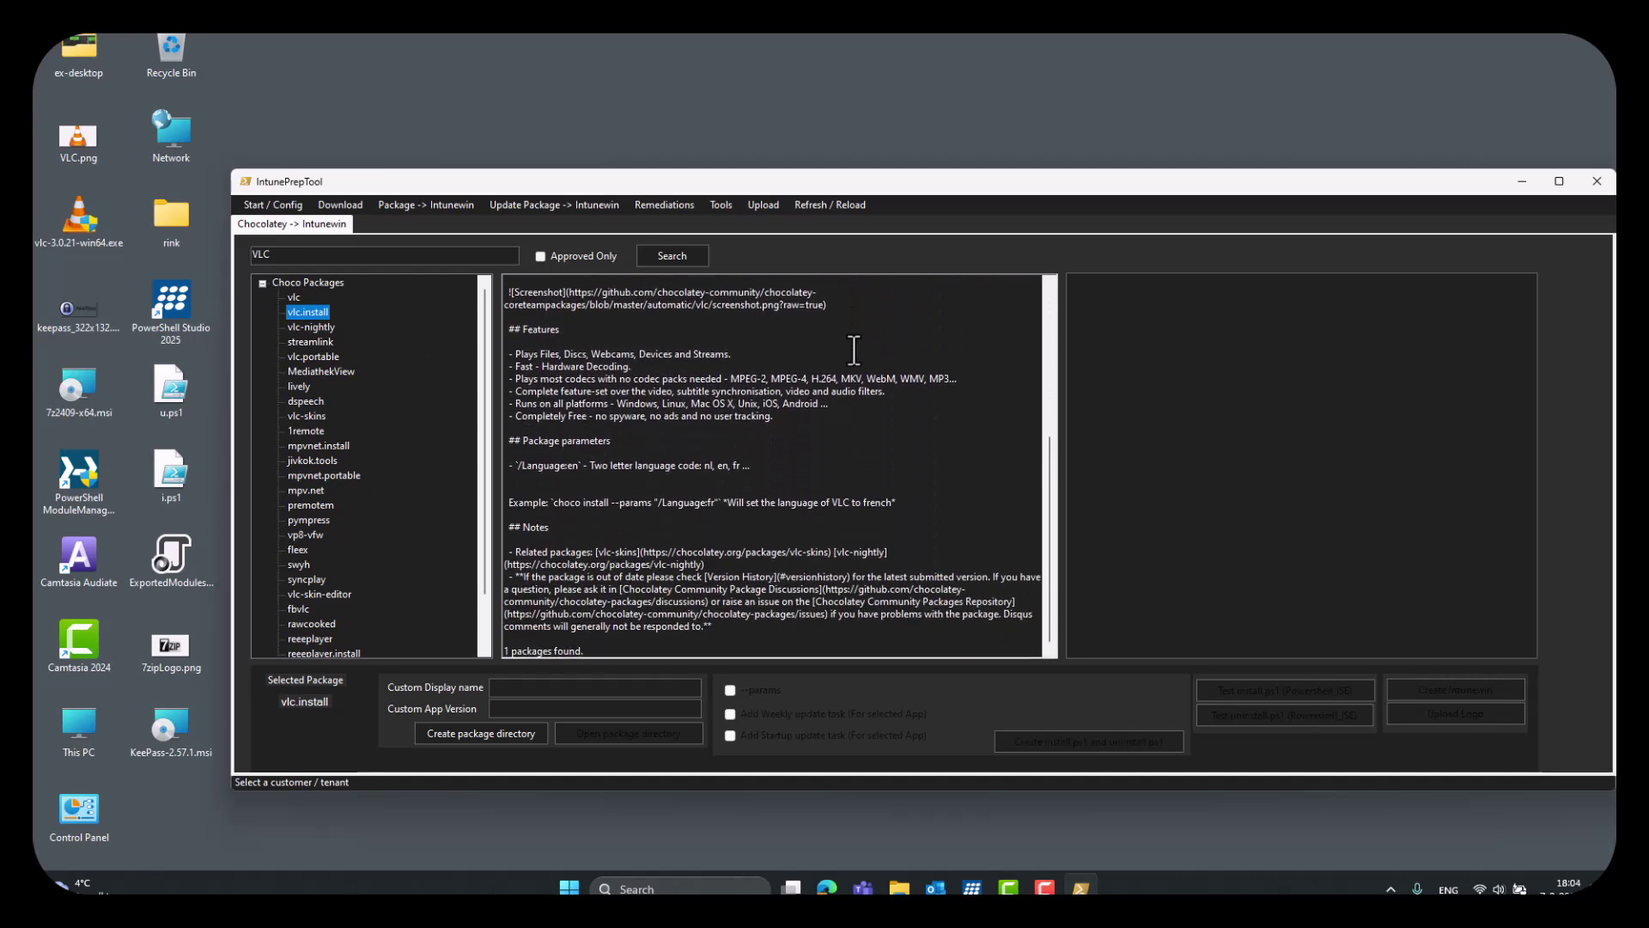
click(537, 686)
text(VLC)
text(3.0.21)
text(-C)
text(hoco)
- Create the vlc.install directory, use /Language:nl with a startup update task, and generate both scripts
click(504, 737)
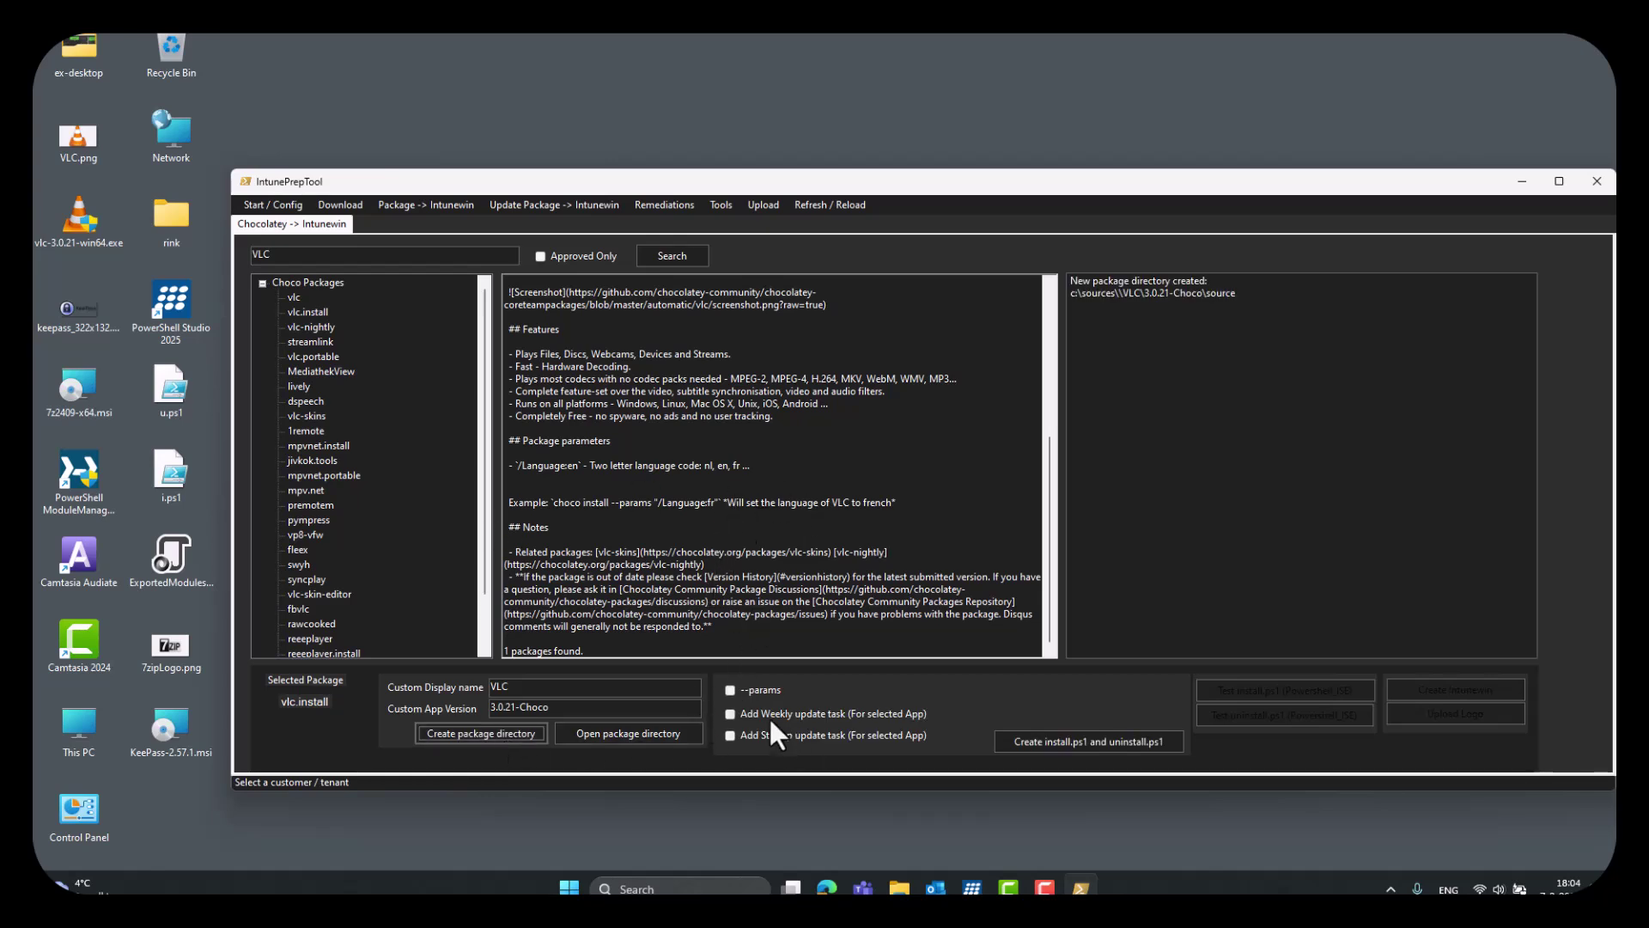
click(730, 689)
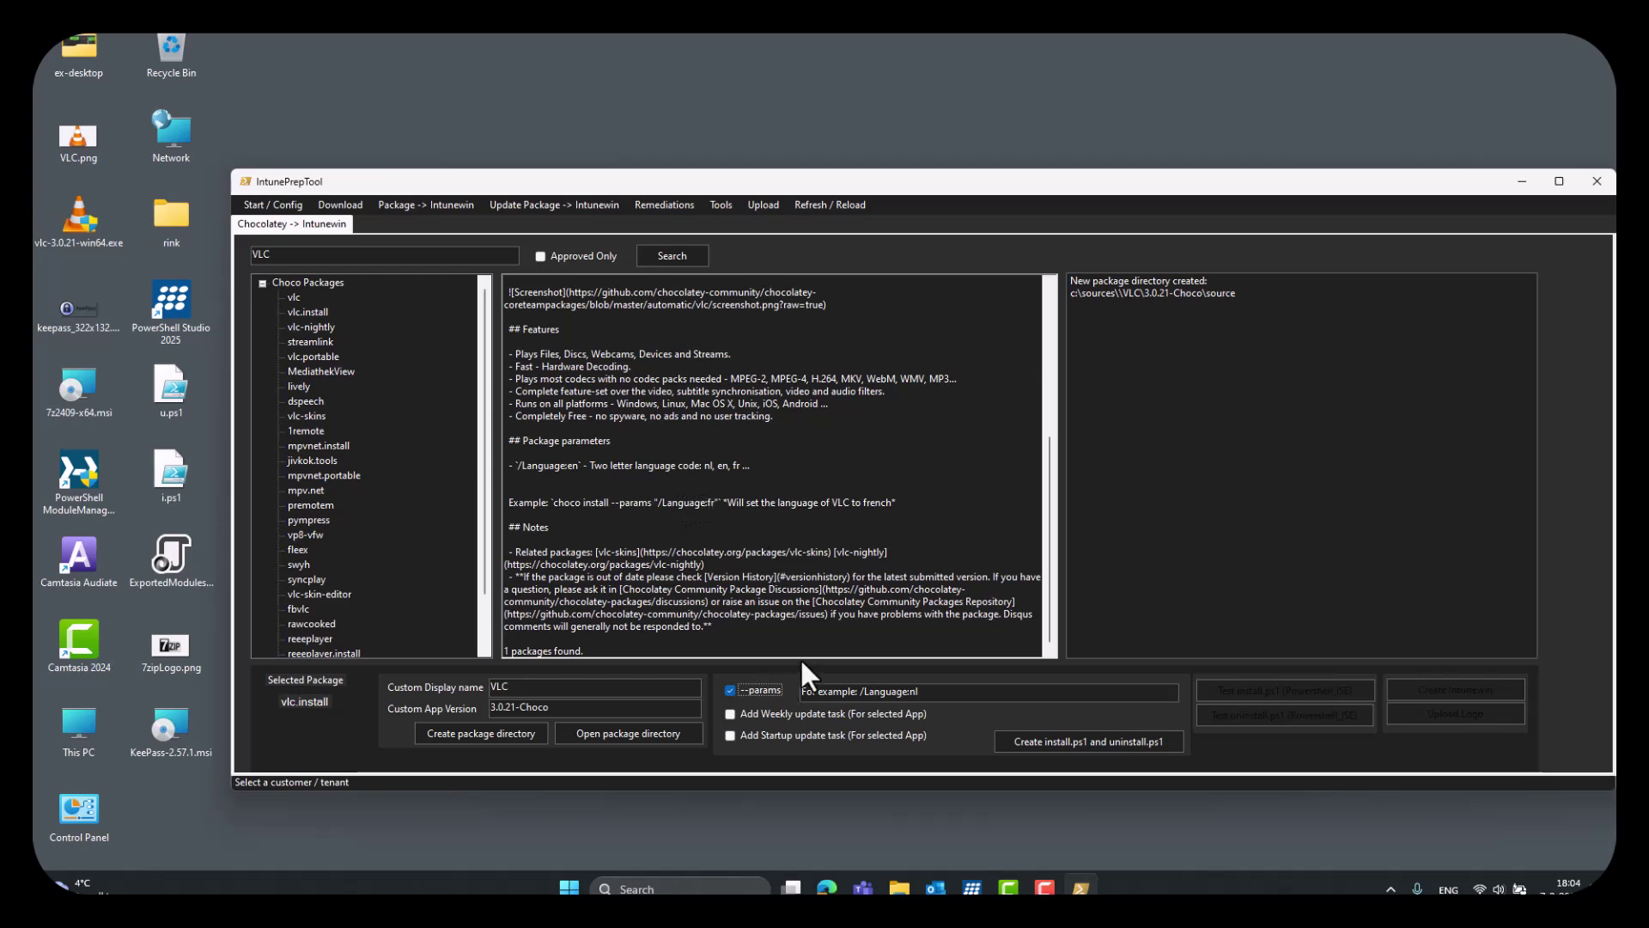
drag(859, 692, 828, 692)
drag(697, 684, 730, 666)
key(BackSpace)
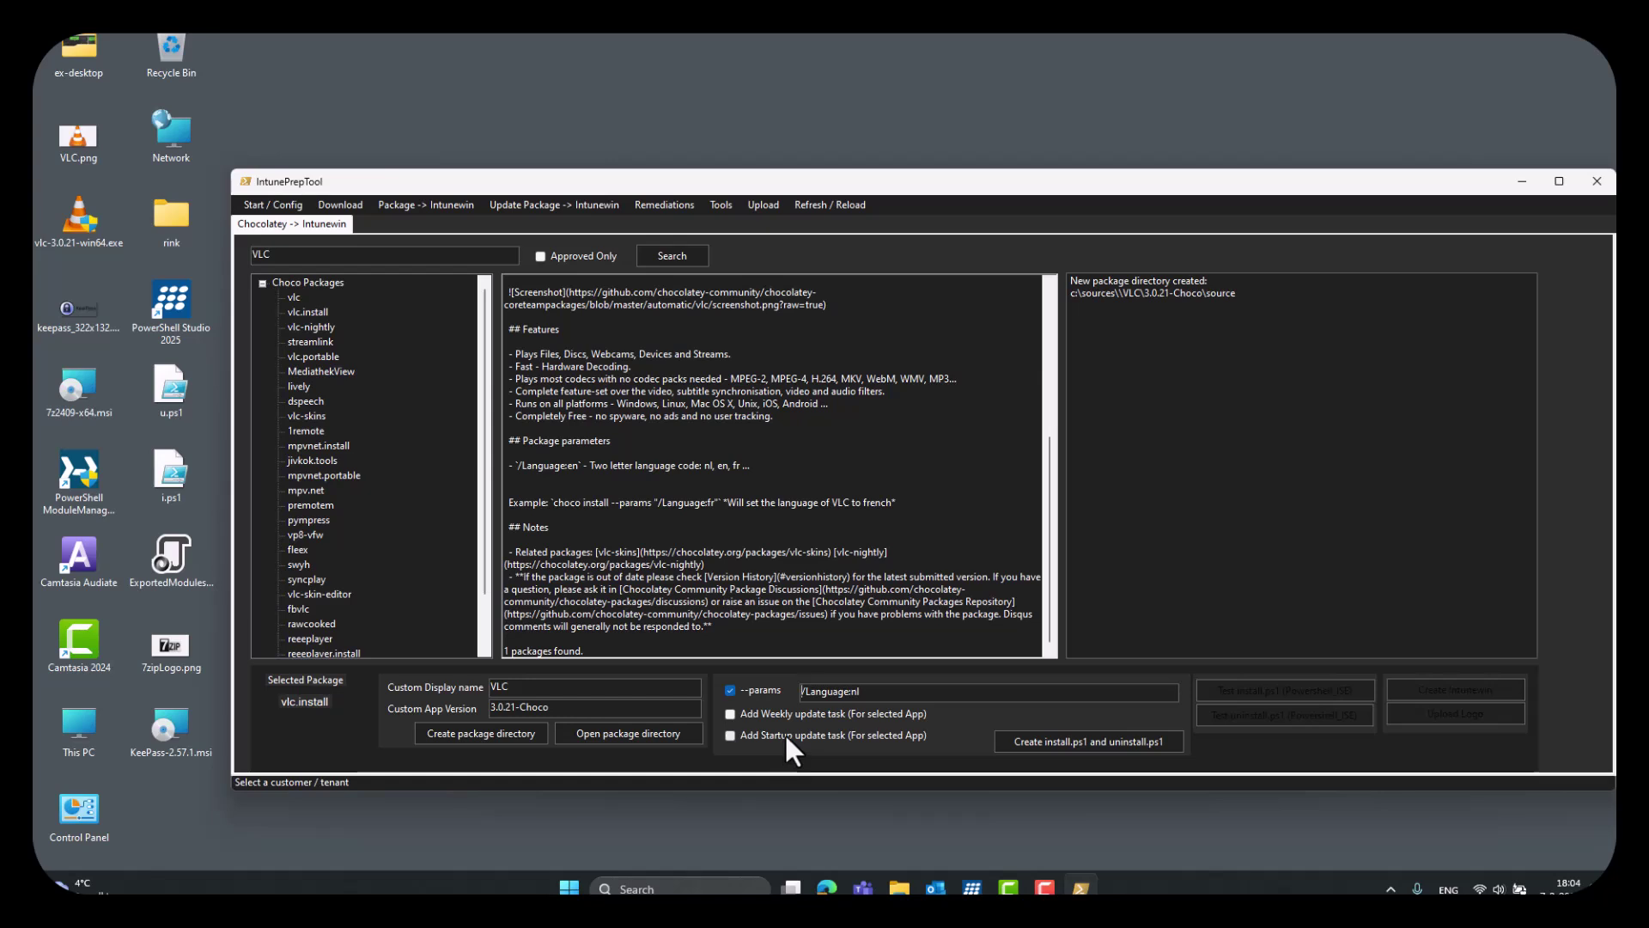
click(785, 737)
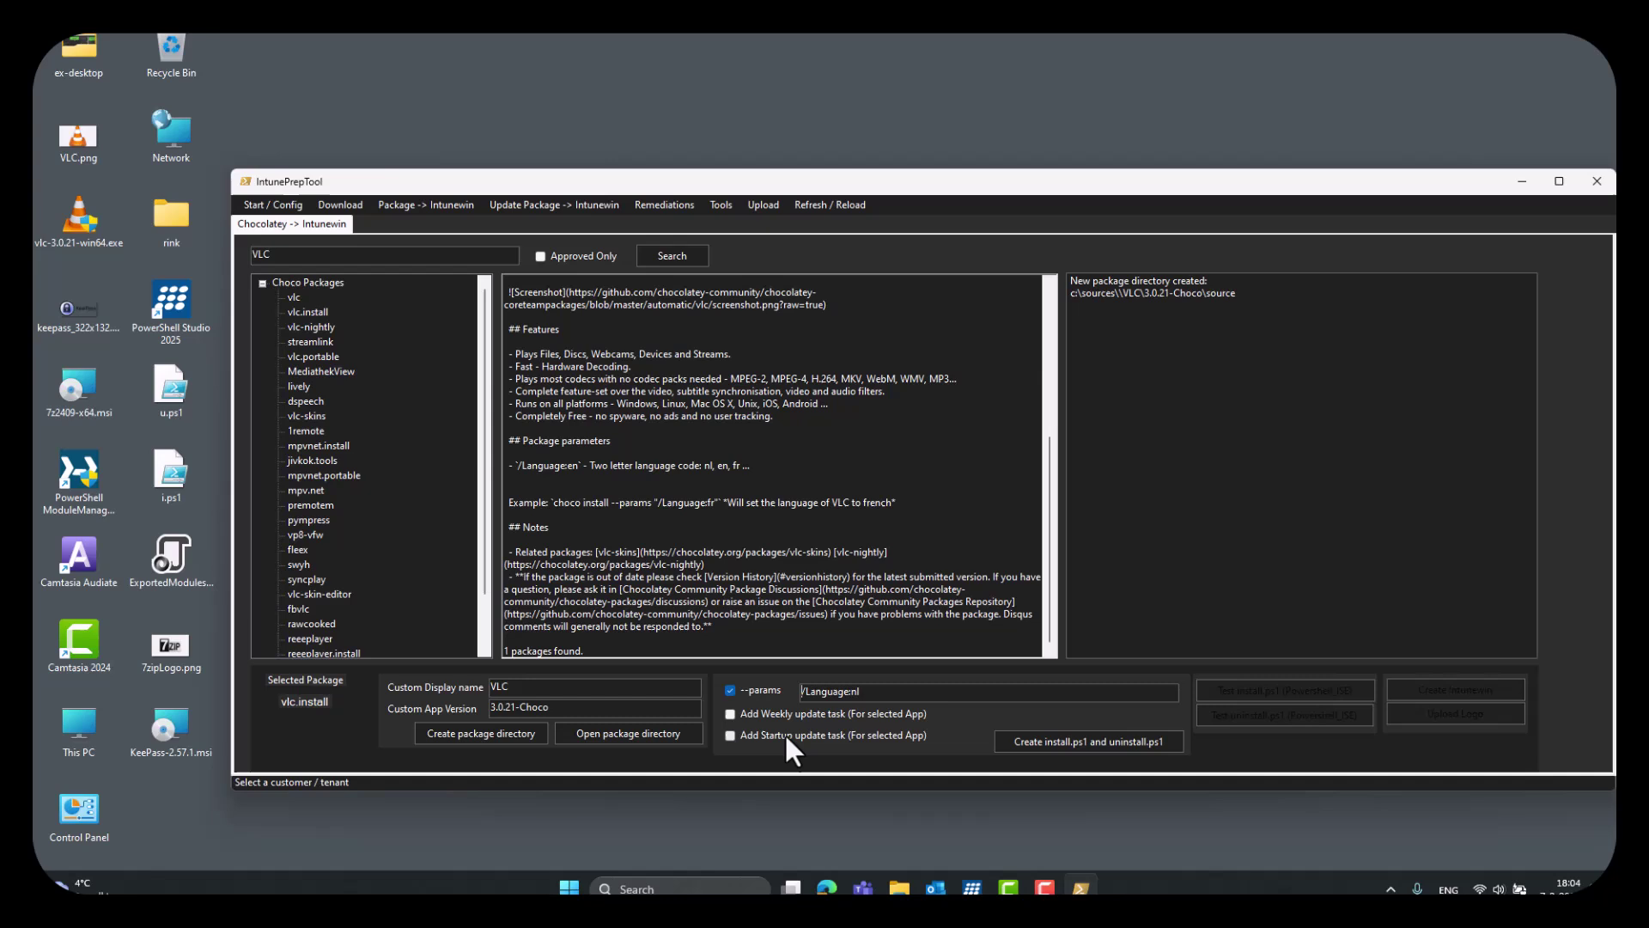
click(1089, 742)
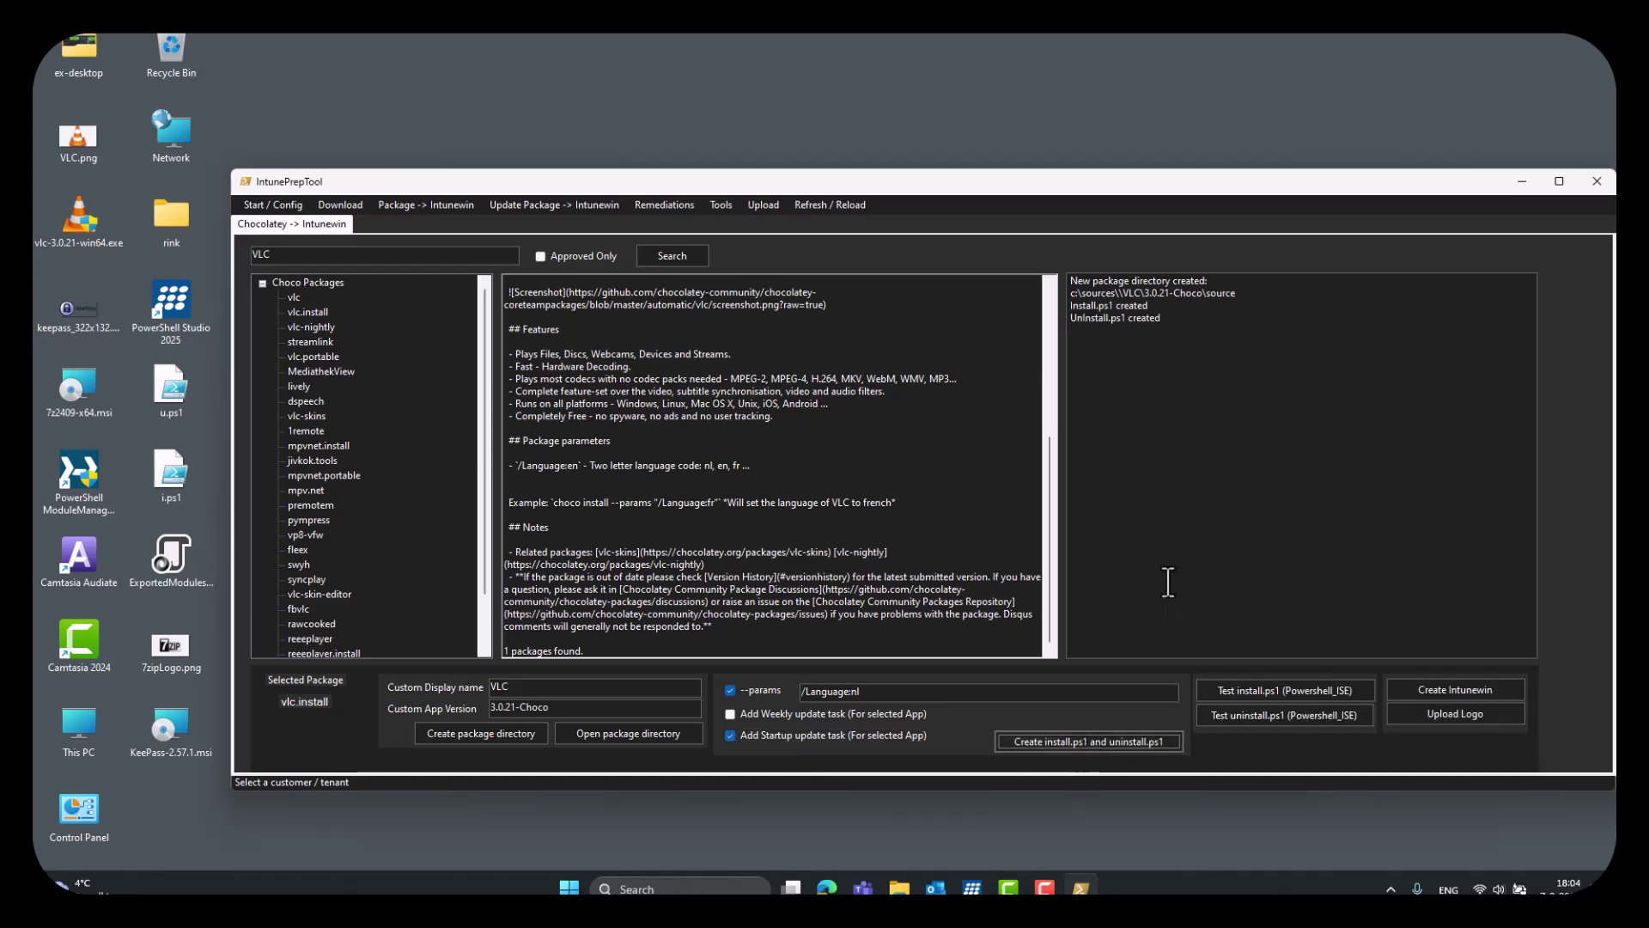
- Test-run the Chocolatey install.ps1 in PowerShell ISE to install vlc.install 3.0.21
click(1313, 683)
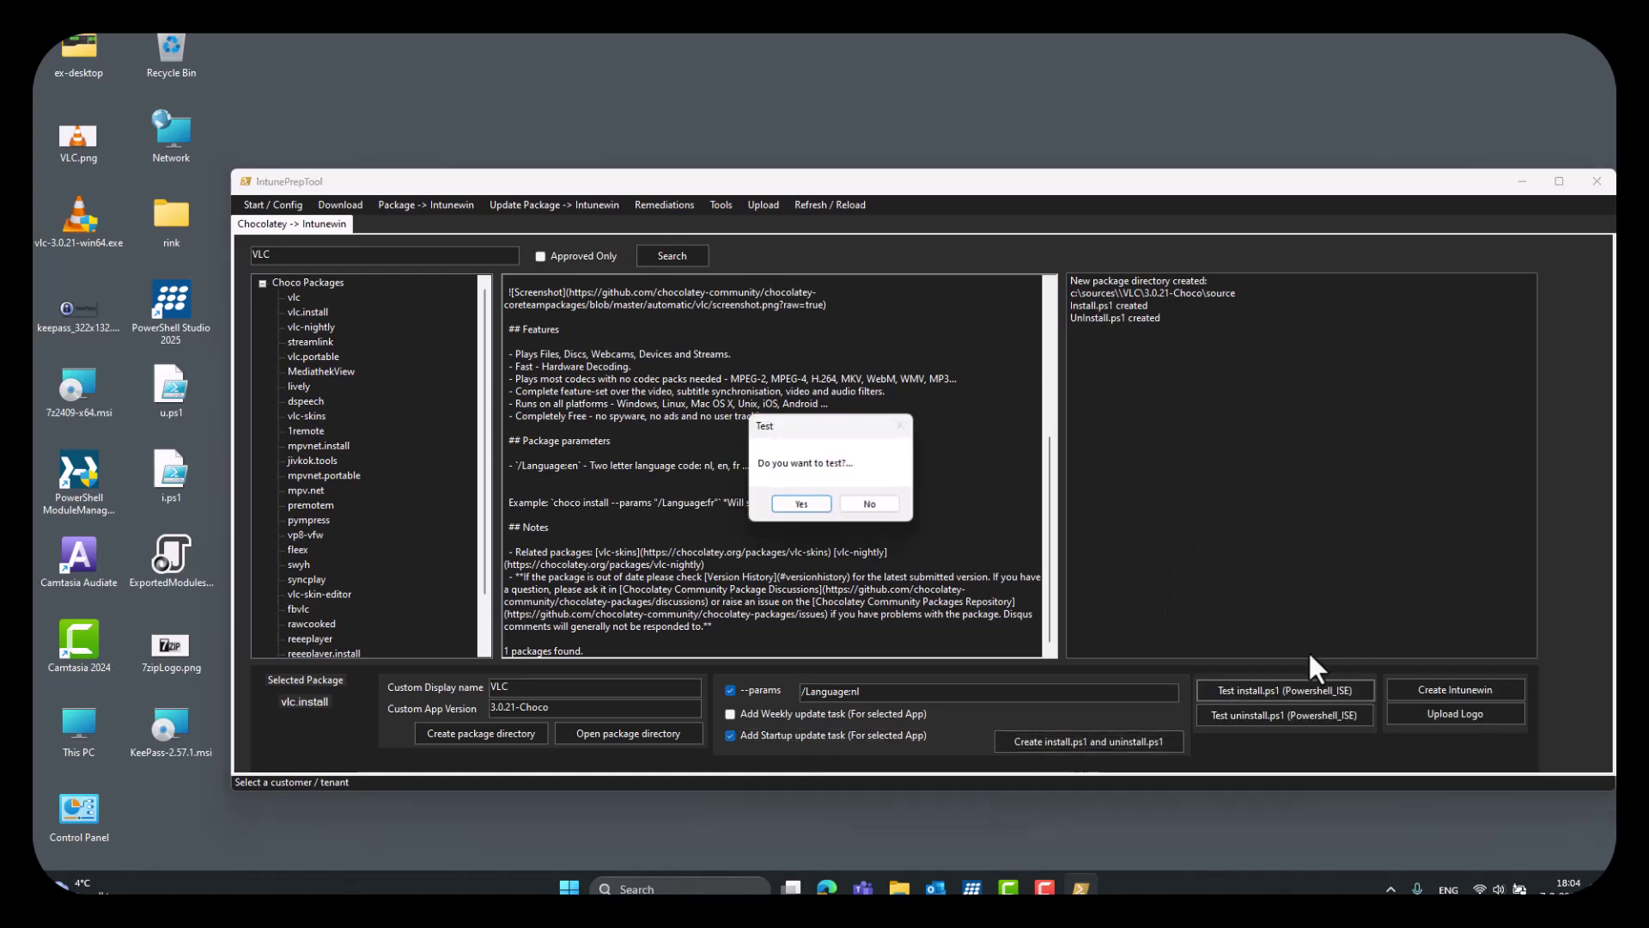
click(802, 507)
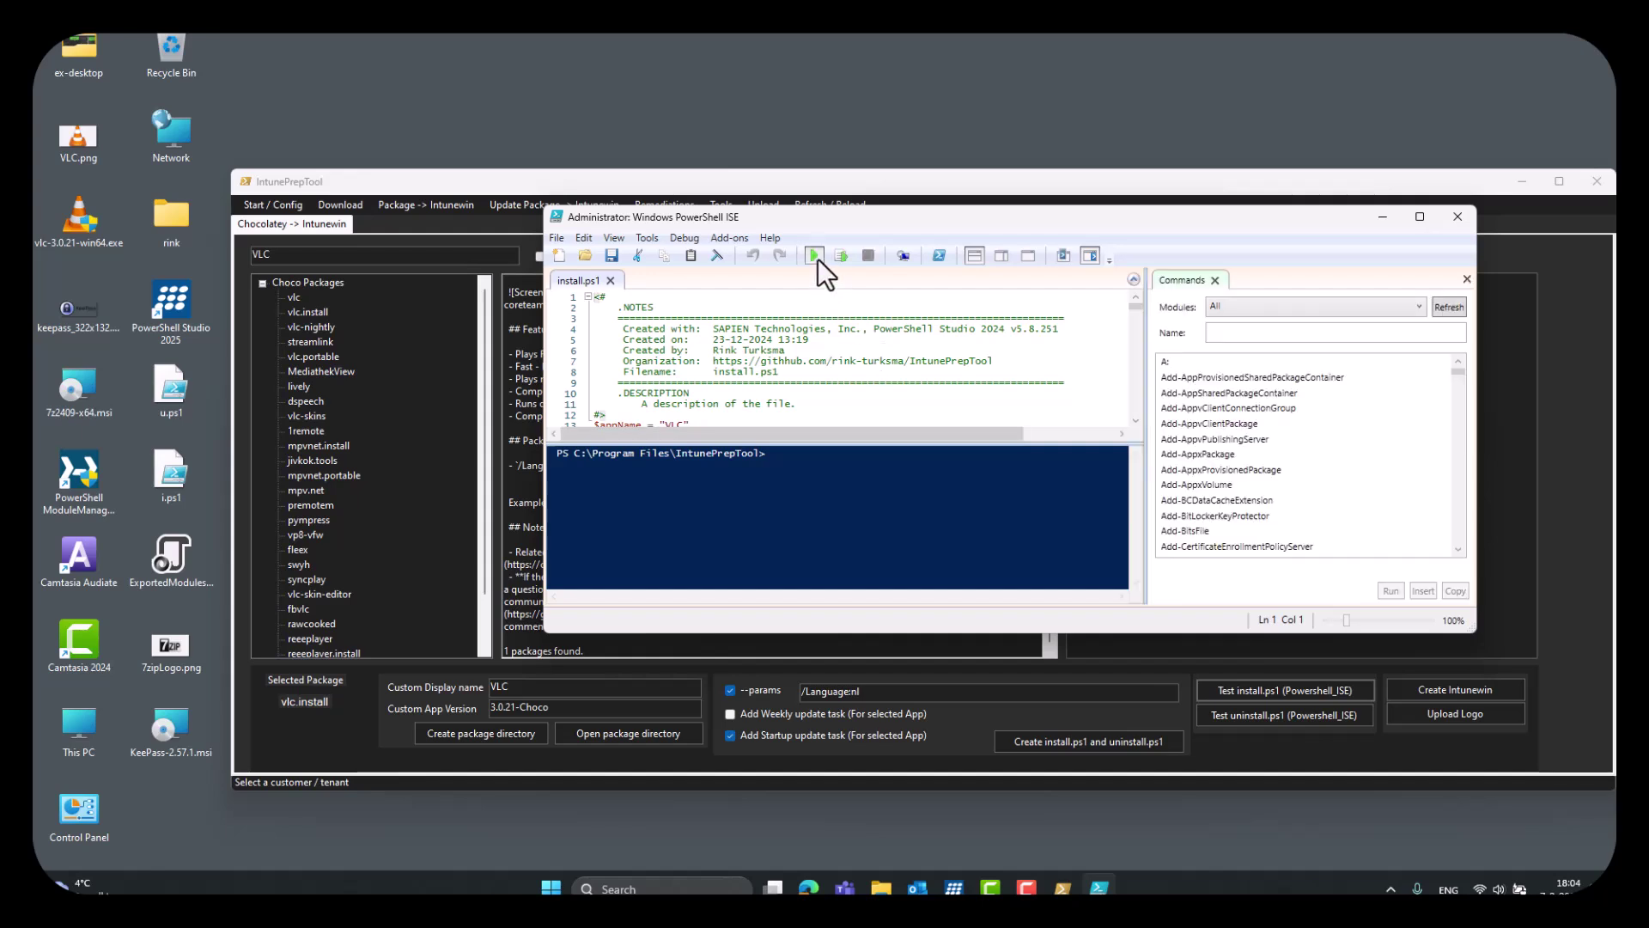
click(817, 256)
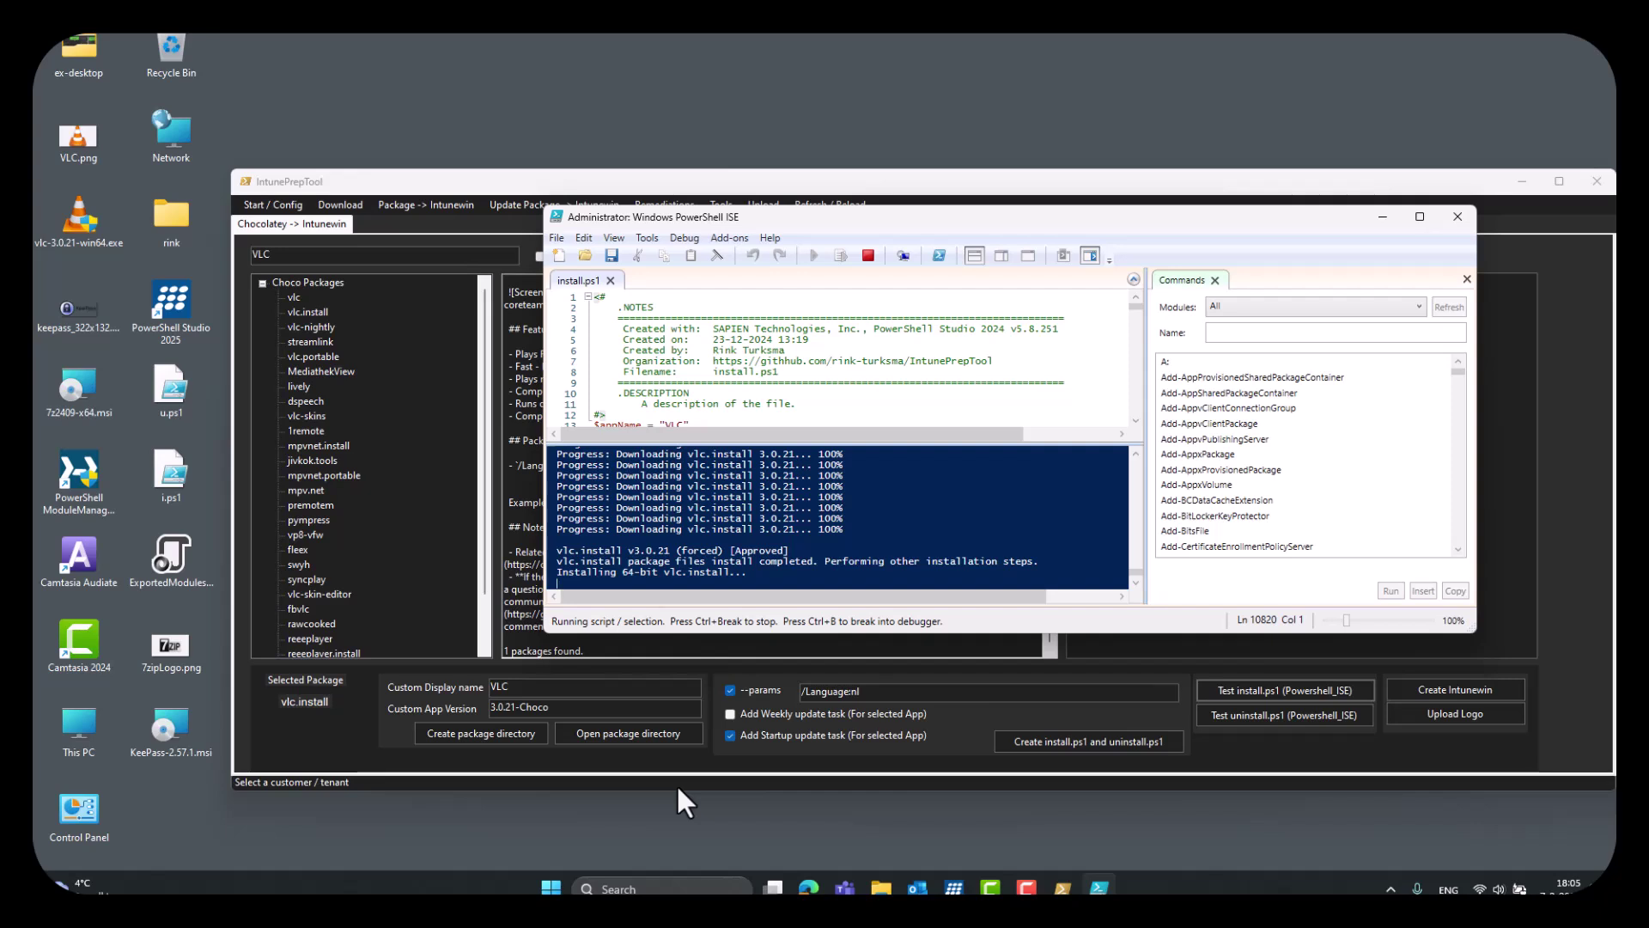
- Launch Event Viewer, restore its window, expand Applications and Services Logs and move it aside
right_click(554, 886)
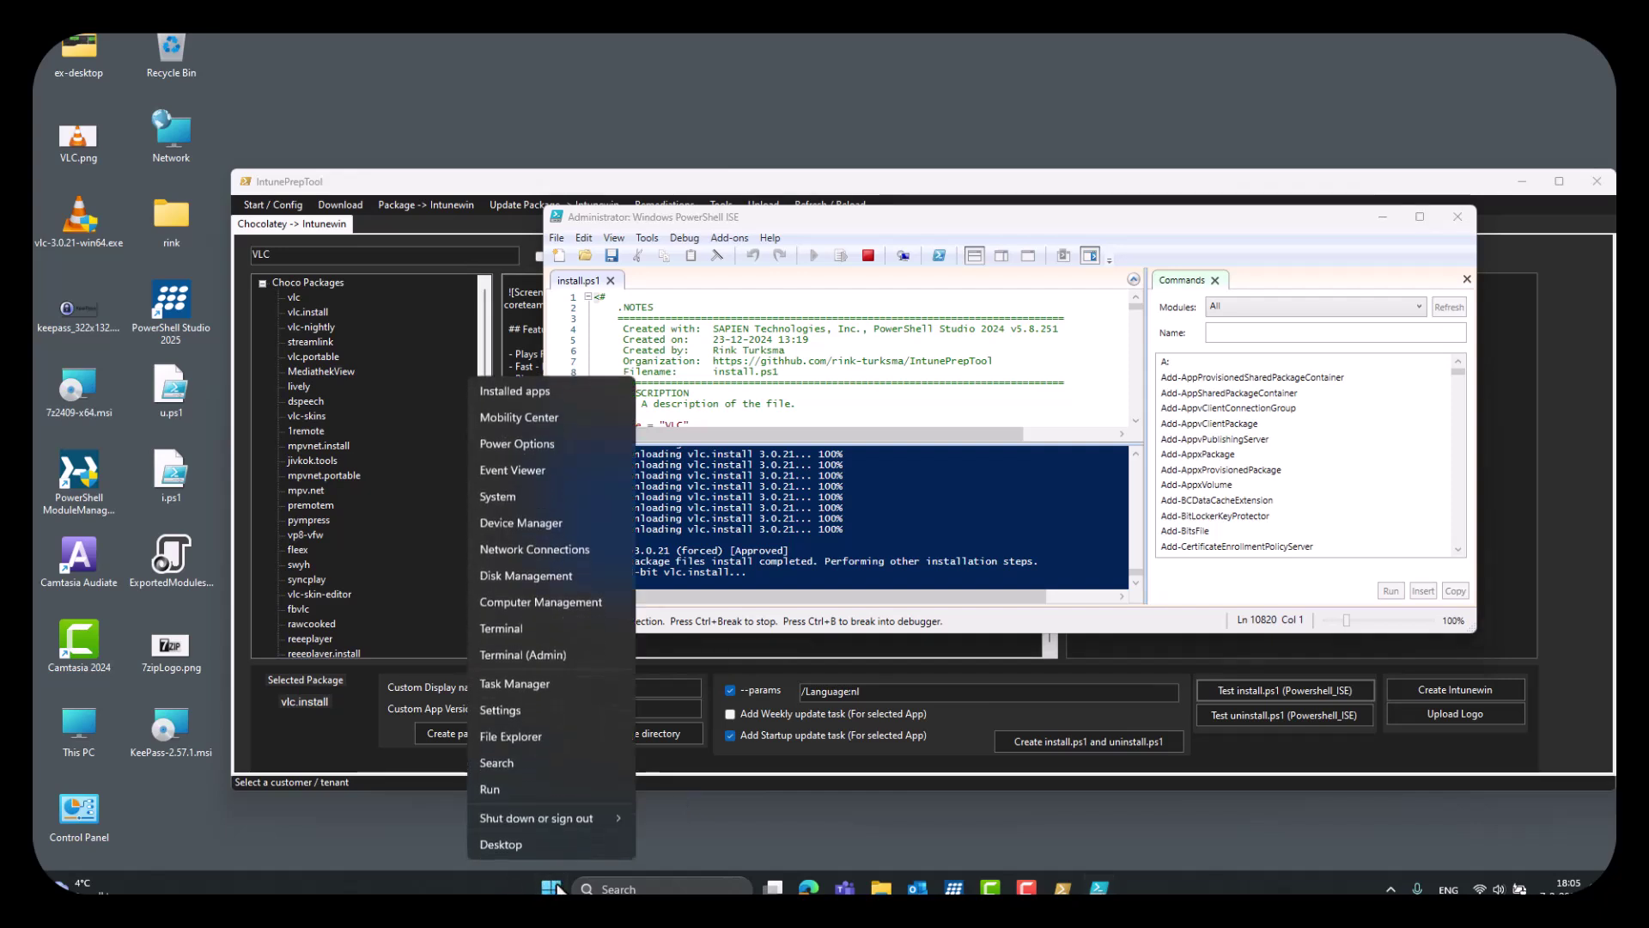
click(524, 468)
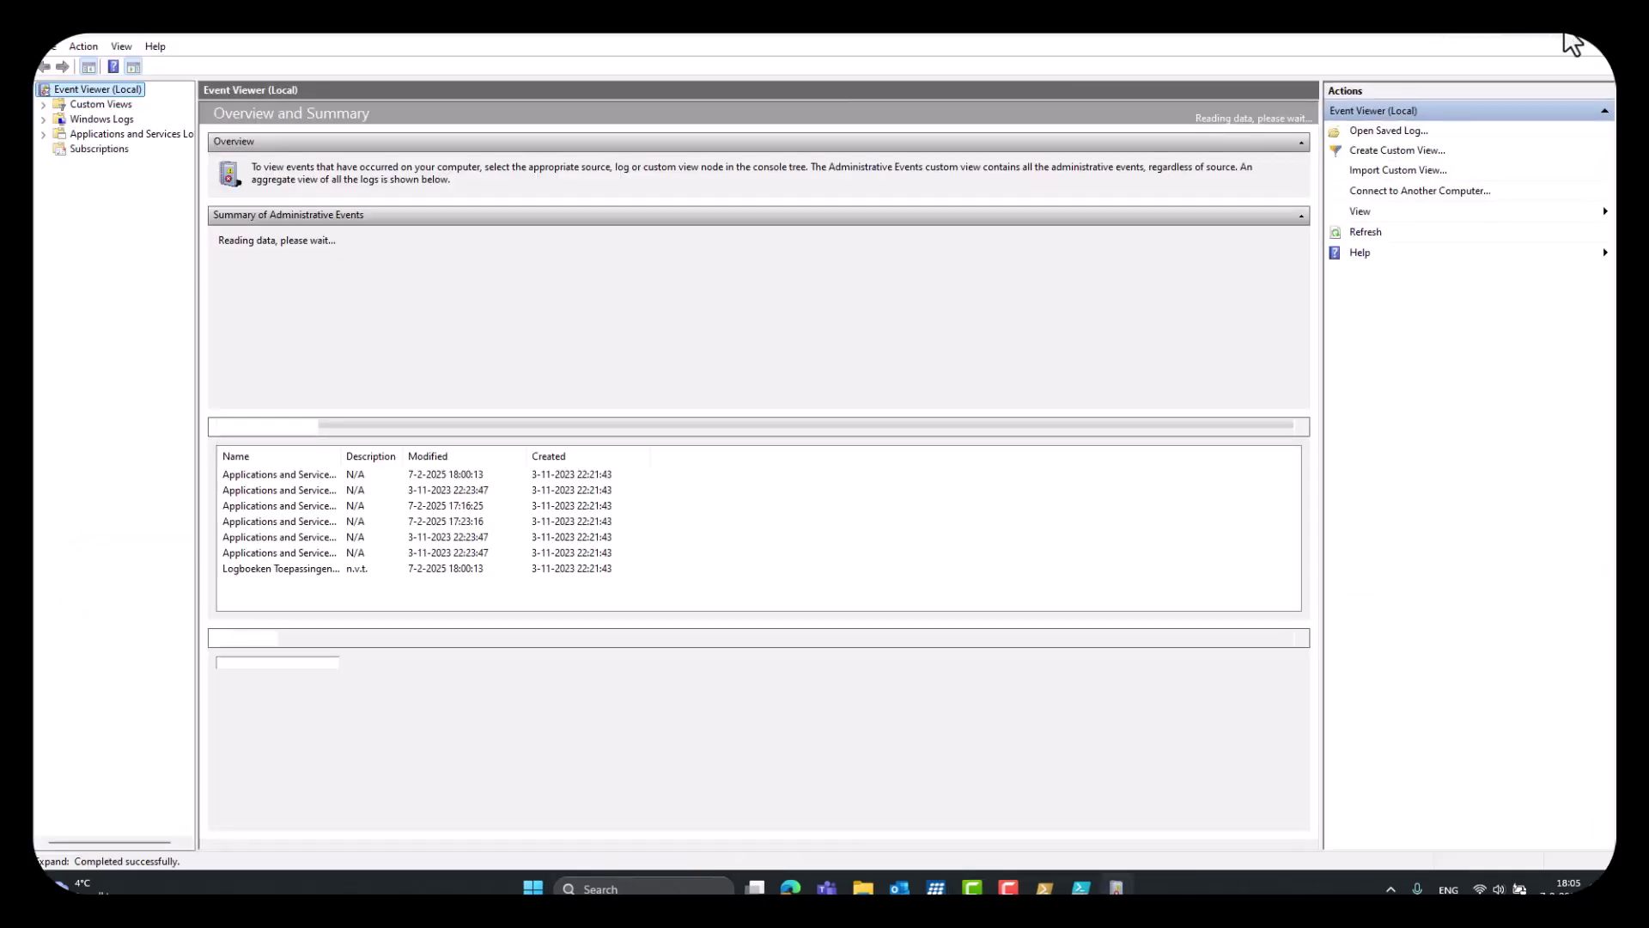
click(1568, 36)
click(657, 345)
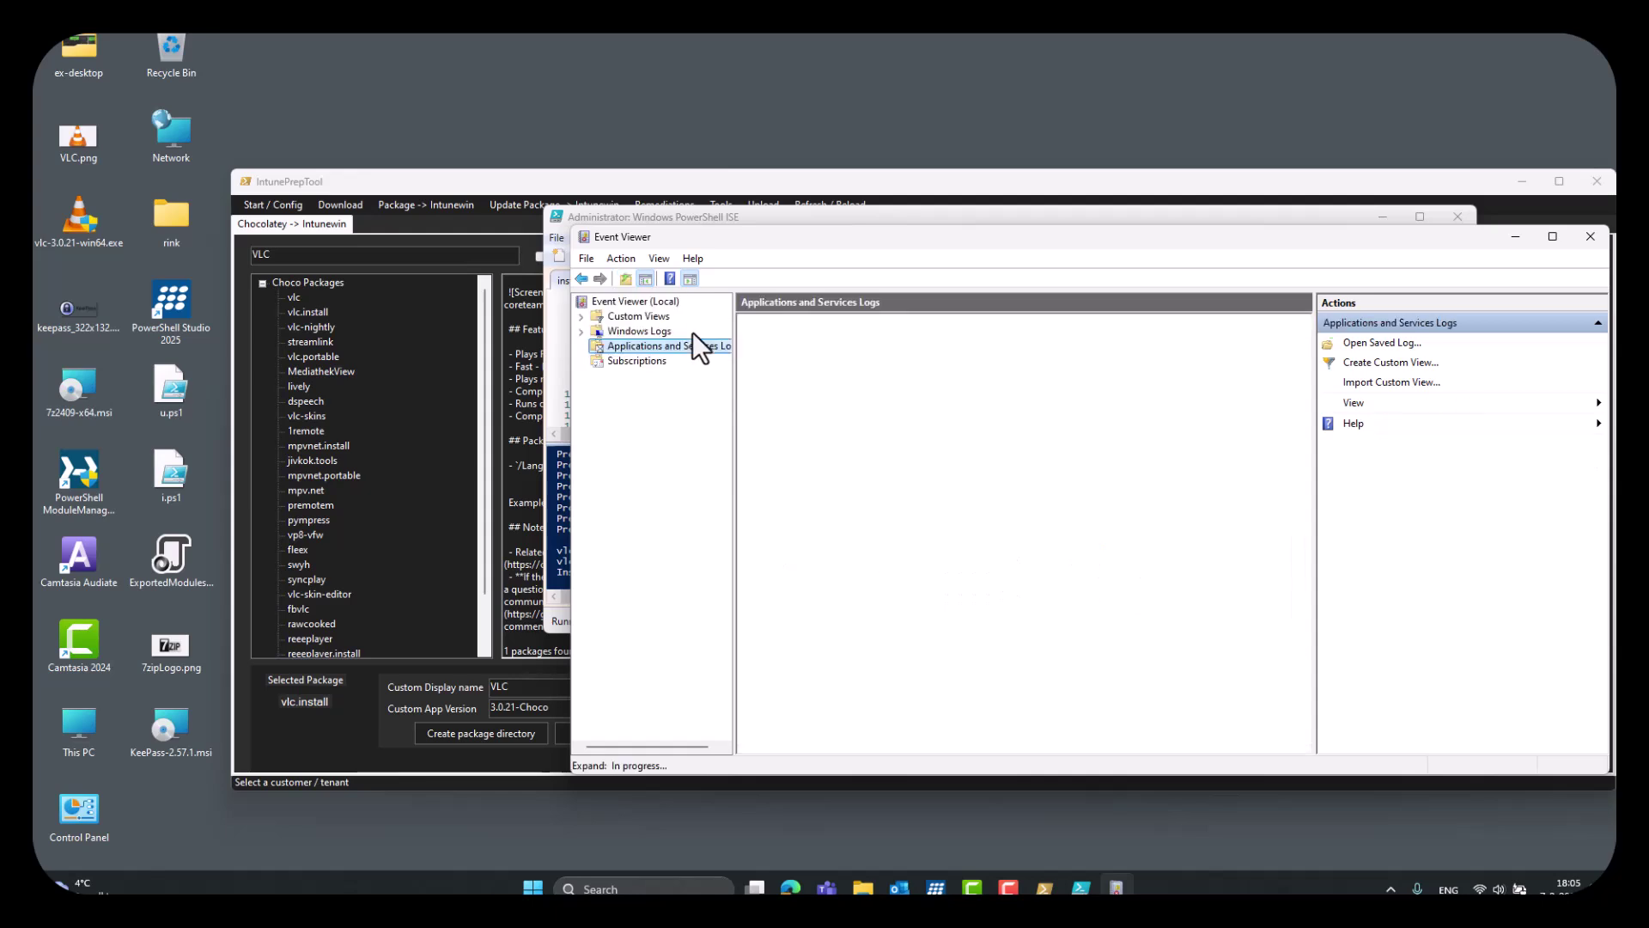
drag(787, 244, 1045, 223)
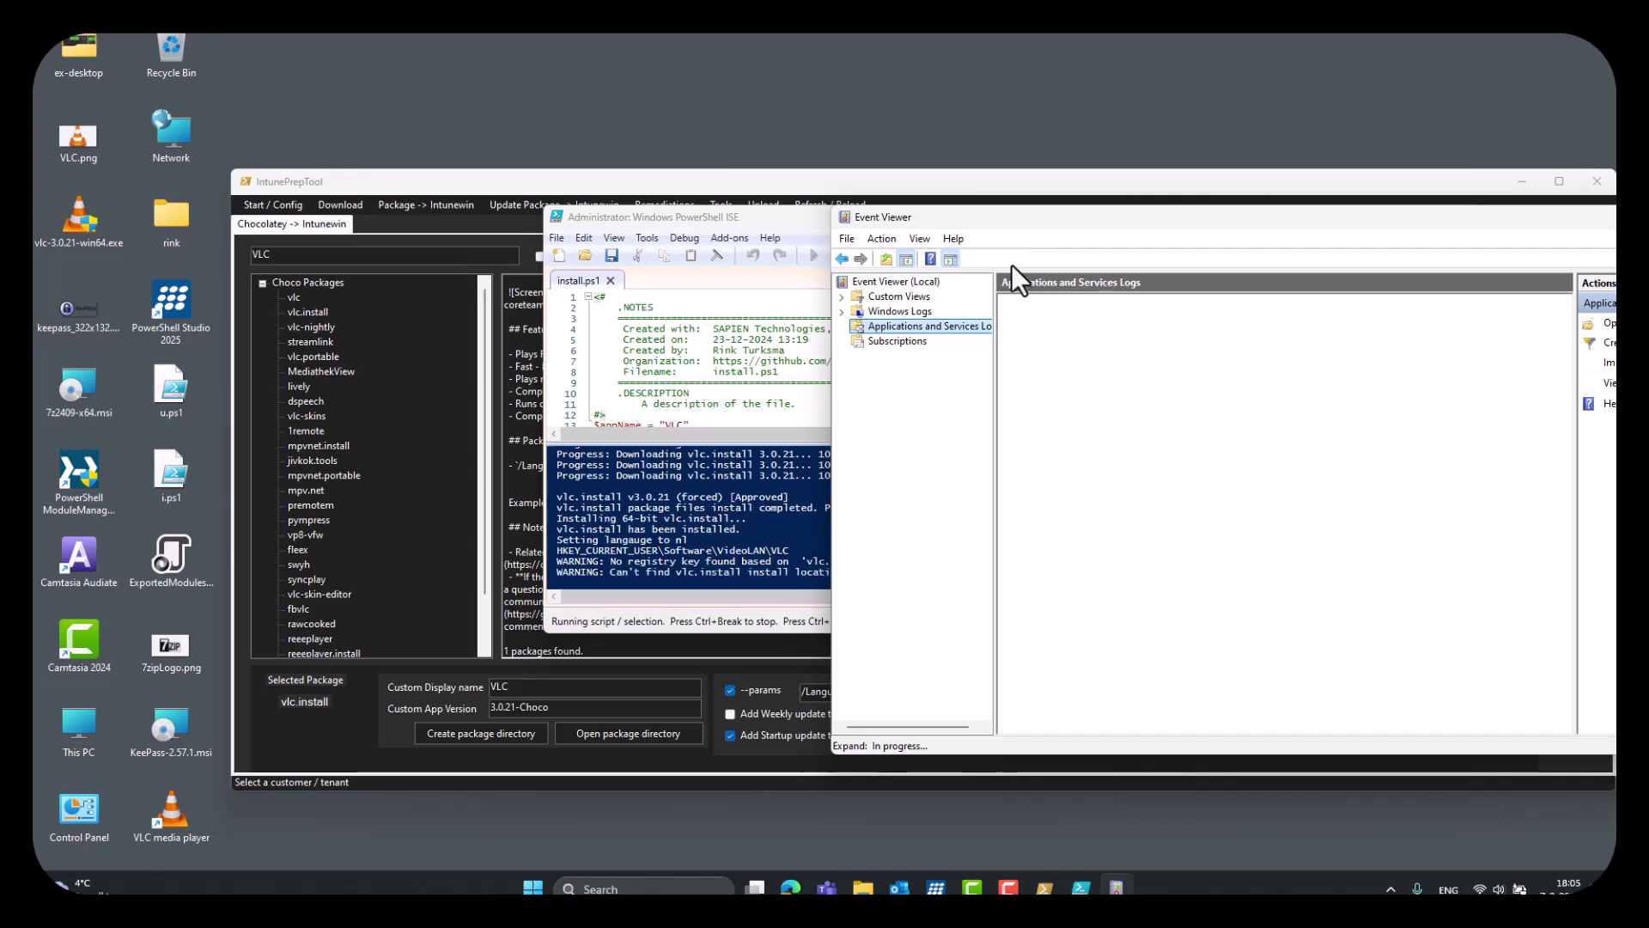
mouse_move(1032, 219)
mouse_down()
mouse_move(1101, 223)
mouse_move(1151, 198)
mouse_move(1164, 253)
mouse_move(1055, 233)
mouse_up()
- Read the newest IntunePrepTool log entry with the VLC 3.0.21-Choco install transcript, then close Event Viewer
key(alt+Tab)
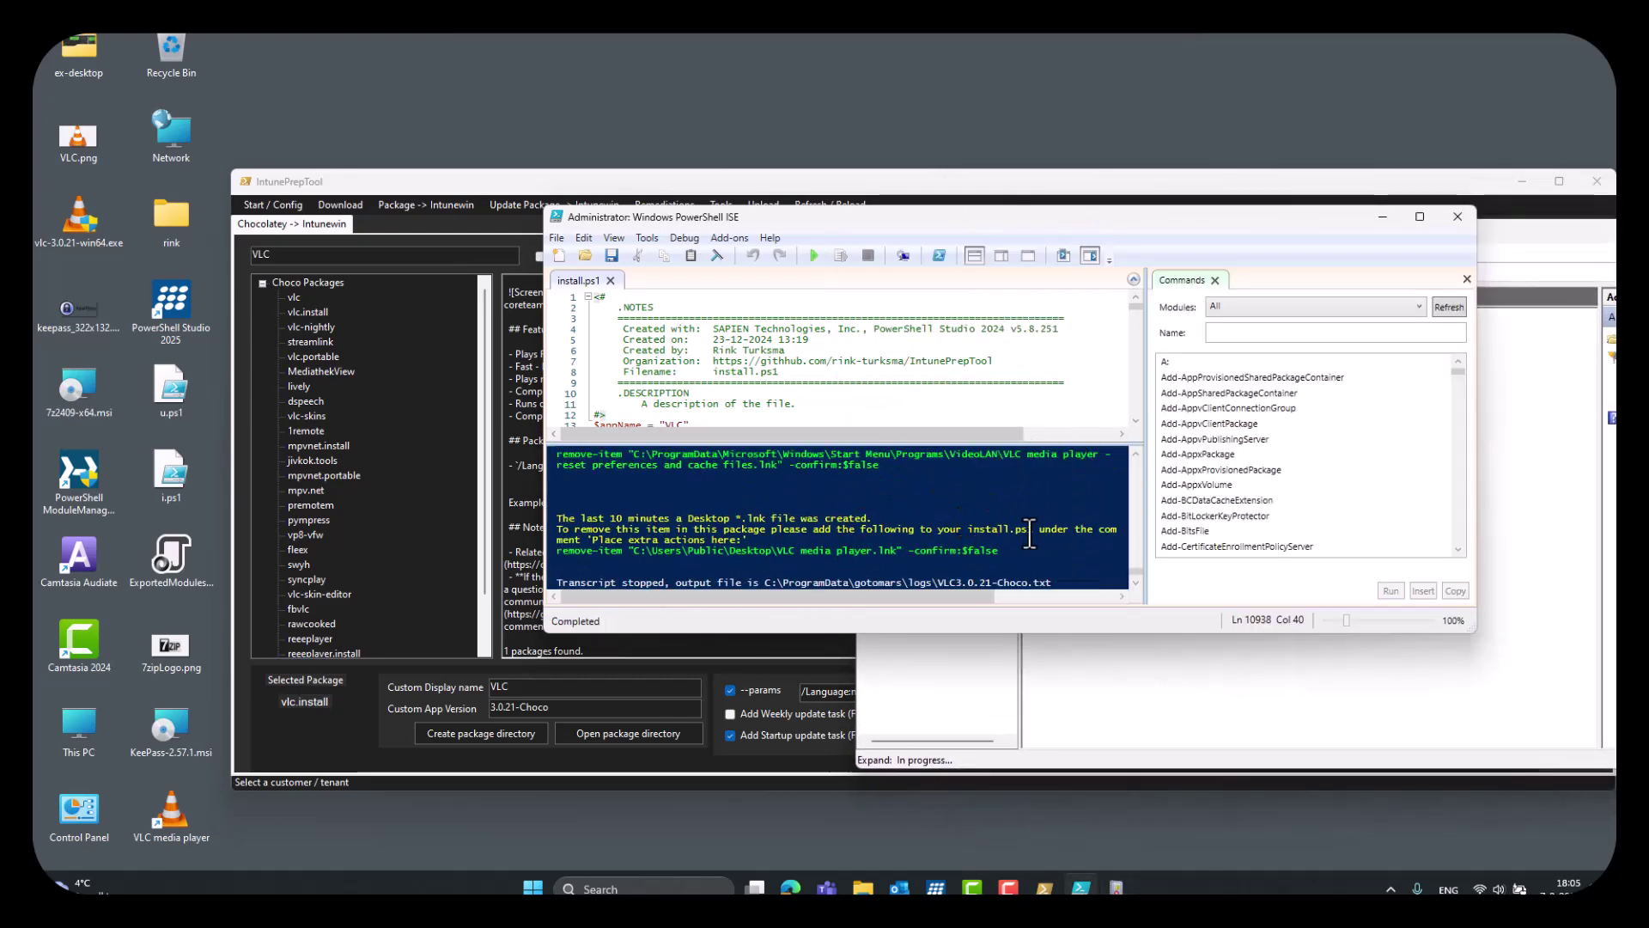
click(1235, 689)
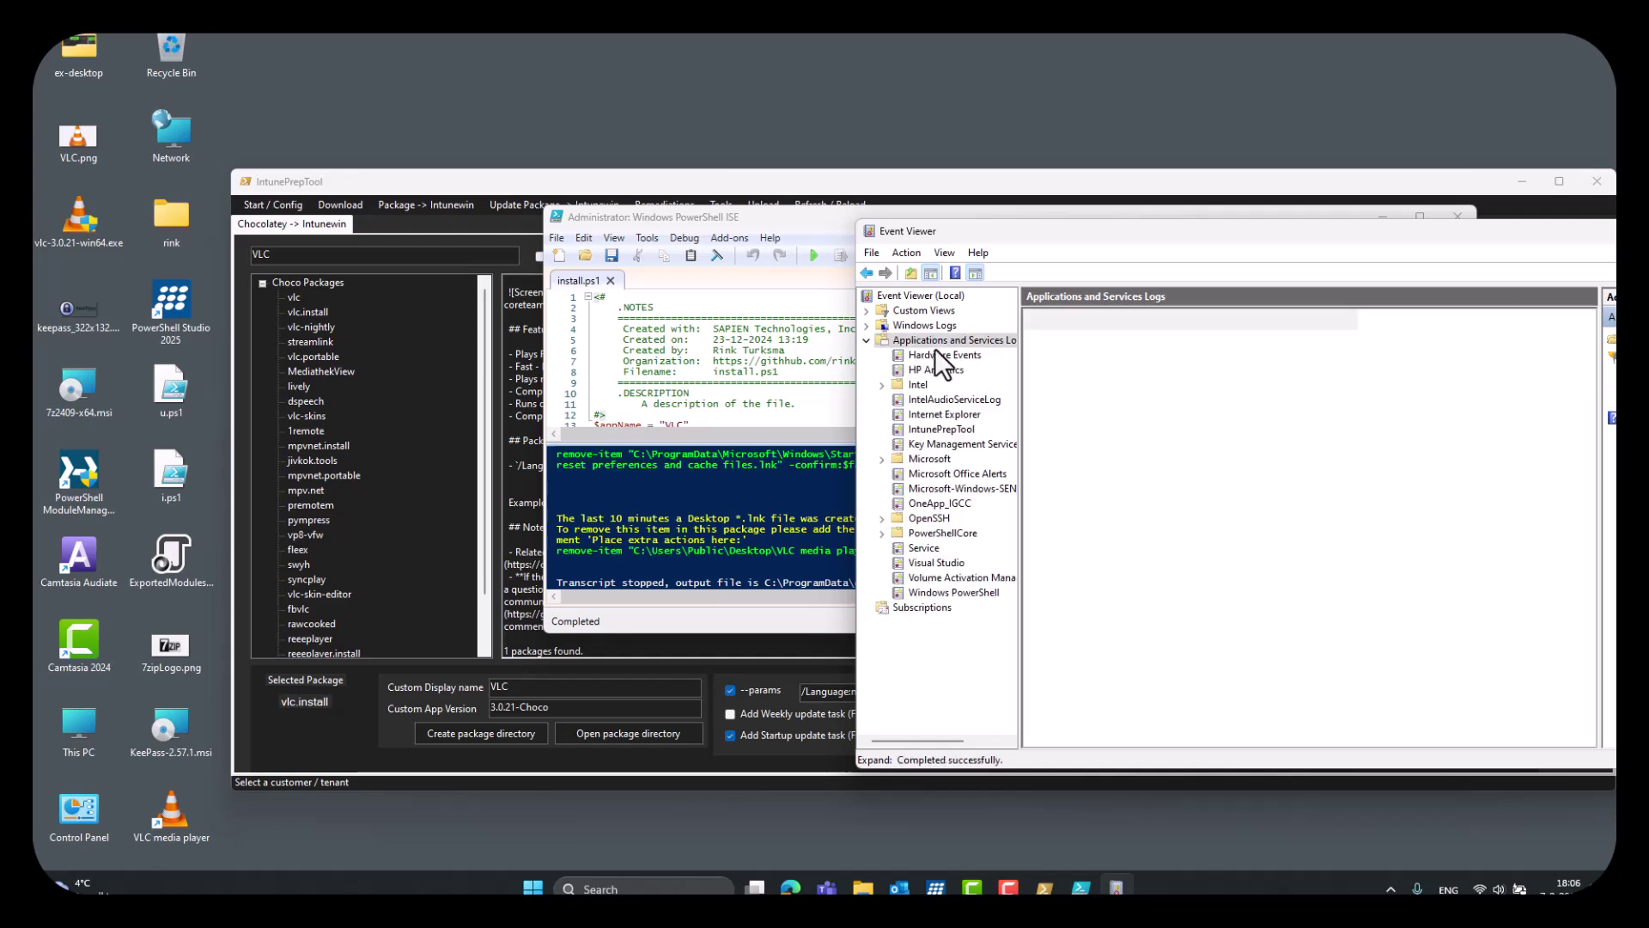
click(964, 430)
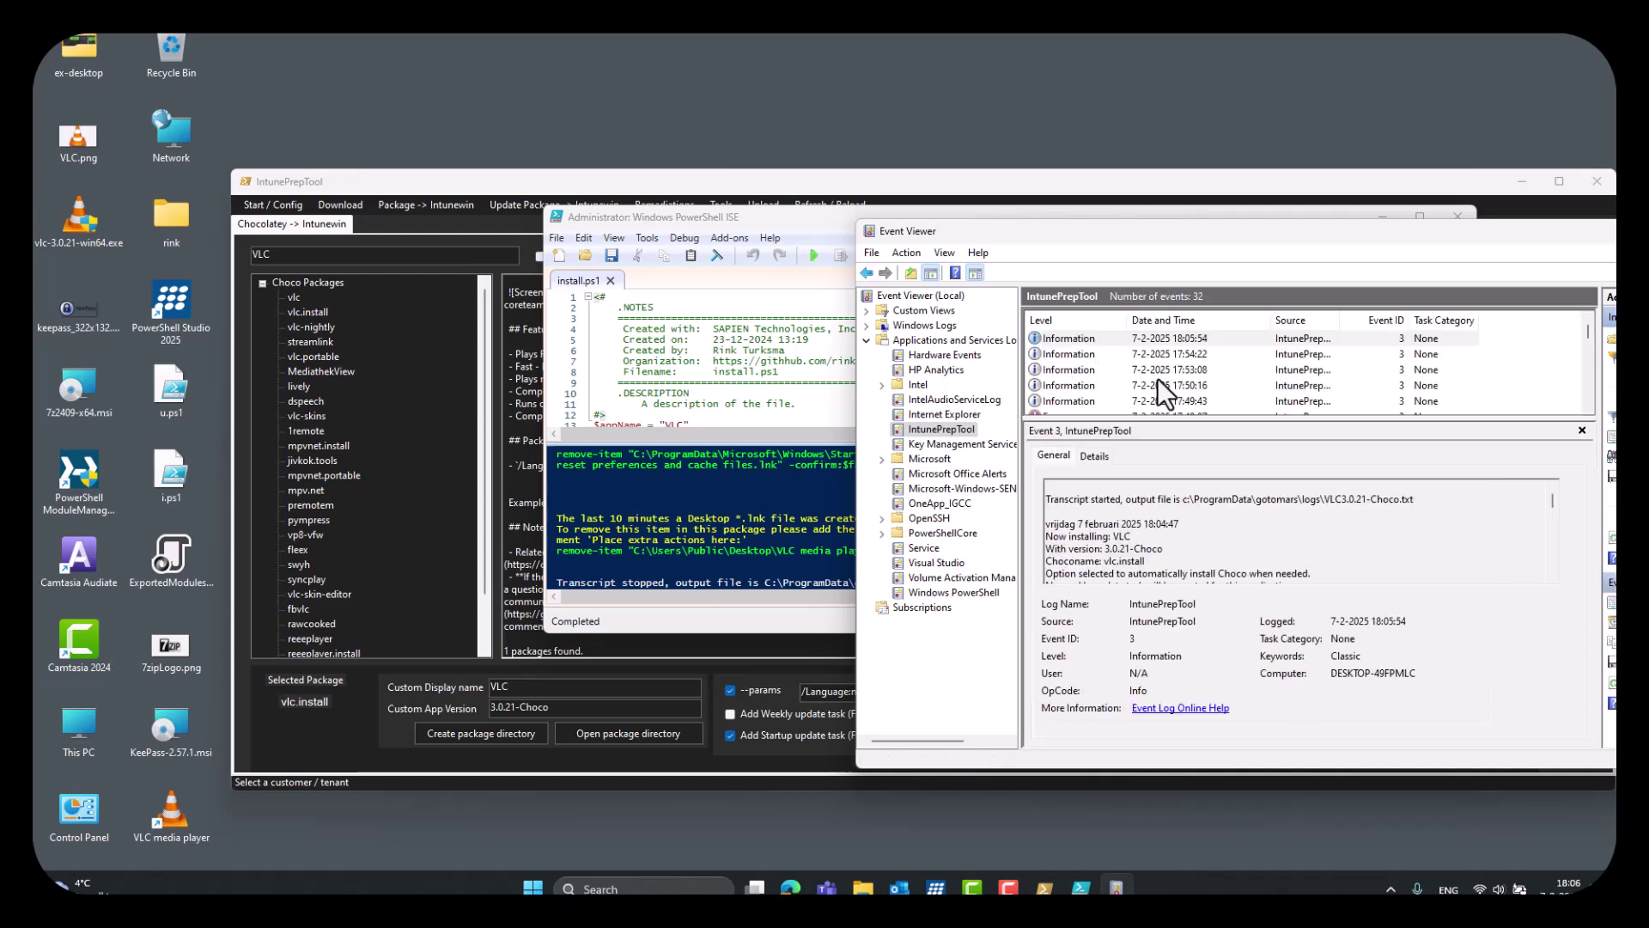
scroll(1288, 524, down, 10)
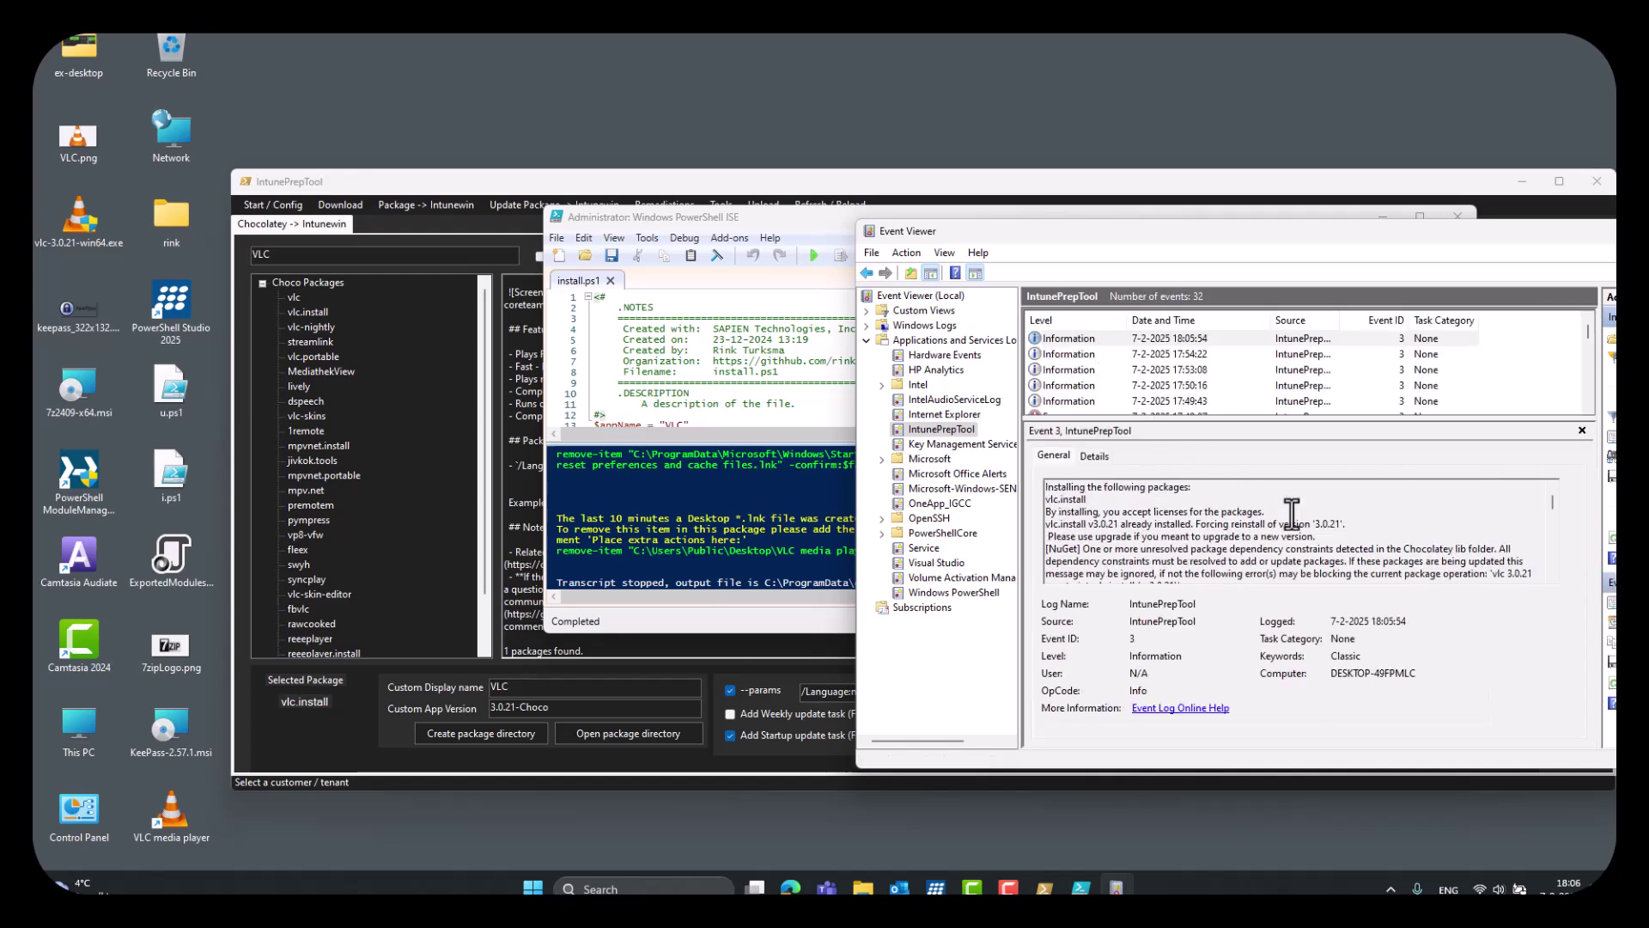
scroll(1290, 518, up, 10)
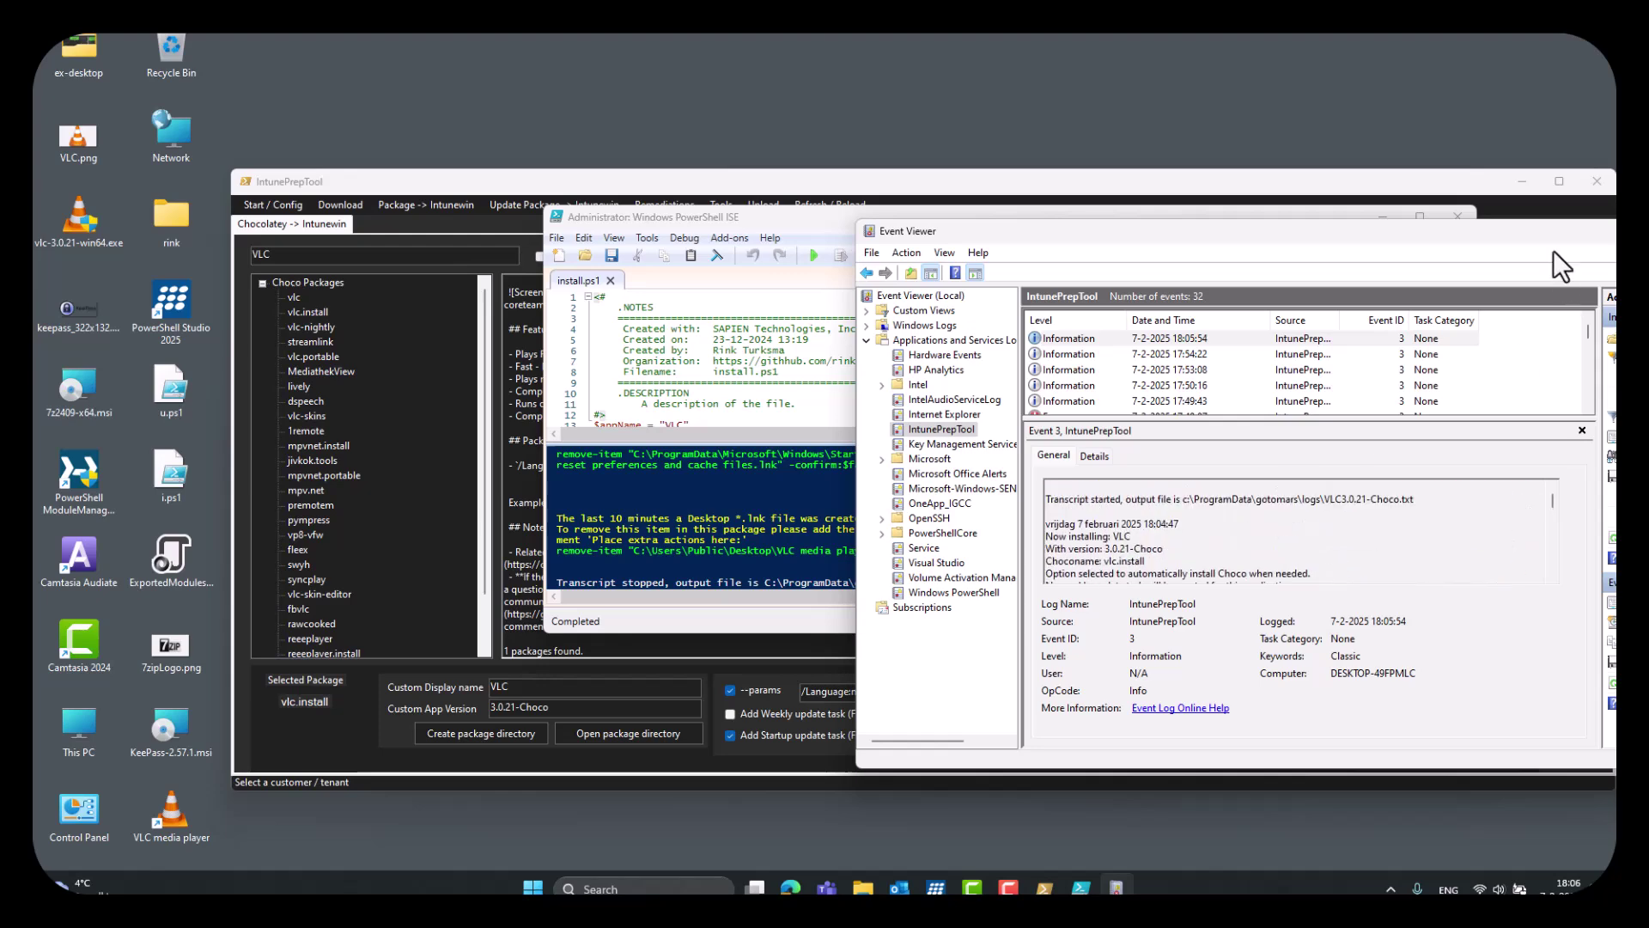
drag(1496, 228, 1179, 301)
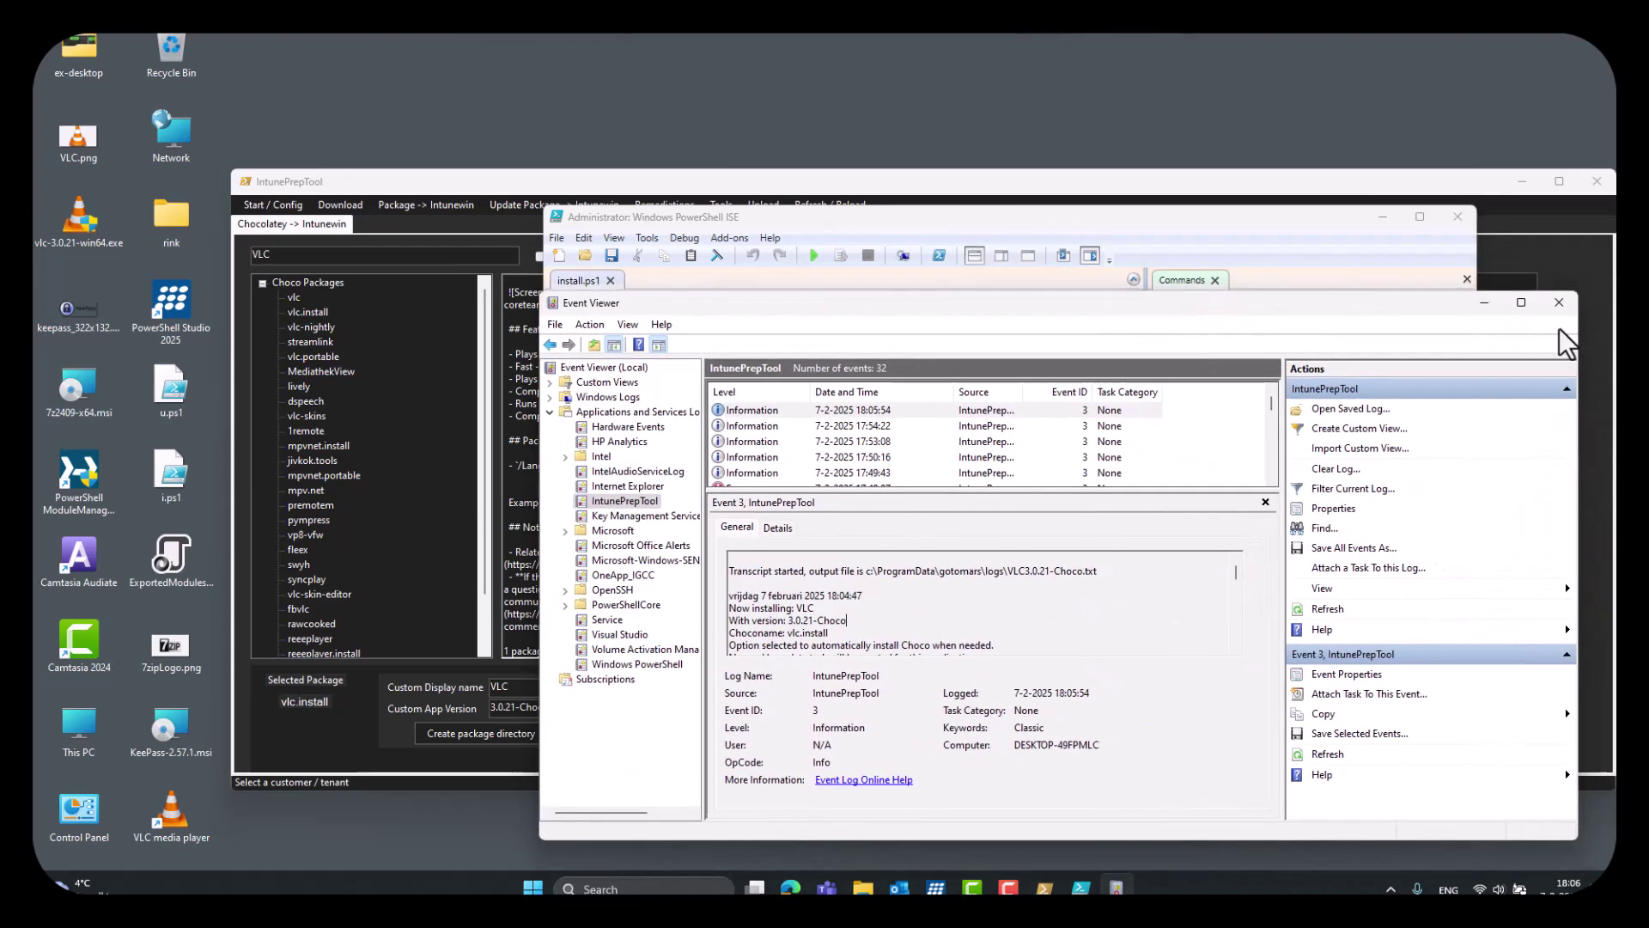
click(1558, 304)
- Close PowerShell ISE and build VLC.intunewin for 3.0.21-Choco, acknowledging the wait notice
click(1458, 217)
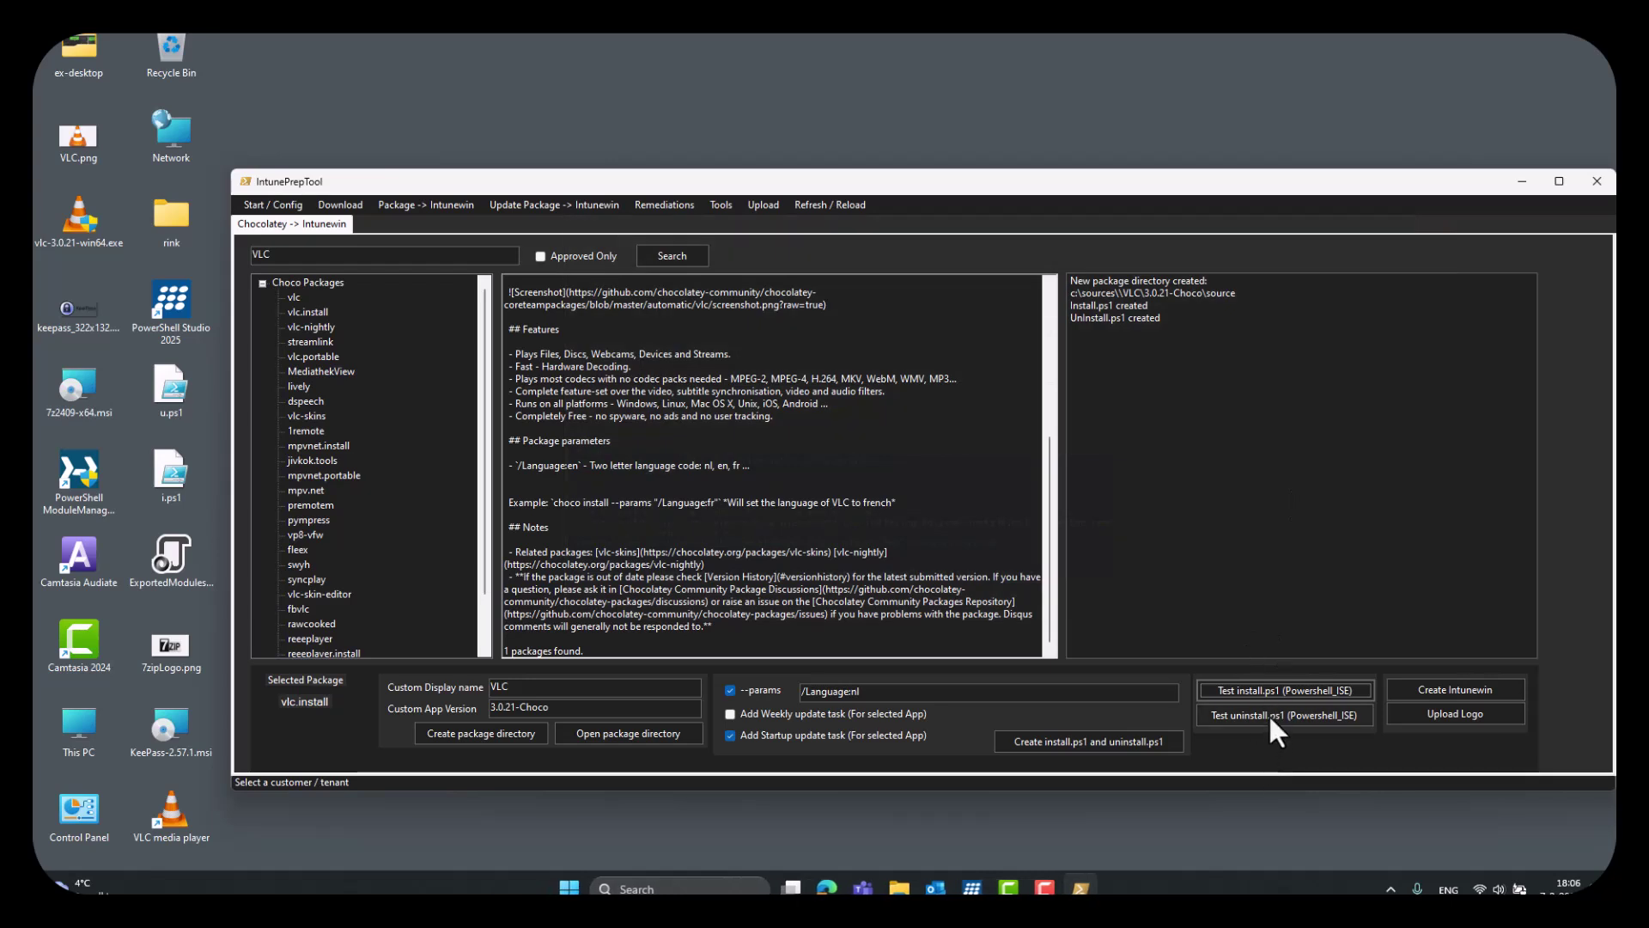
click(1478, 689)
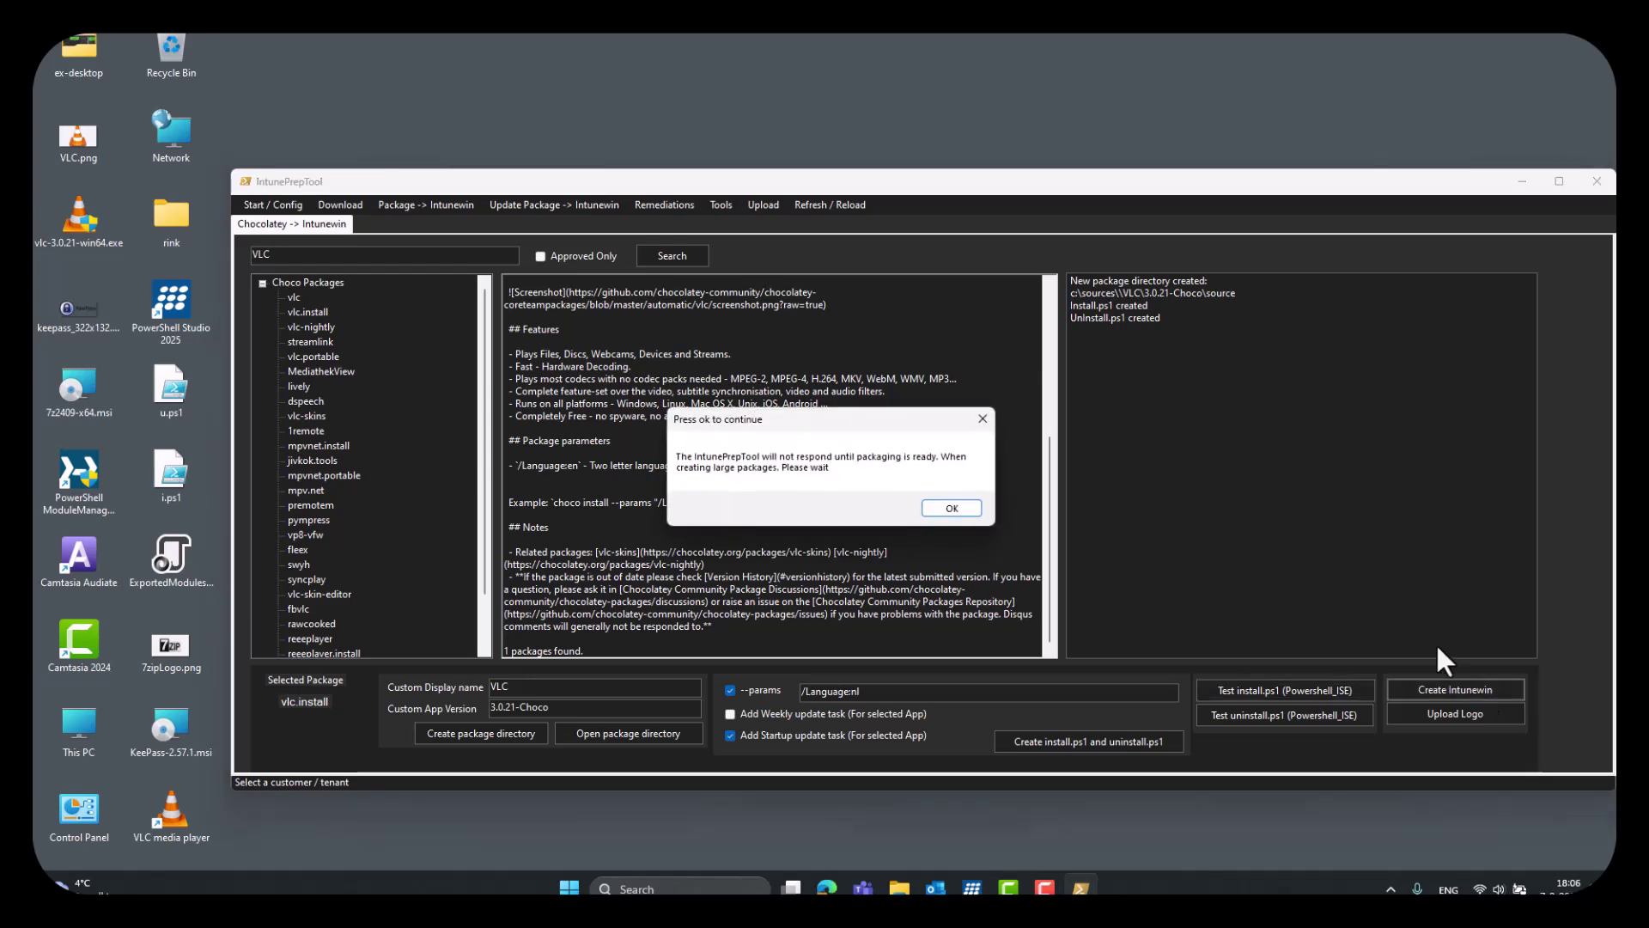
click(967, 510)
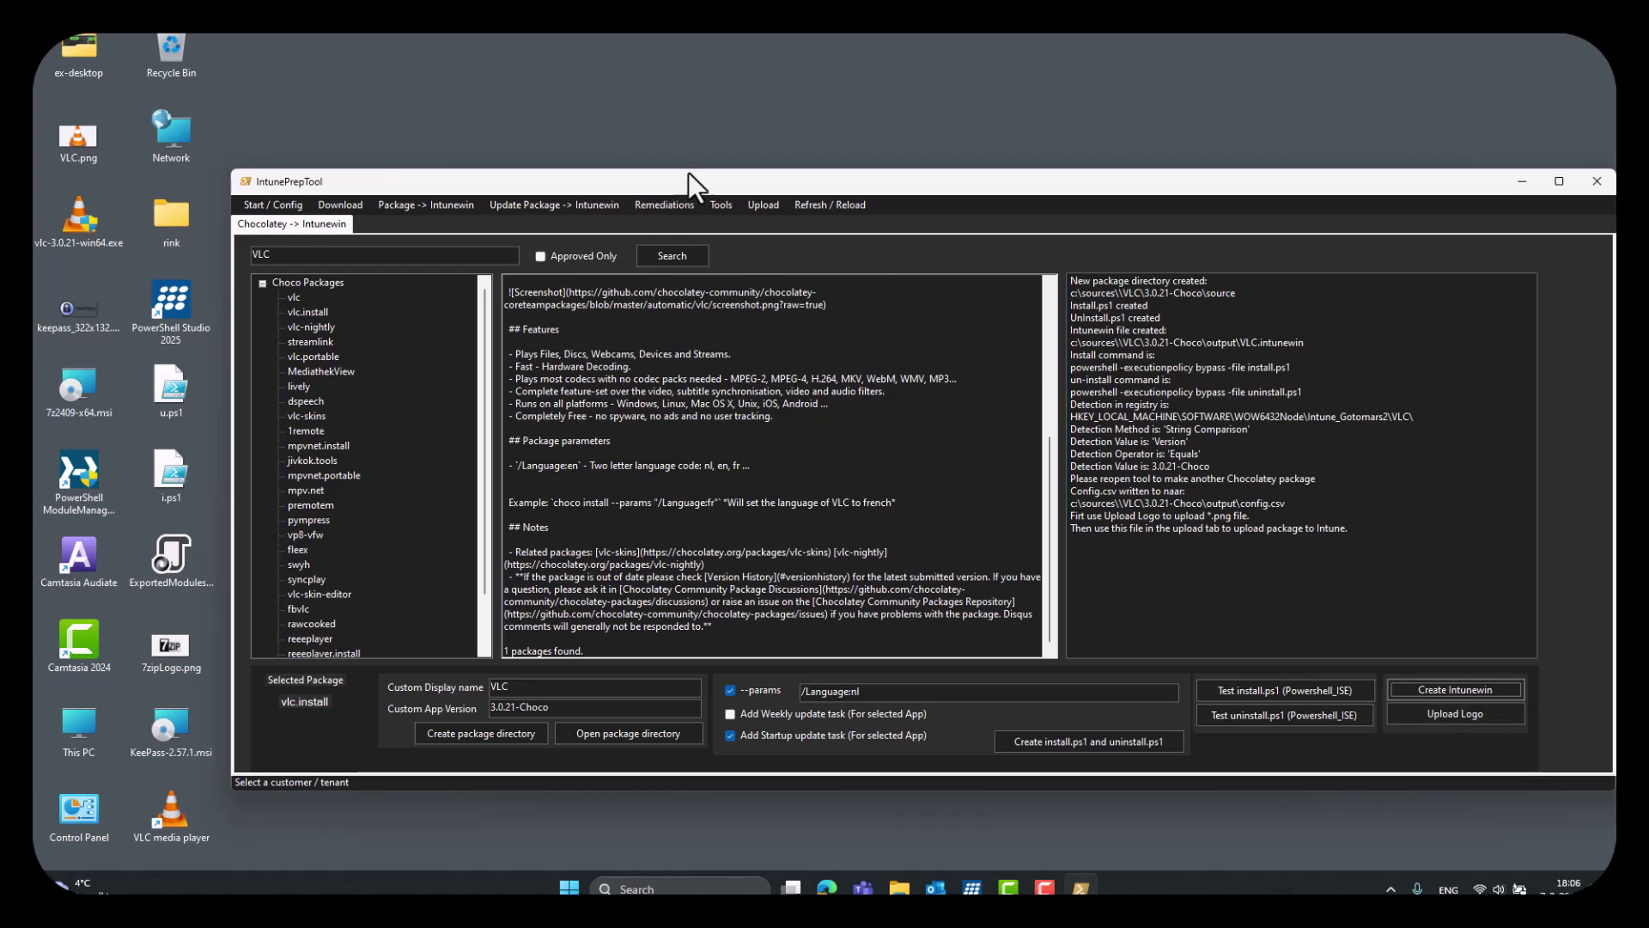
- Start an Intunewin upload, load a config.csv and select the third tenant as target
click(769, 199)
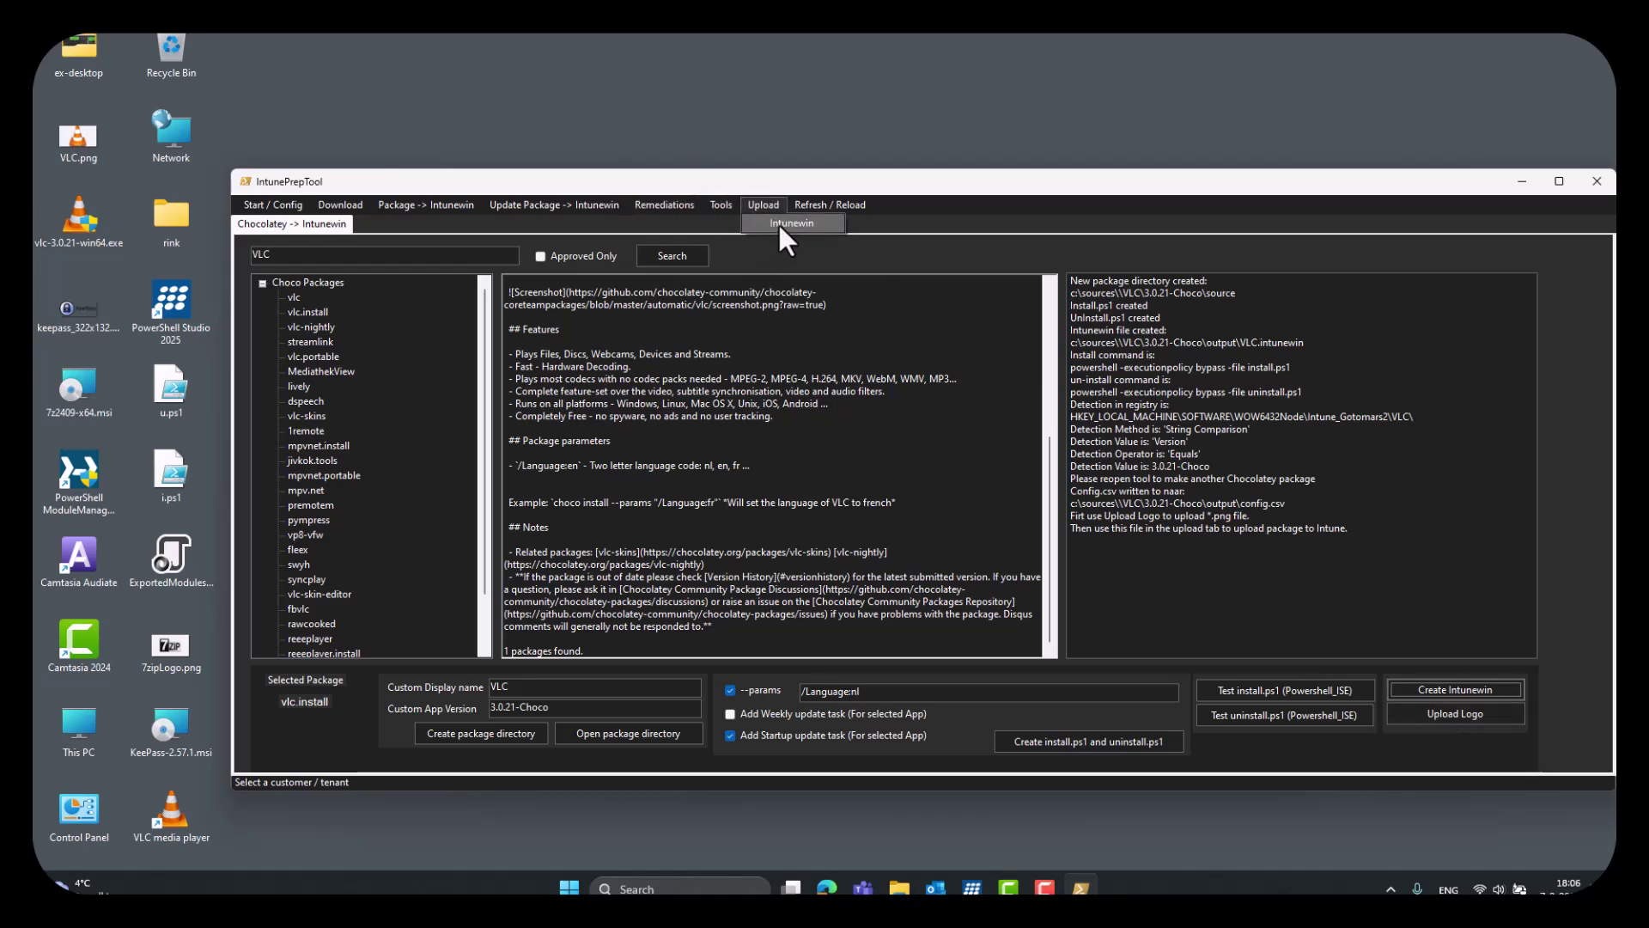
click(778, 222)
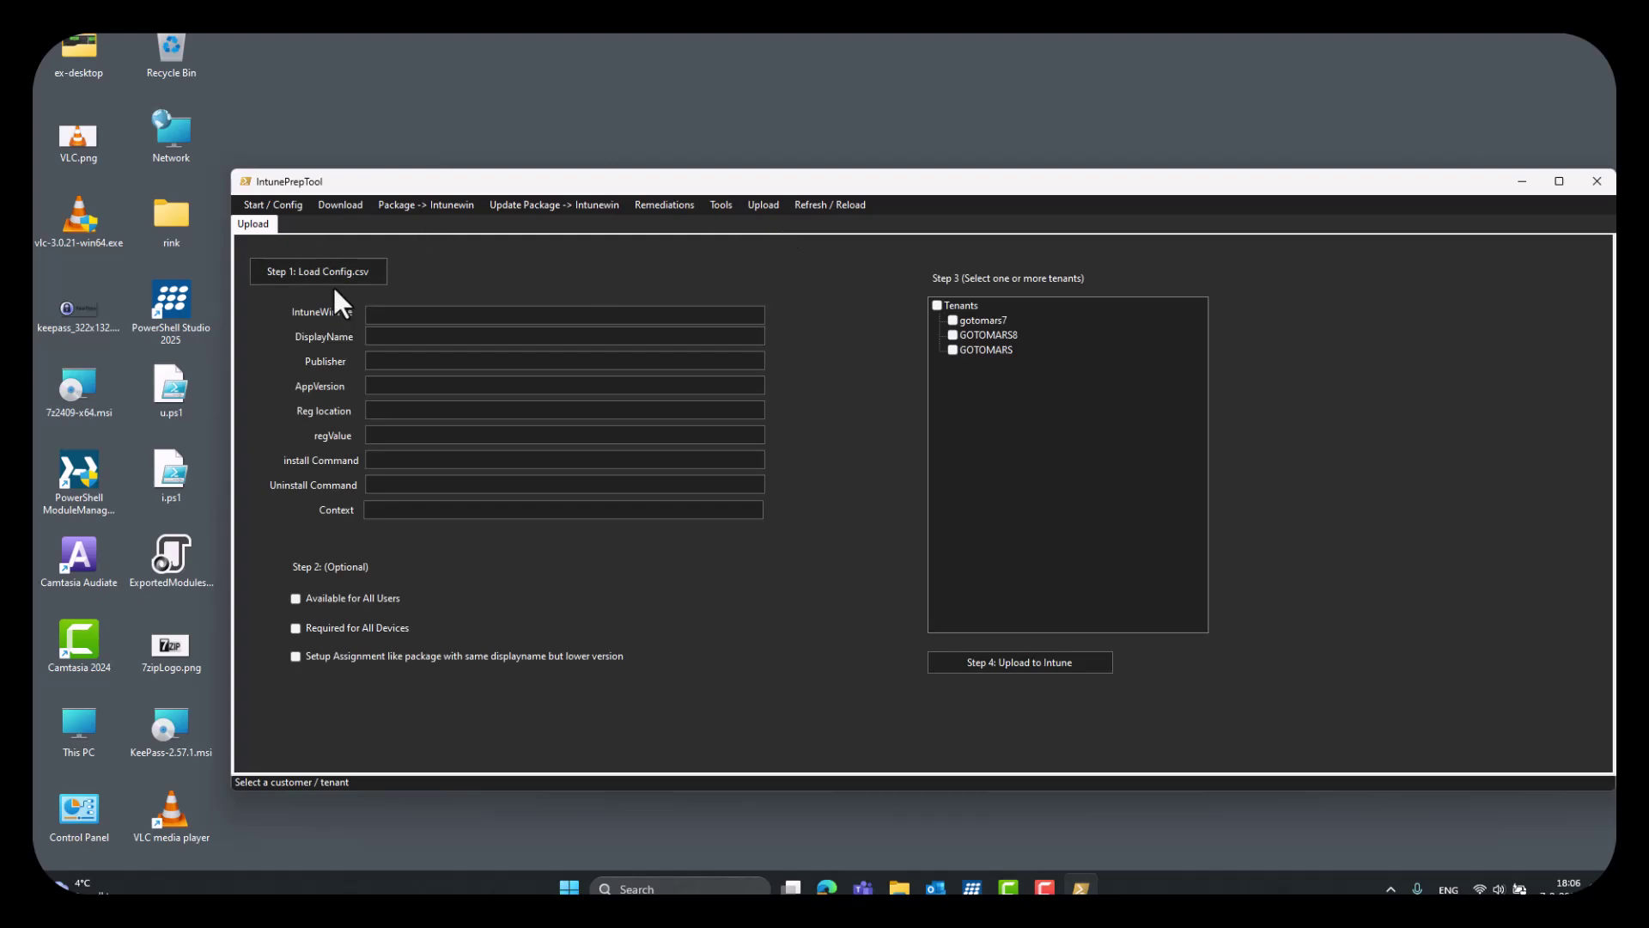
click(333, 273)
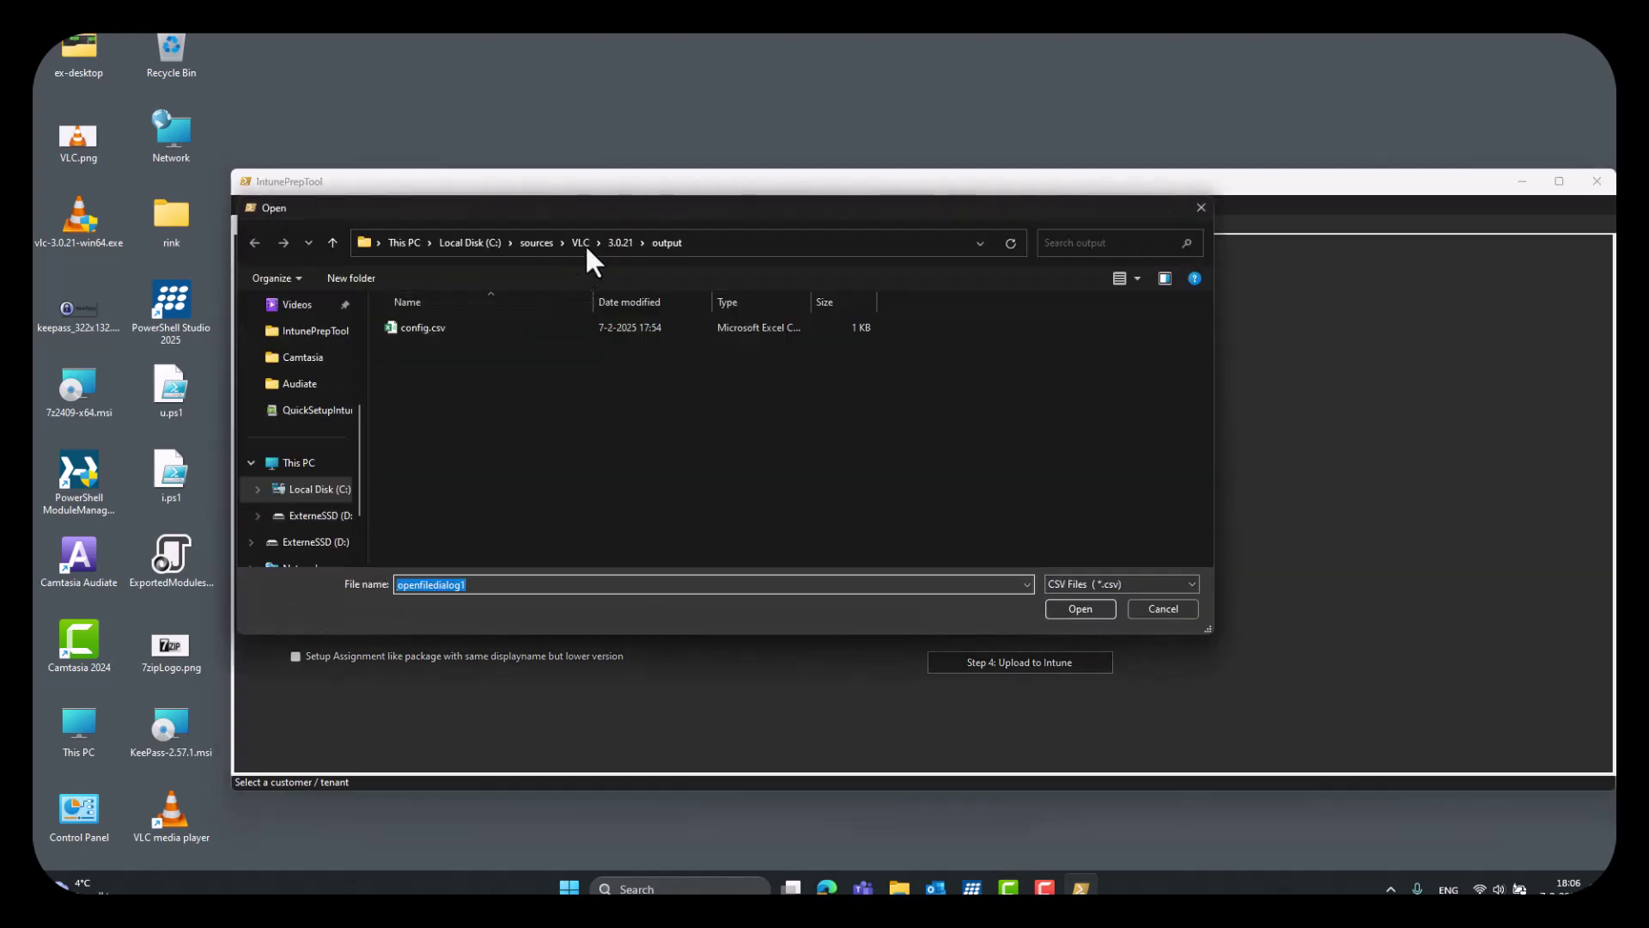
click(438, 328)
double_click(438, 327)
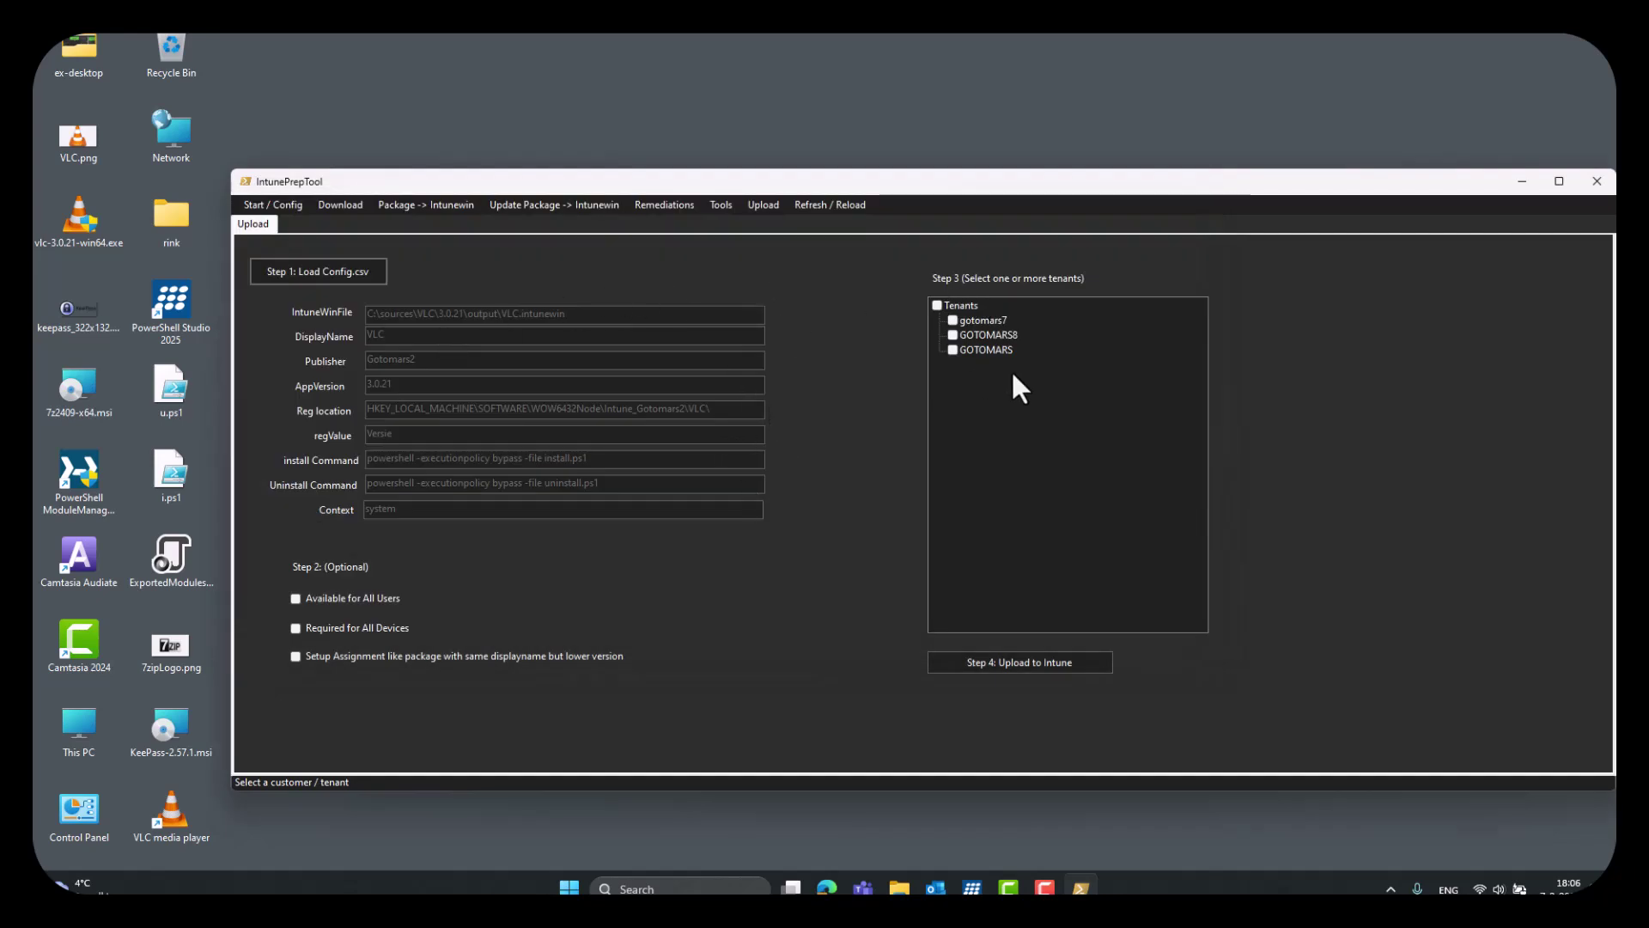
click(952, 349)
- Replace it with config.csv from VLC\3.0.21-Choco\output, dismissing the missing logo notice
click(331, 266)
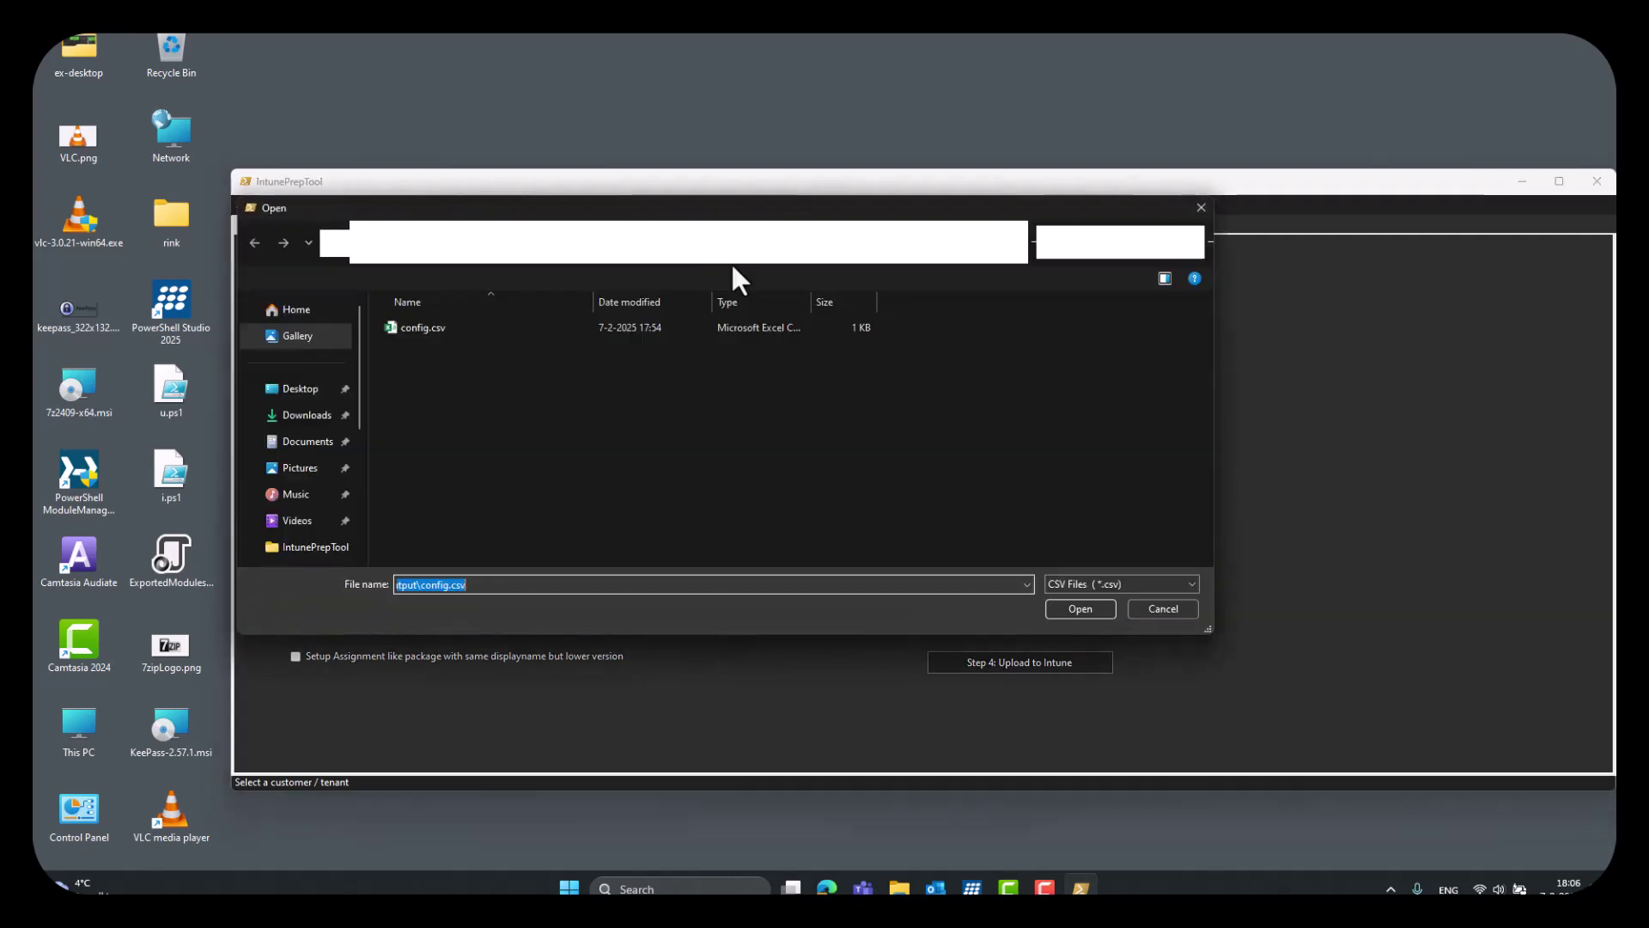
click(581, 243)
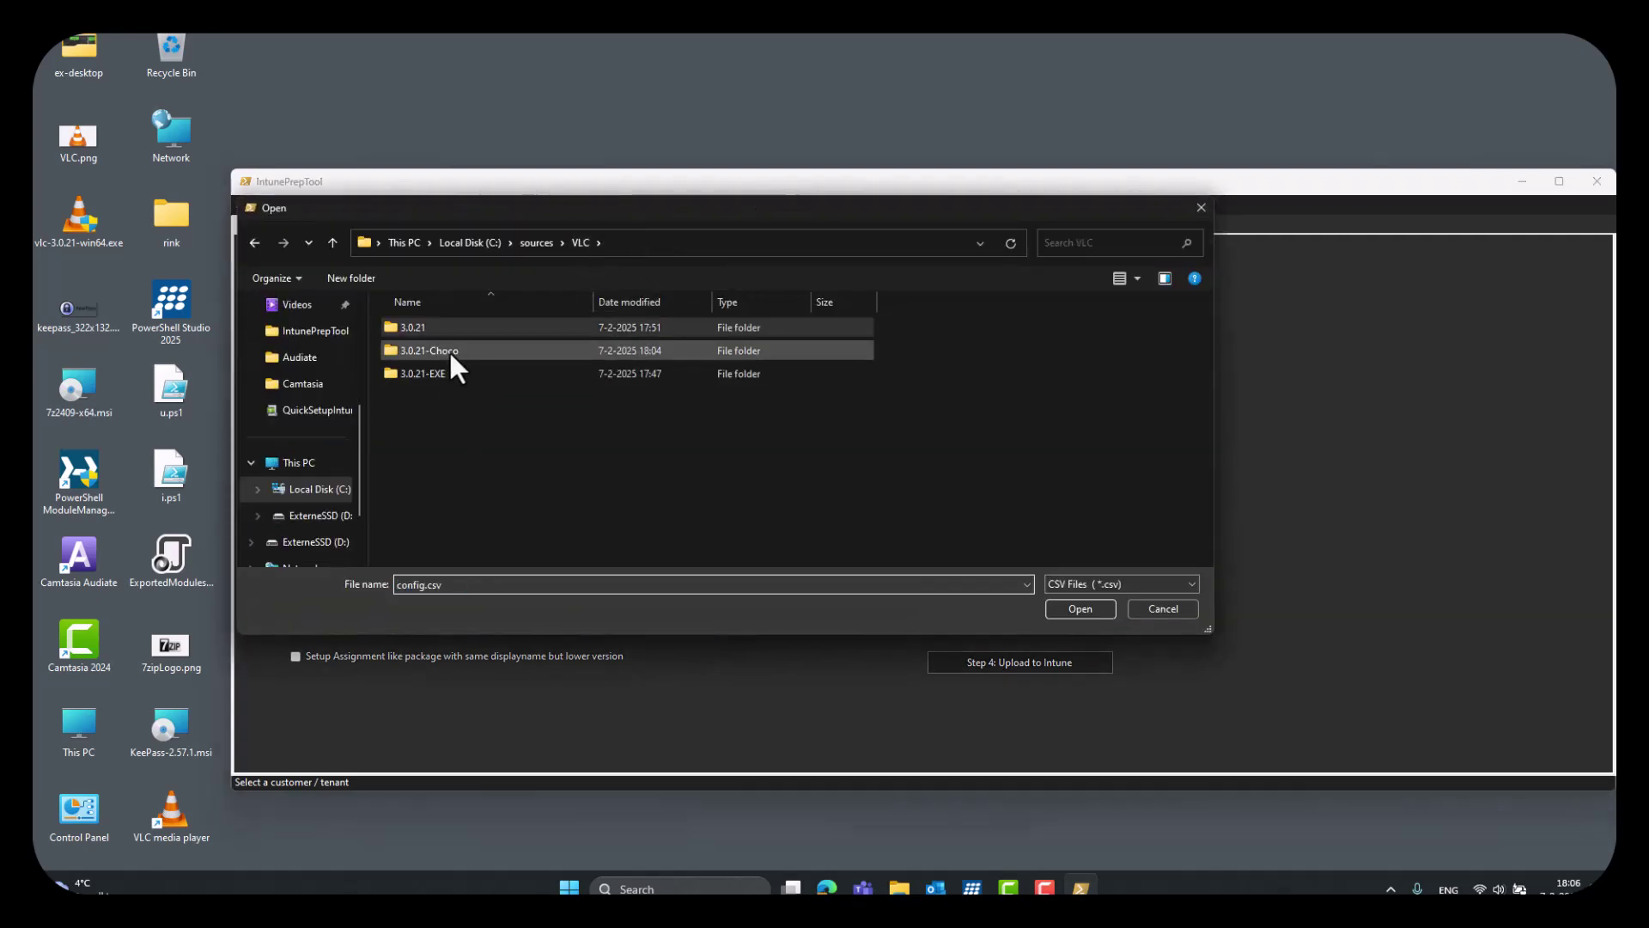
double_click(449, 349)
double_click(443, 326)
double_click(443, 326)
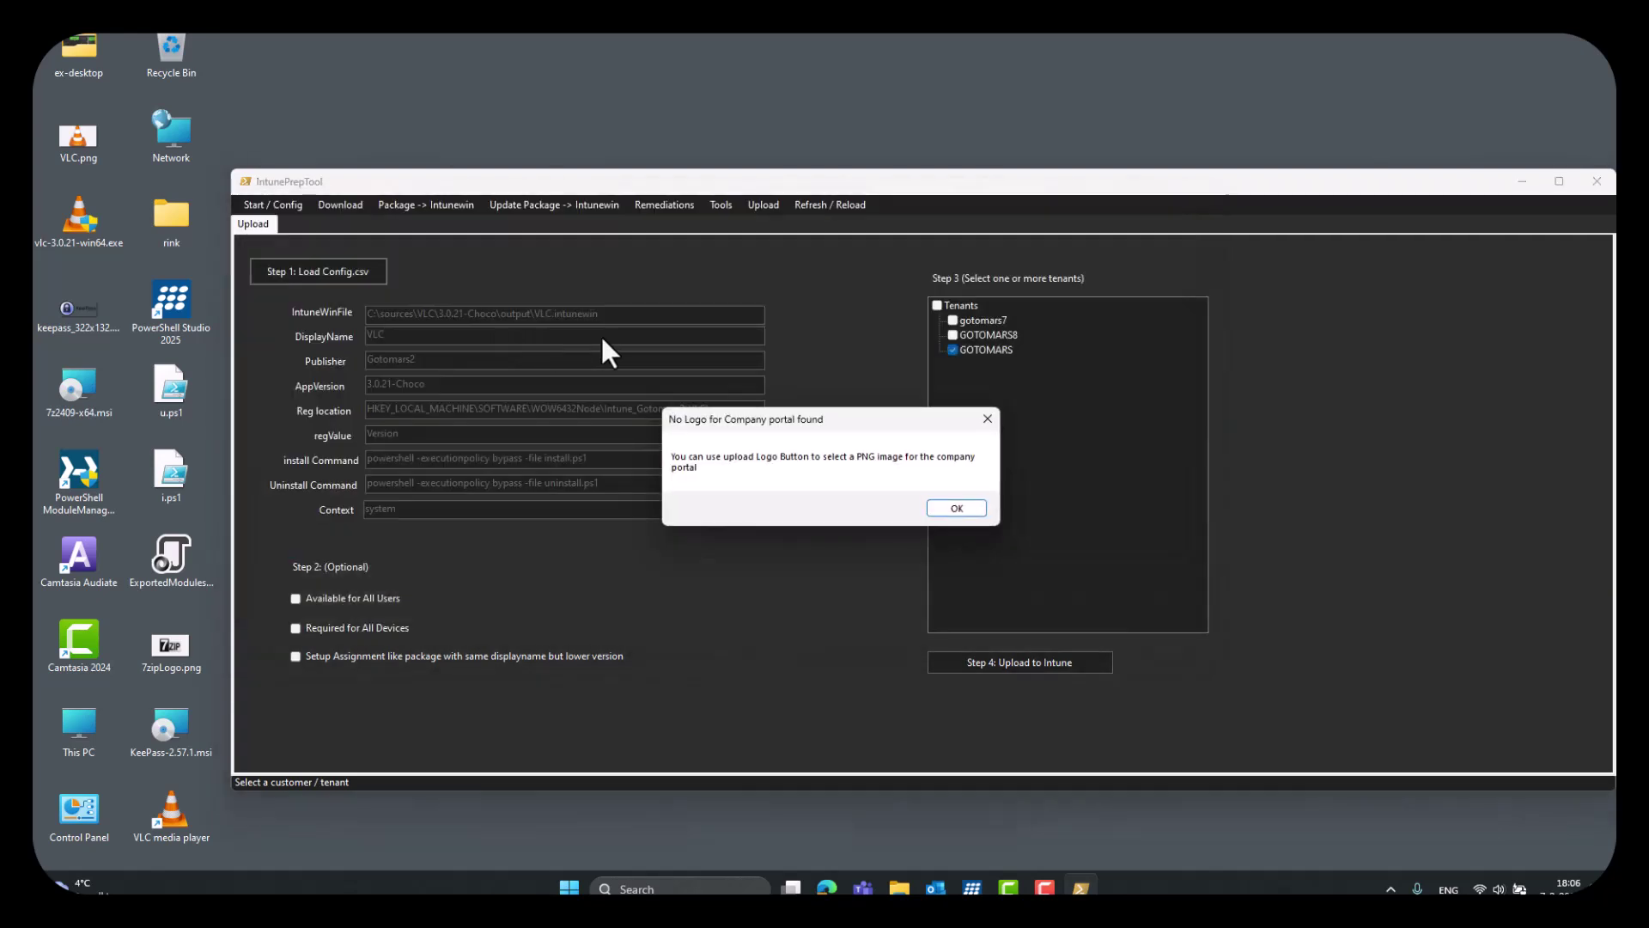
click(930, 507)
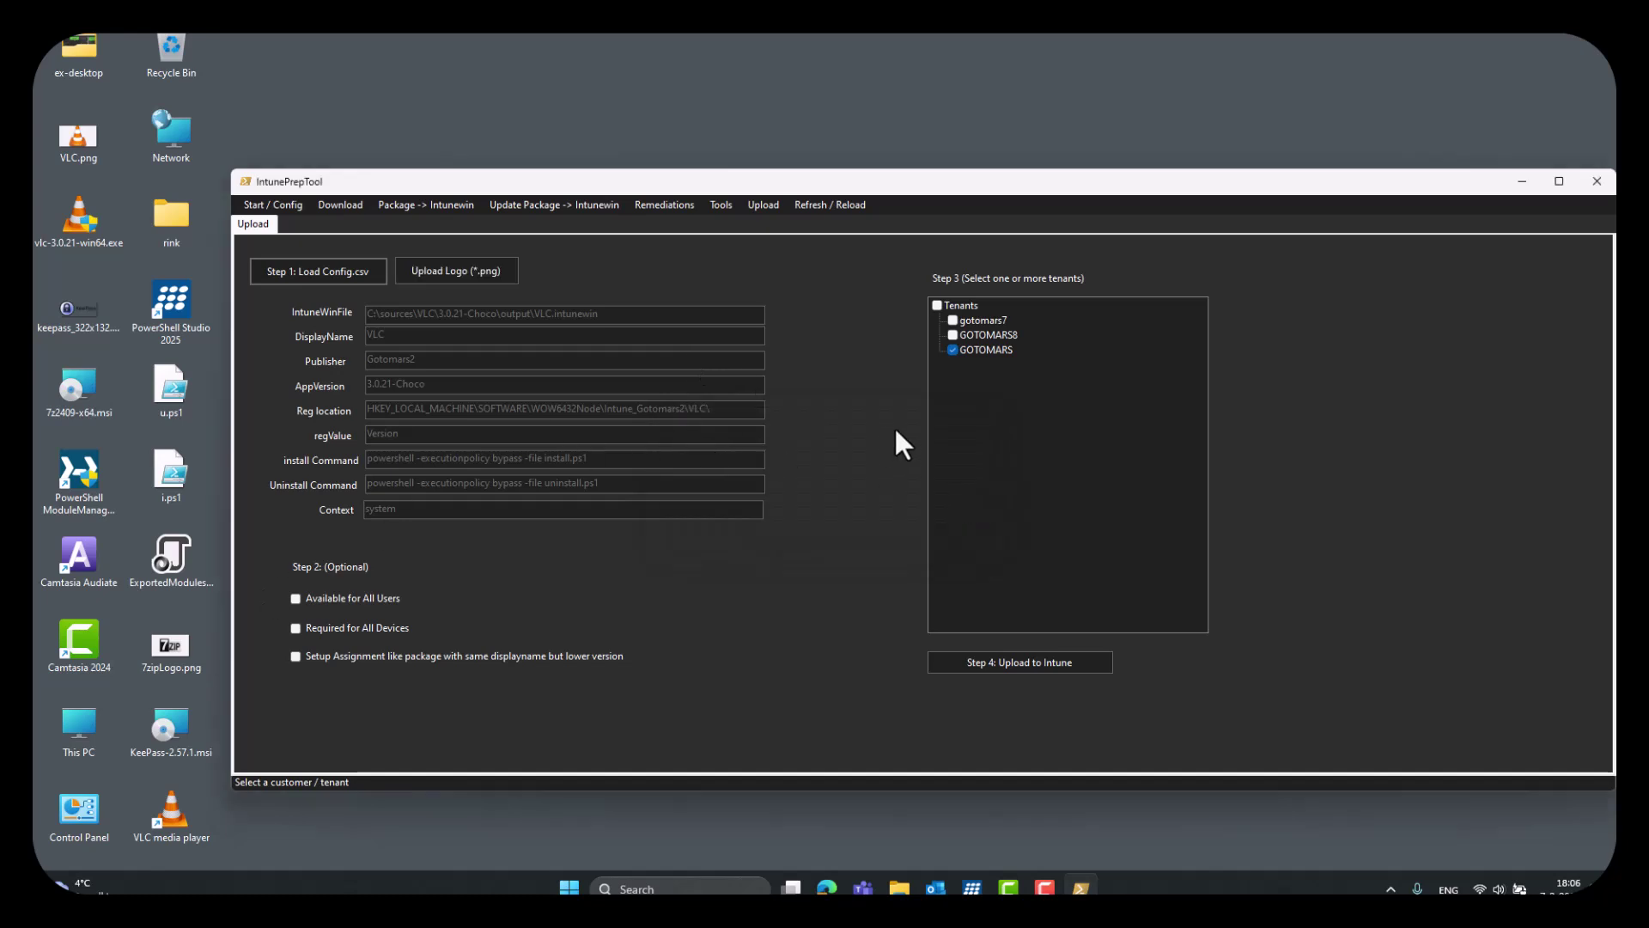
- Make the app available for all users and confirm the upload to the GOTOMARS tenant
click(345, 601)
click(1015, 664)
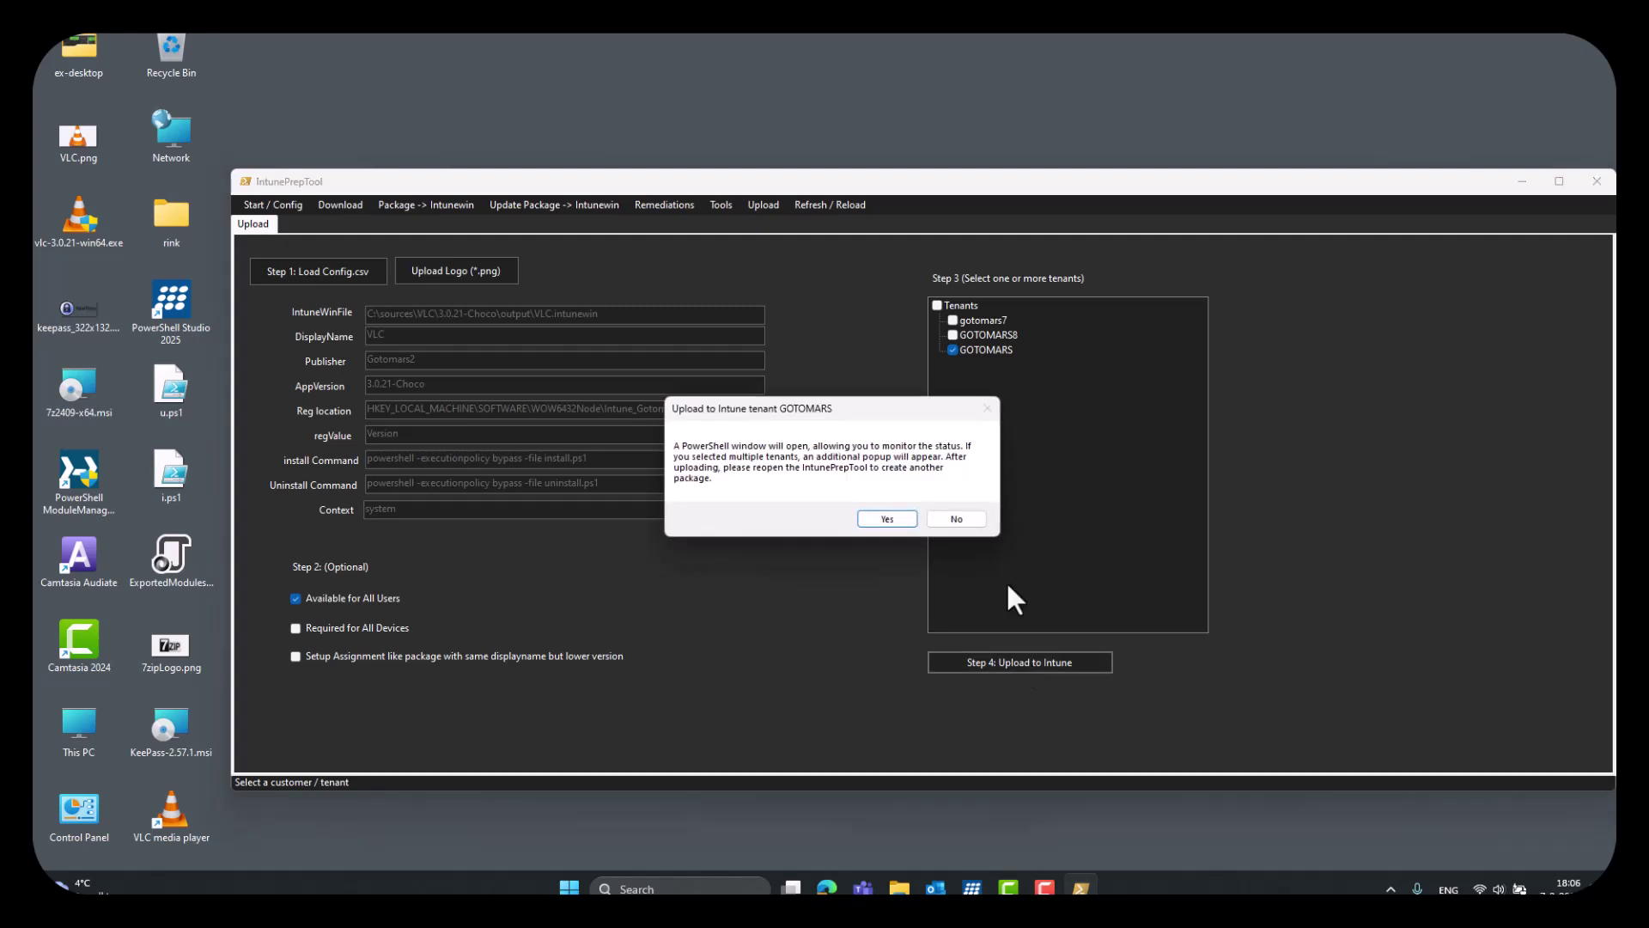
click(887, 519)
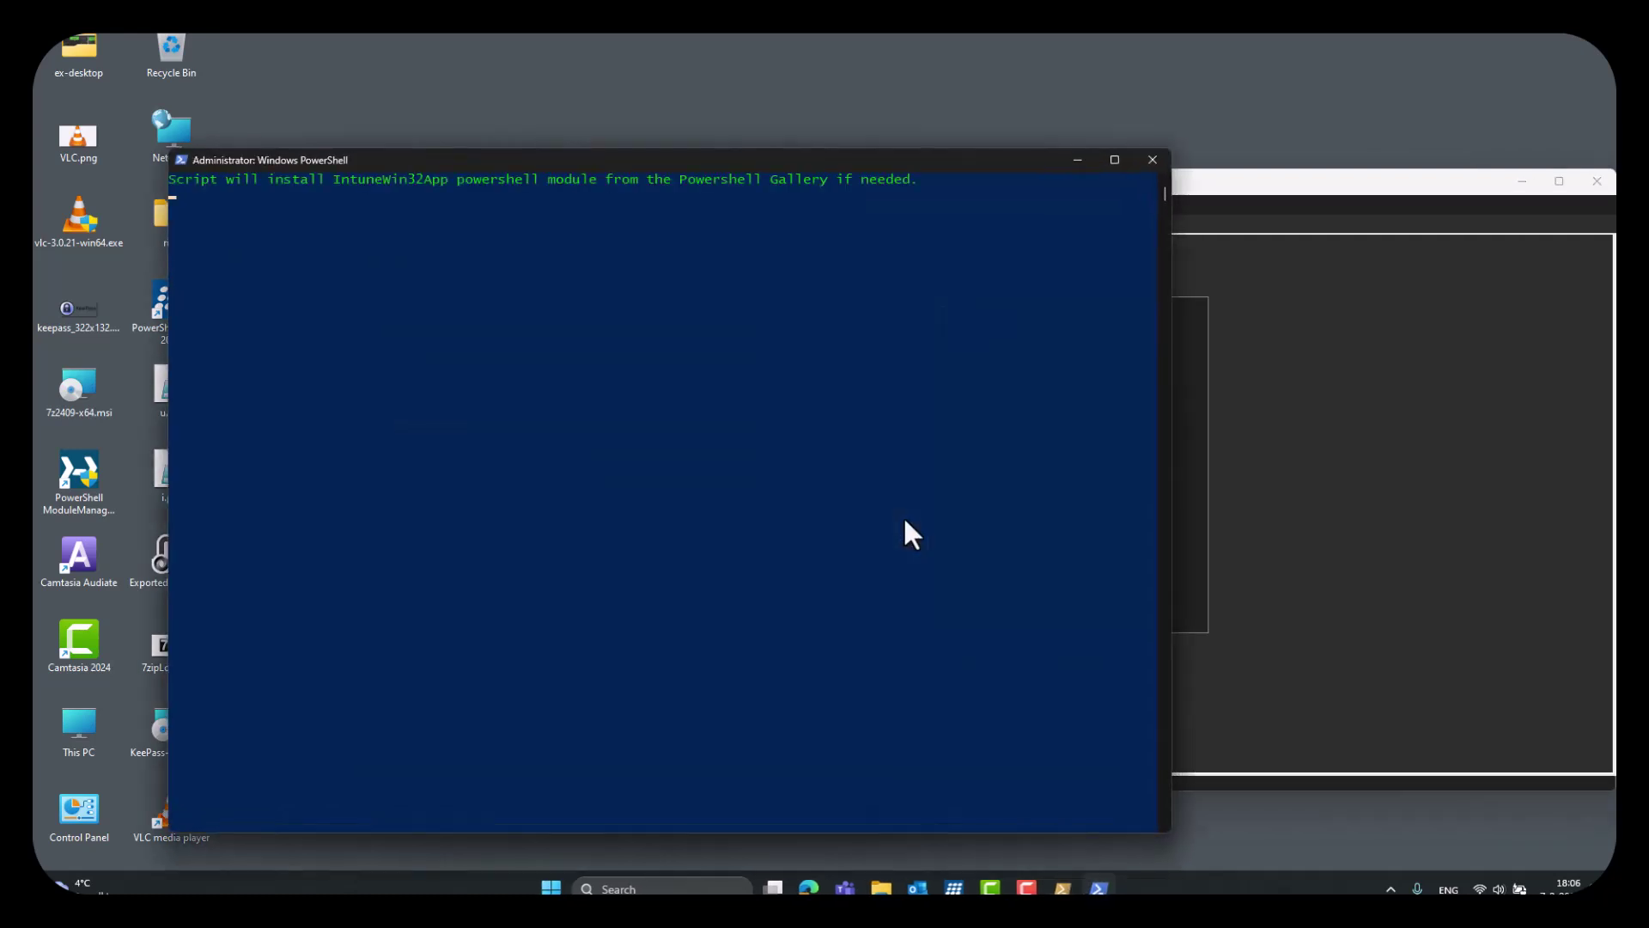